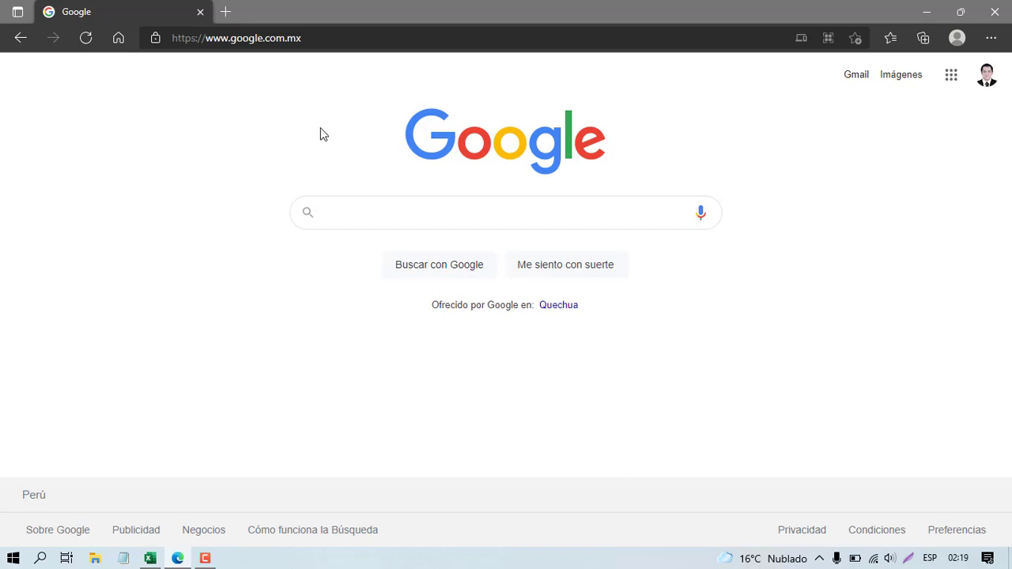
left_click(390, 207)
left_click(307, 151)
left_click(360, 204)
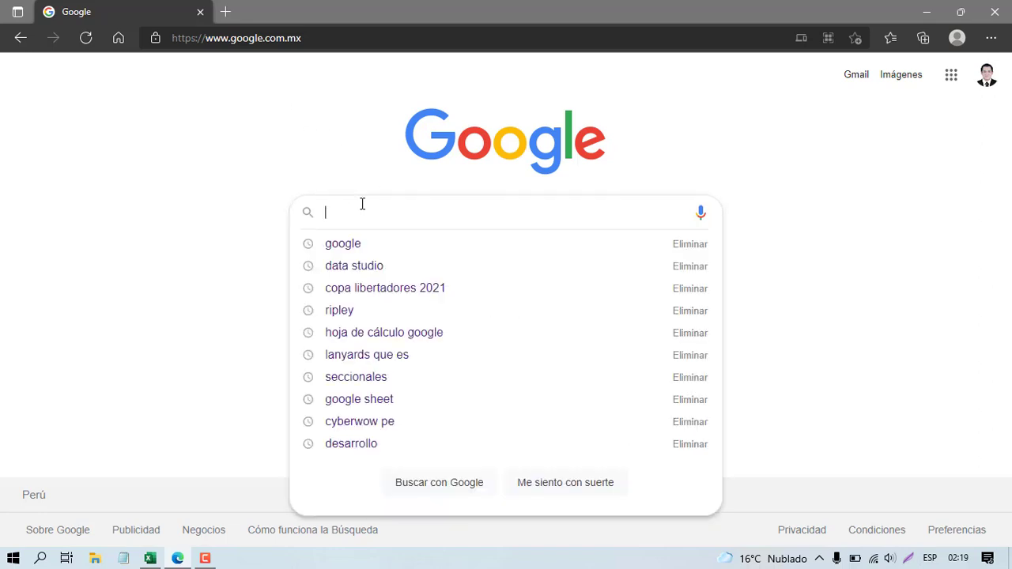
left_click(321, 137)
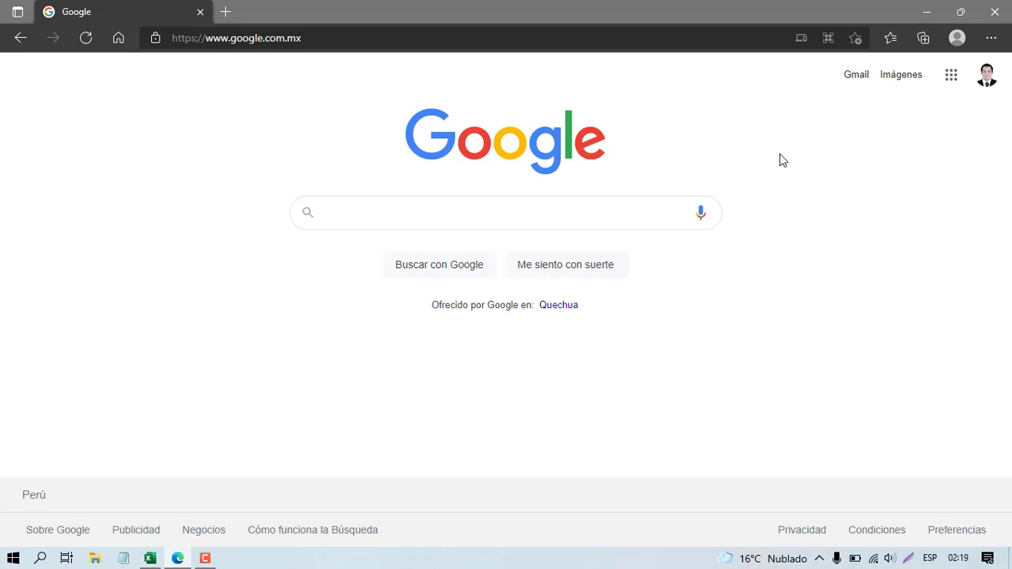
- Open Google Sheets from the Google home page and create a blank spreadsheet
left_click(952, 77)
scroll(925, 234, "down", 4)
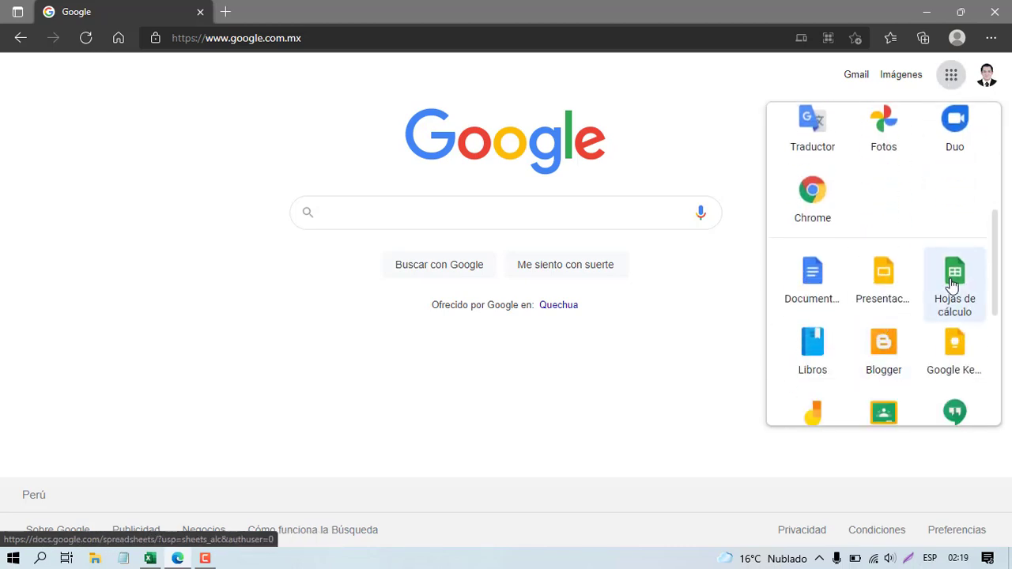
left_click(952, 286)
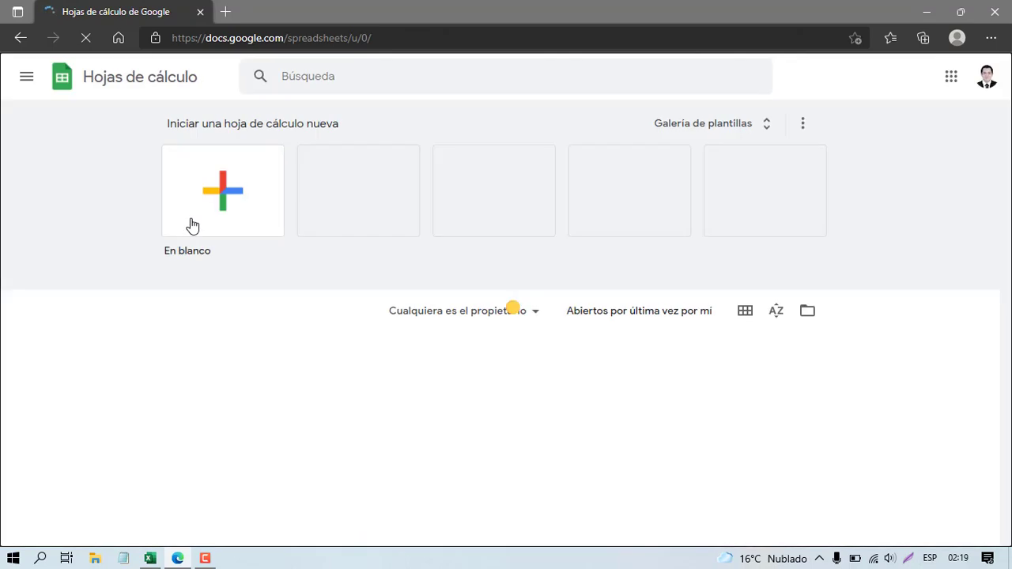
left_click(192, 226)
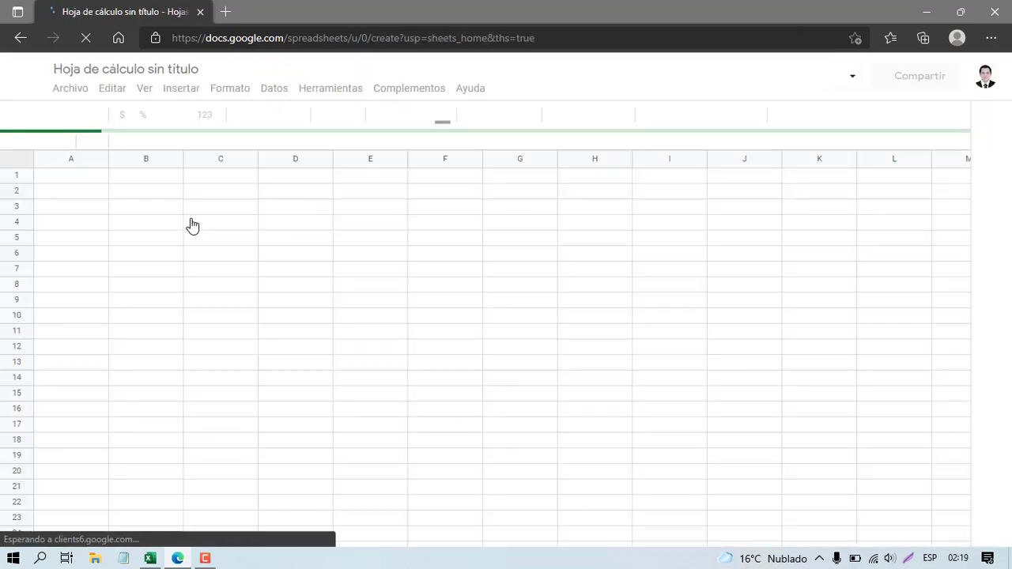
left_click(23, 45)
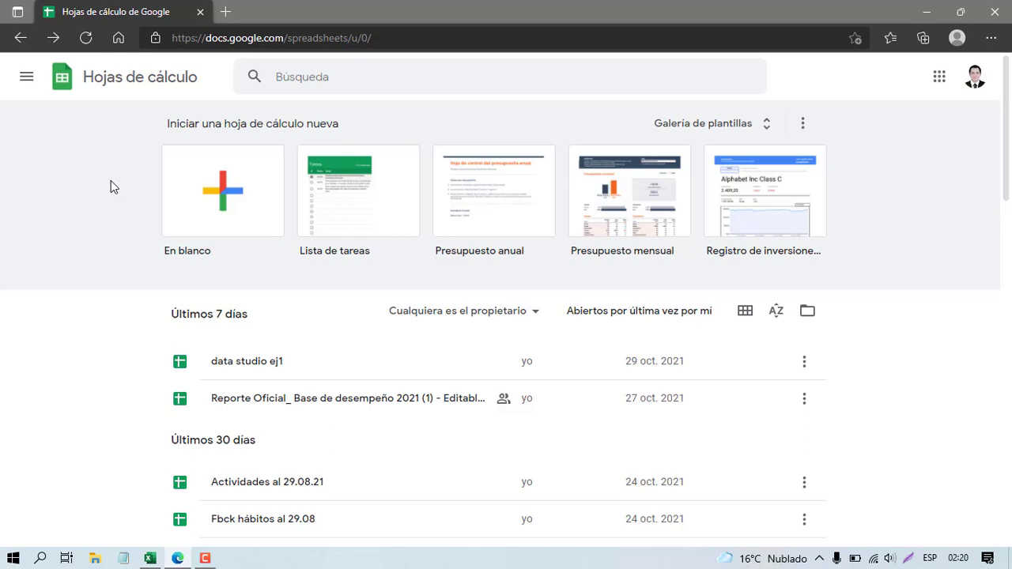
left_click(222, 210)
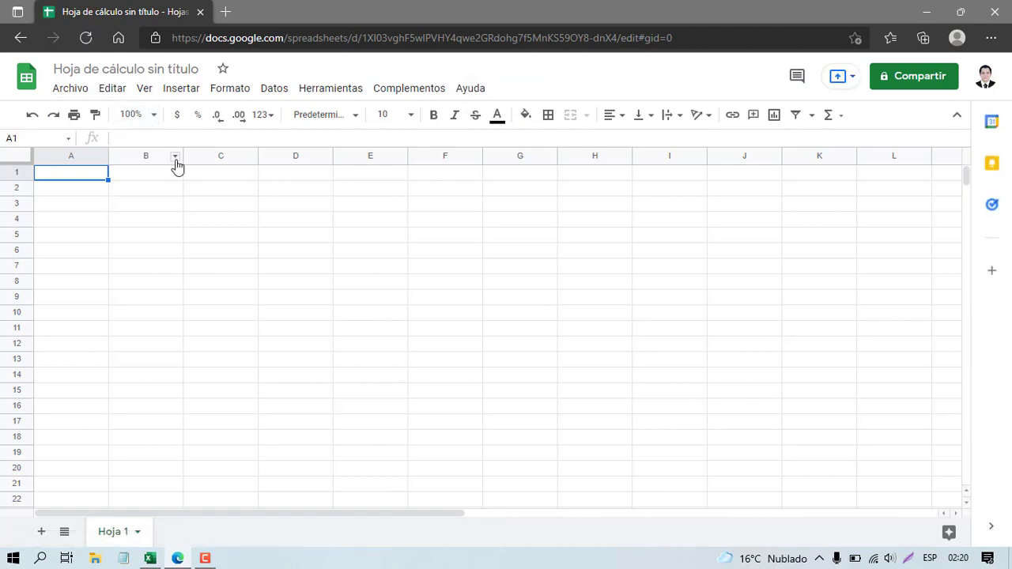
- Import EJEMPLO DATA STUDIO.xlsx from the computer's recent files, replacing the blank spreadsheet
left_click(78, 93)
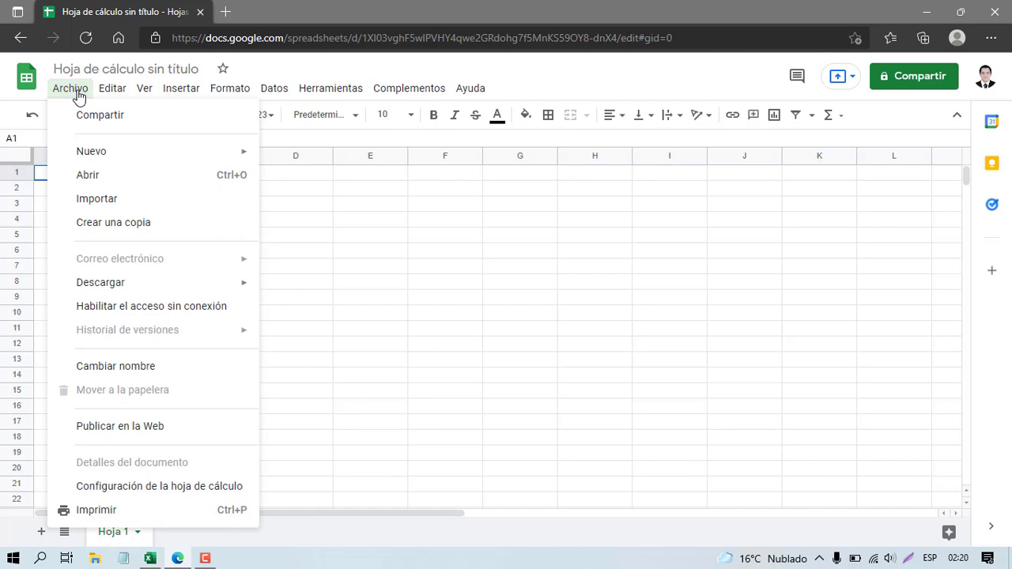
left_click(123, 203)
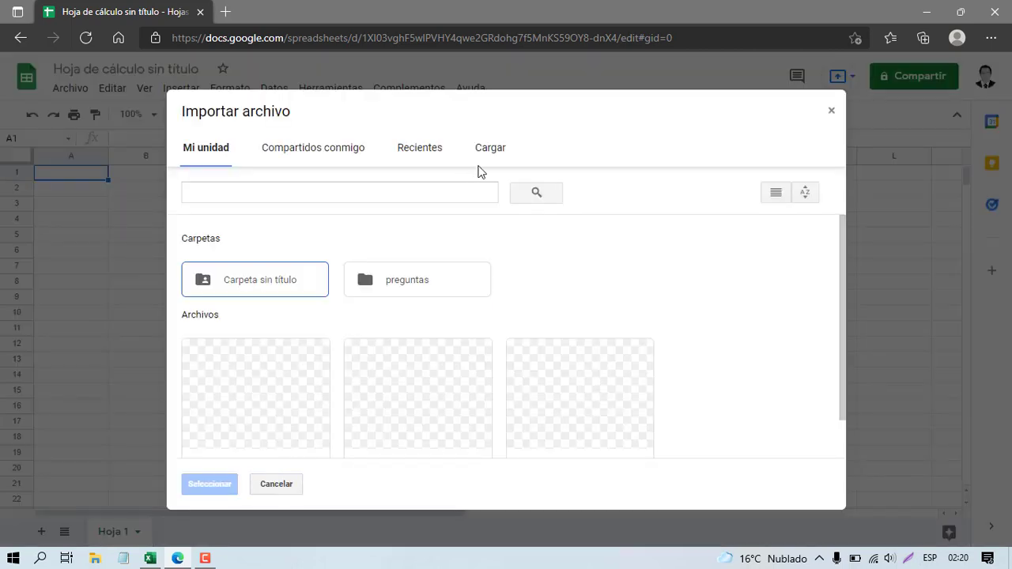
left_click(493, 155)
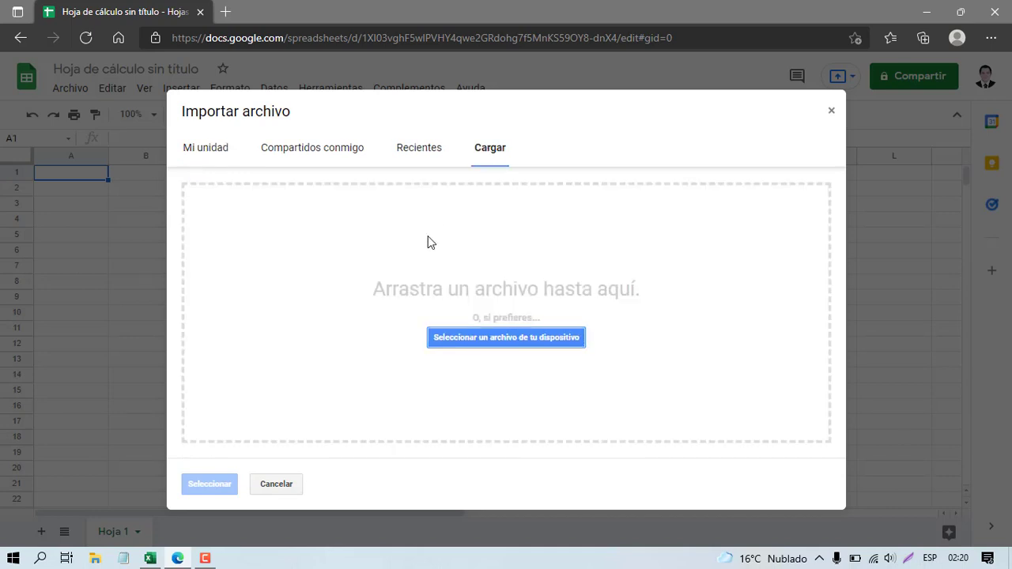
left_click(492, 339)
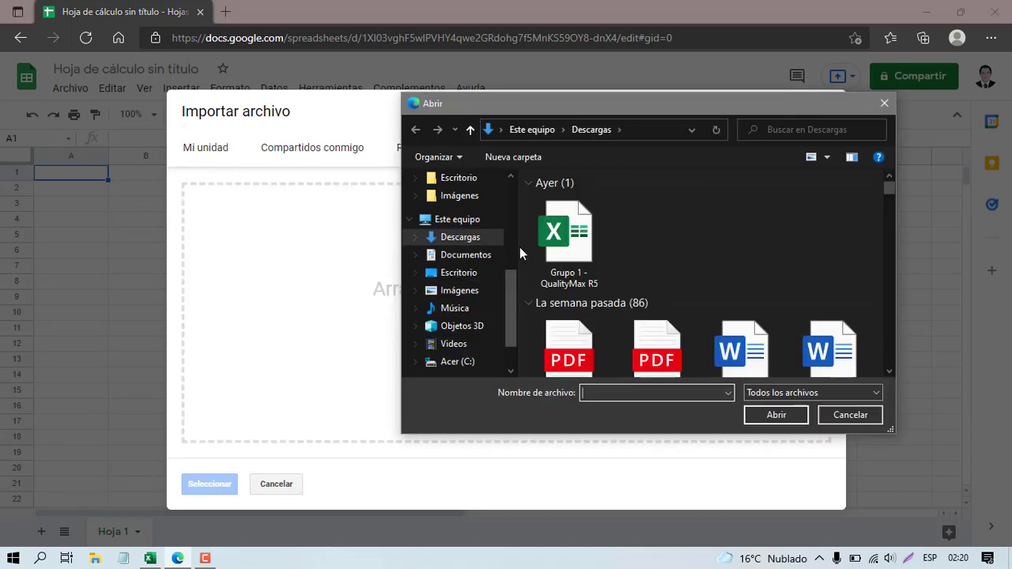
scroll(476, 251, "up", 5)
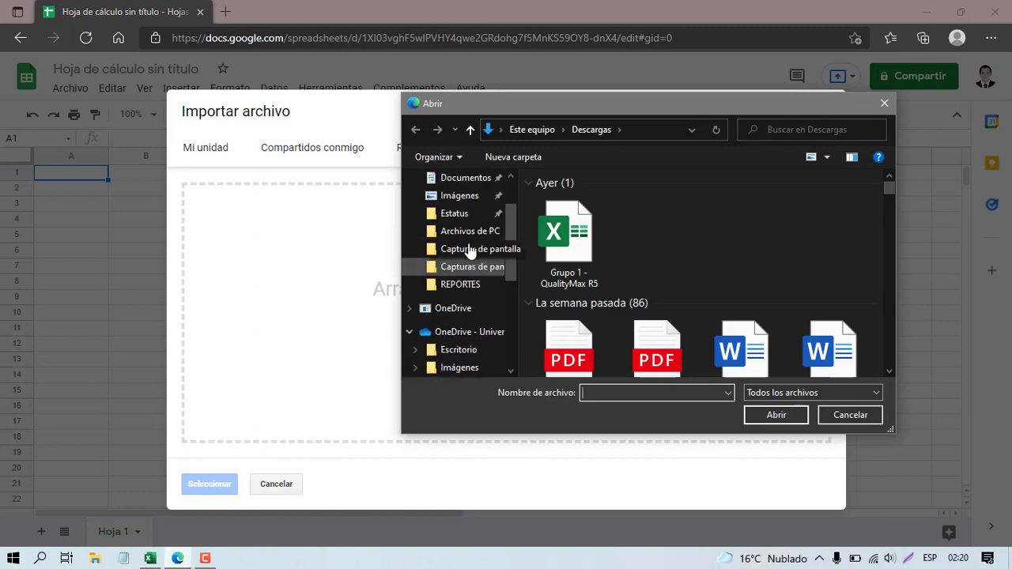
left_click(461, 189)
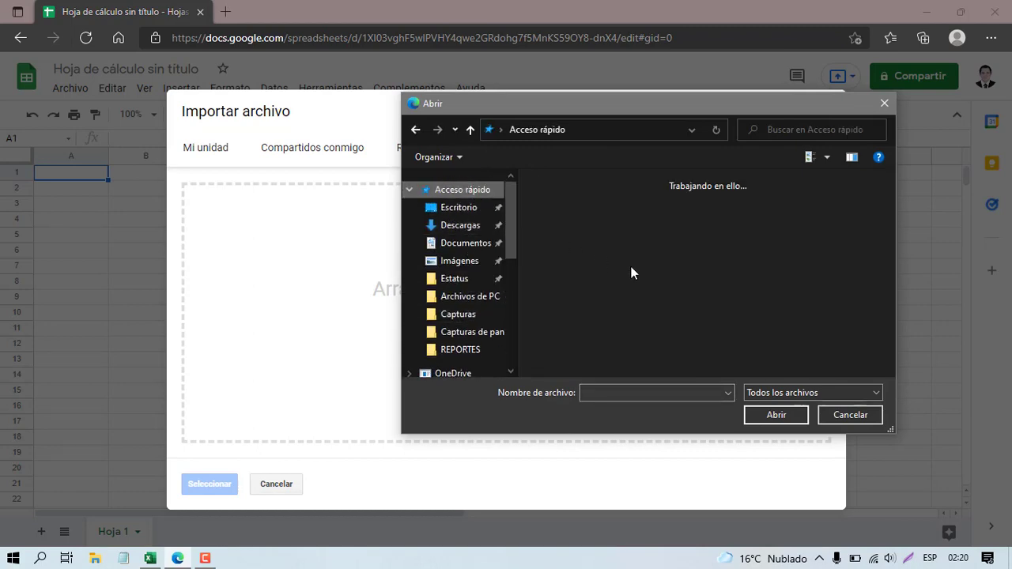
scroll(620, 285, "down", 2)
left_click(626, 348)
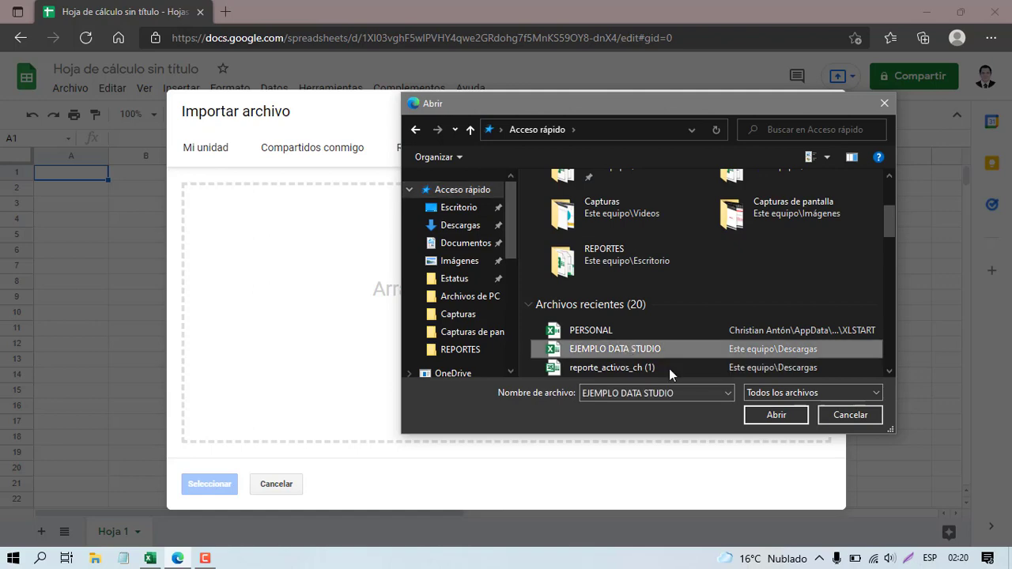
left_click(765, 416)
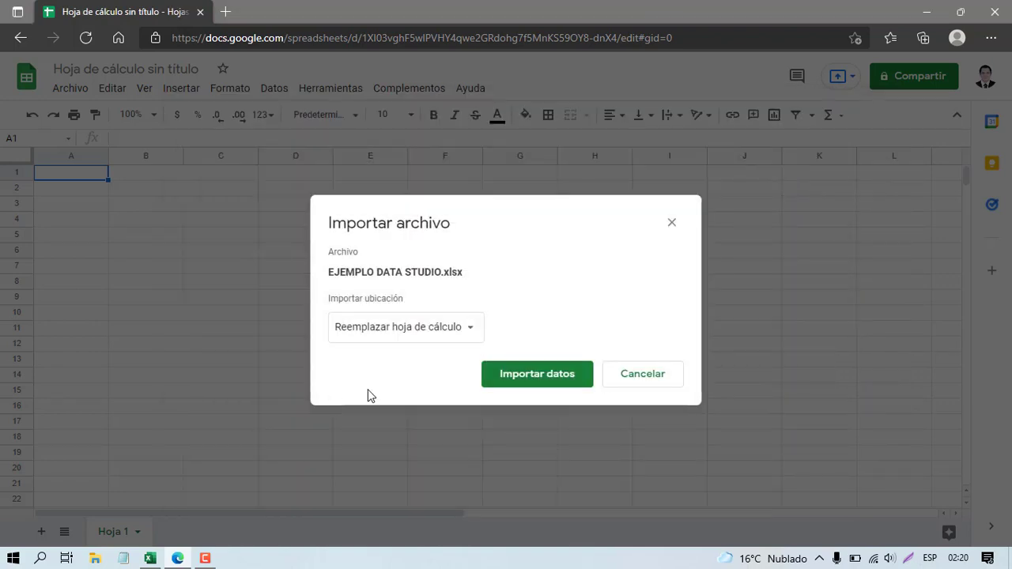
left_click(550, 386)
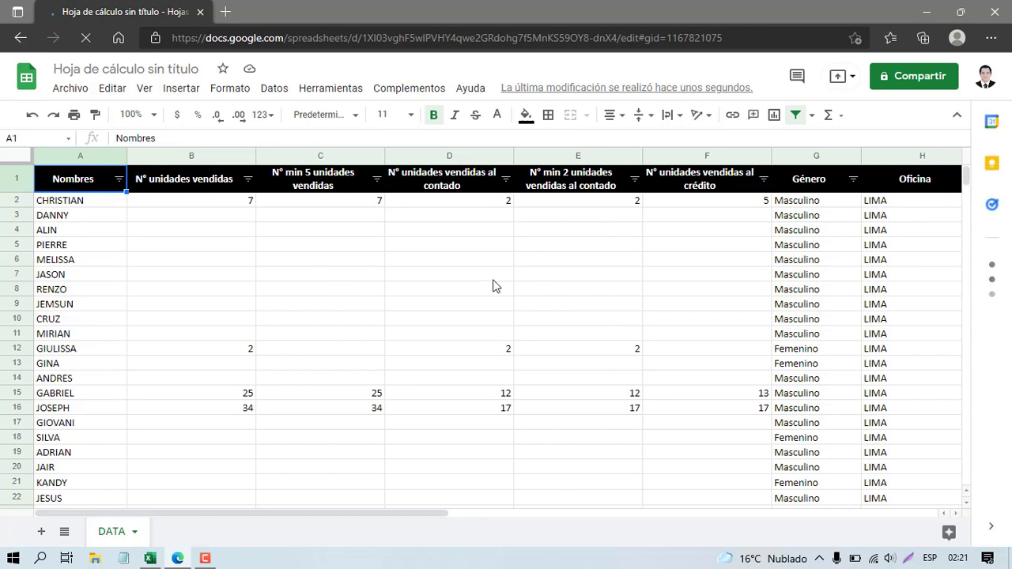
- Examine the Nombres column down to its last record and the first entries of the N° unidades vendidas column
left_click(465, 188)
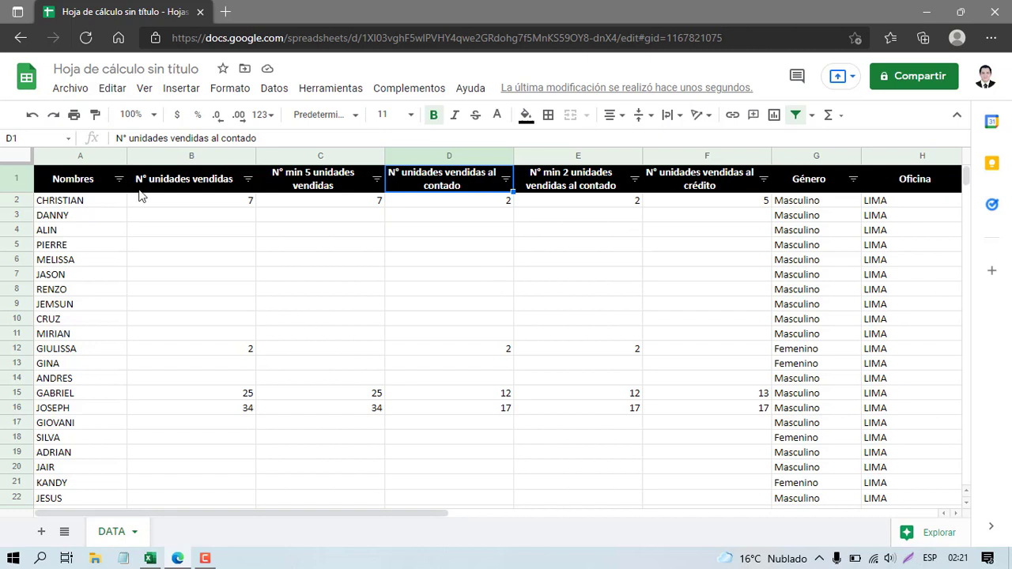
left_click(91, 186)
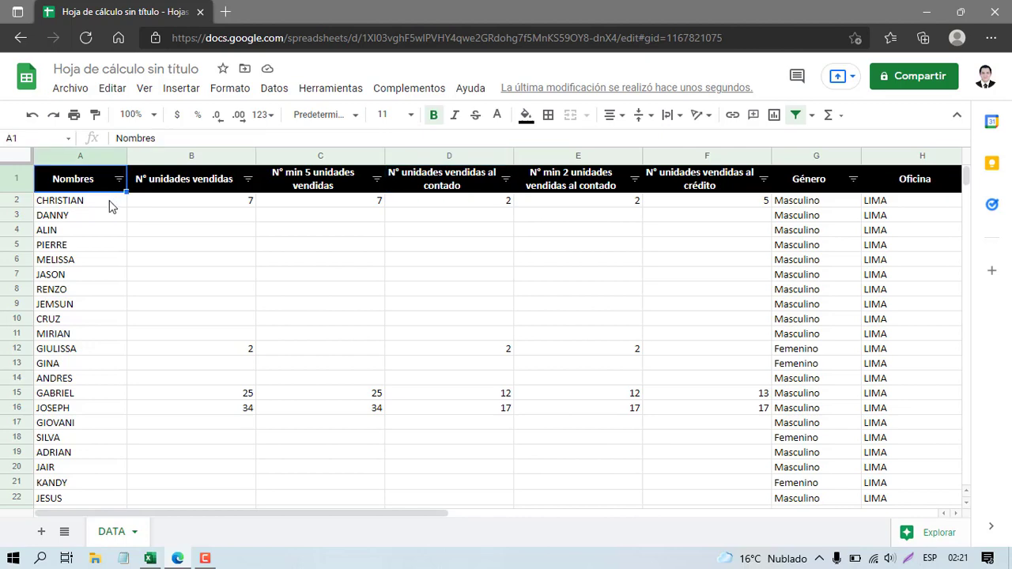
left_click(110, 206)
key("ctrl+shift+Down")
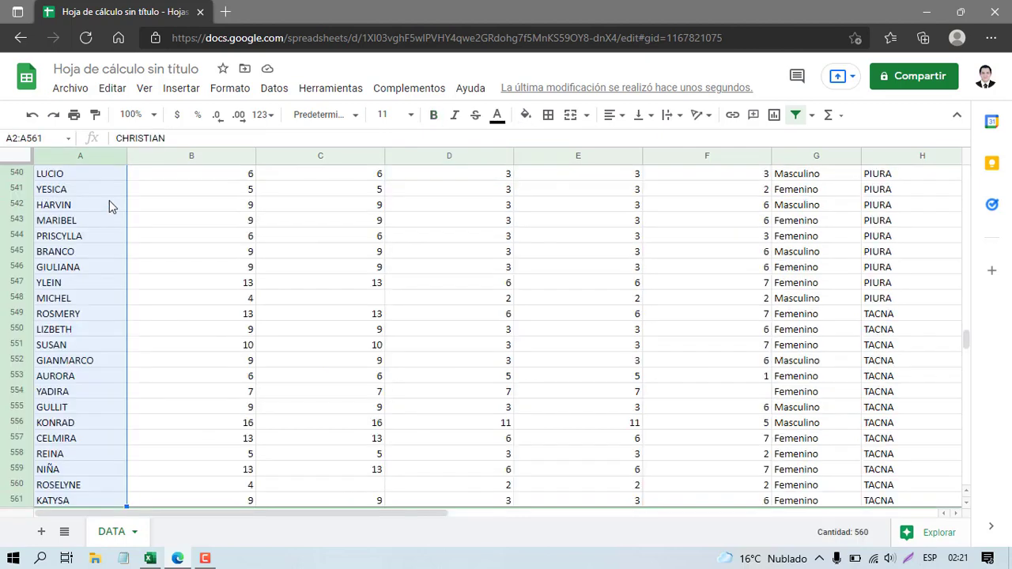
key("ctrl+Home")
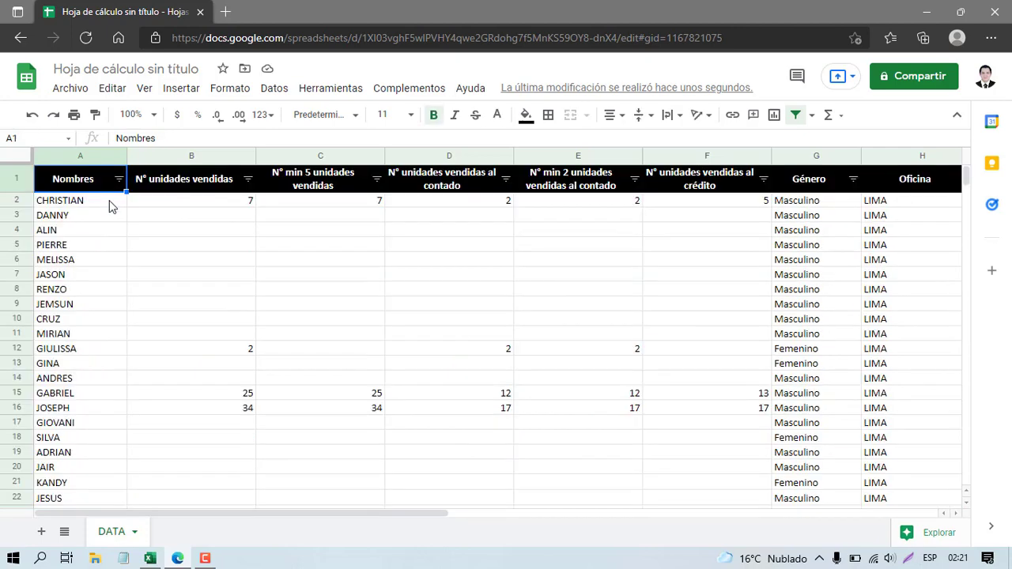
left_click(188, 187)
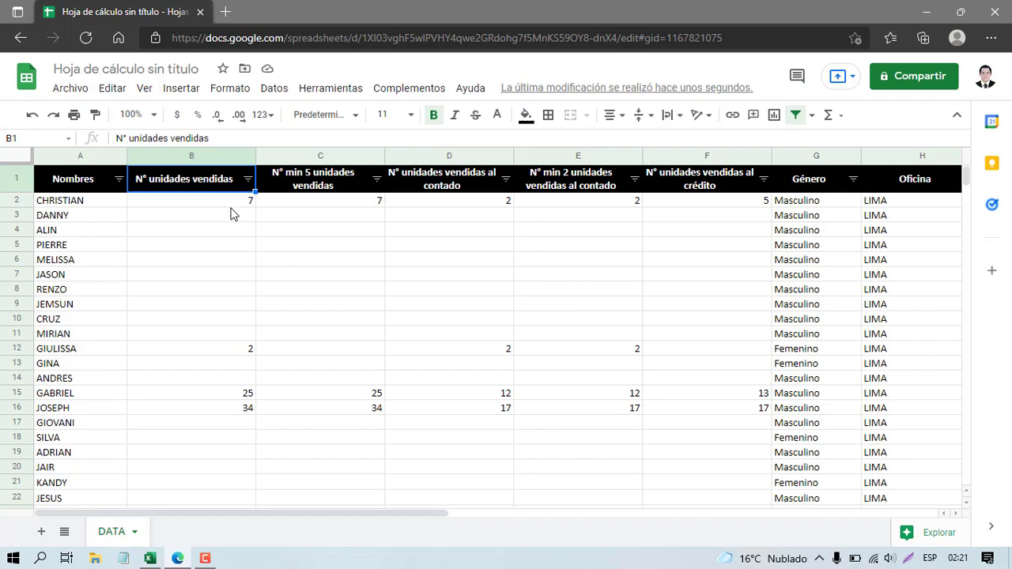
key("Down")
key("Down")
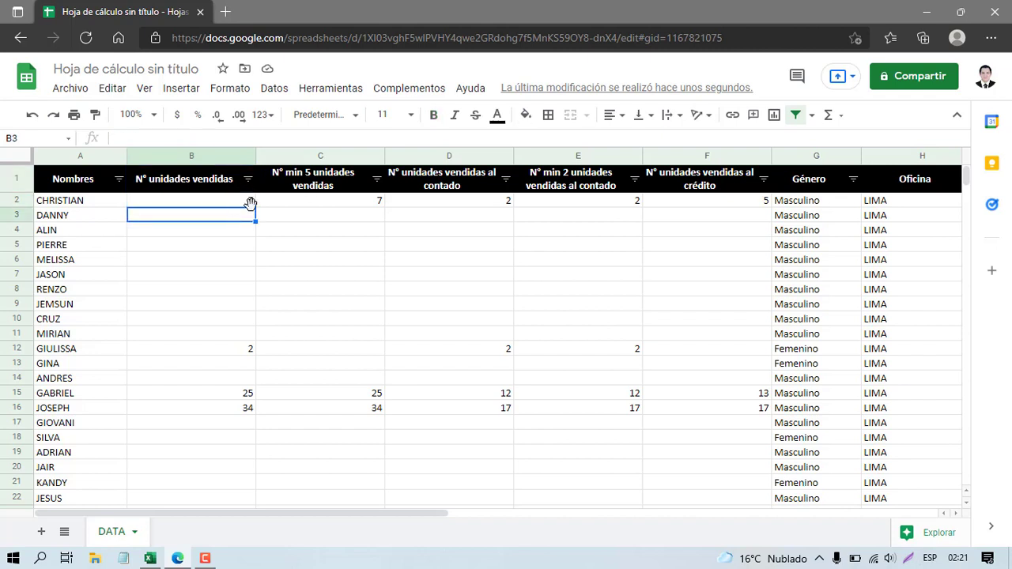
- Examine the formulas in the N° min 5 unidades vendidas column and compare them with the units sold in rows 2 and 12
left_click(299, 195)
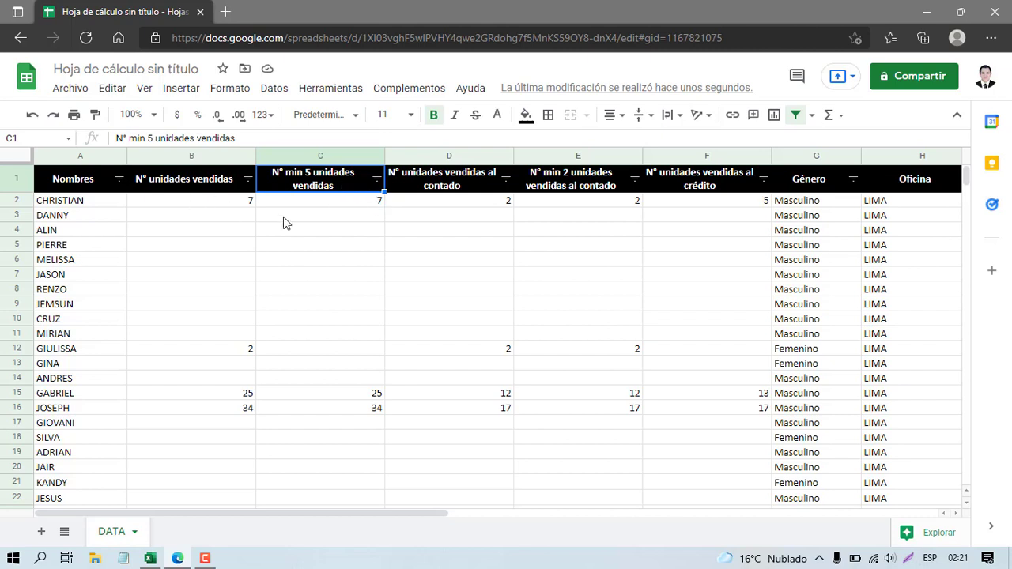
left_click_drag(229, 194, 334, 206)
left_click(335, 207)
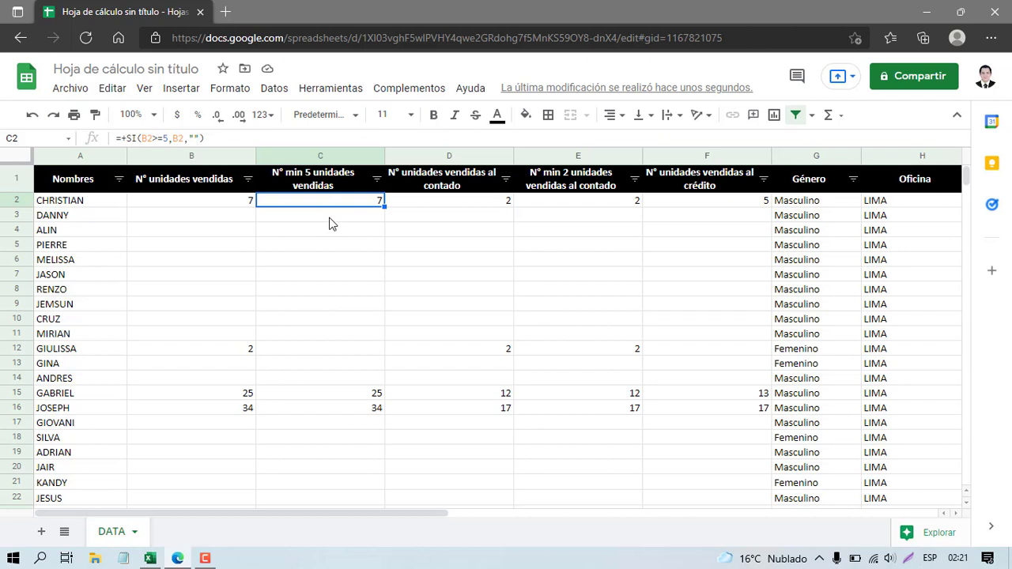
left_click_drag(331, 224, 293, 371)
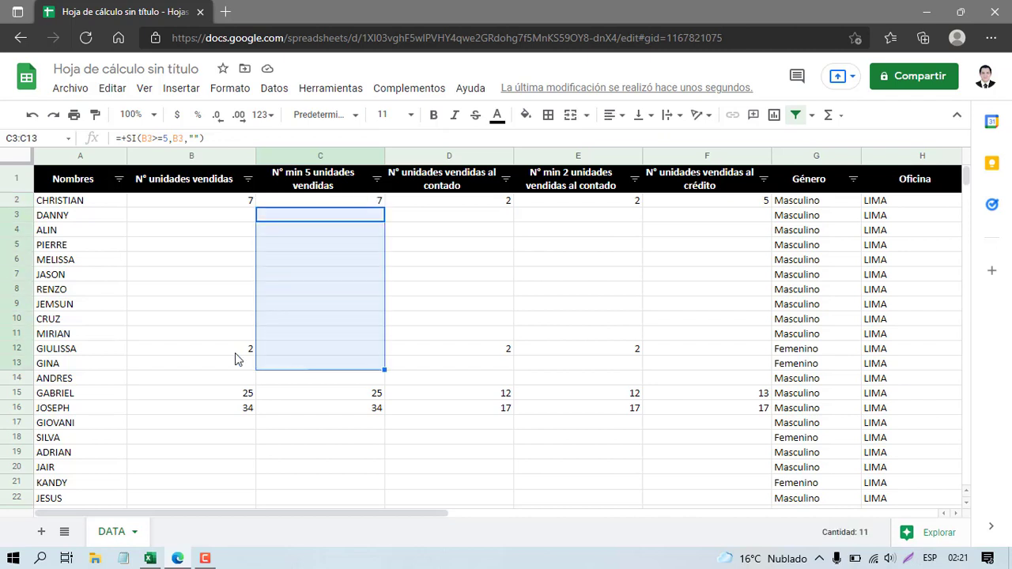
left_click(238, 357)
left_click(277, 360)
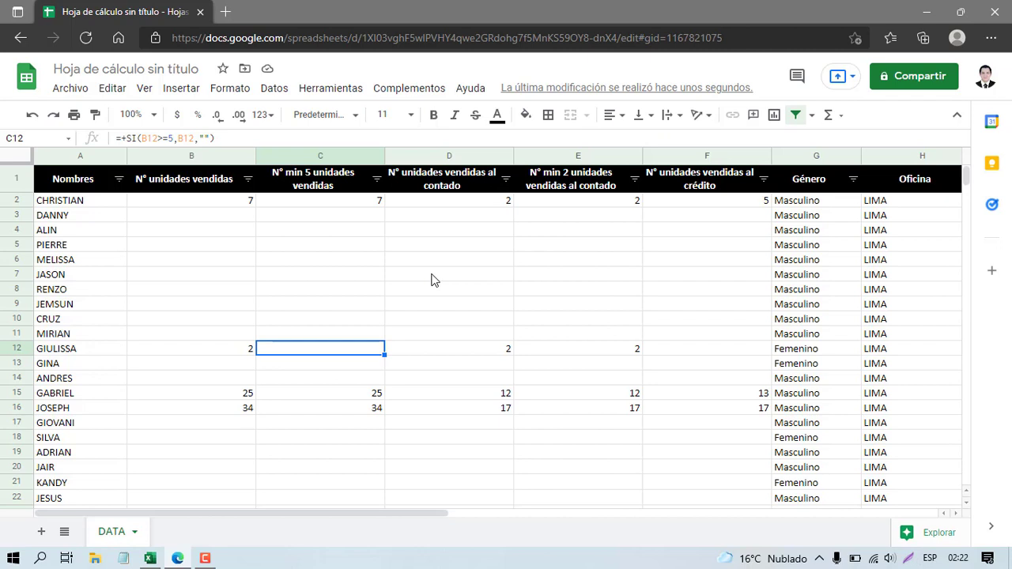
- Examine the cash and credit unit columns against total units sold, including the N° min 2 unidades vendidas al contado formula
left_click(510, 264)
left_click_drag(513, 264, 547, 250)
left_click(546, 250)
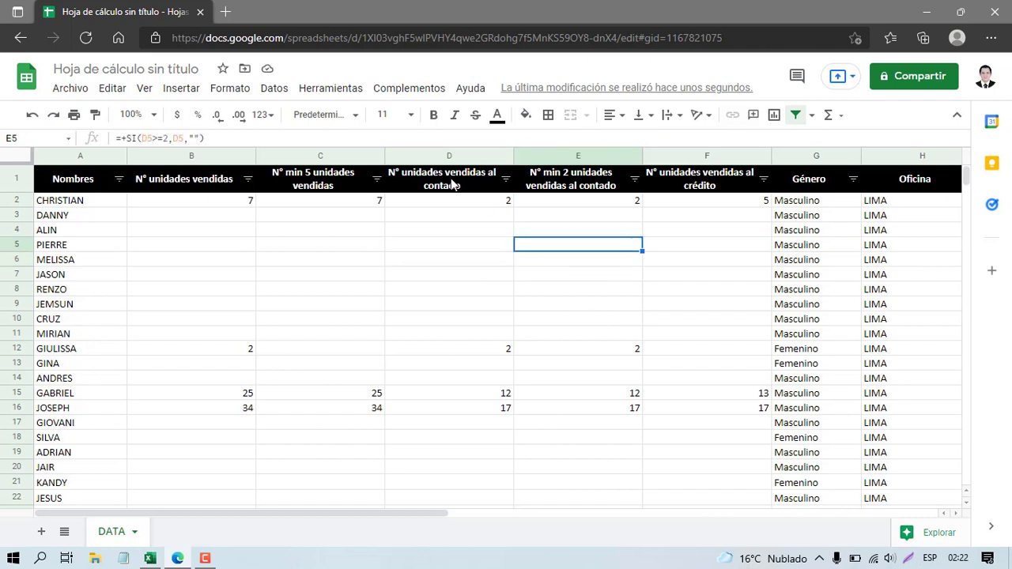
left_click(454, 185)
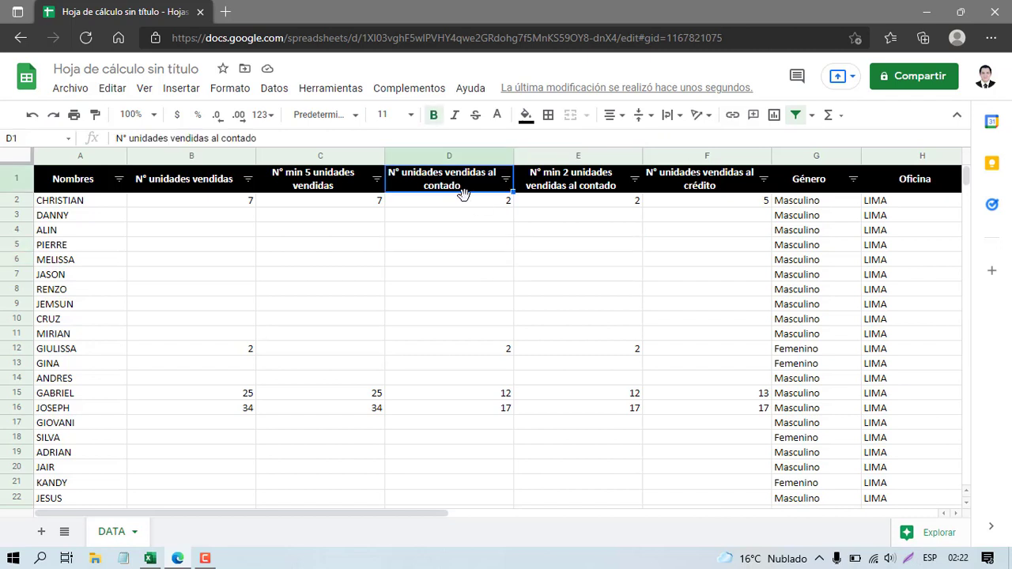
left_click(466, 200)
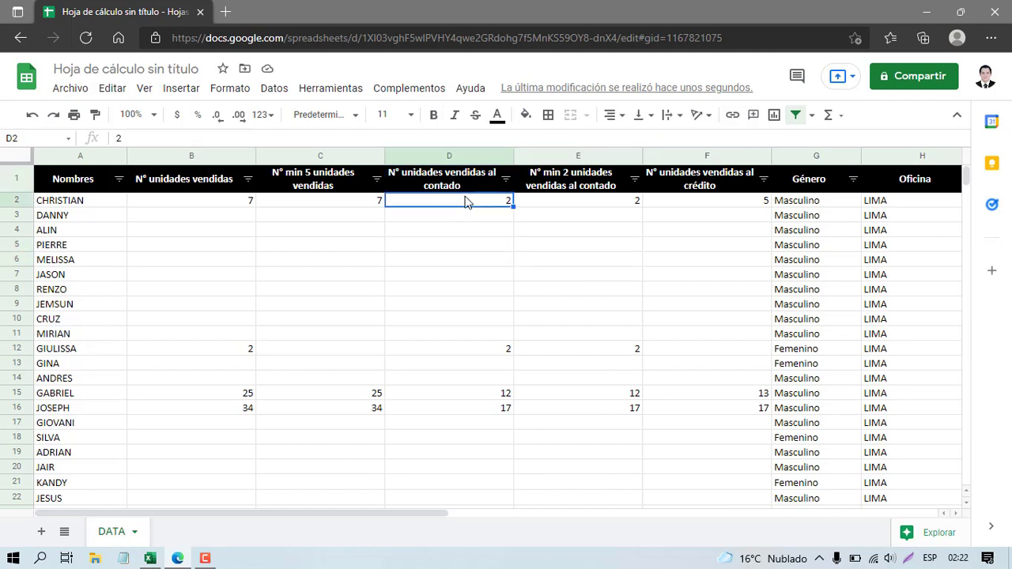
left_click_drag(466, 201, 459, 347)
left_click(207, 162)
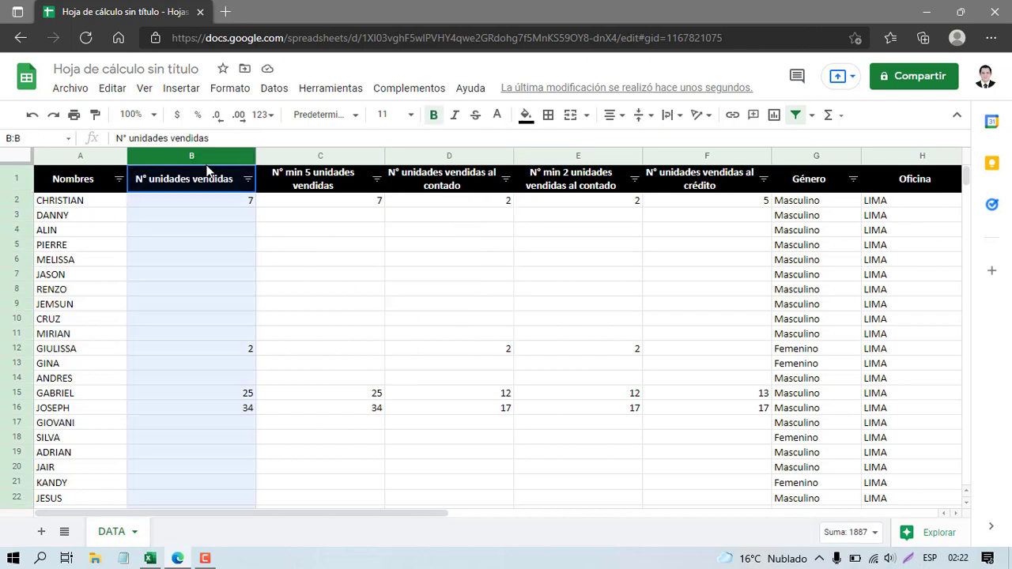
left_click(447, 185)
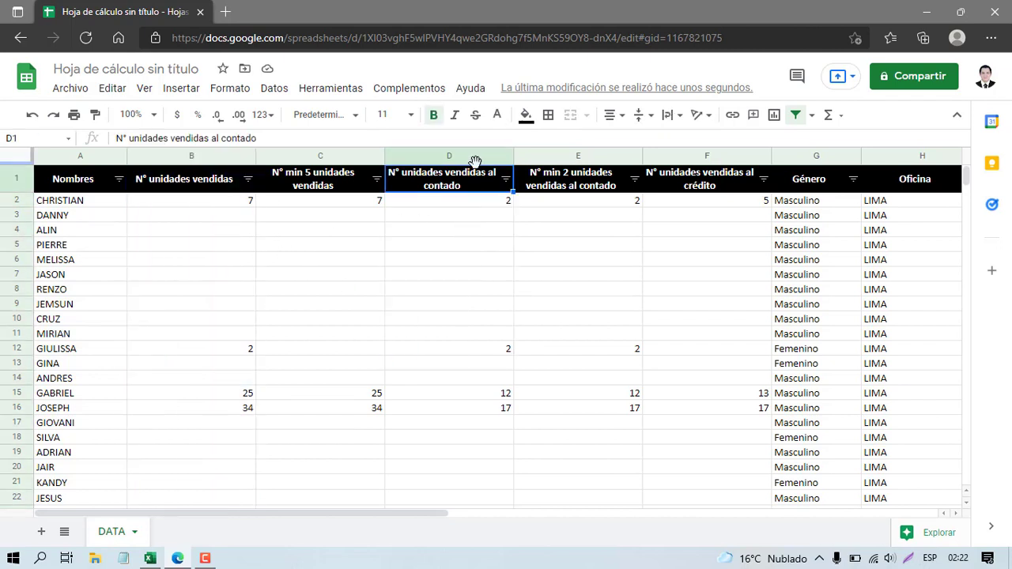
left_click(475, 163)
left_click(490, 207)
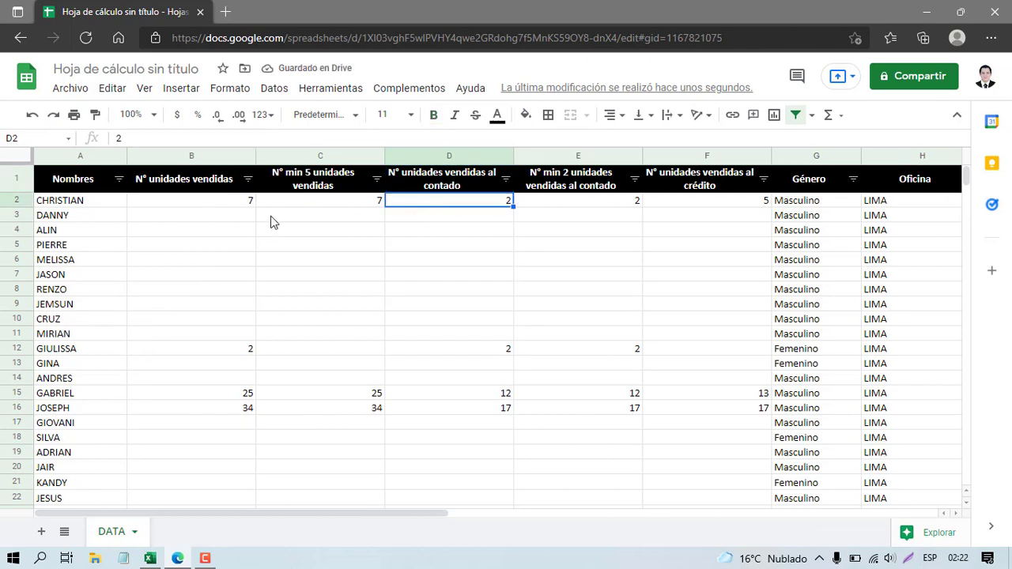
left_click(645, 183)
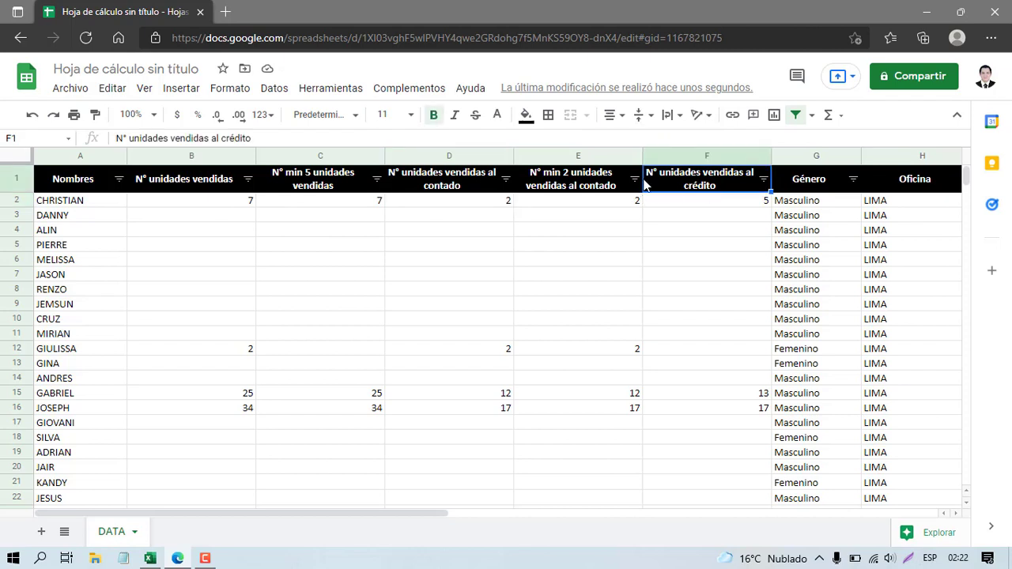
left_click(557, 156)
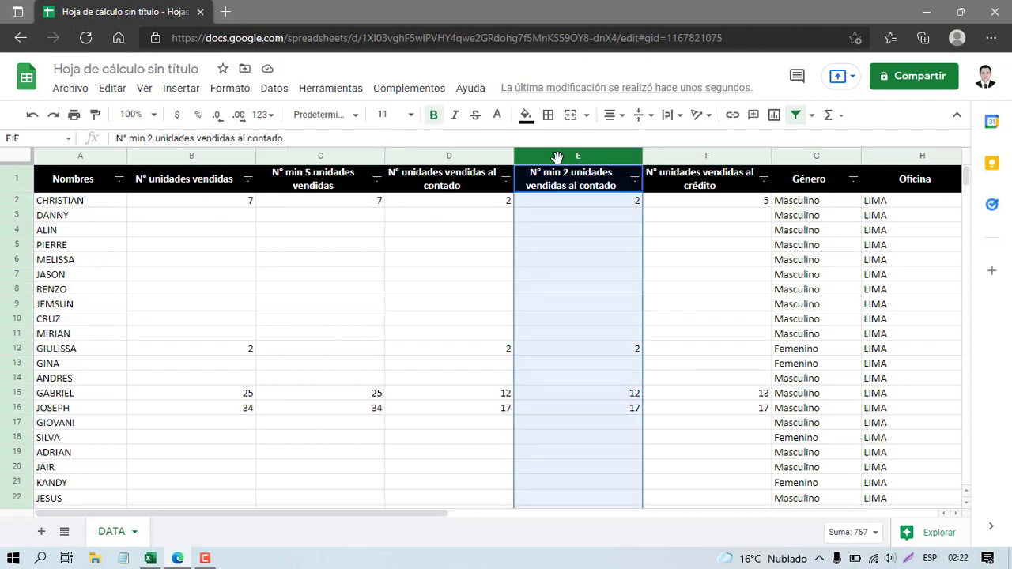
left_click(559, 183)
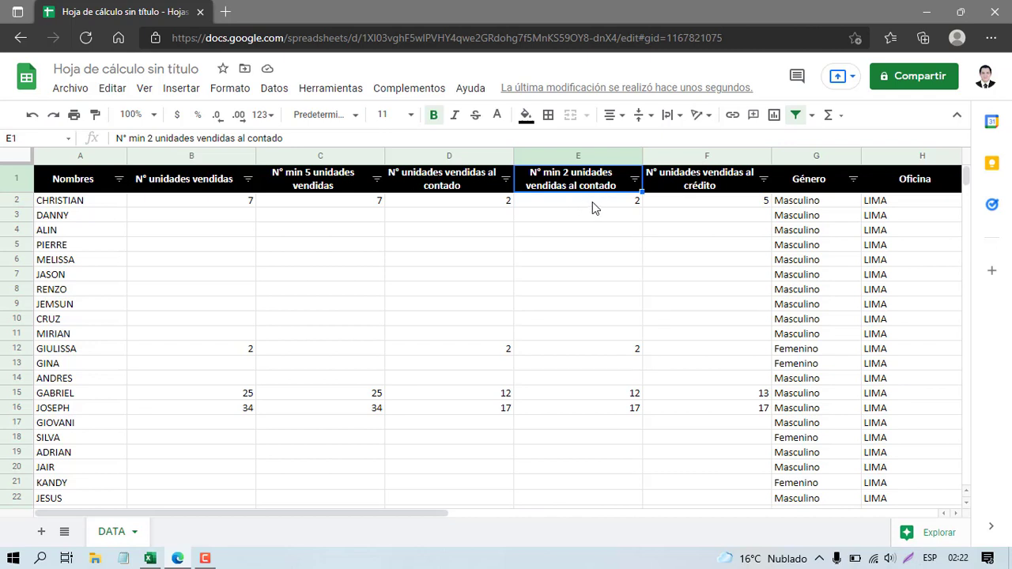
- Examine the N° min 2 unidades vendidas al contado formulas in rows 2 and 27 against the cash units sold
left_click(590, 203)
left_click(440, 209)
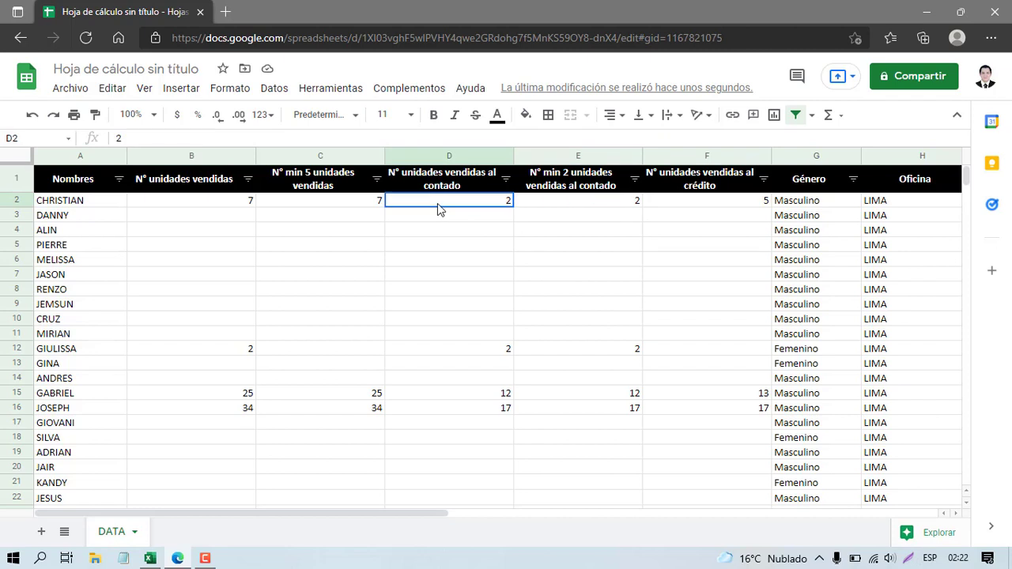
left_click_drag(438, 203, 583, 199)
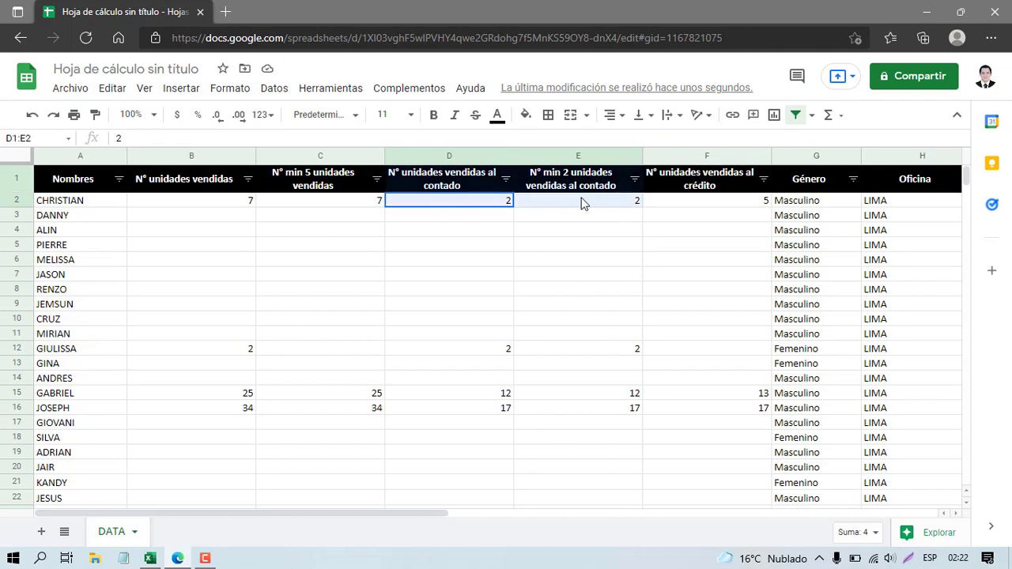
left_click(581, 203)
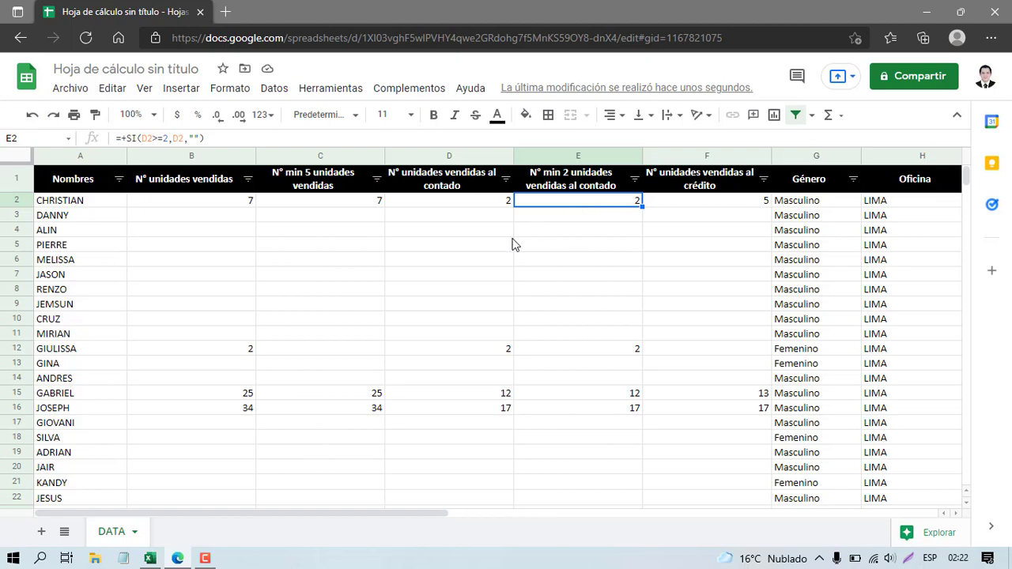
scroll(533, 346, "down", 5)
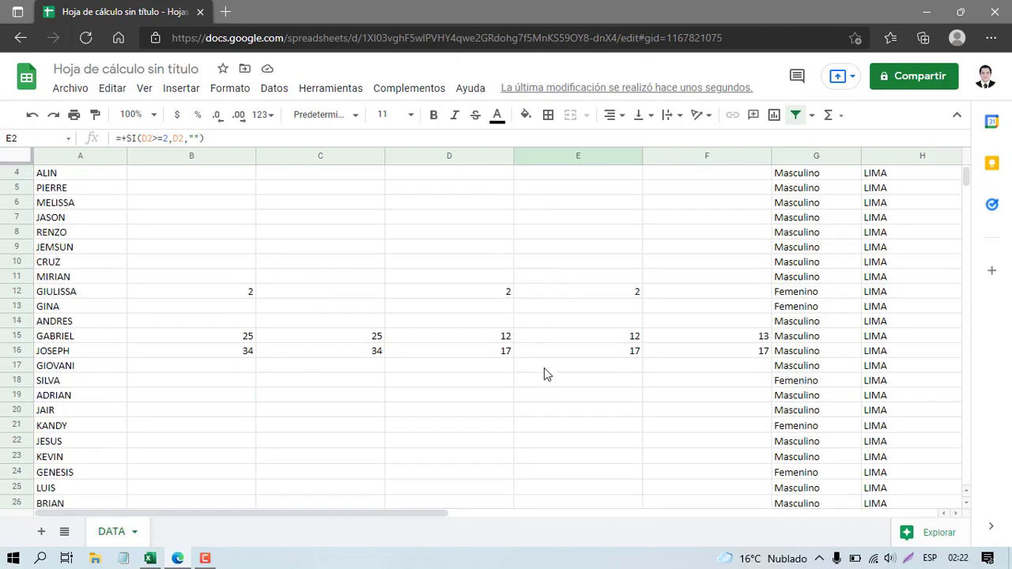
scroll(544, 368, "down", 1)
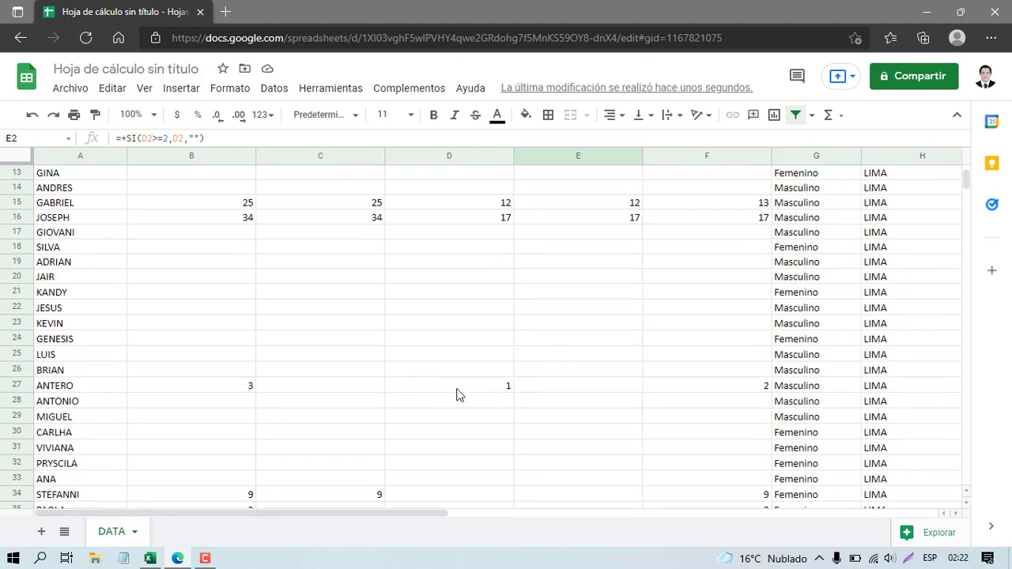
left_click(460, 390)
left_click(553, 384)
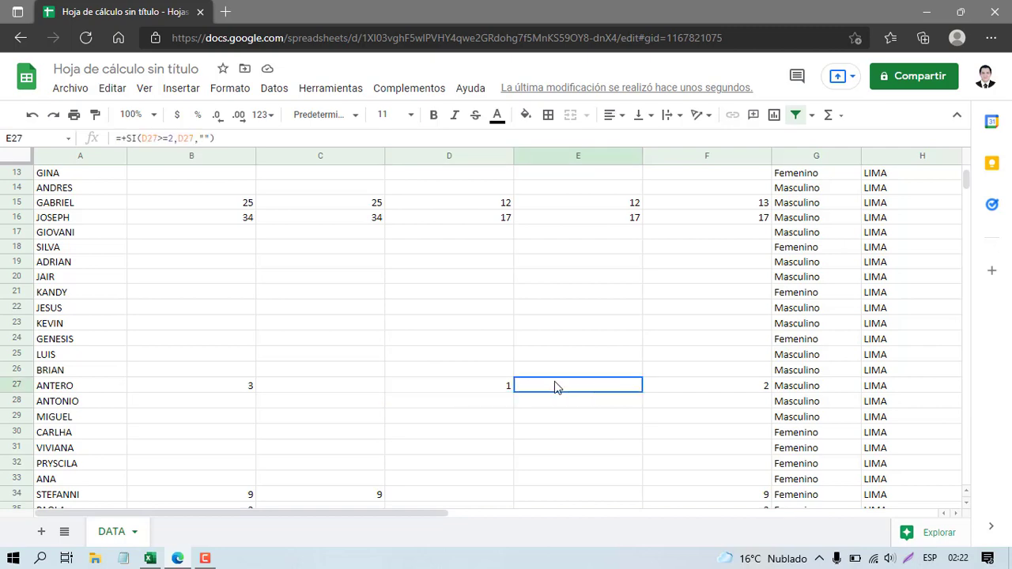
scroll(563, 351, "up", 4)
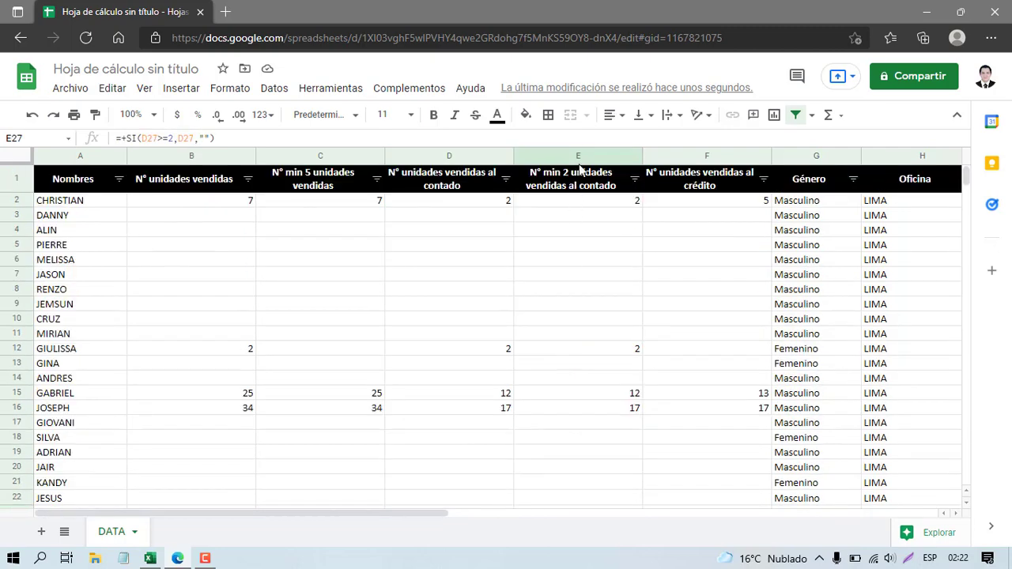
left_click(580, 156)
- Examine the N° unidades vendidas al crédito formula in row 2 and the Género, Oficina, Equipo and Nivel Jerárquico columns
left_click(671, 204)
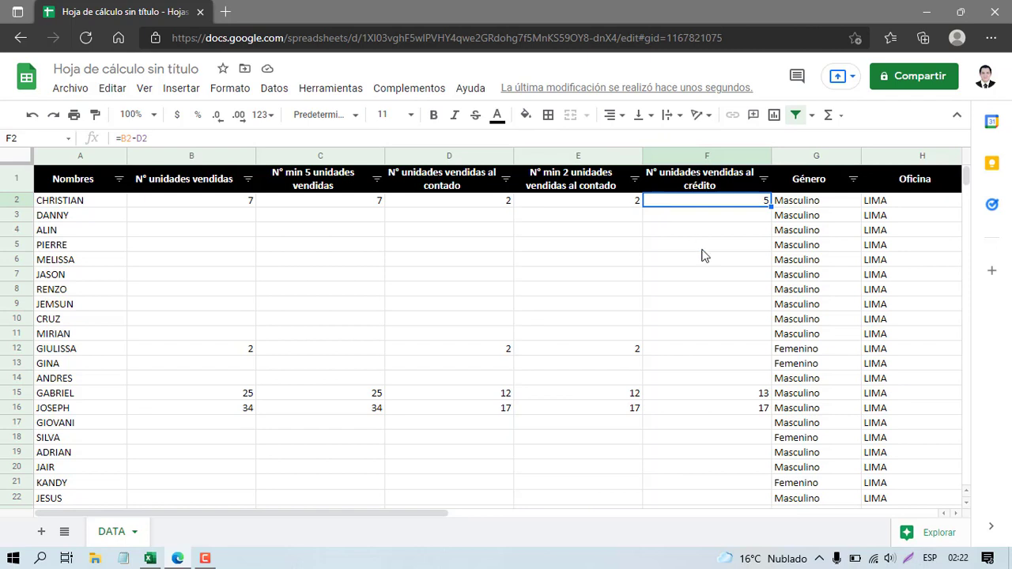
left_click(697, 156)
left_click(808, 192)
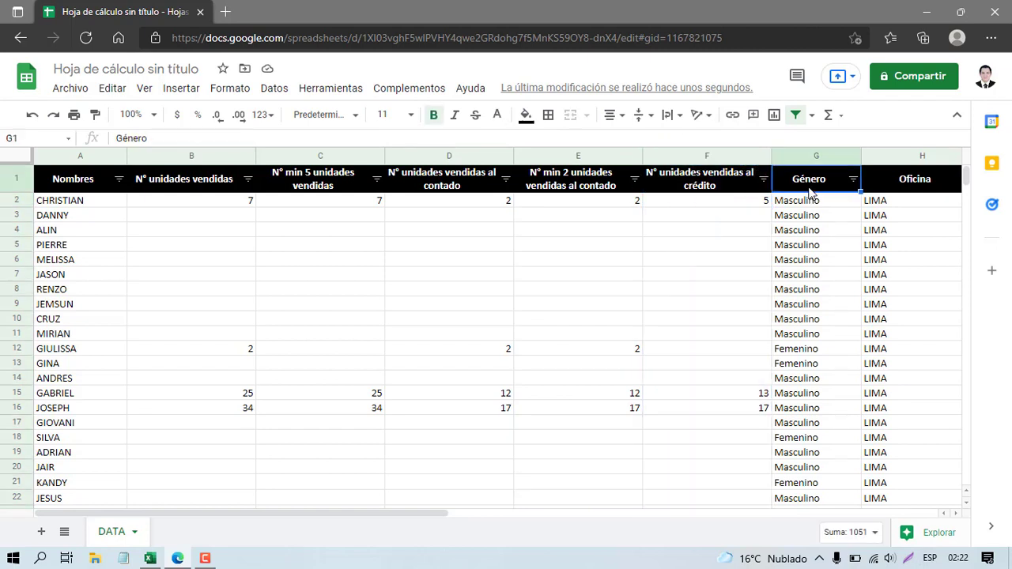
key("Right")
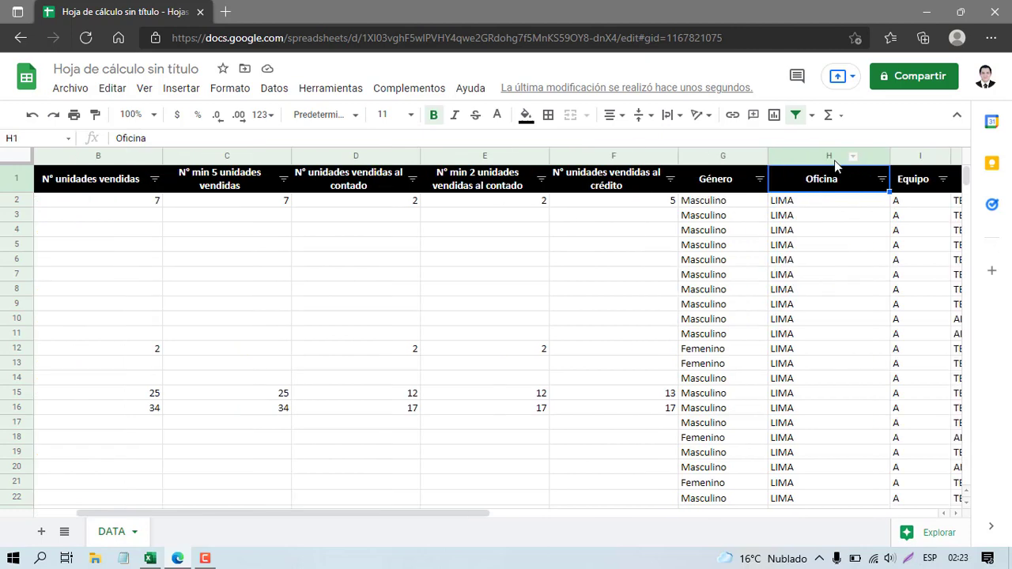
key("Right")
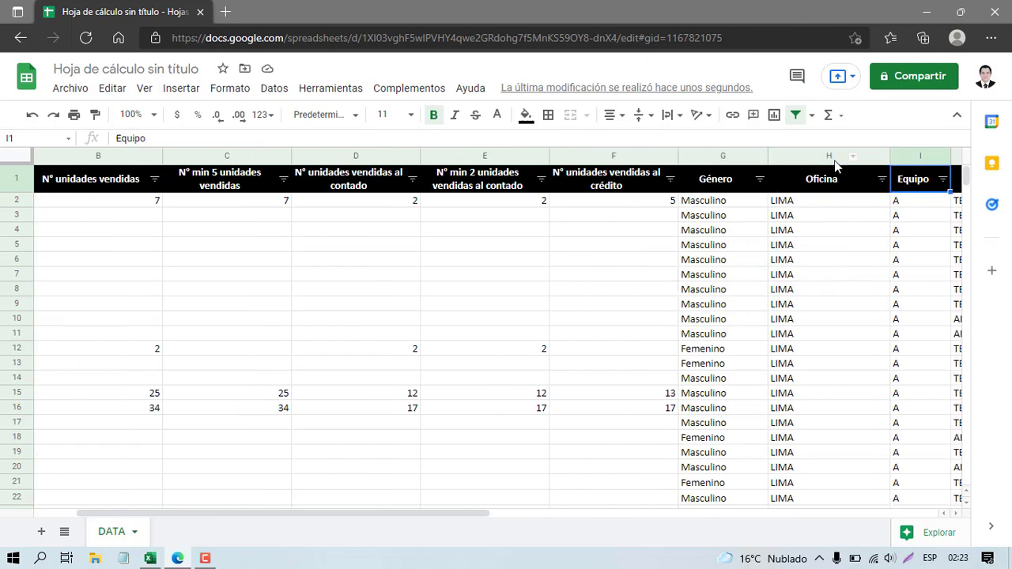
key("Right")
key("Right")
key("Left")
key("Left")
key("Left")
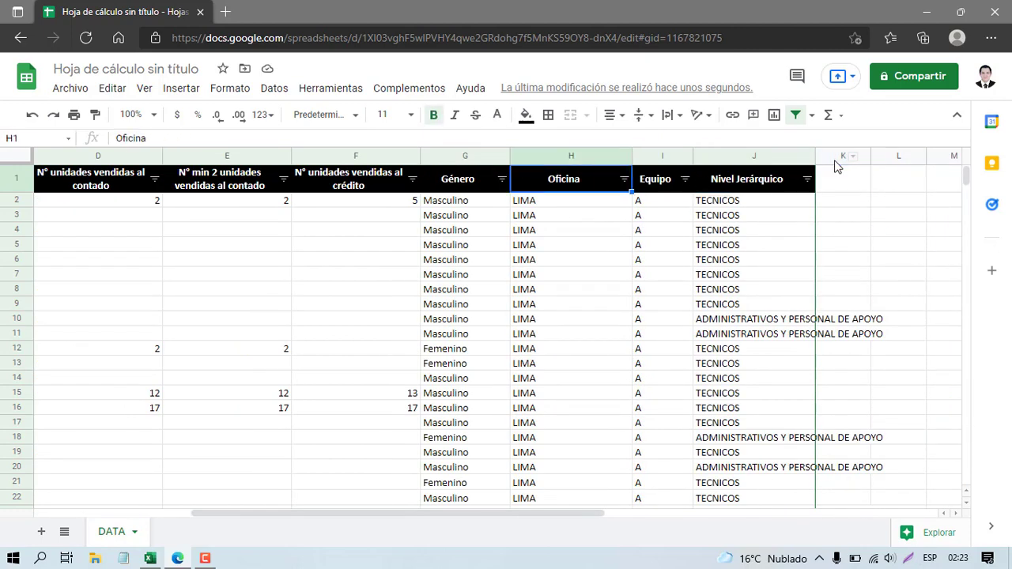
key("Right")
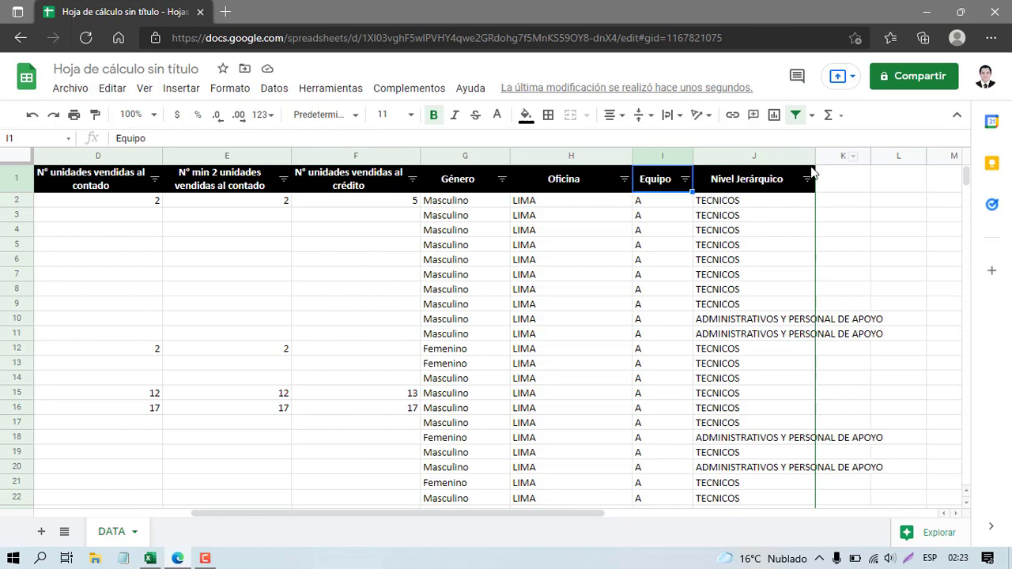
left_click(773, 174)
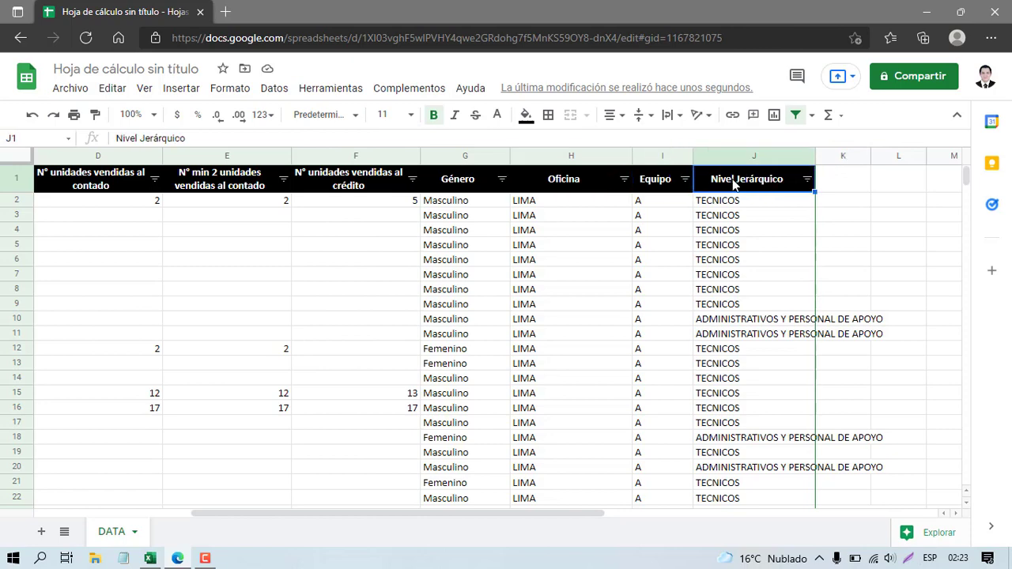
- Return to the start of the sheet and examine the N° min 5 unidades vendidas formula in C2 against the units sold in B2
key("ctrl+Home")
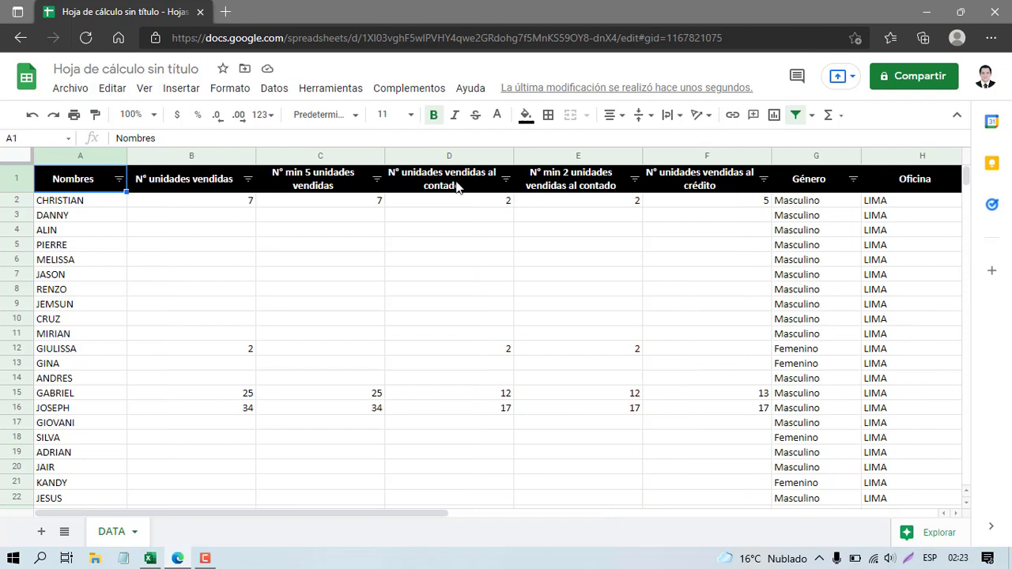
left_click(118, 214)
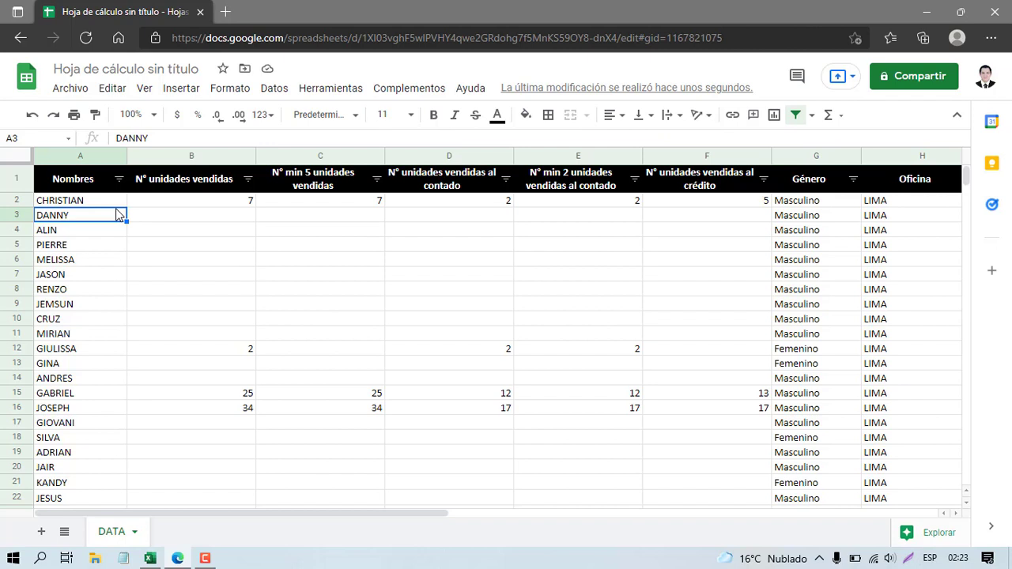
key("Down")
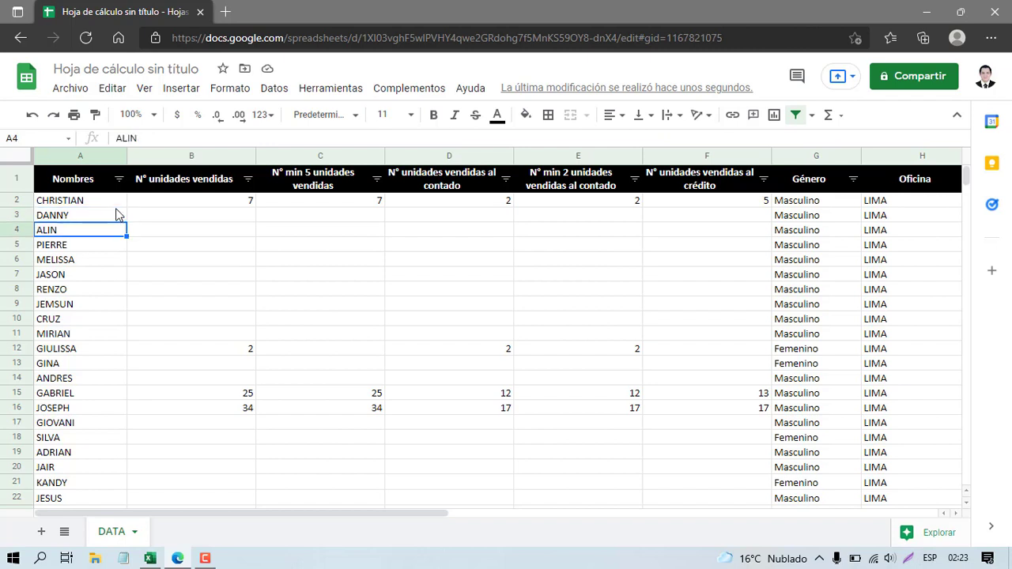
key("Up")
key("Up")
key("Right")
key("Right")
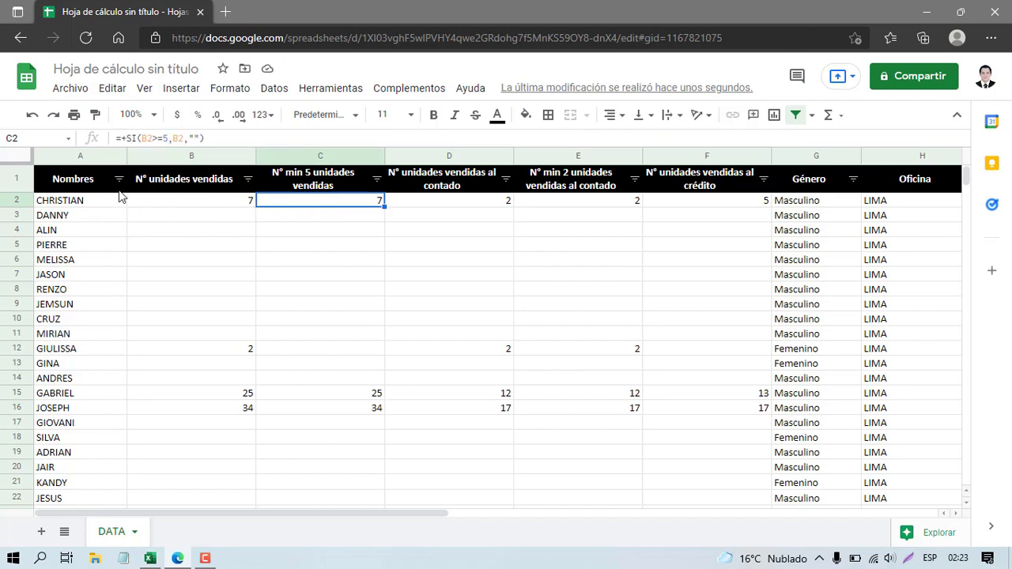
double_click(295, 200)
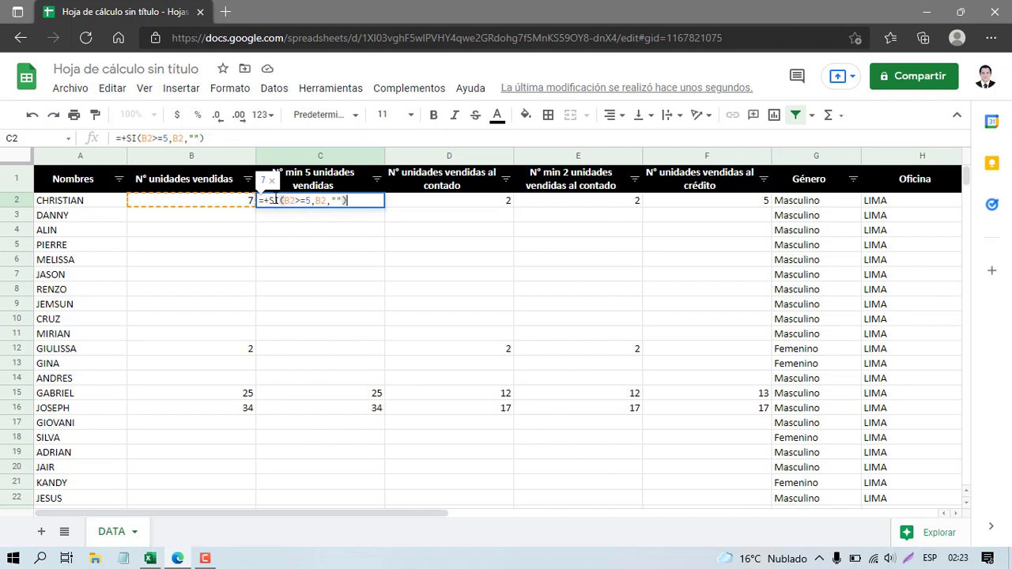
left_click(354, 210)
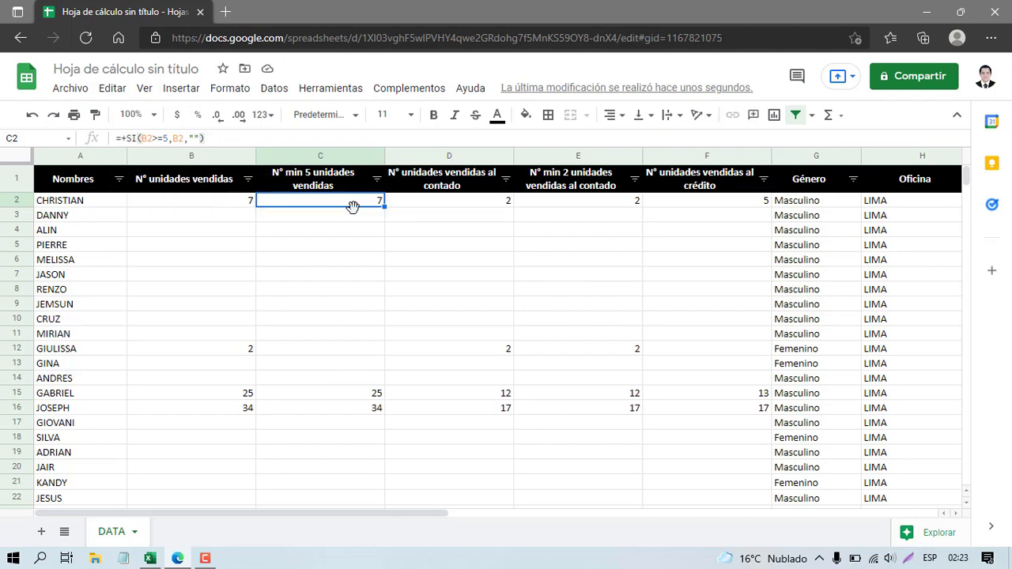
left_click(251, 214)
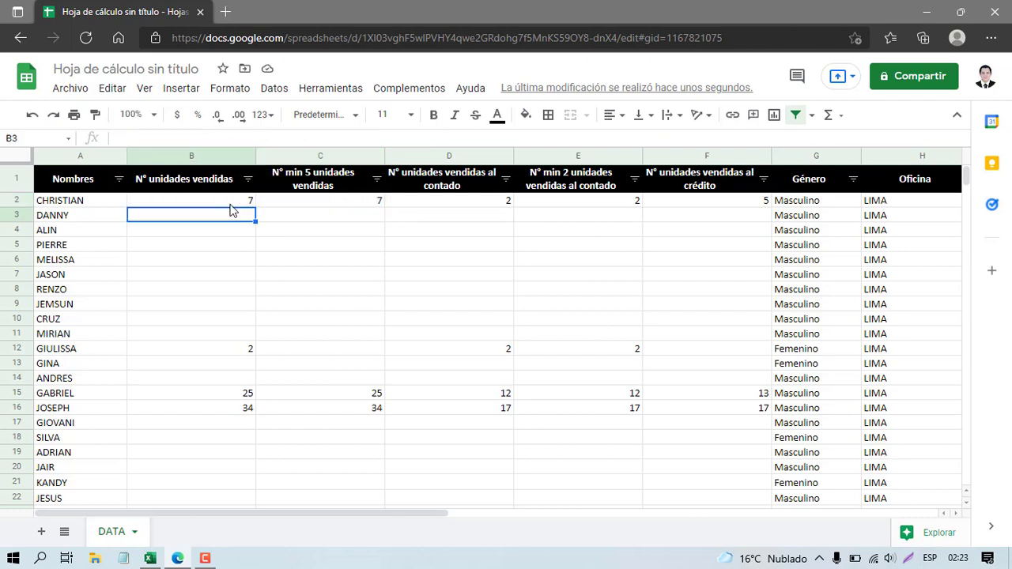
left_click(230, 204)
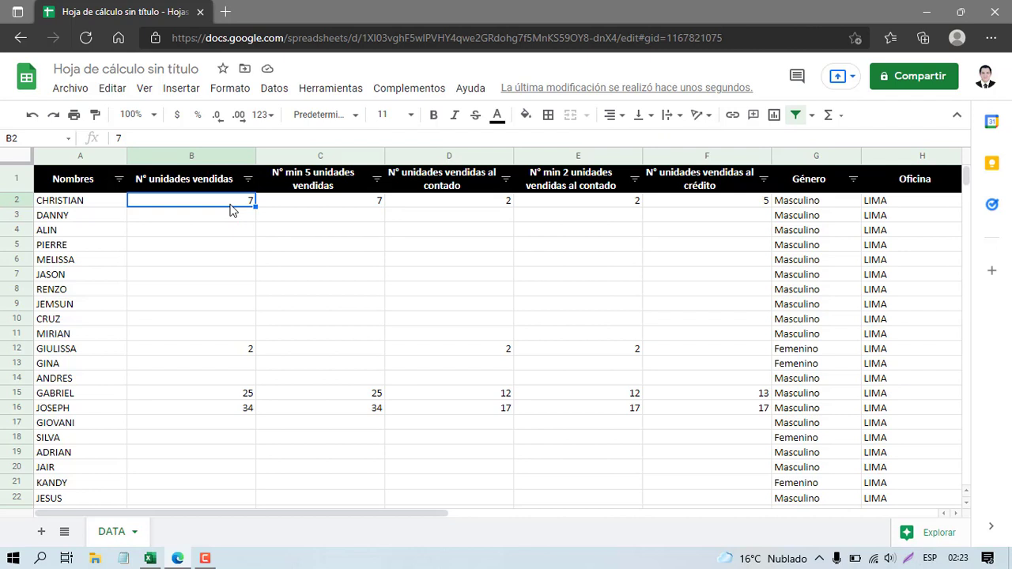
- Search the web for "data studio overview" in a new browser tab and open the official Google Data Studio site
left_click(226, 11)
type("dats stu")
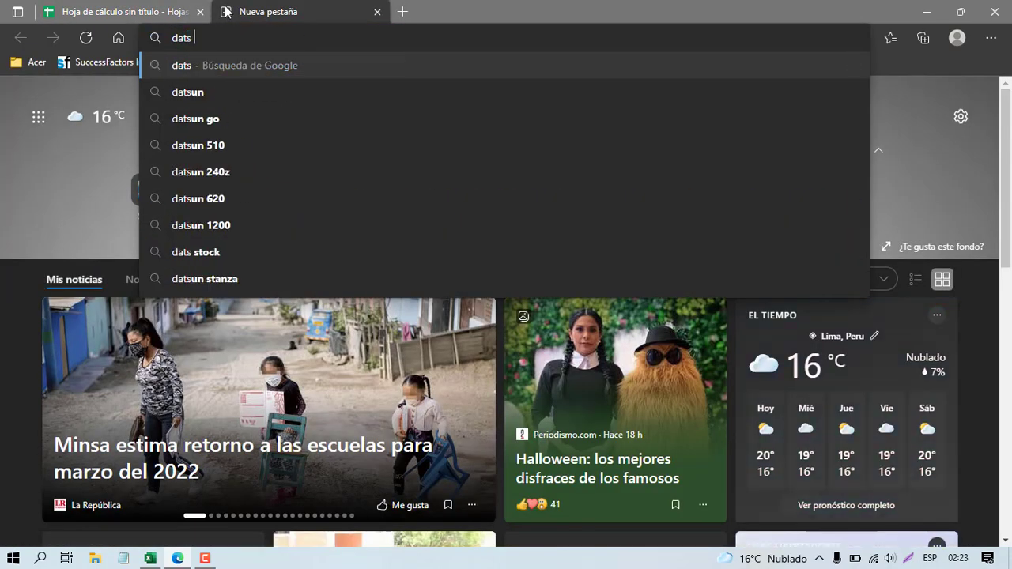
key("BackSpace")
key("BackSpace")
type("studio over")
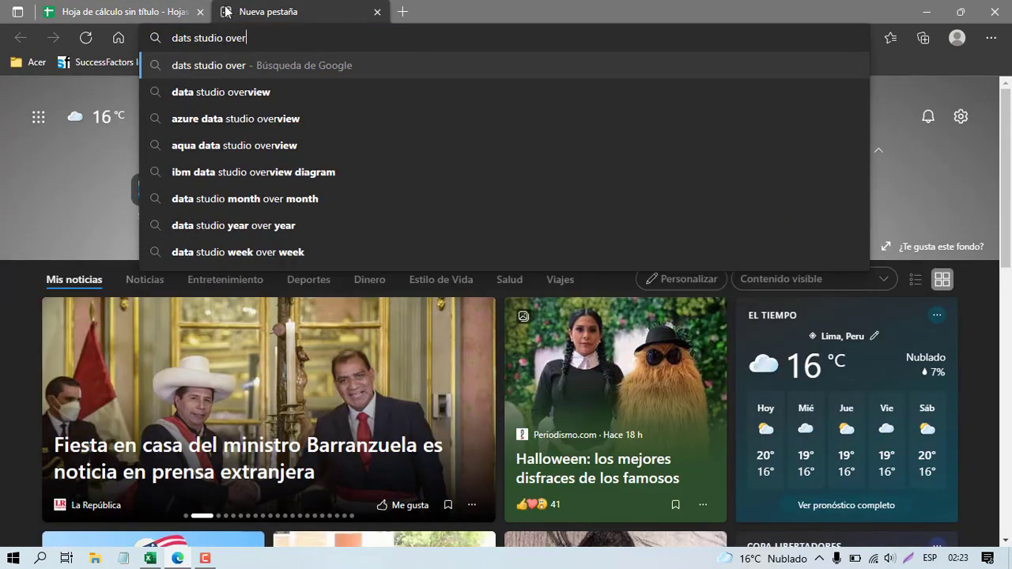
key("Down")
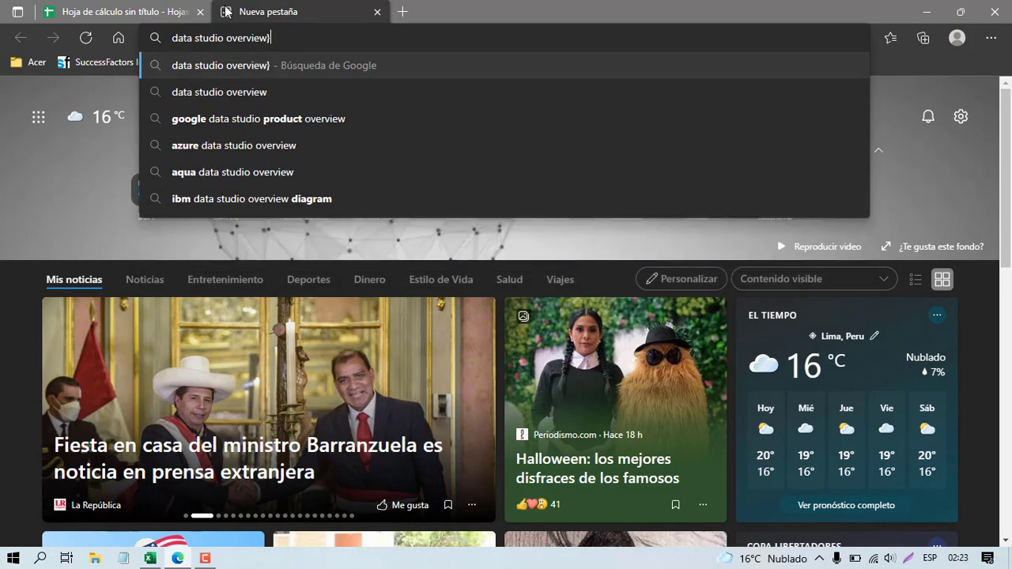
key("Return")
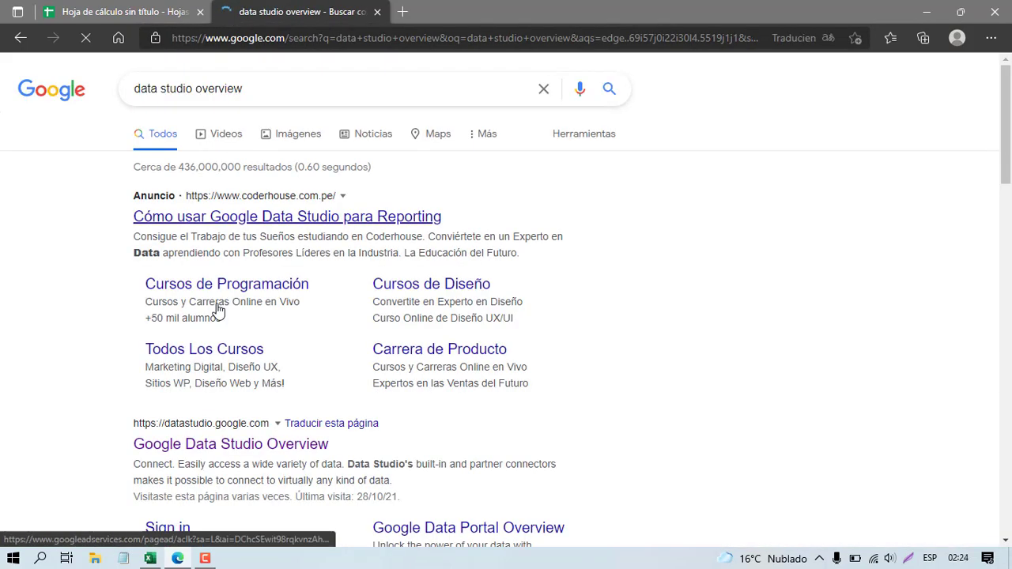
scroll(174, 348, "down", 2)
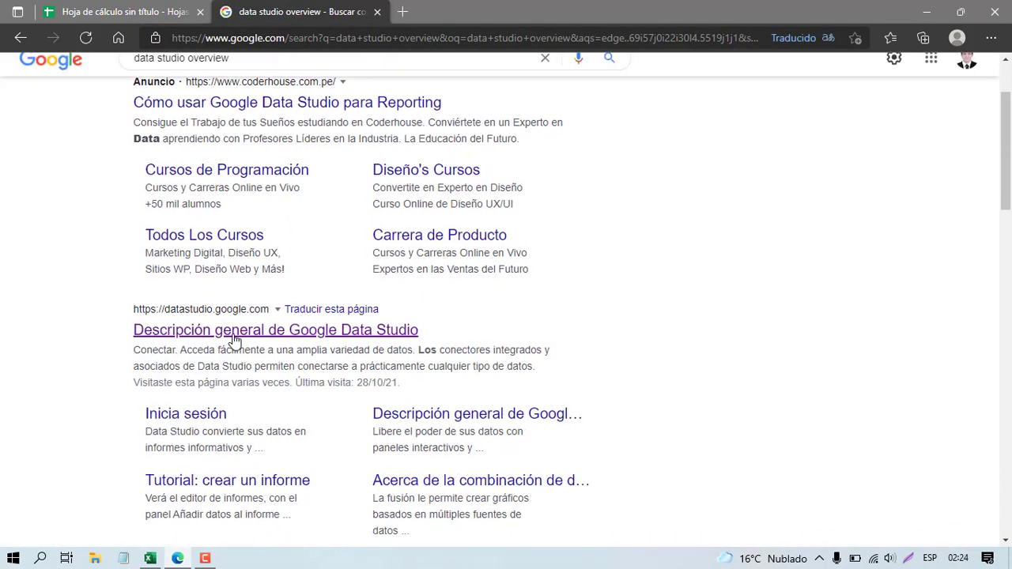
left_click(325, 332)
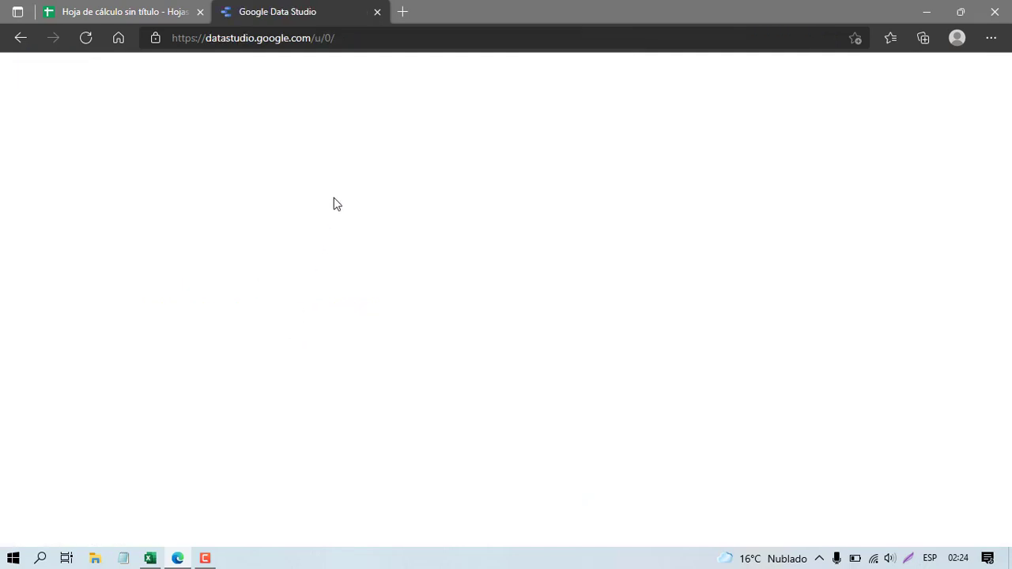
left_click(384, 229)
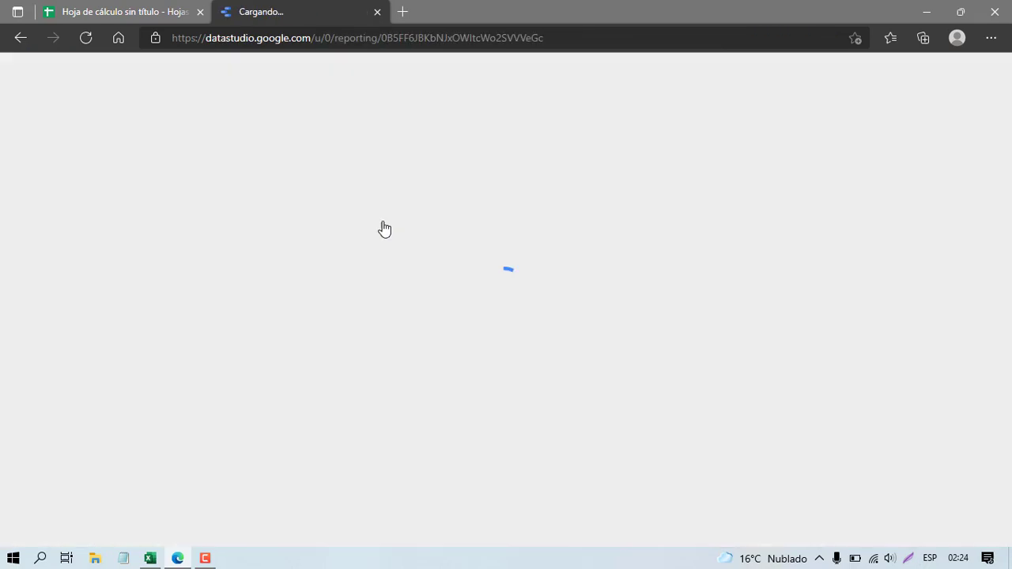
left_click(21, 39)
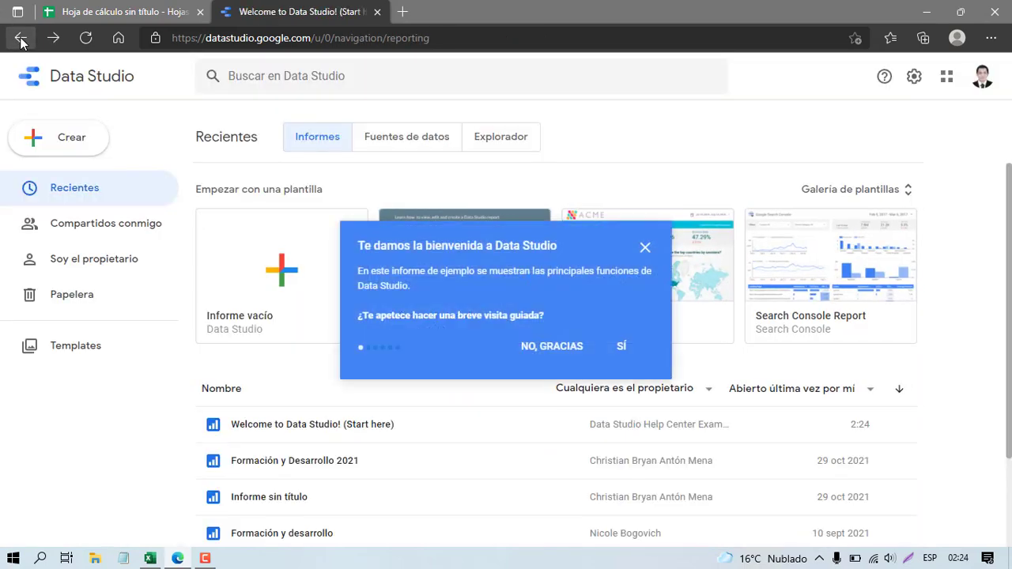
left_click(645, 247)
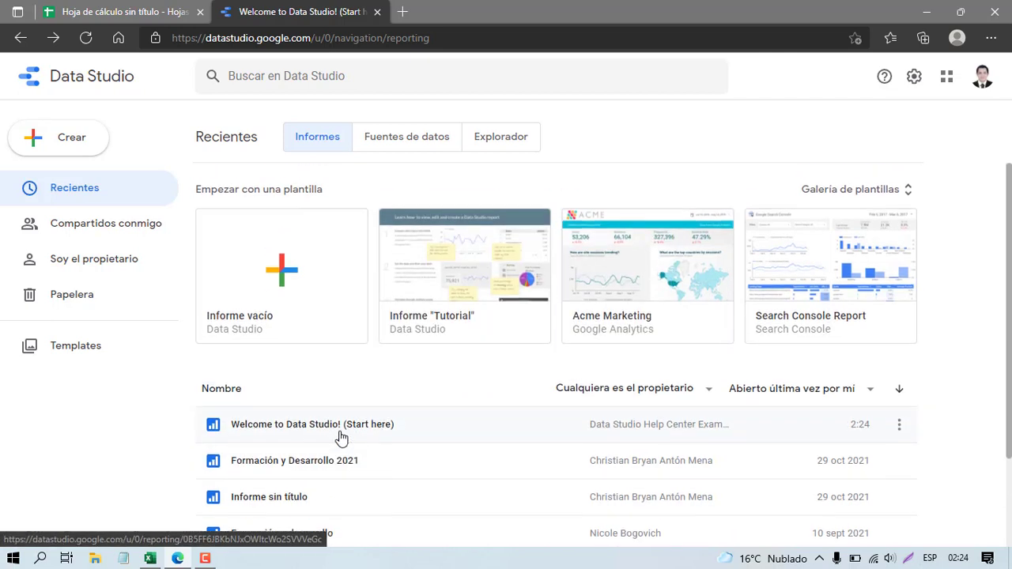
- Create a blank report and choose Google Sheets as the connector for its data
left_click(283, 288)
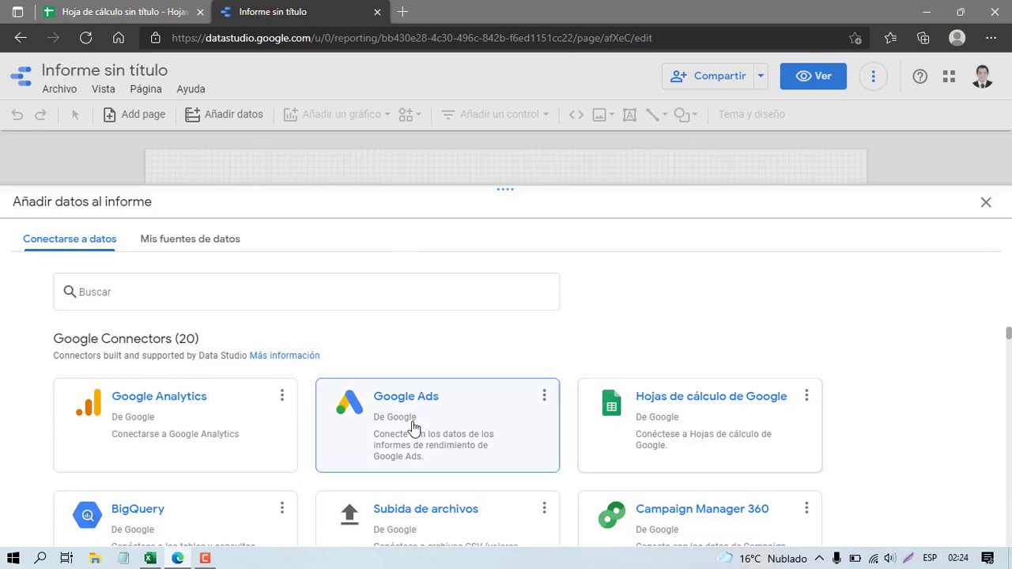
scroll(348, 435, "down", 1)
scroll(366, 409, "up", 1)
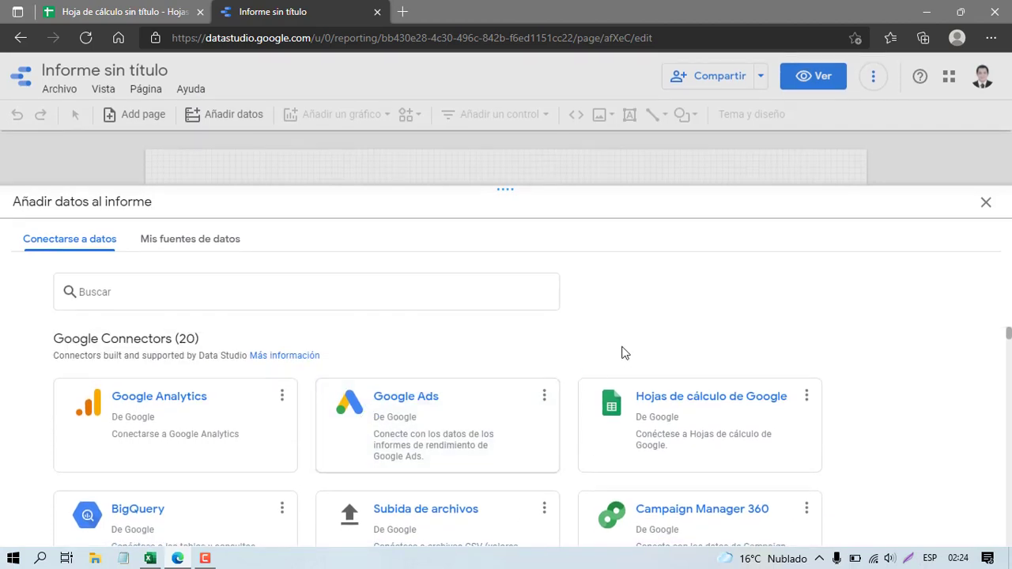
left_click(662, 416)
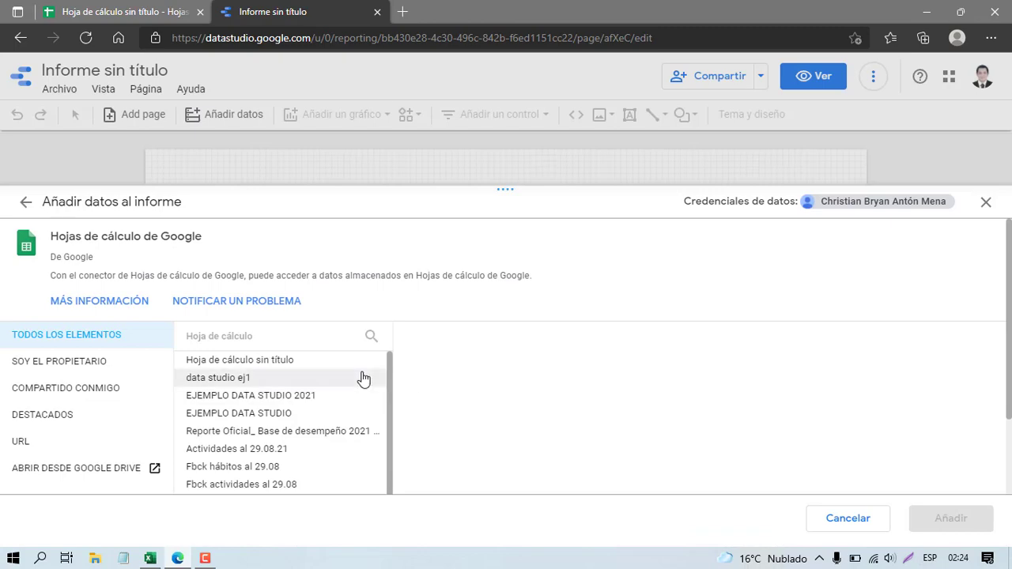
- Switch to the untitled spreadsheet and rename it PRUEBA1
left_click(135, 9)
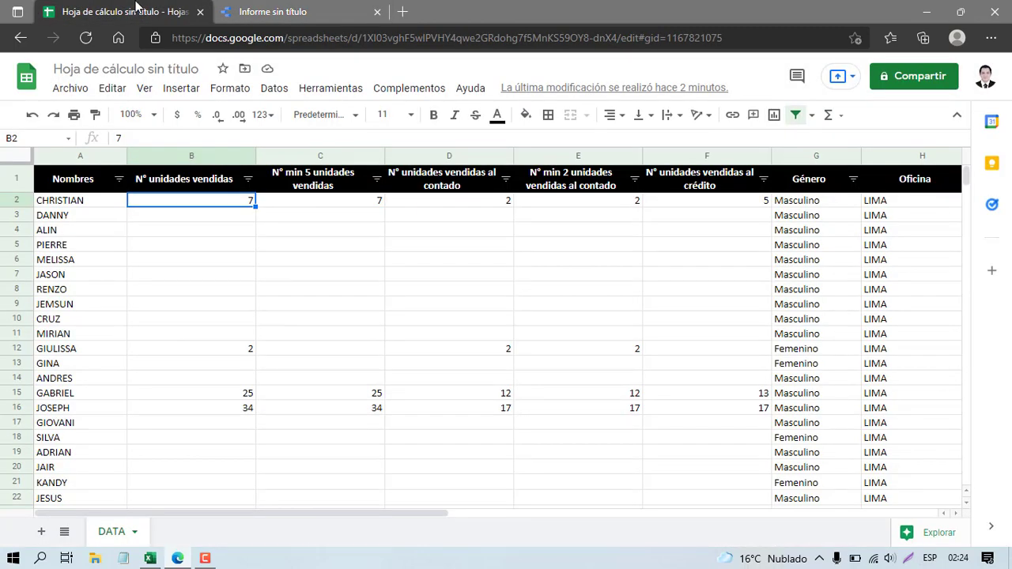
left_click(135, 69)
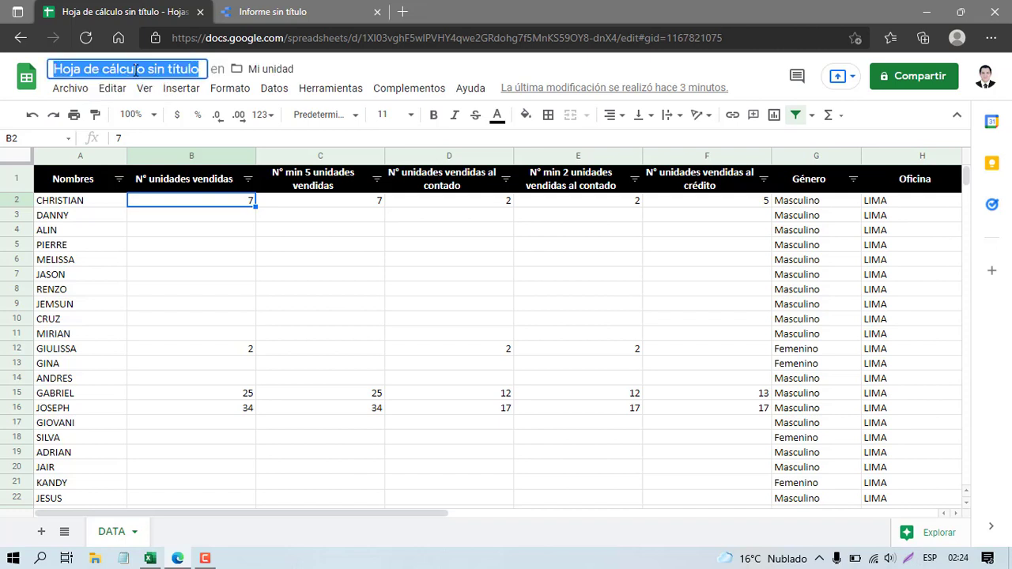
key("Caps_Lock")
type("PRUEB")
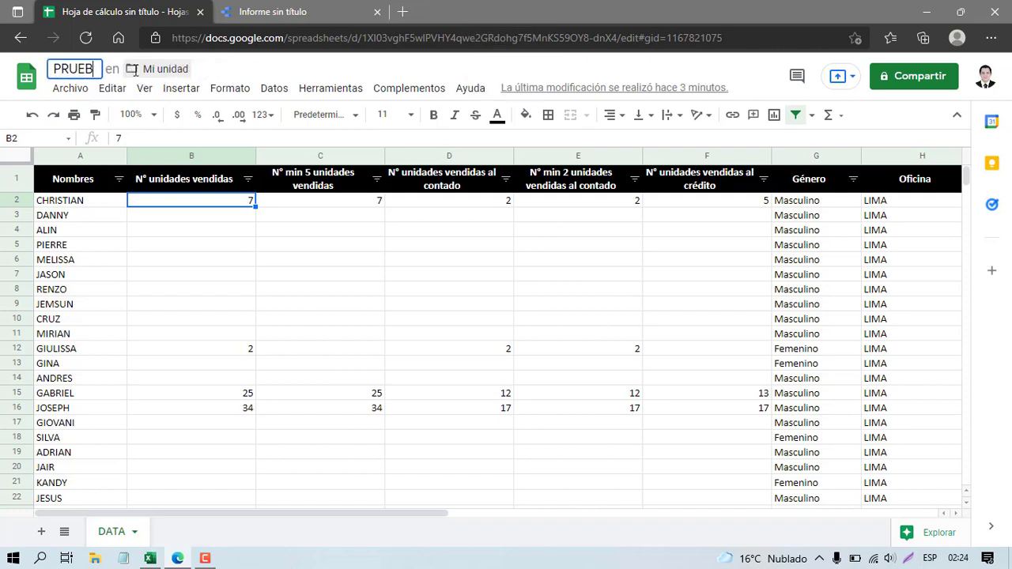
type("A1")
key("Return")
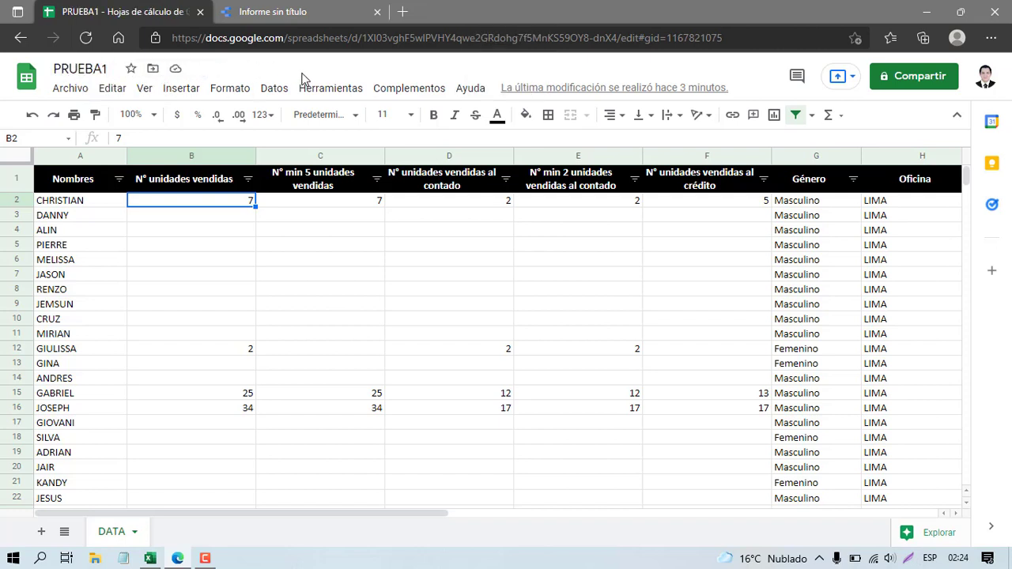
- Reload the report, add the DATA sheet of PRUEBA1 as its Google Sheets data source, and delete the default table
left_click(283, 8)
left_click(85, 39)
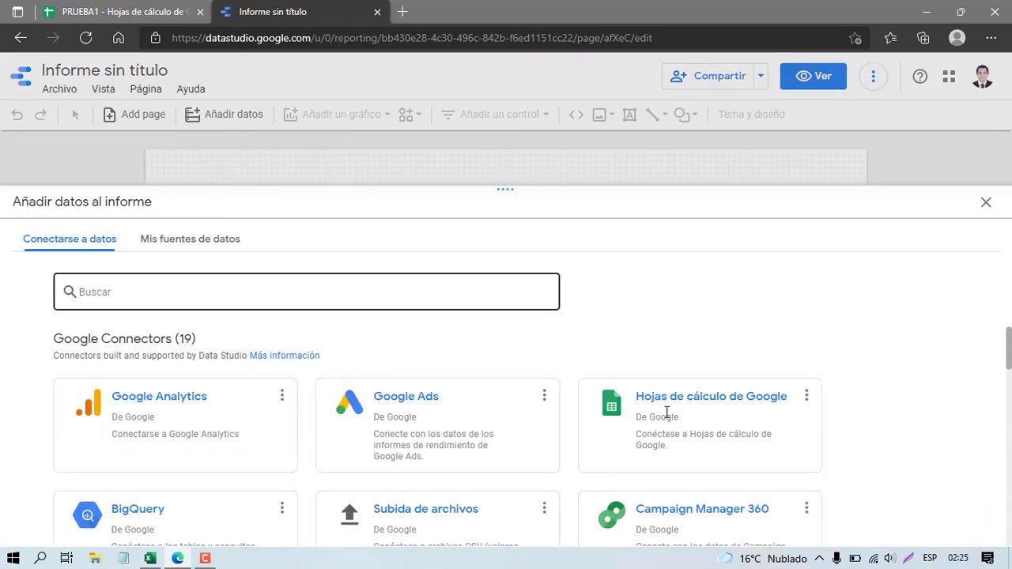
left_click(706, 400)
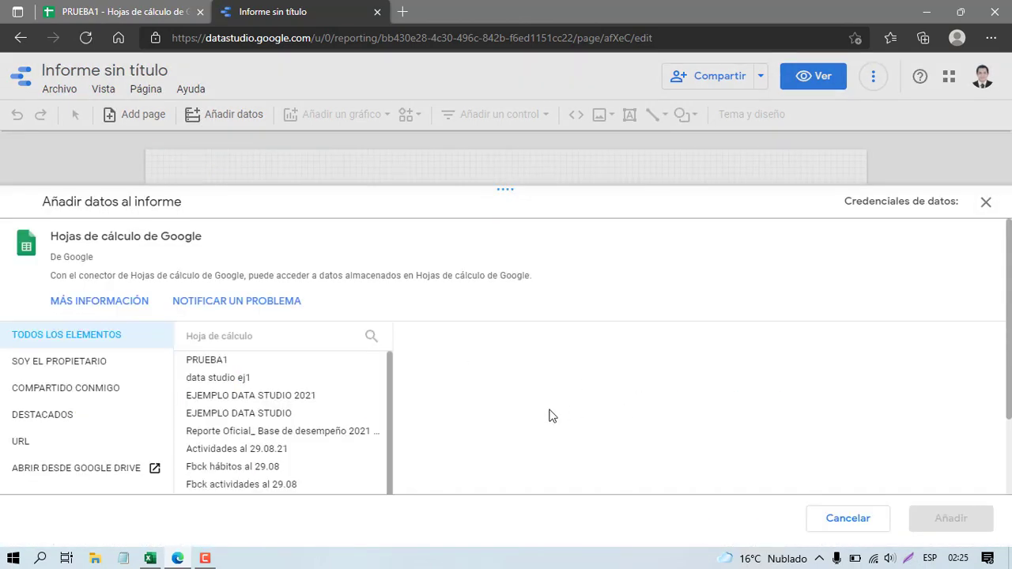
left_click(242, 367)
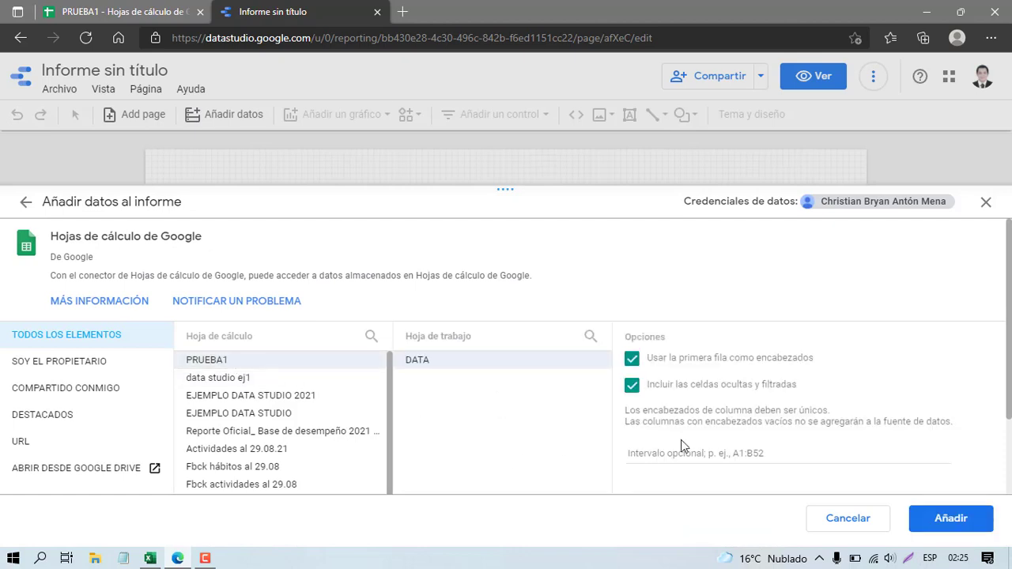
left_click(951, 531)
left_click(947, 530)
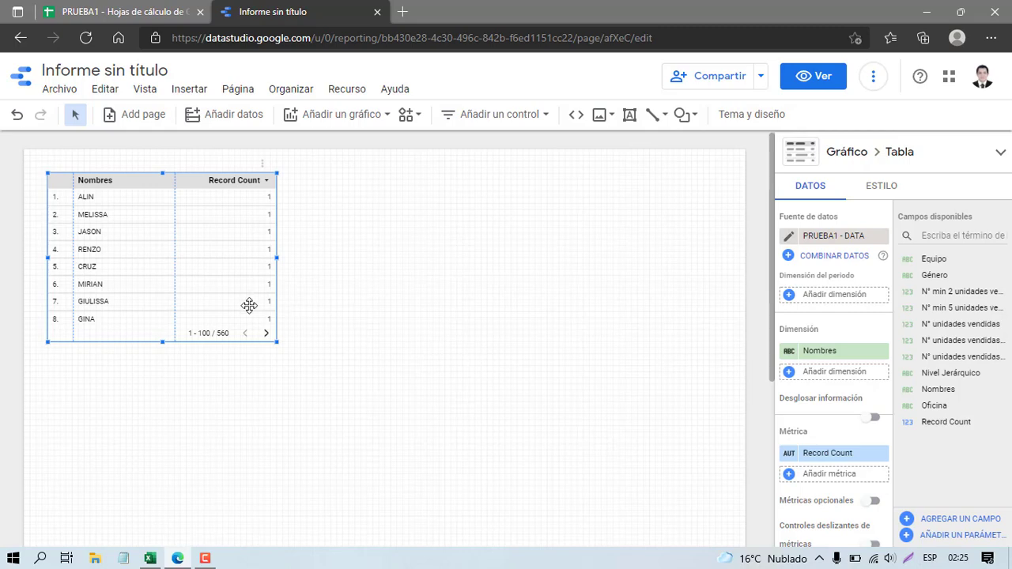
key("Delete")
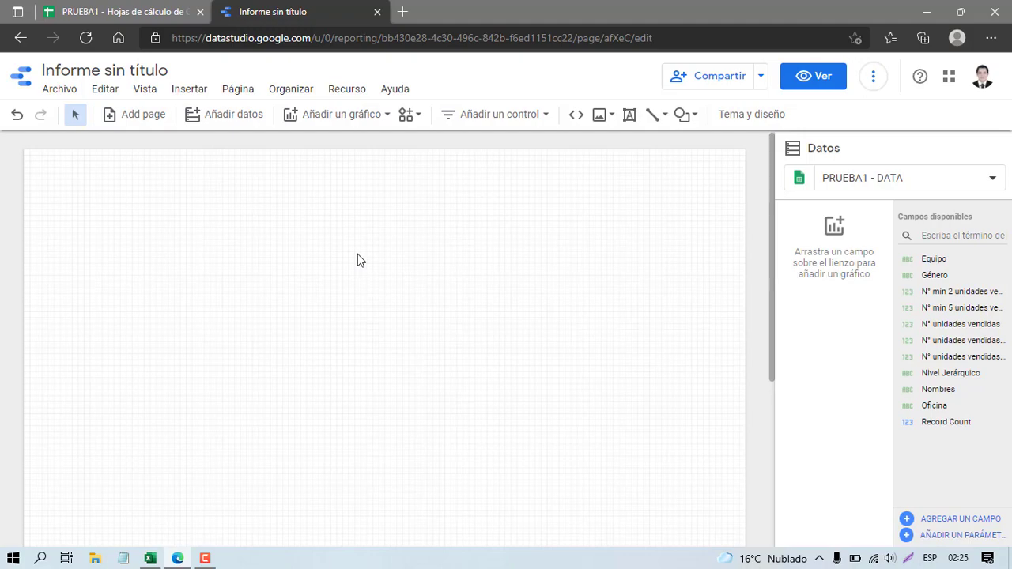
- Return to the PRUEBA1 spreadsheet and examine its columns through Nivel Jerárquico and the empty column K beside them
left_click(118, 12)
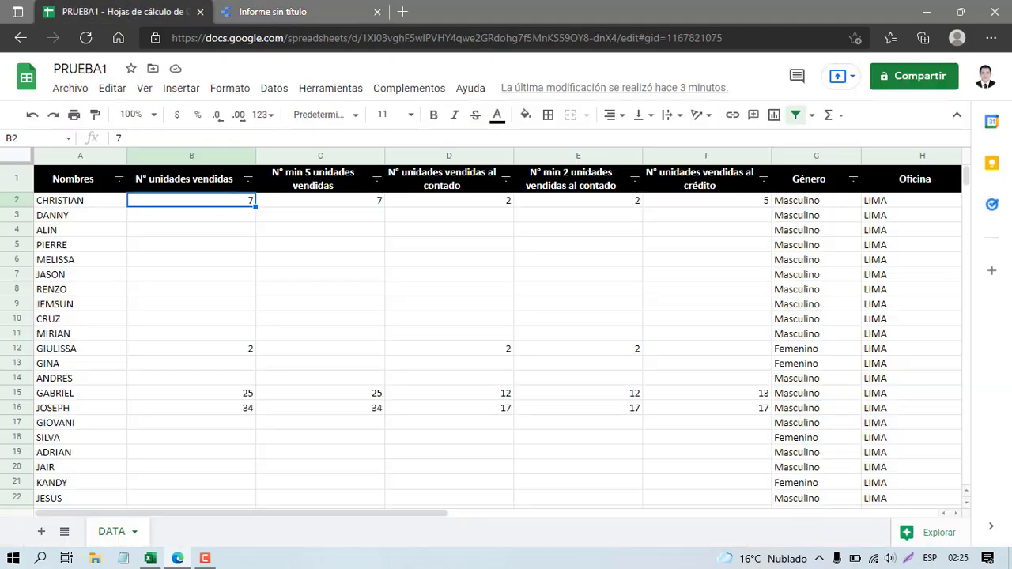
left_click(472, 262)
scroll(837, 289, "right", 5)
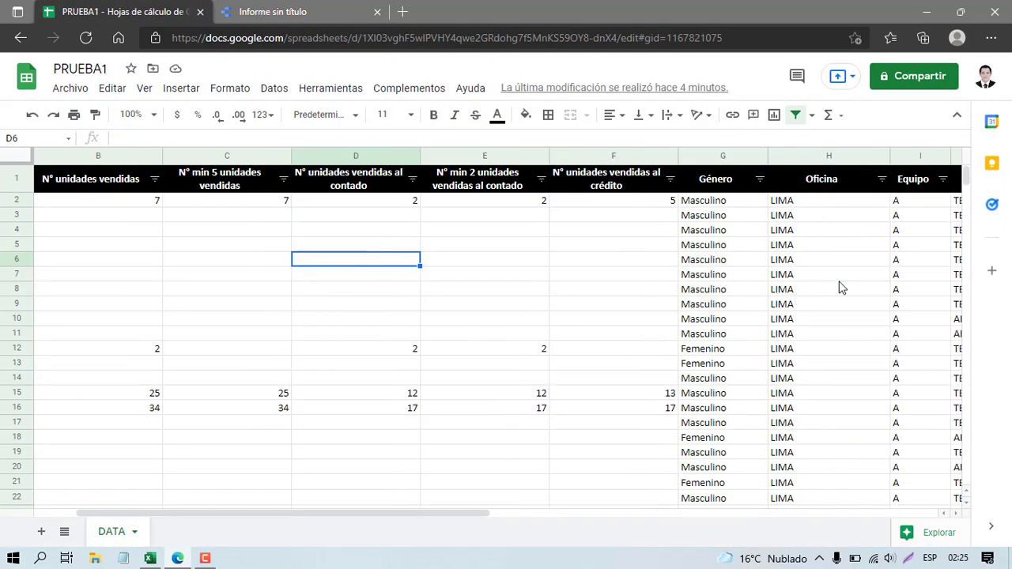
scroll(562, 273, "left", 5)
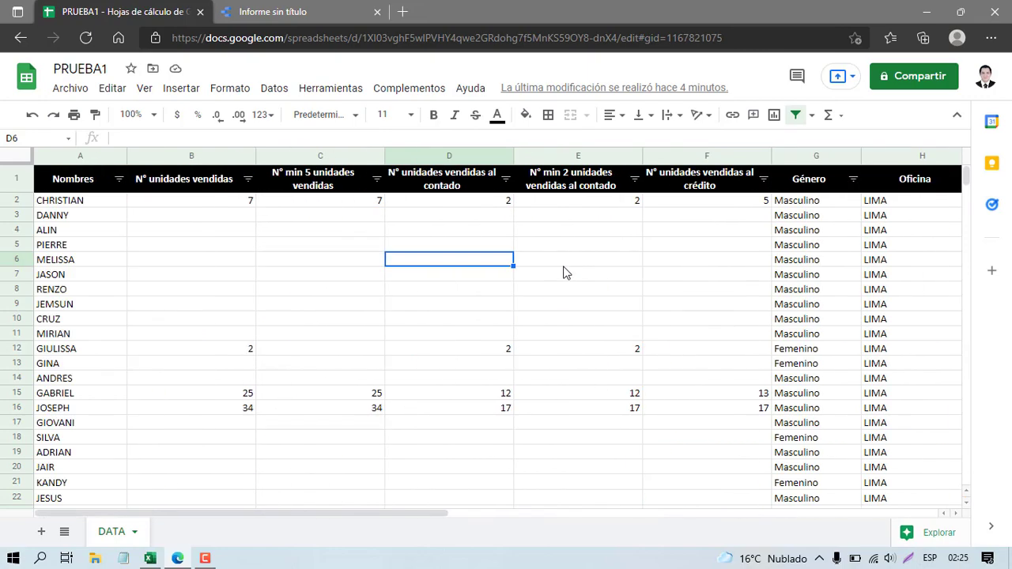
scroll(577, 271, "right", 3)
scroll(637, 261, "right", 2)
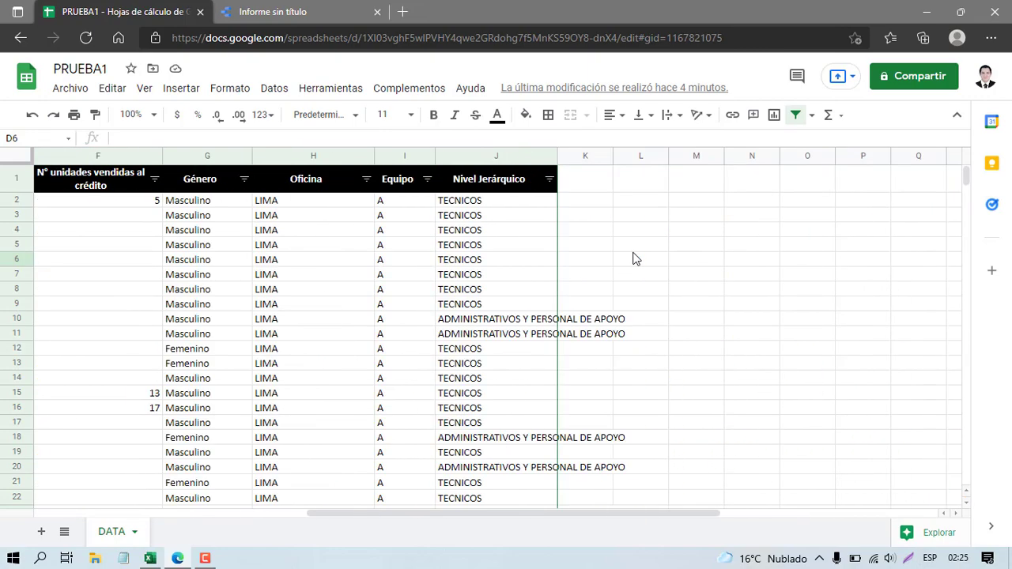
left_click_drag(586, 158, 588, 199)
left_click(586, 192)
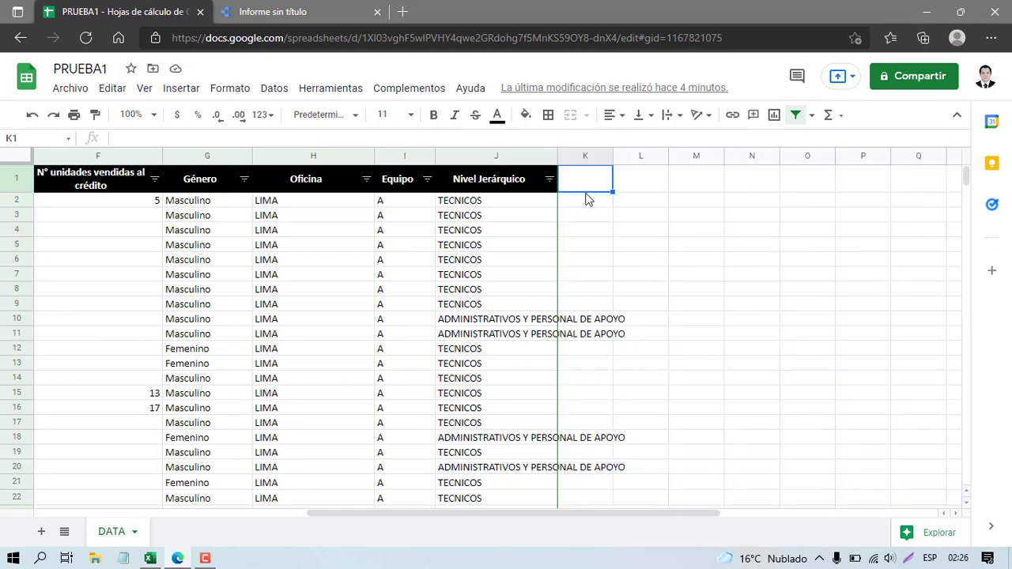
key("Left")
scroll(586, 199, "left", 5)
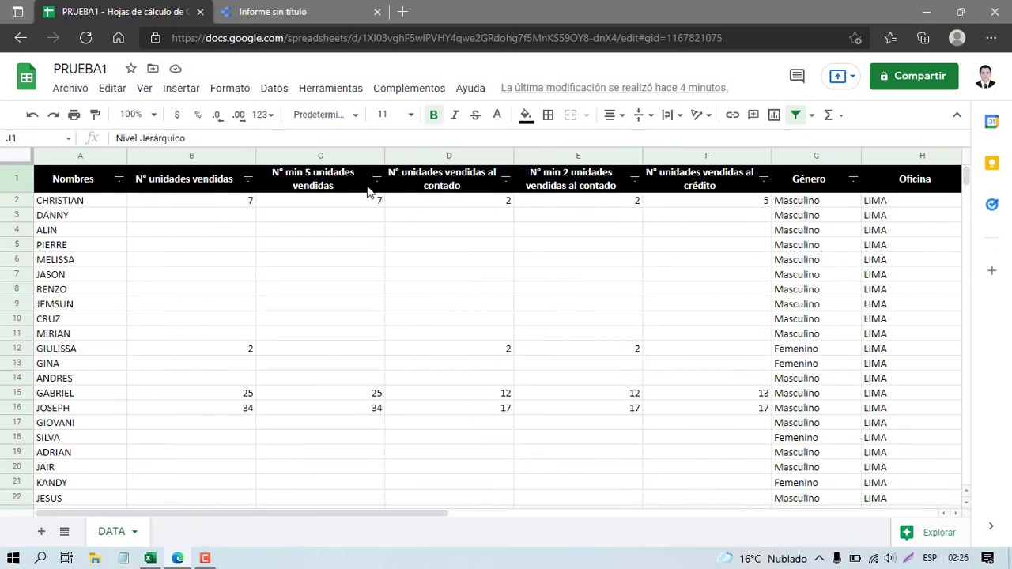
- Examine the N° min 5 unidades vendidas and N° min 2 unidades vendidas al contado columns and the crédito formula in F2
left_click(306, 158)
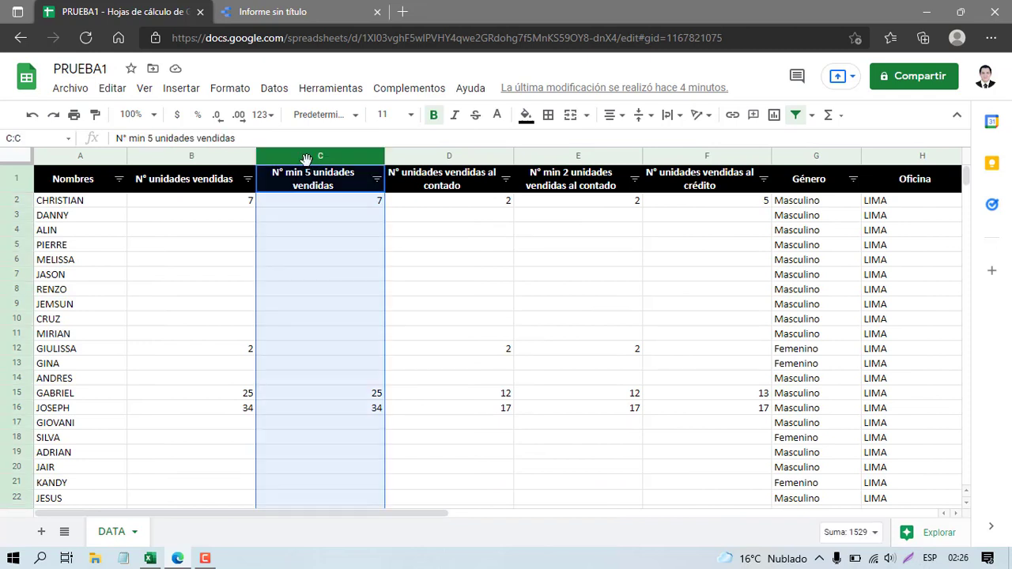
left_click(502, 170)
left_click(580, 158)
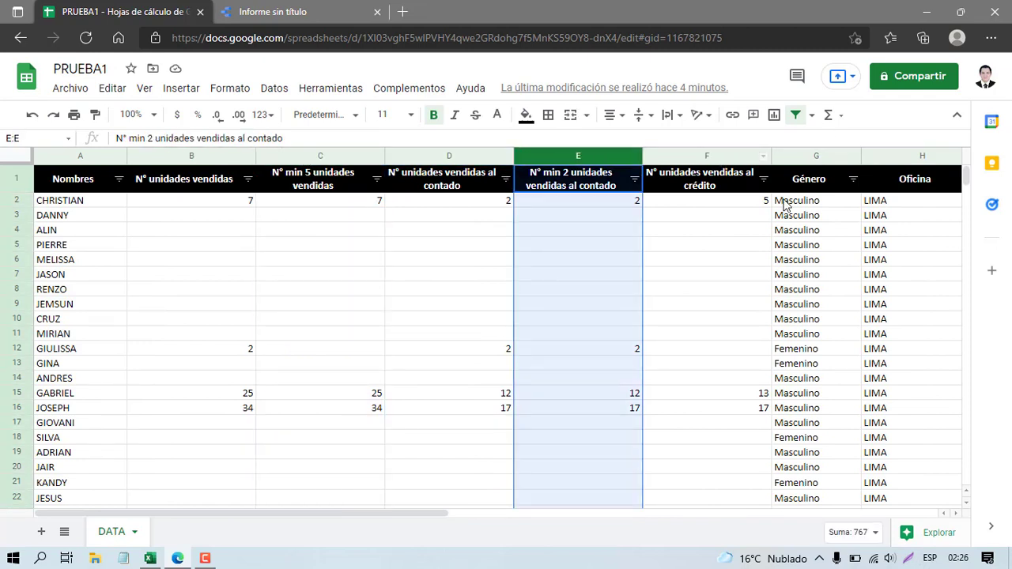
left_click(668, 230)
key("Up")
key("Up")
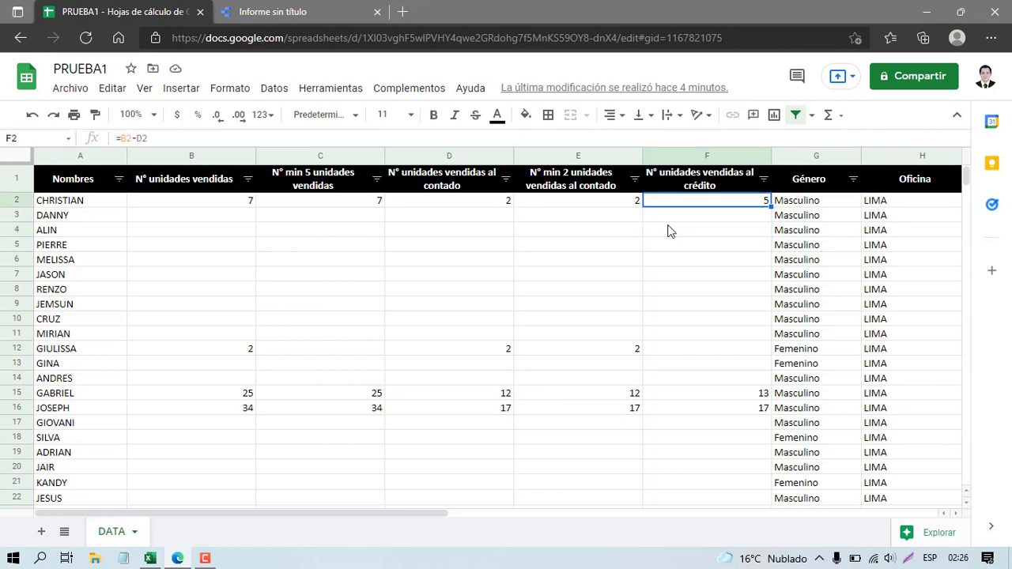
- Go through the row 1 headers from Nombres to Nivel Jerárquico and return to A1
key("Home")
key("Up")
key("Right")
key("Right")
key("Right")
key("Right")
key("Right")
key("Right")
key("Right")
key("Right")
key("Right")
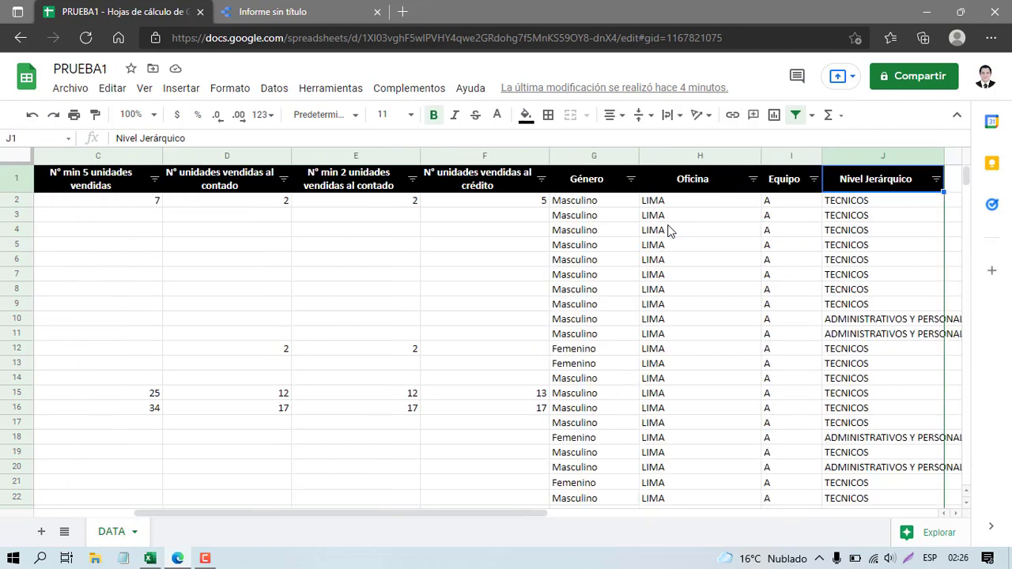
key("Home")
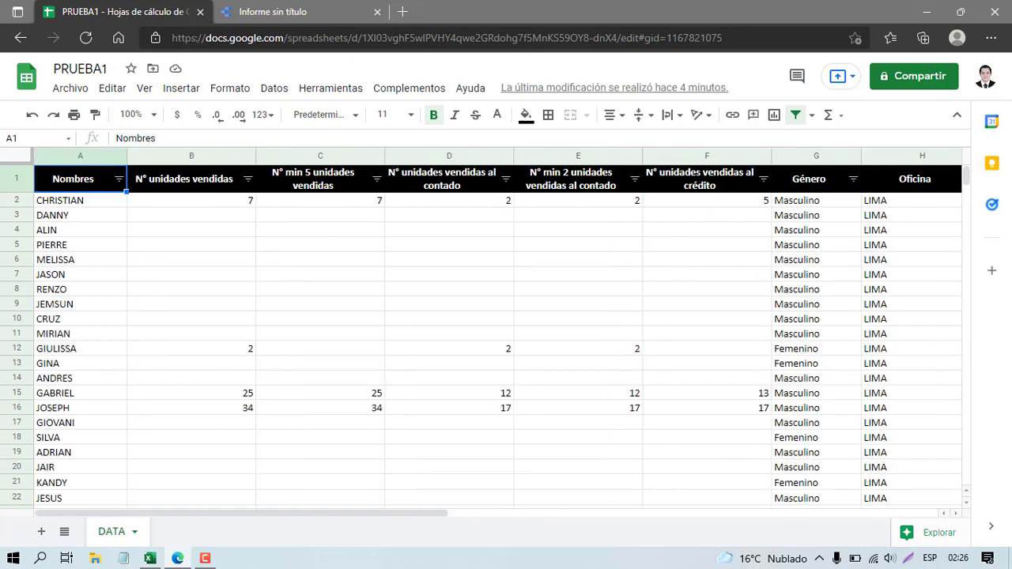
- Turn off the filter on the PRUEBA1 data and go back to the Data Studio report
left_click(344, 6)
left_click(159, 1)
left_click(376, 180)
left_click(414, 192)
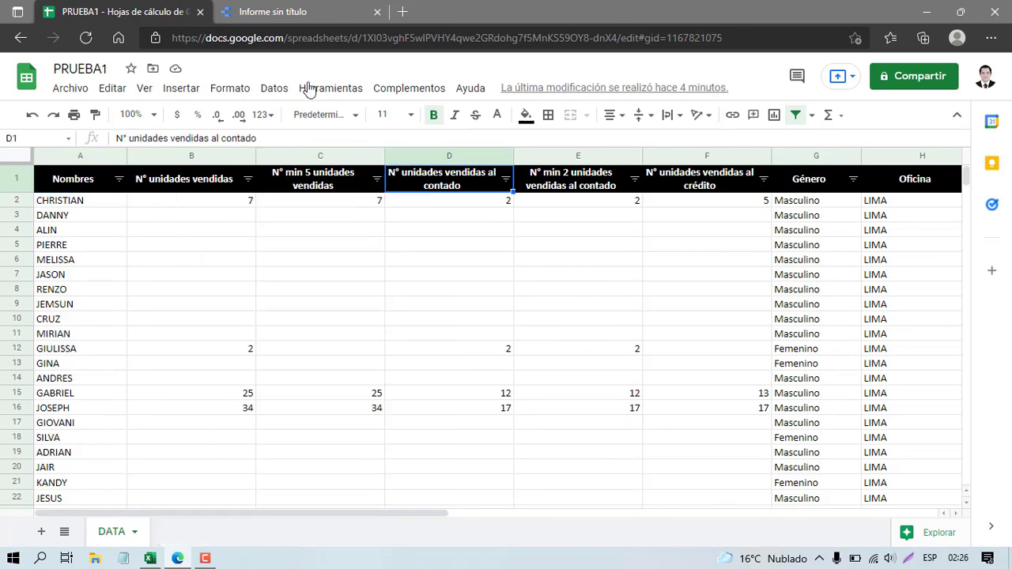
left_click(273, 90)
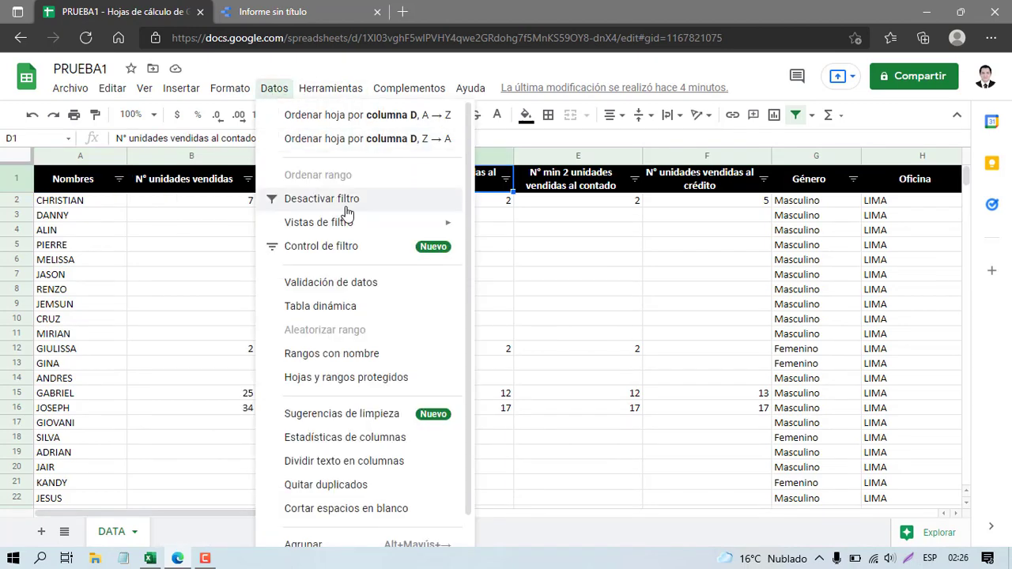
left_click(375, 200)
left_click(464, 236)
left_click(340, 11)
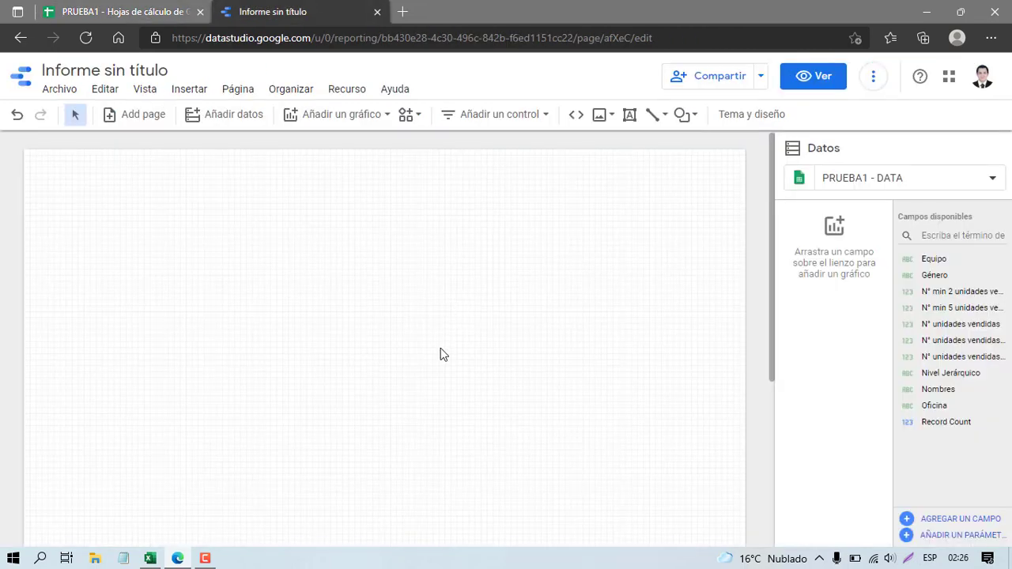
left_click(203, 559)
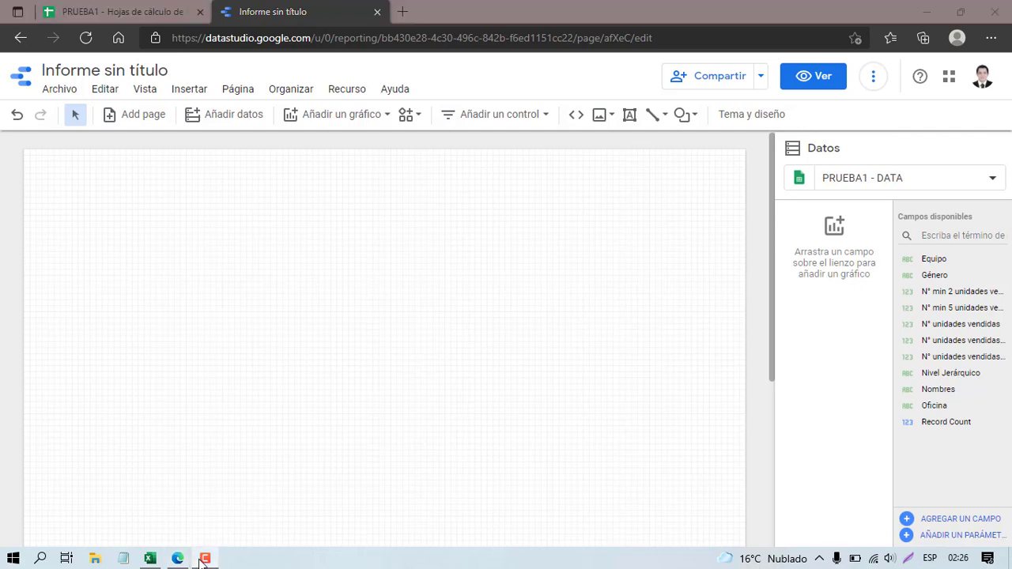
scroll(319, 241, "up", 2)
- Insert a pie chart on the right half of the blank report page
left_click(187, 93)
left_click(188, 92)
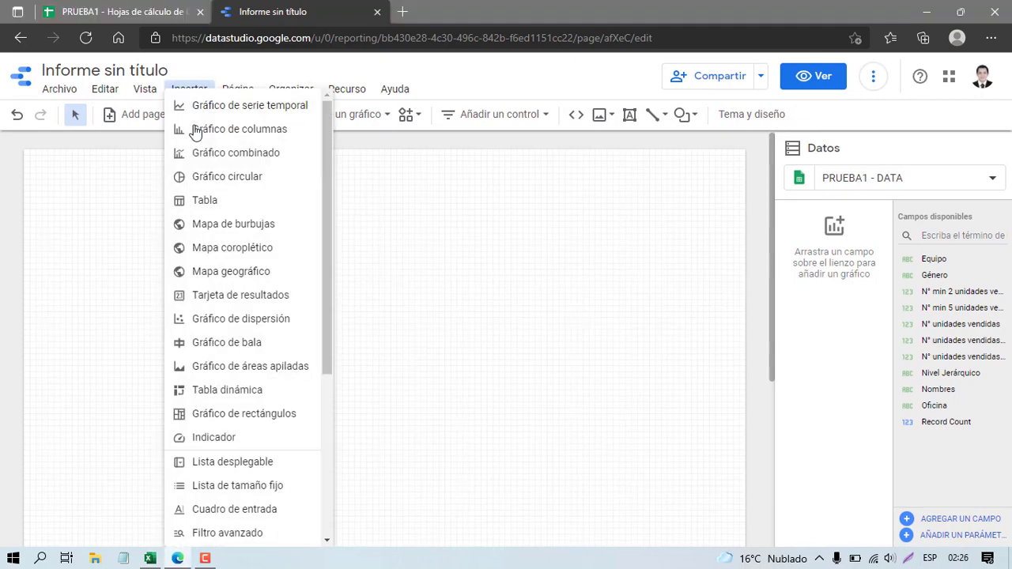
left_click(208, 179)
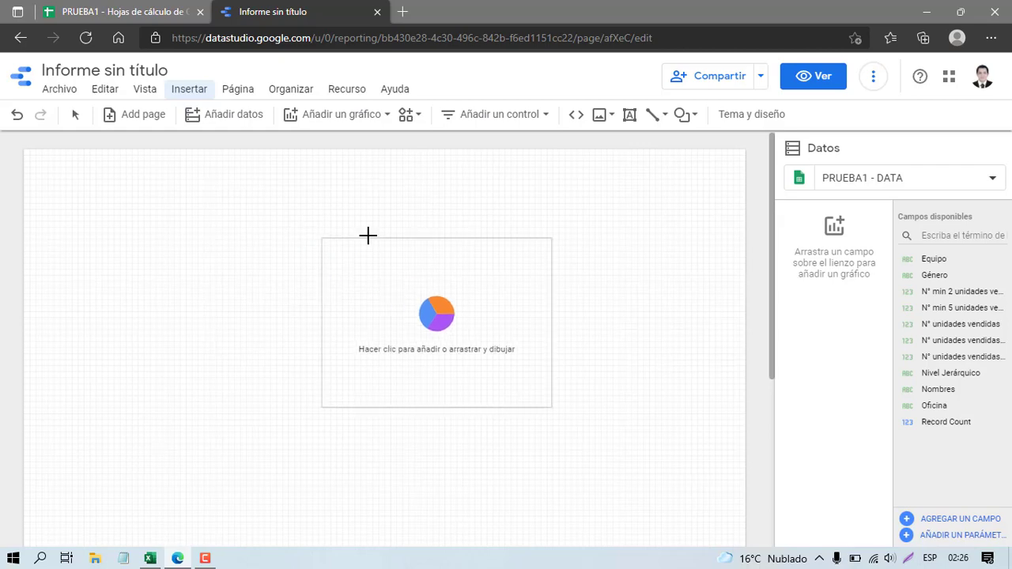
left_click(432, 251)
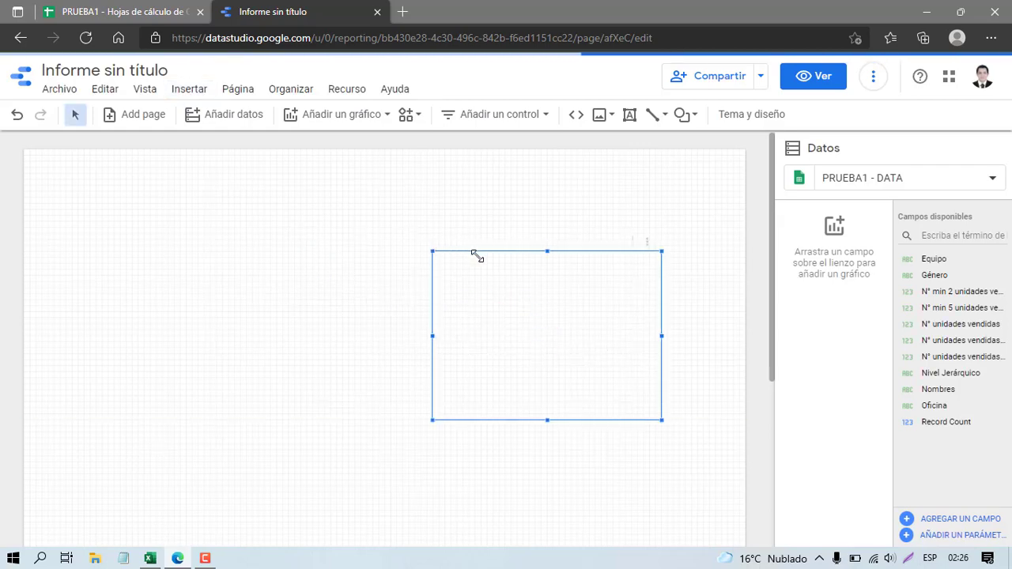
left_click_drag(484, 255, 514, 264)
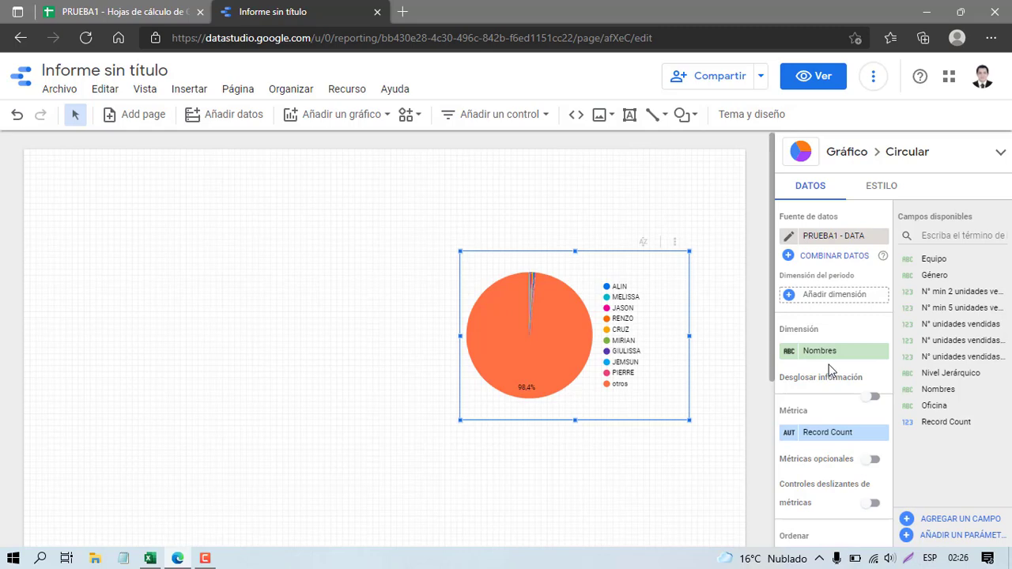
- Set the pie chart's dimension to Género and its metric to N° unidades vendidas
scroll(828, 364, "down", 1)
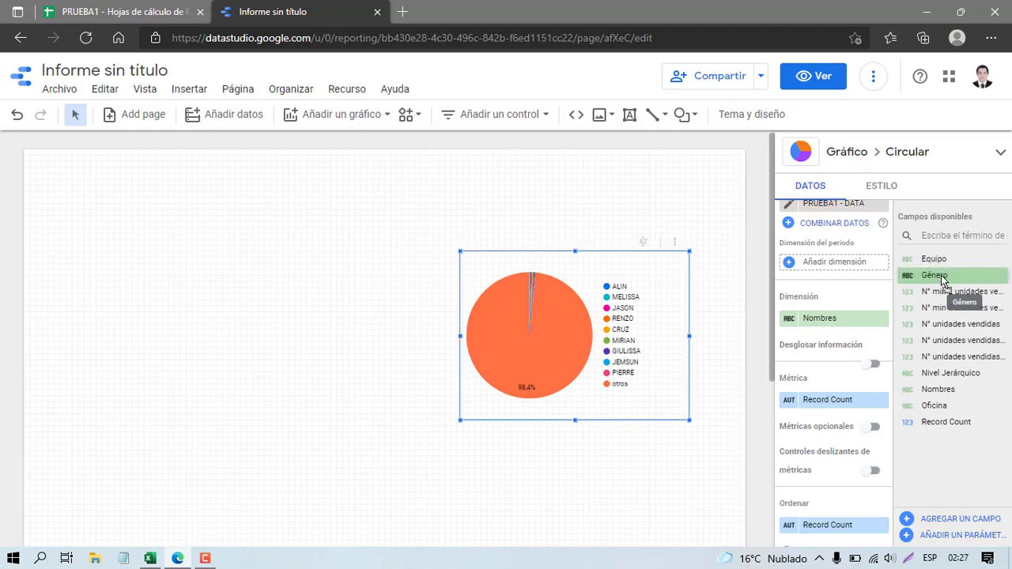
left_click(837, 325)
left_click(773, 395)
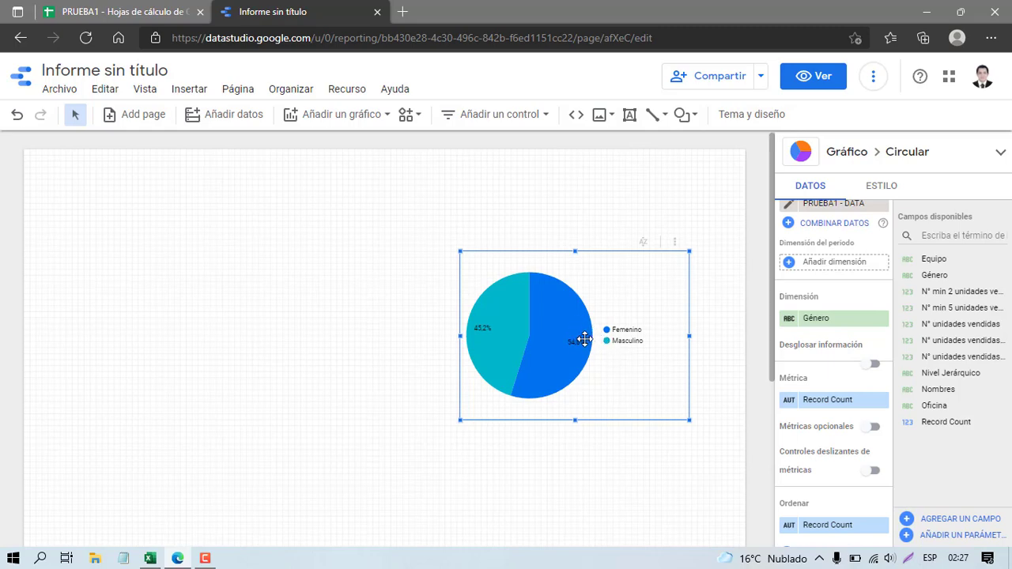
left_click(807, 403)
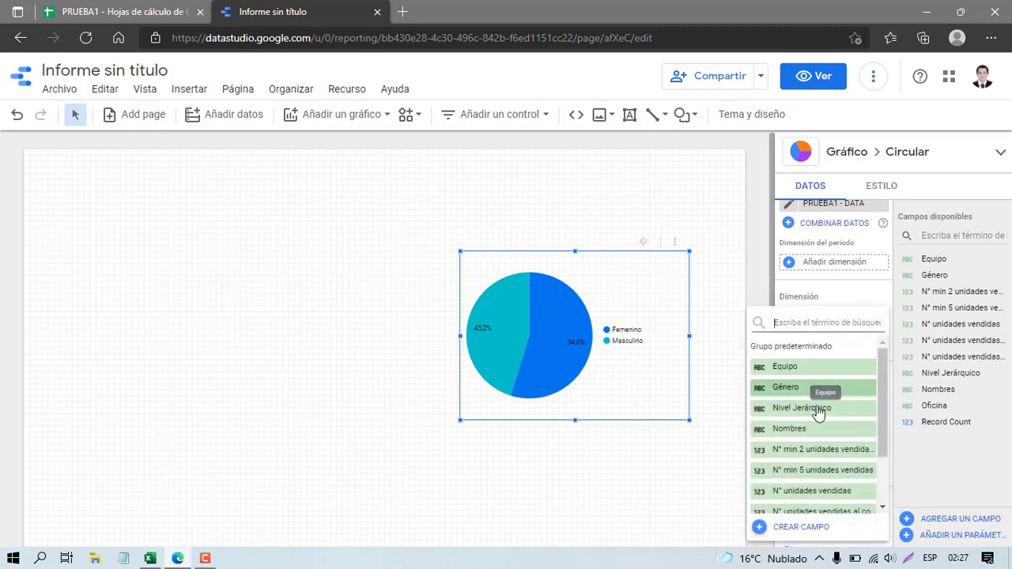
scroll(819, 403, "down", 1)
scroll(815, 417, "down", 1)
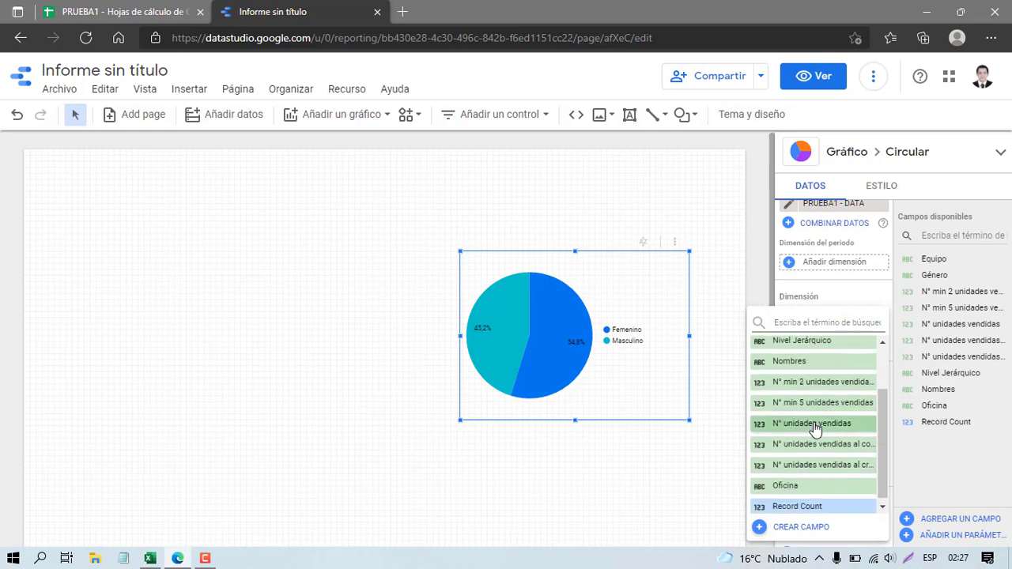
left_click(817, 427)
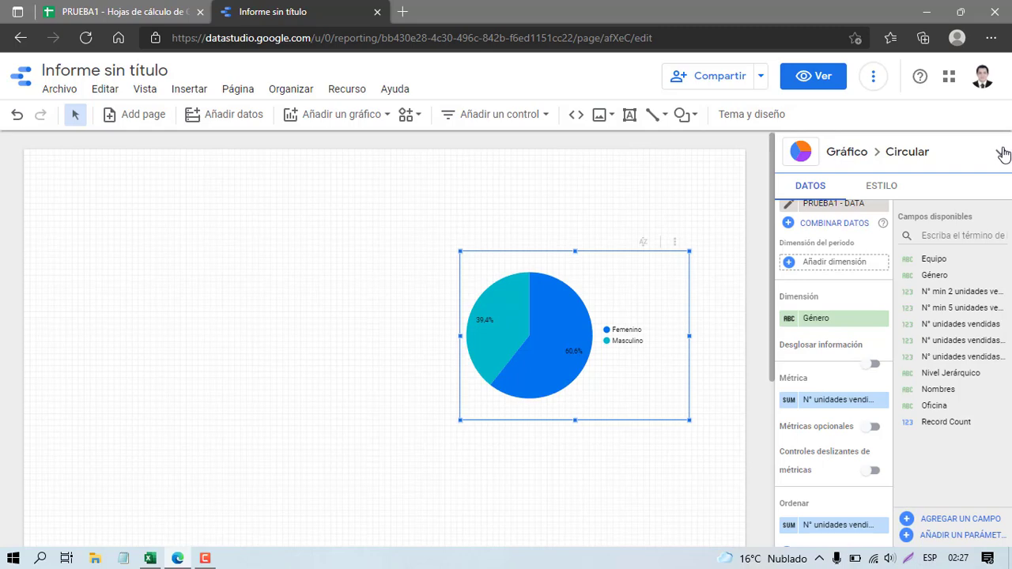
- Move the pie chart slightly up and to the right on the page and keep it selected
mouse_move(681, 292)
left_mouse_down()
mouse_move(704, 294)
mouse_move(669, 289)
left_mouse_up()
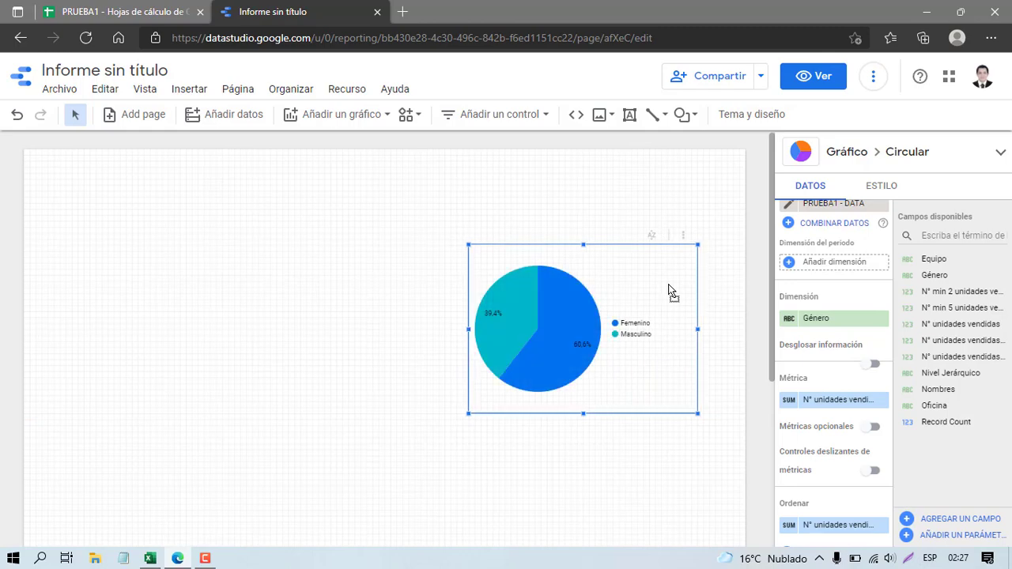
left_click(376, 306)
left_click(578, 264)
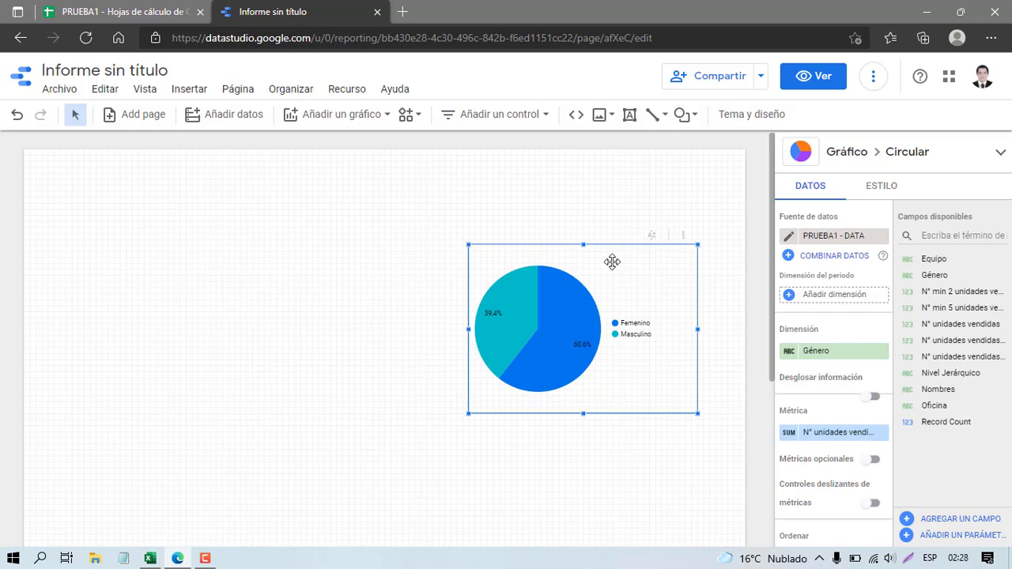
left_click(435, 300)
left_click(625, 274)
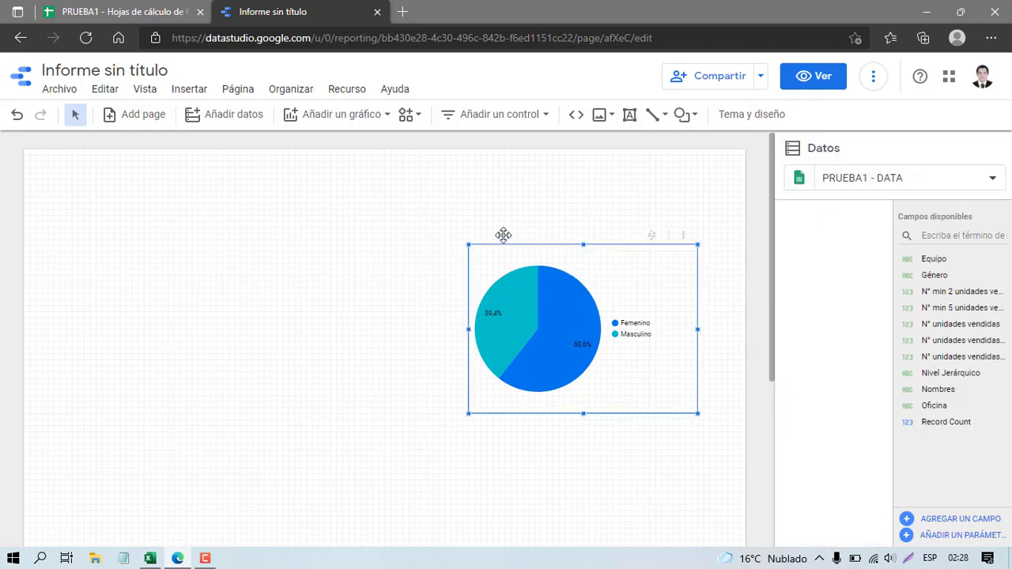
left_click(396, 255)
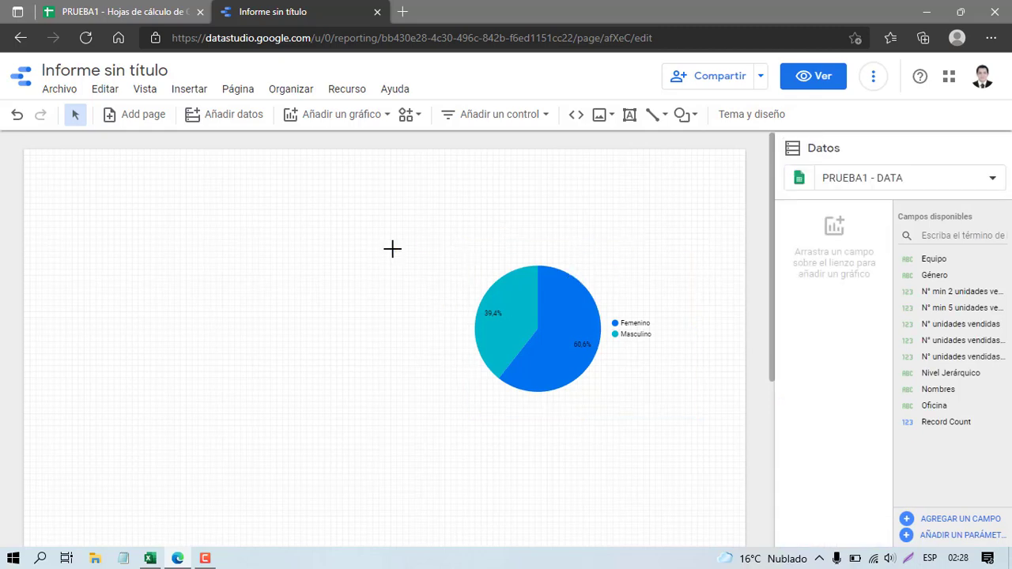
left_click(613, 284)
left_click(408, 202)
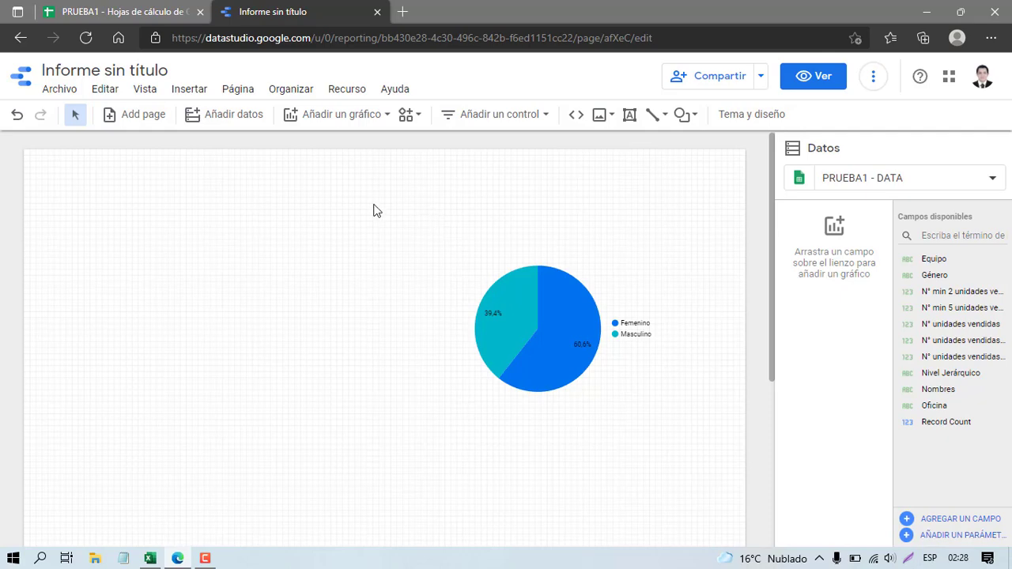
left_click_drag(373, 204, 400, 232)
left_click(722, 450)
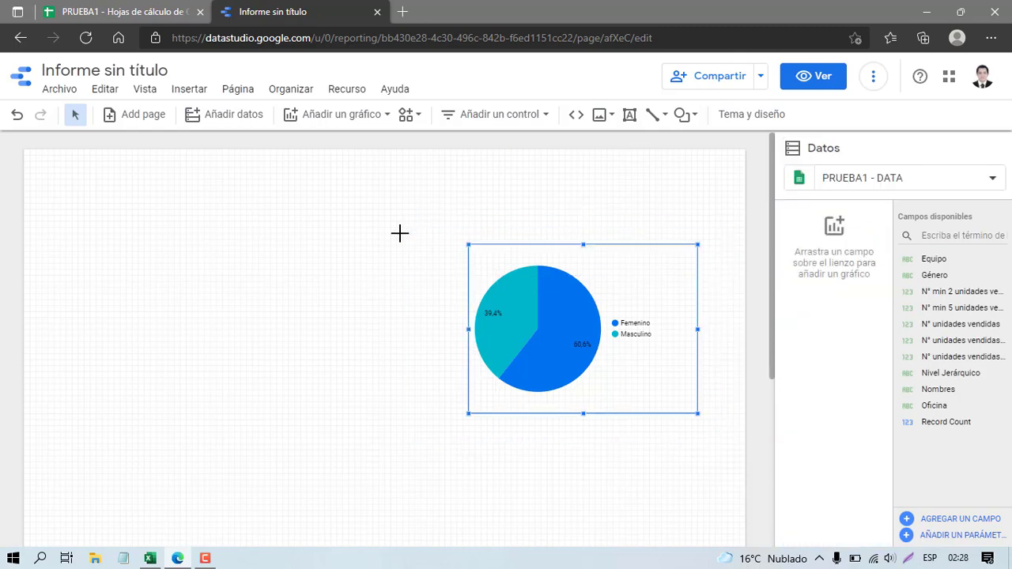
left_click(413, 255)
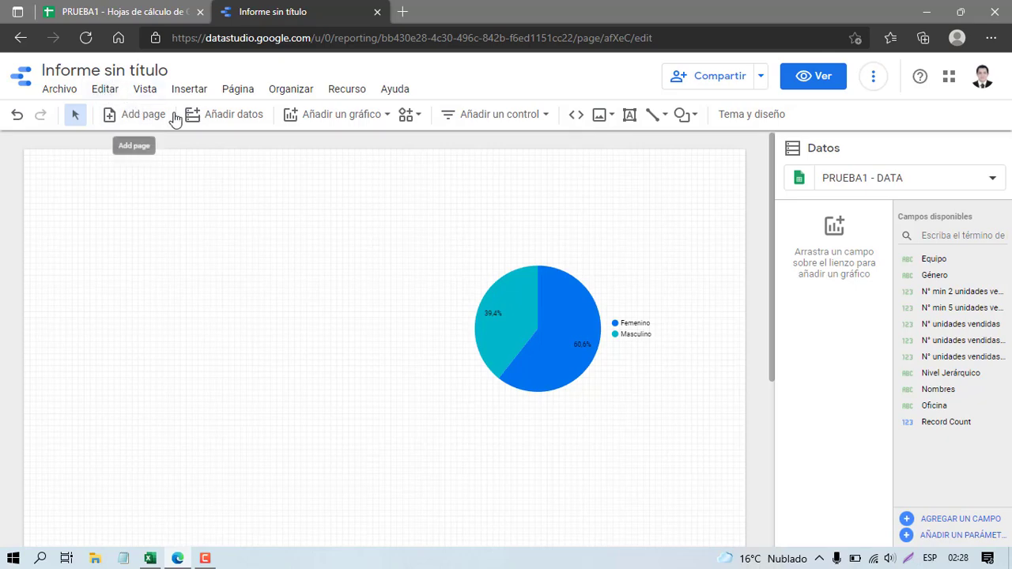
- Insert a table on the empty left half of the report page and set its dimension to Equipo
left_click(190, 93)
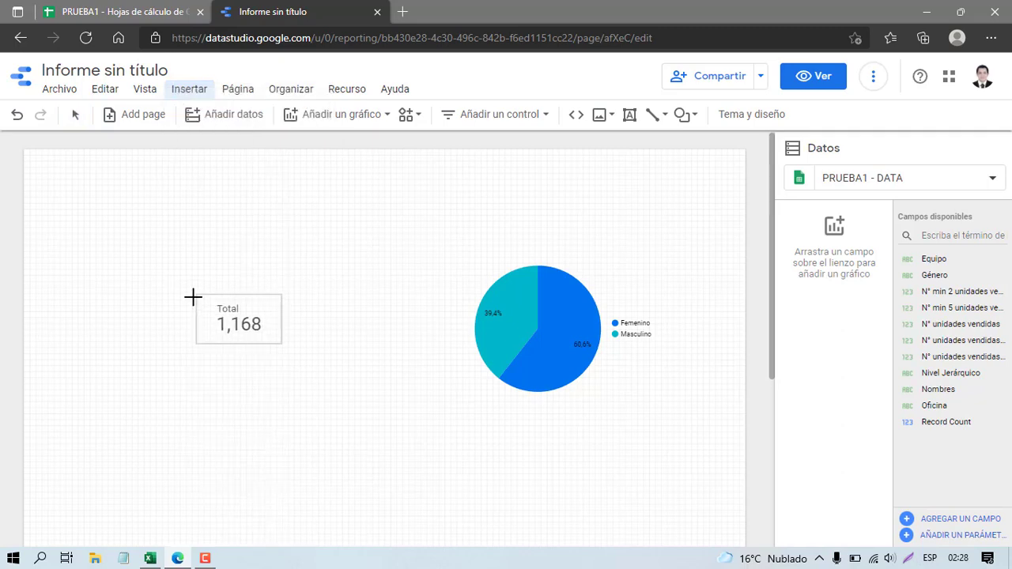
key("Escape")
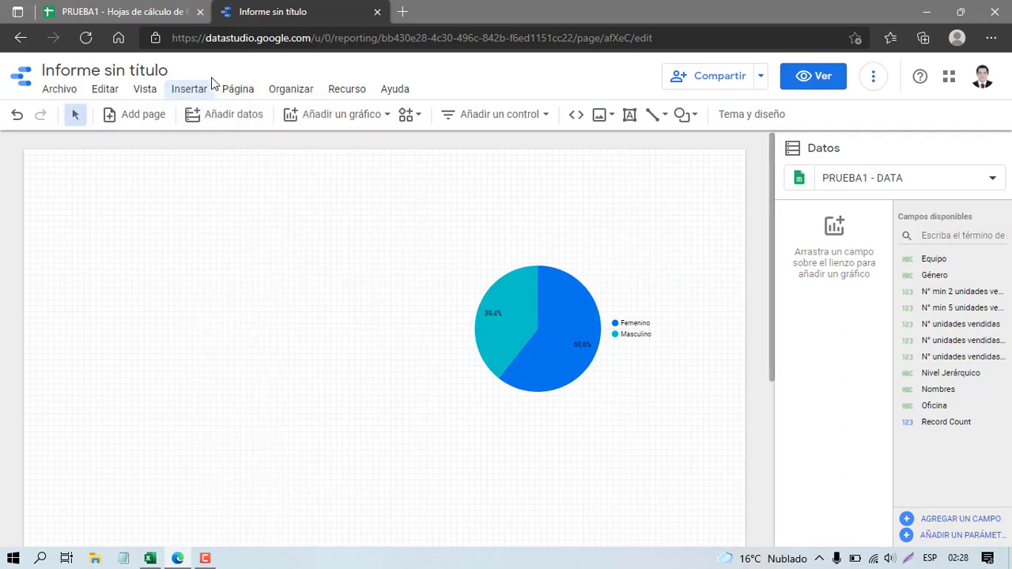
left_click(190, 90)
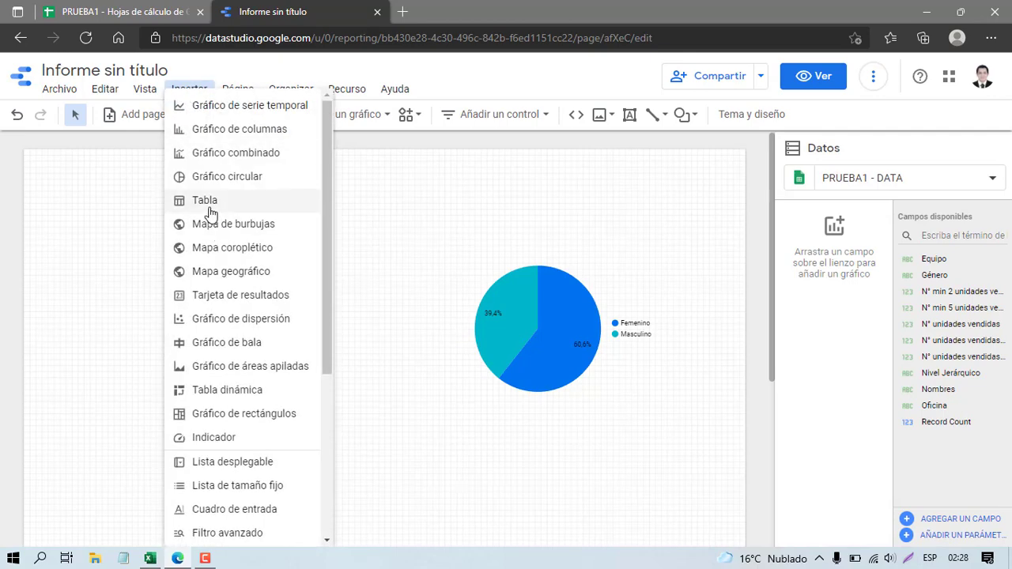
left_click(205, 200)
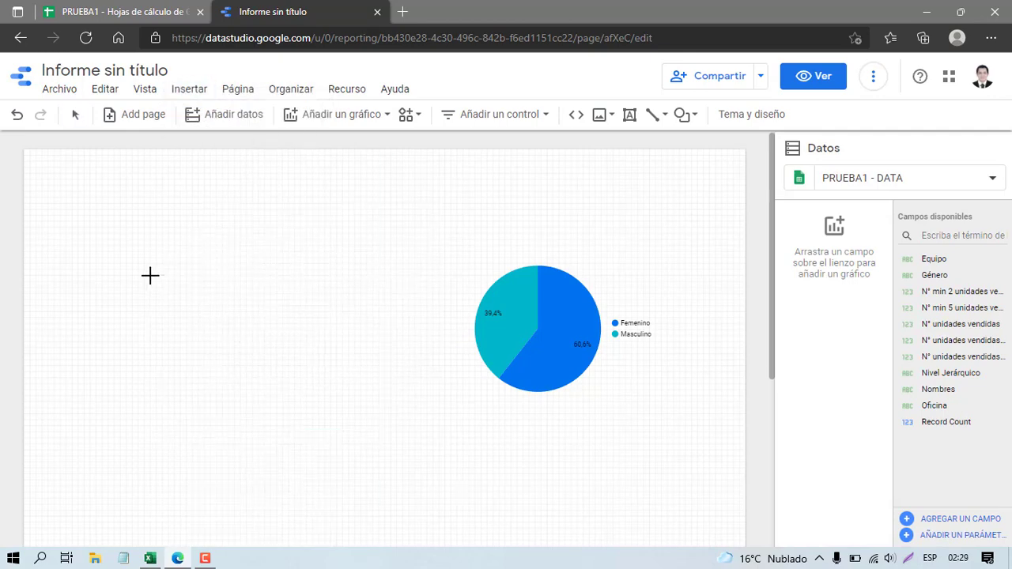
left_click(150, 275)
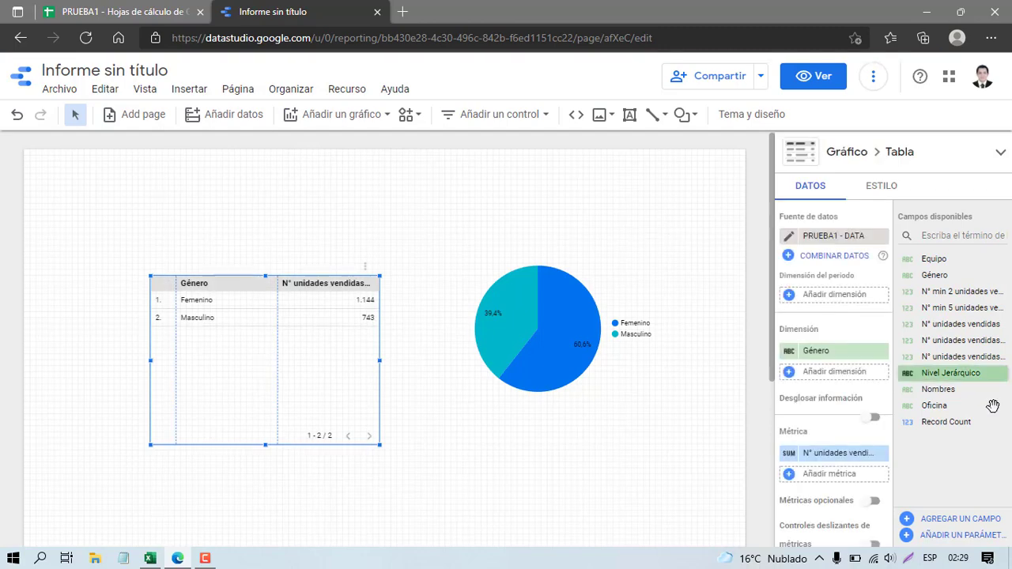
left_click(829, 353)
left_click(784, 370)
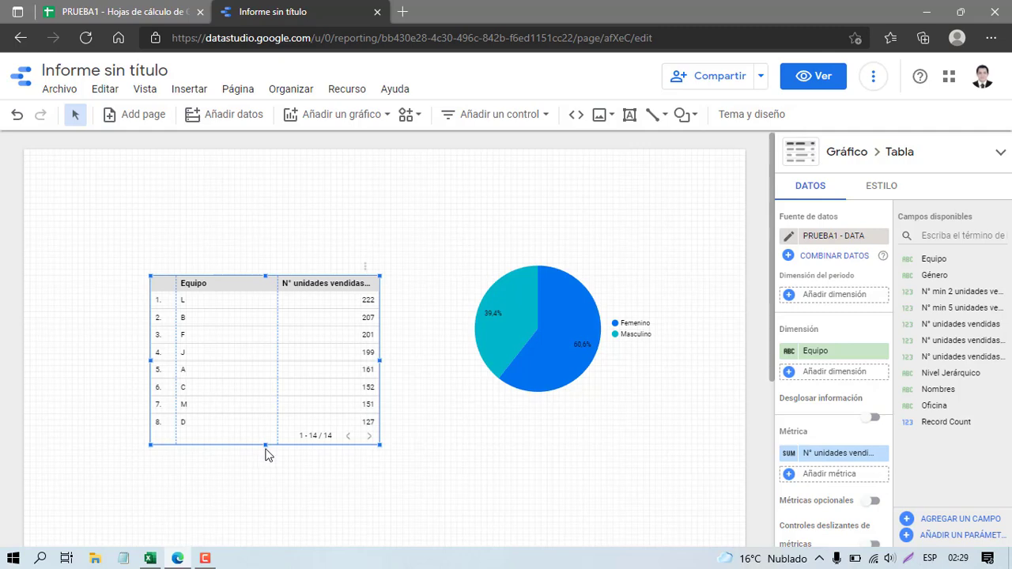
- Make the Equipo table tall enough for all its rows and move it up and to the left on the page
left_click_drag(264, 444, 290, 556)
left_click_drag(260, 285, 250, 209)
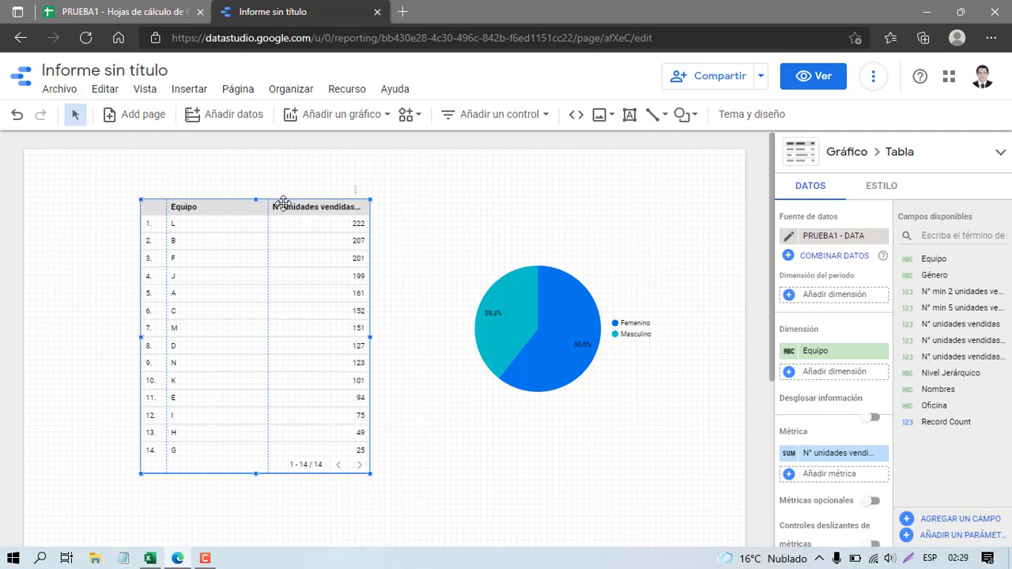
left_click_drag(296, 214, 265, 227)
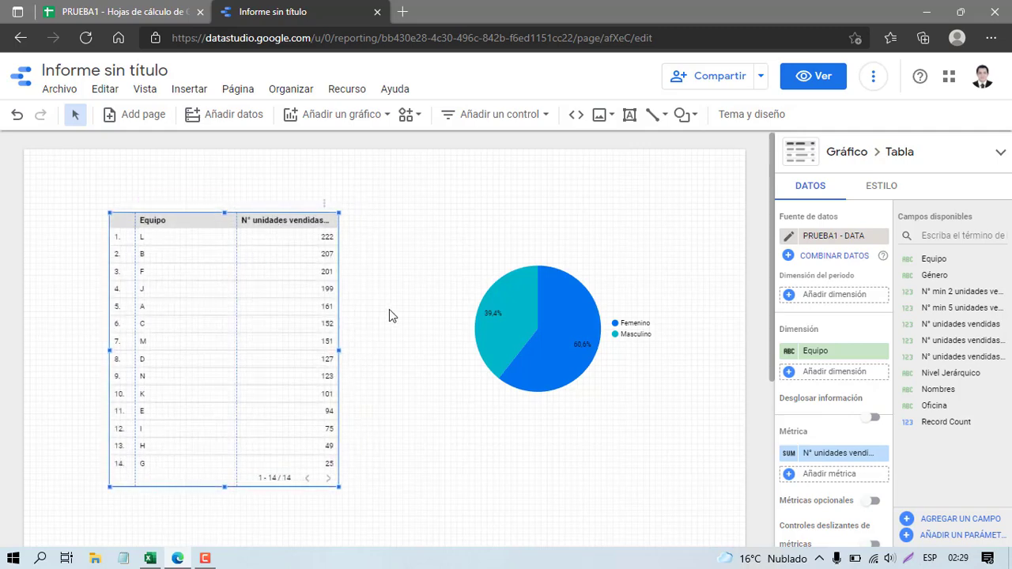
- Check the minimum-5-units and cash-sales columns in the PRUEBA1 sheet, including the formula in C2, and return to the Data Studio report
left_click(167, 6)
left_click(288, 174)
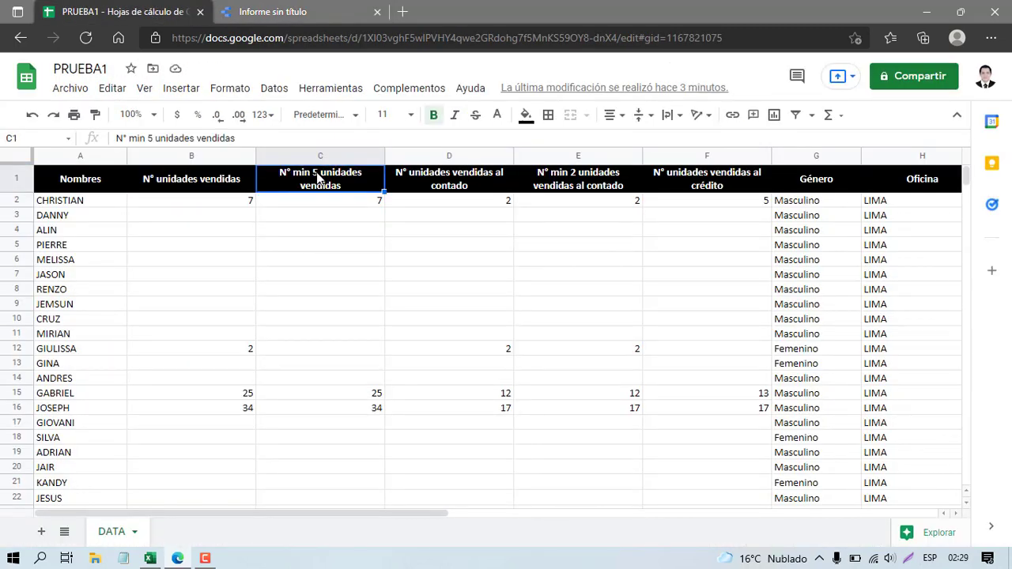
left_click(455, 183)
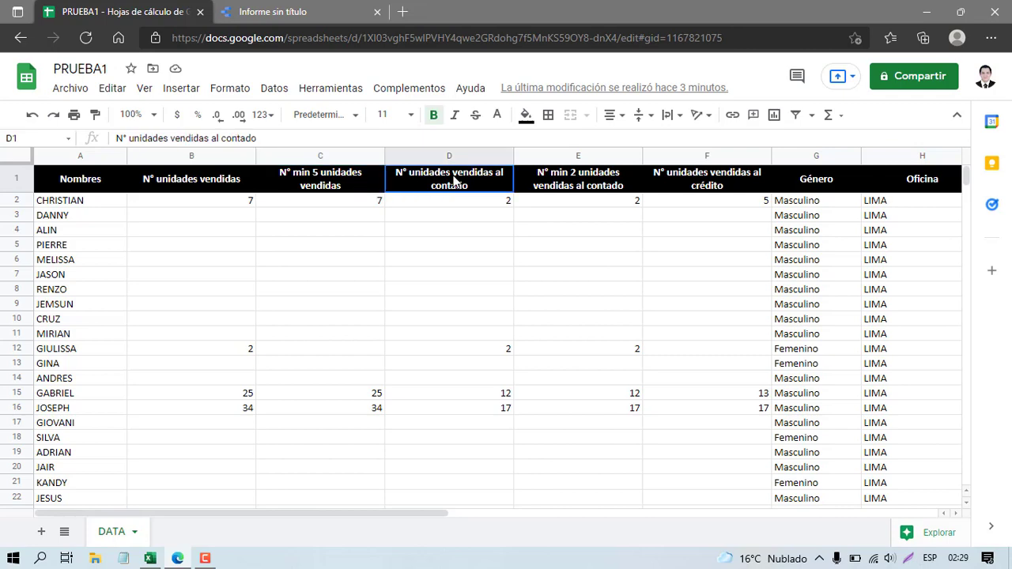
left_click(273, 11)
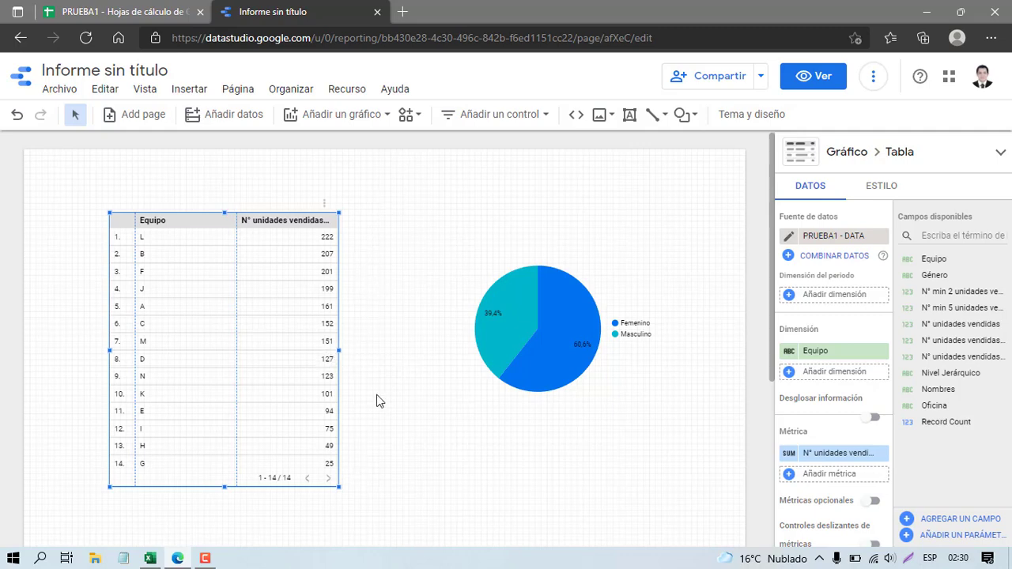
left_click(158, 11)
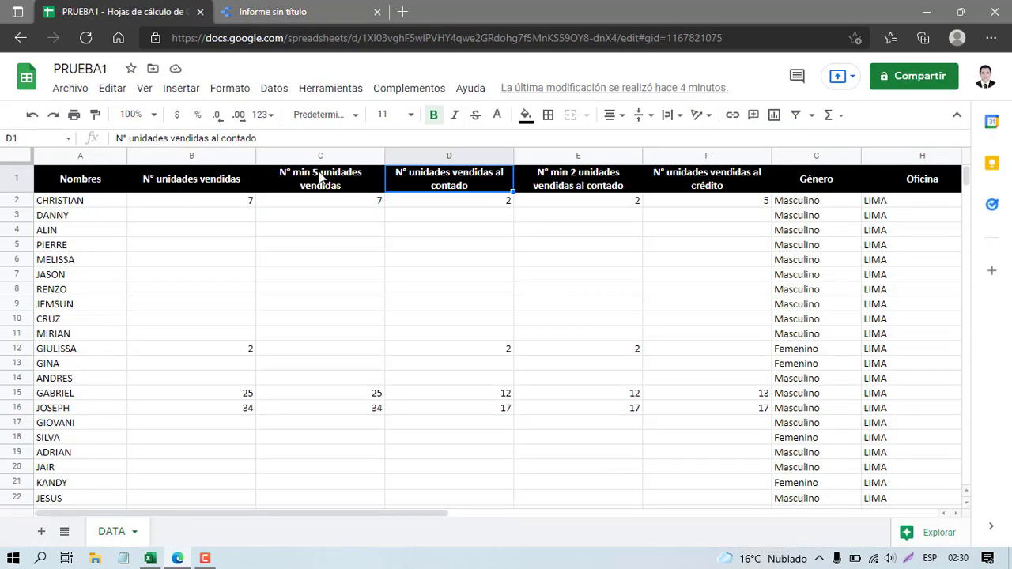
left_click(302, 9)
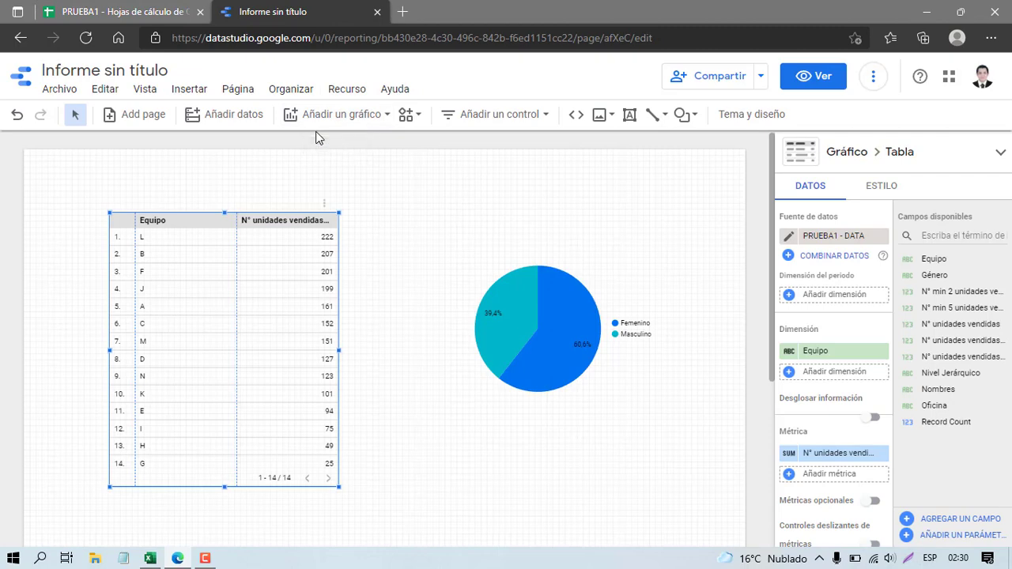
left_click(94, 8)
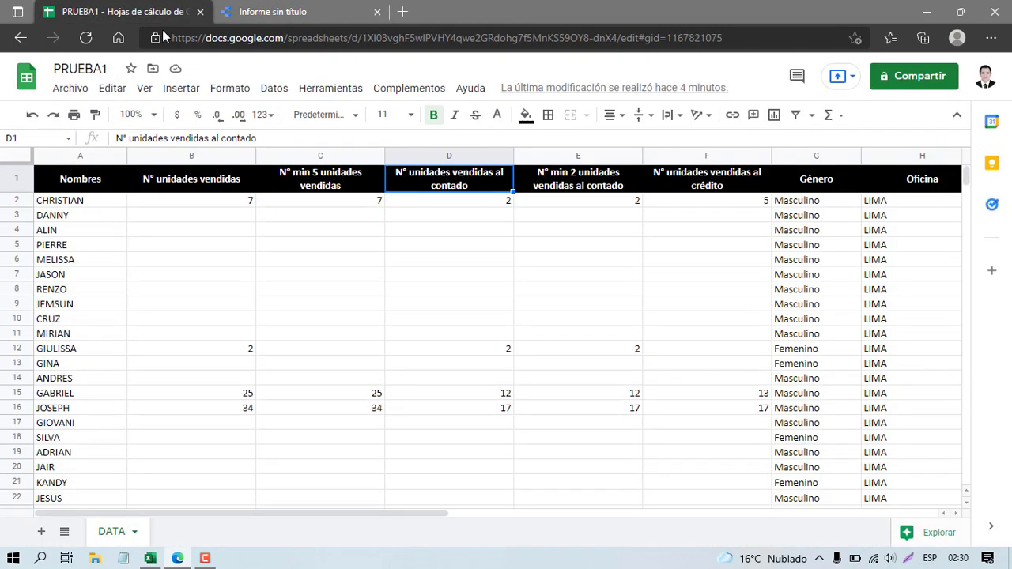
left_click(332, 205)
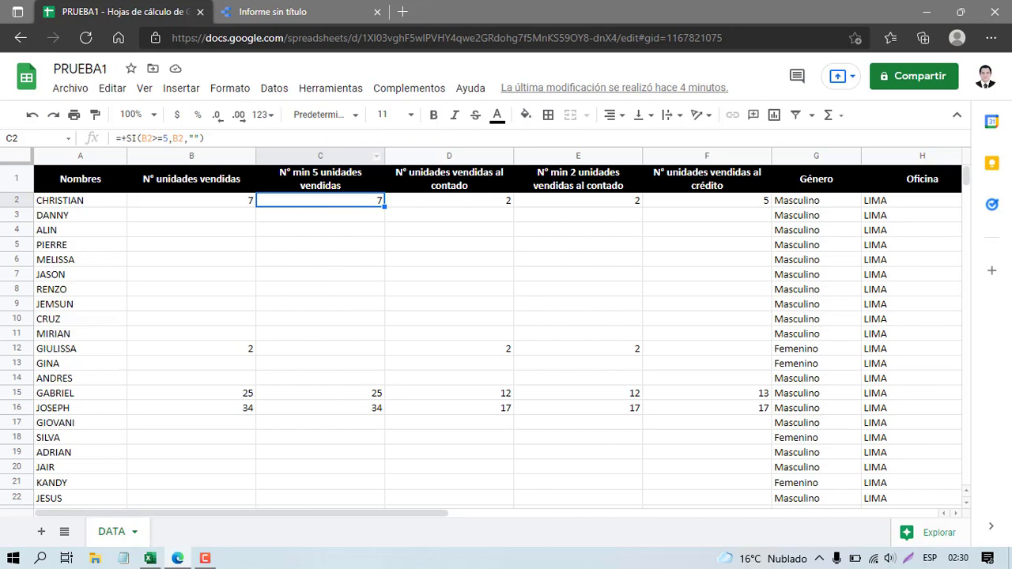
left_click(273, 11)
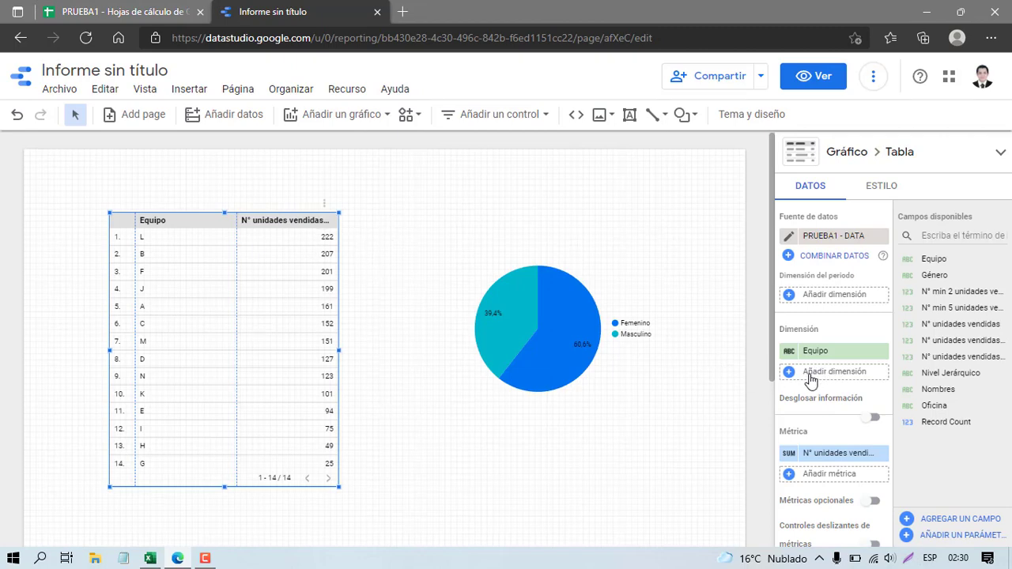
- Create a new calculated metric for the Equipo table and name it "% min 5 unidades vendidas"
scroll(813, 395, "down", 1)
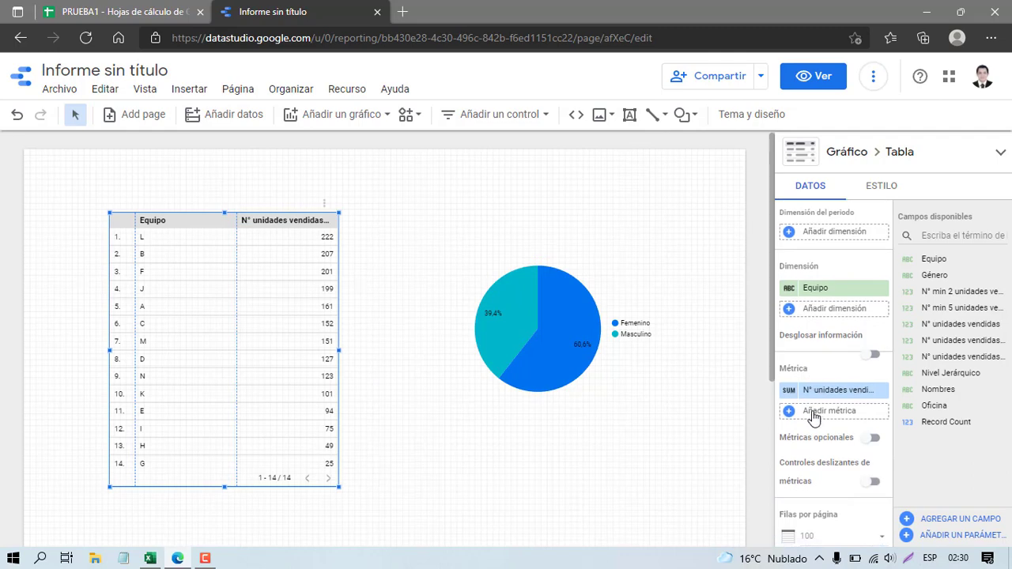
left_click(814, 417)
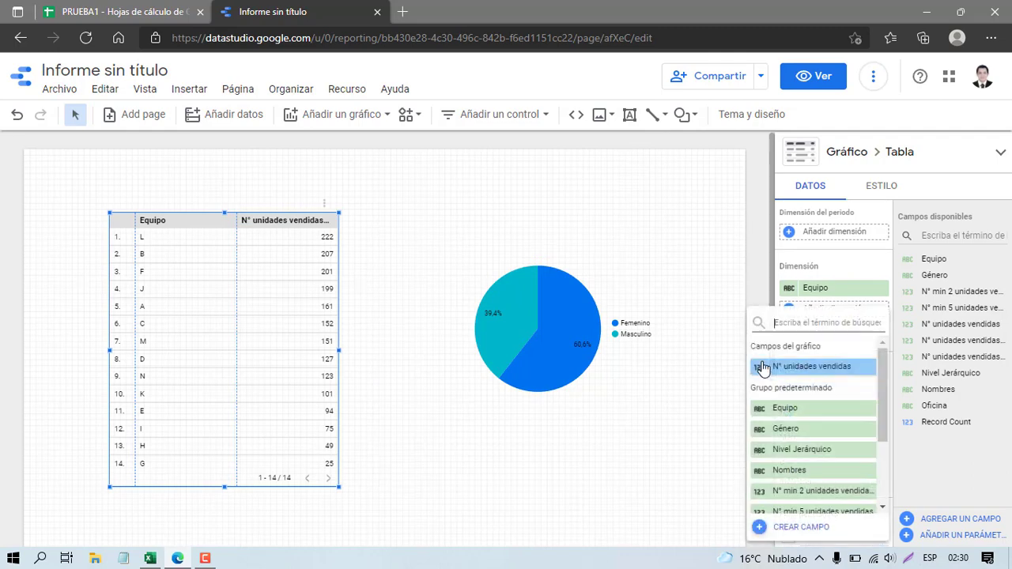
left_click(766, 528)
type("METRICA 1")
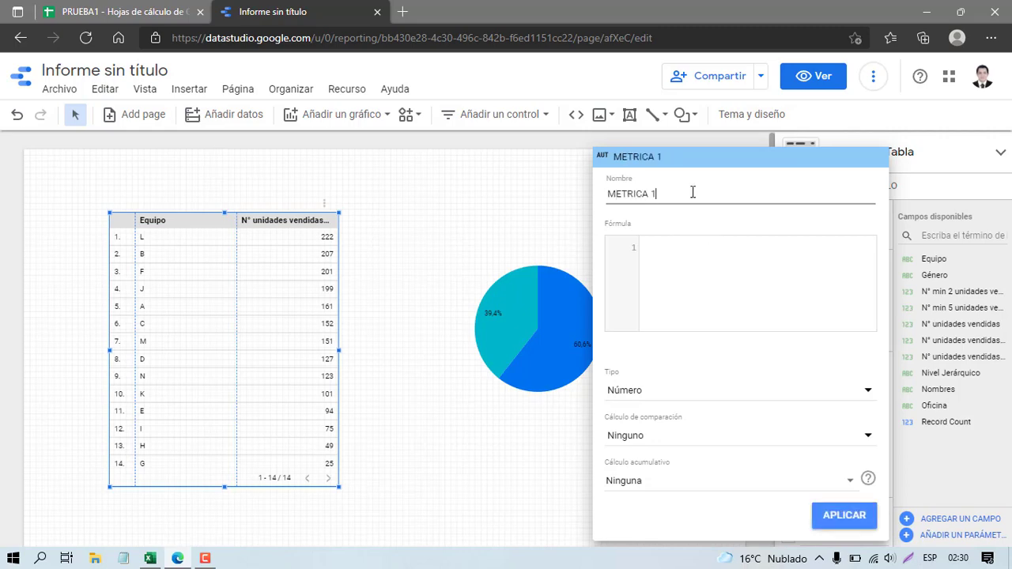
left_click_drag(689, 193, 433, 199)
key("Caps_Lock")
type("N")
key("Caps_Lock")
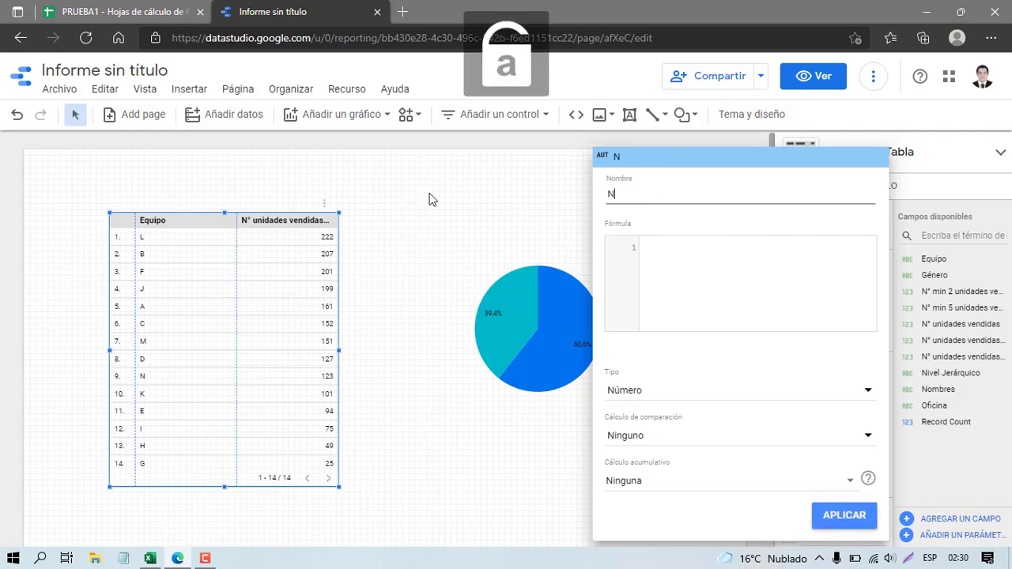
type("° u")
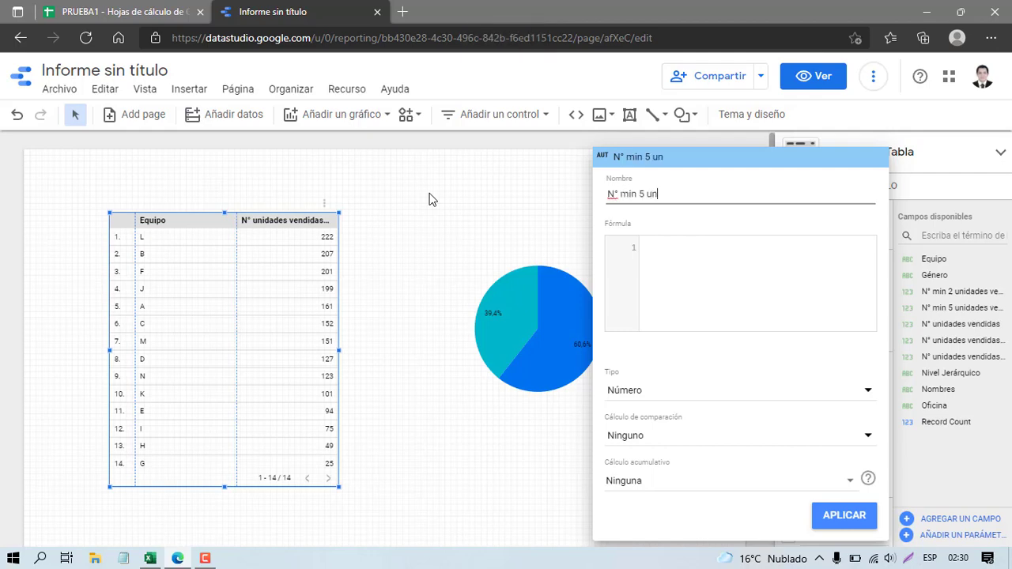
type("in 5 unidades vendidsa")
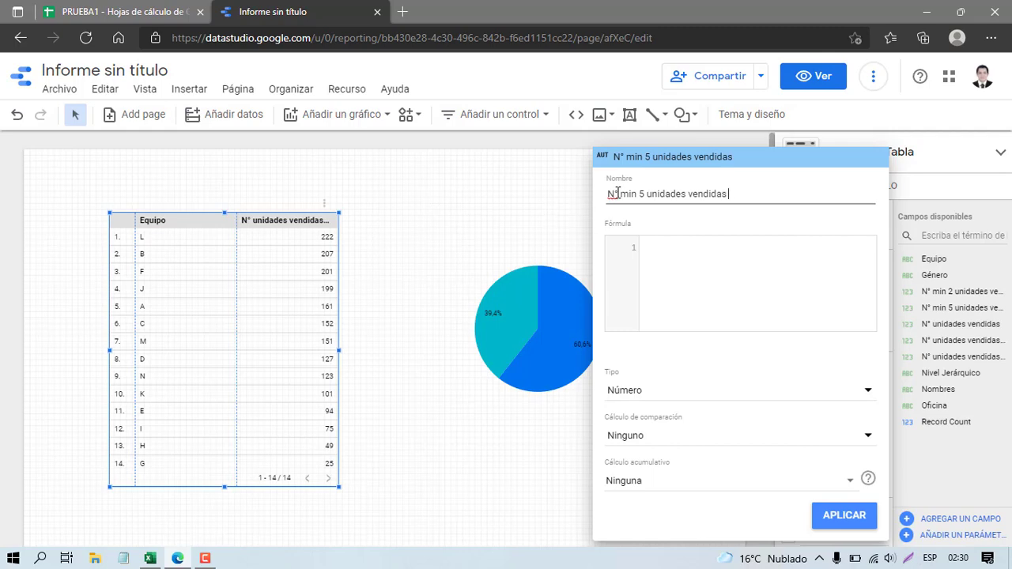
left_click_drag(617, 193, 606, 197)
type("%")
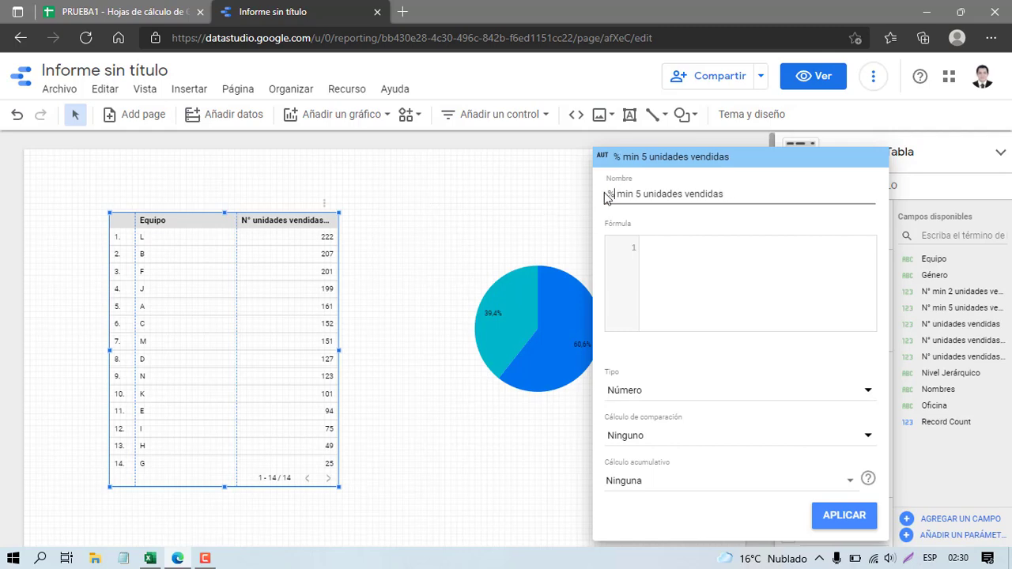
- Start the metric's formula with COUNT of the field N° min 5 unidades vendidas
left_click(697, 262)
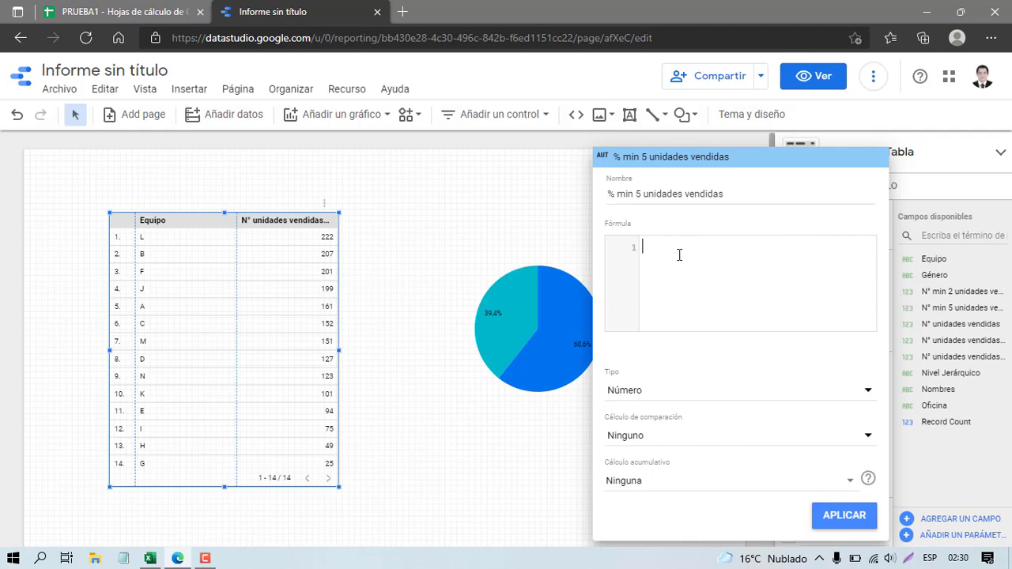
type("cpunt")
key("BackSpace")
key("BackSpace")
key("BackSpace")
key("BackSpace")
key("BackSpace")
type("count")
left_click(727, 306)
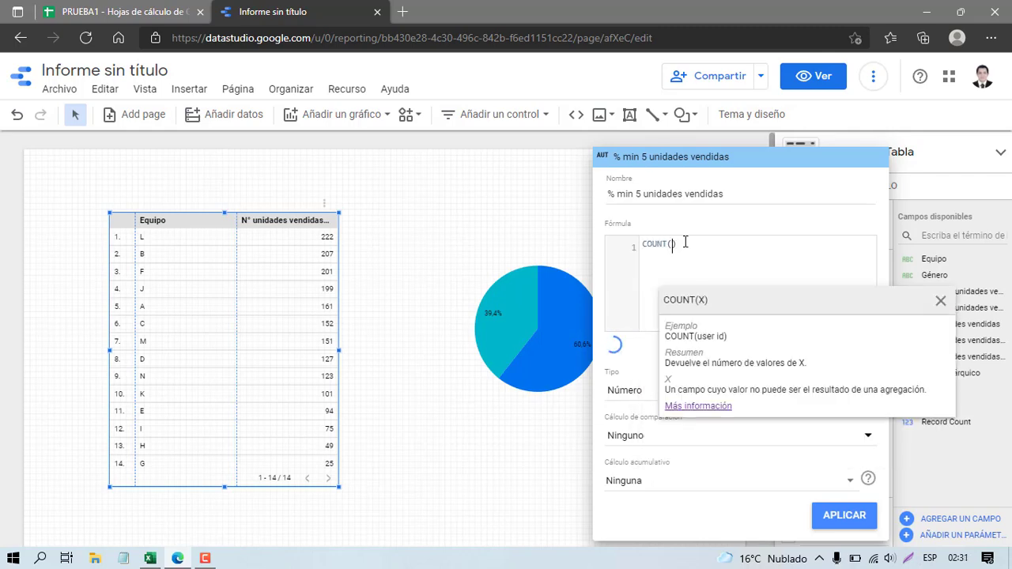
type("n")
scroll(742, 427, "down", 1)
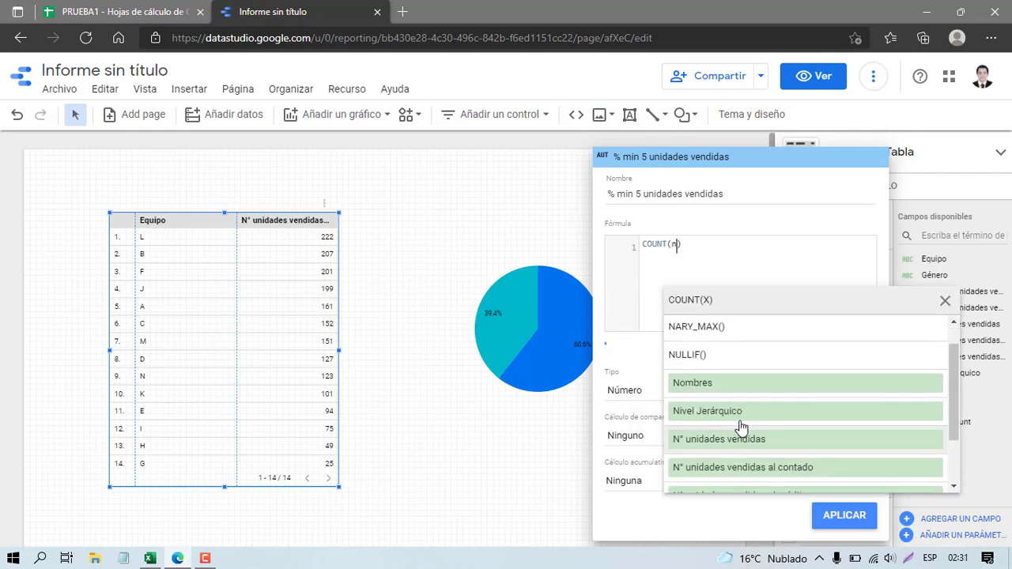
scroll(742, 427, "down", 3)
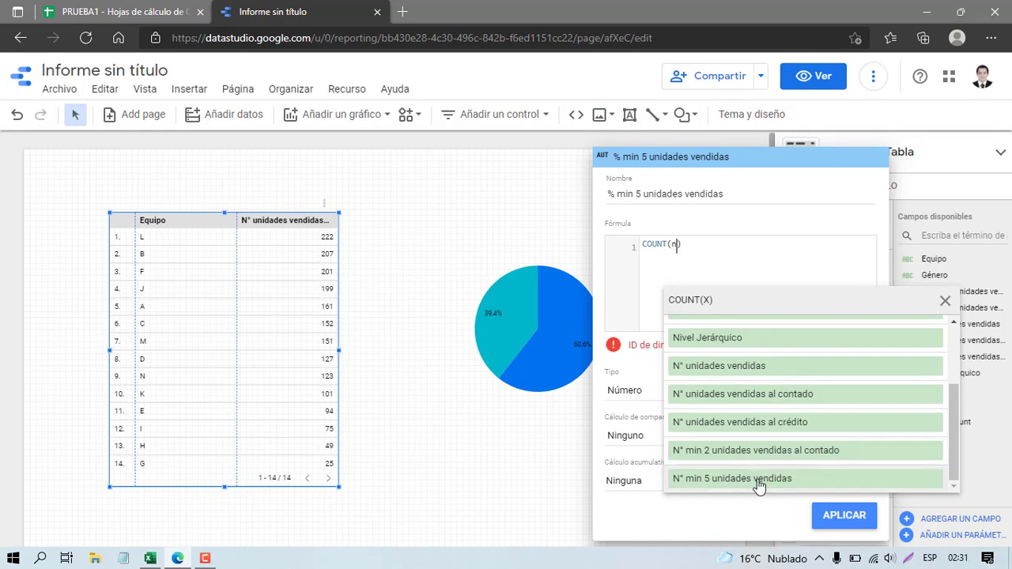
left_click(759, 479)
- Complete the metric's formula by dividing the count of N° min 5 unidades vendidas by COUNT of the field Nombres
left_click(822, 253)
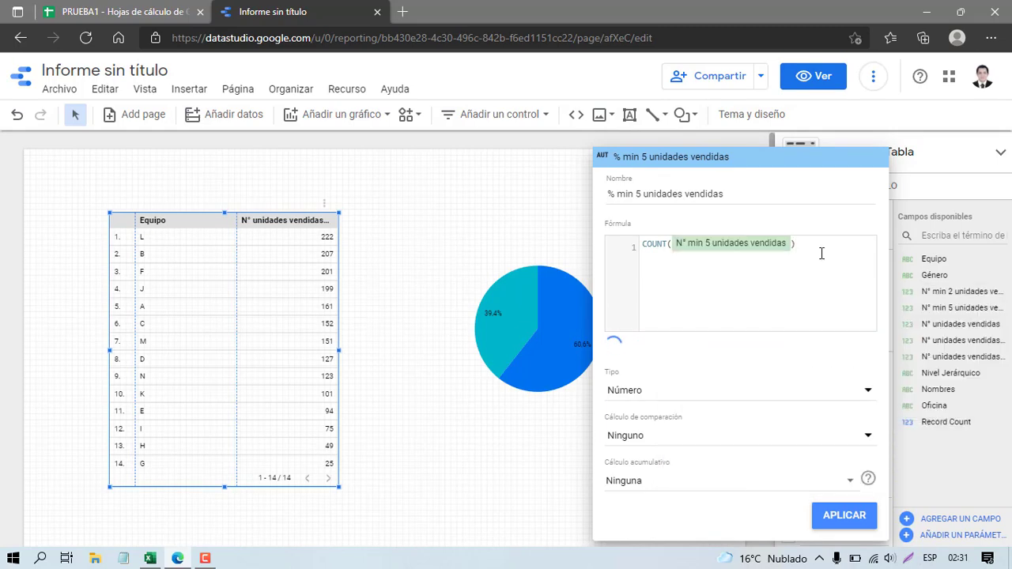
type("/count")
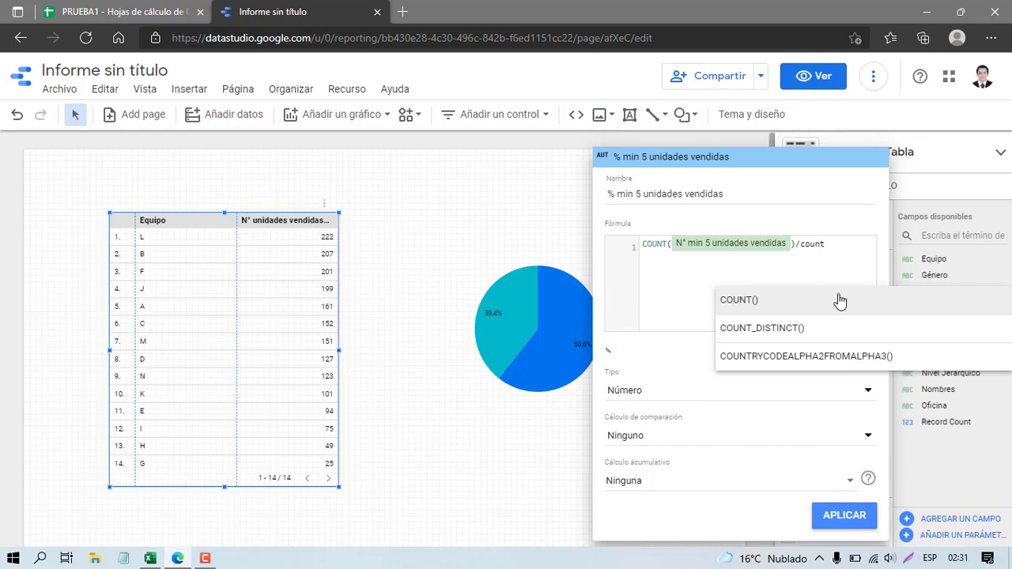
left_click(840, 301)
type("nom")
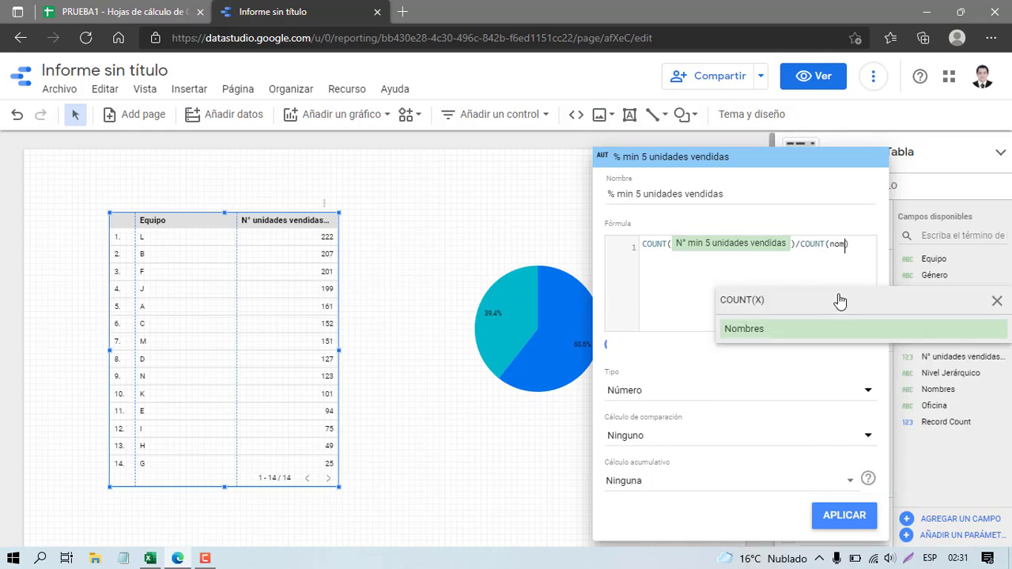
left_click(806, 329)
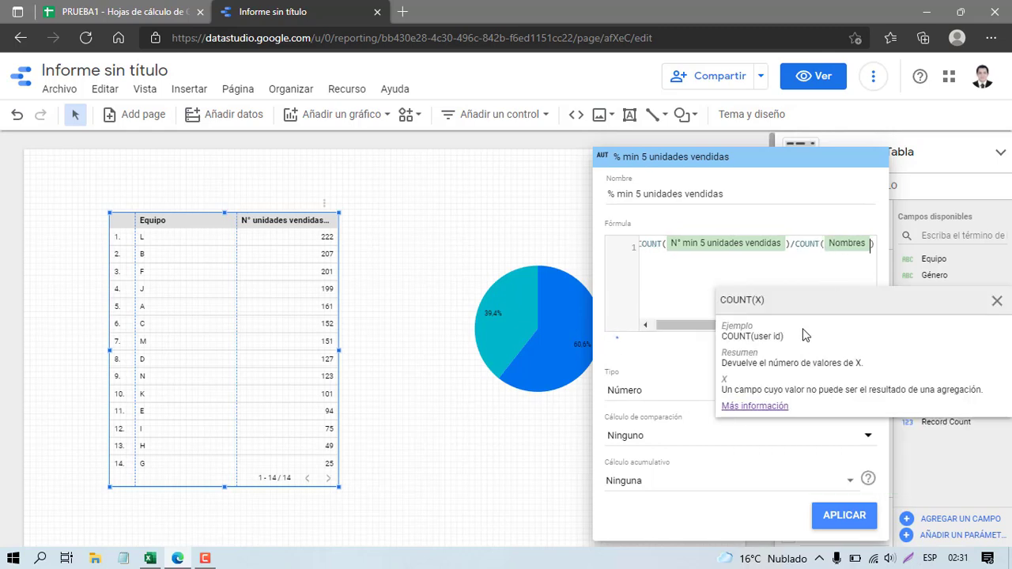
- Set the metric's type to Porcentaje, apply it to the Equipo table and close the field editor
left_click(650, 394)
mouse_move(671, 424)
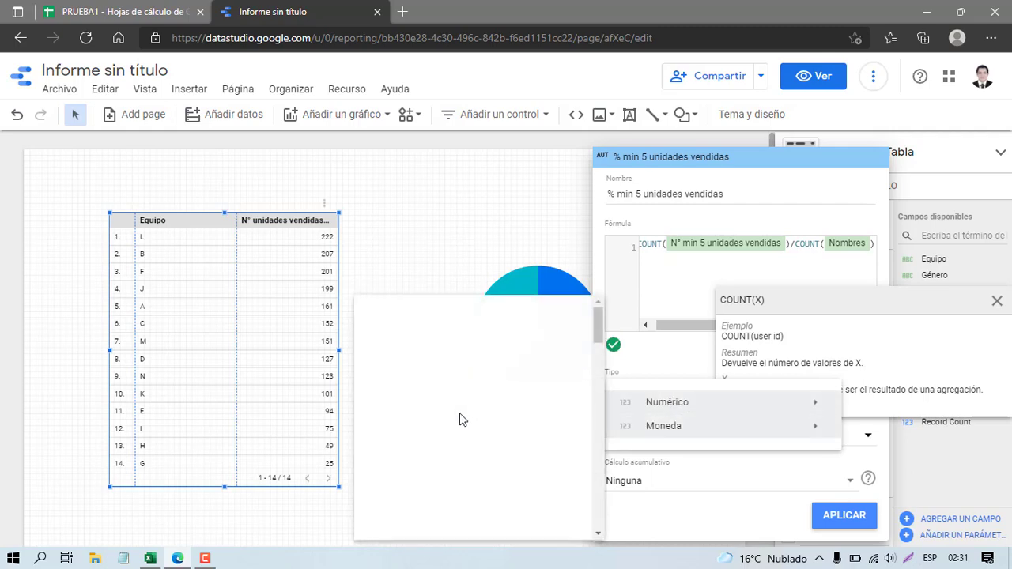
mouse_move(639, 406)
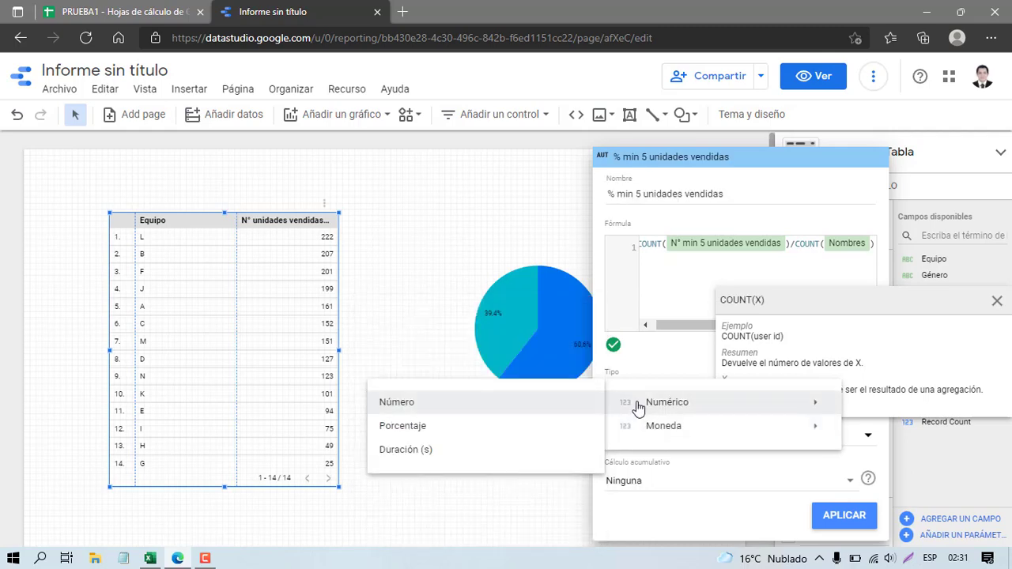
left_click(434, 435)
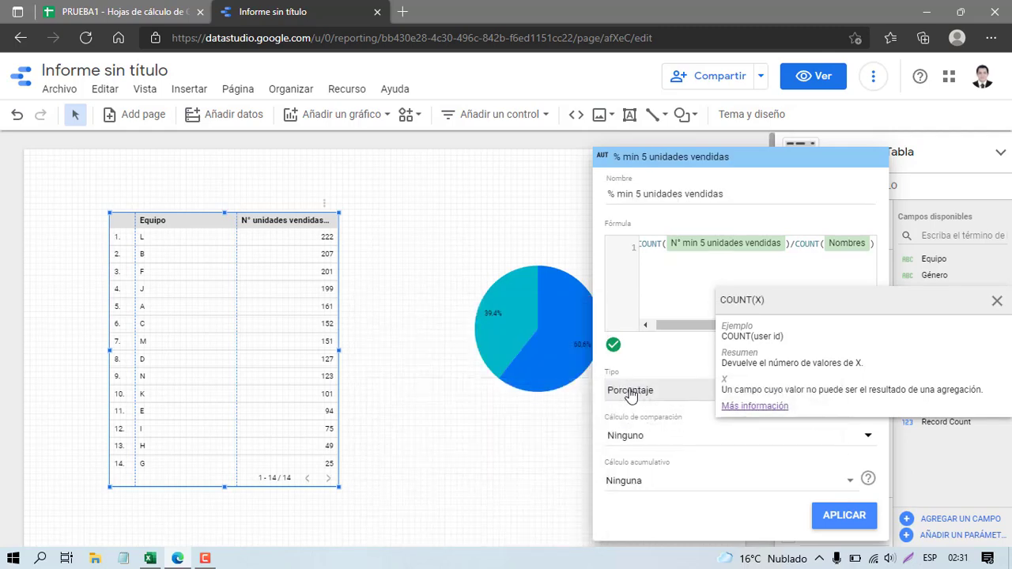
left_click(851, 514)
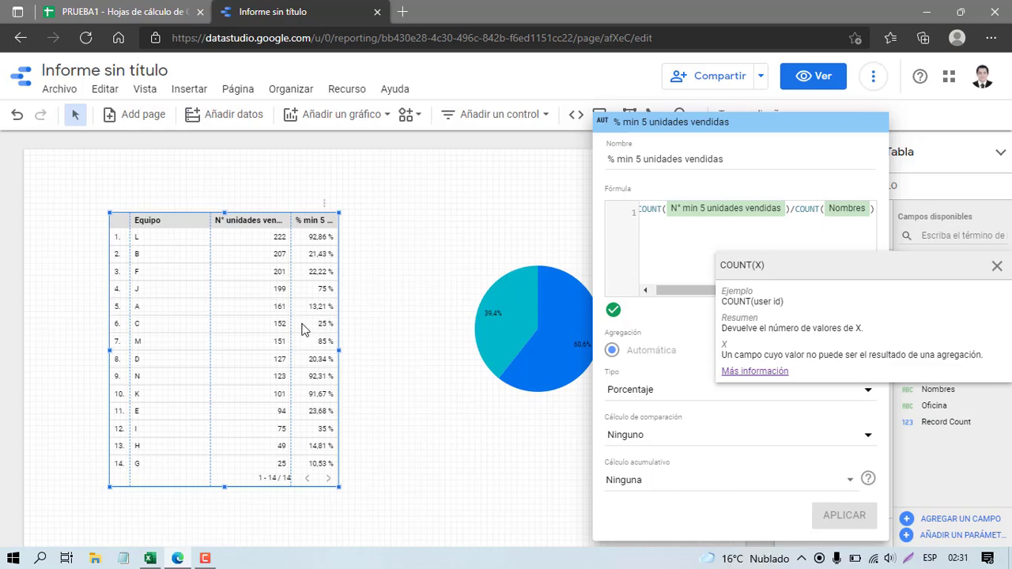
left_click(338, 356)
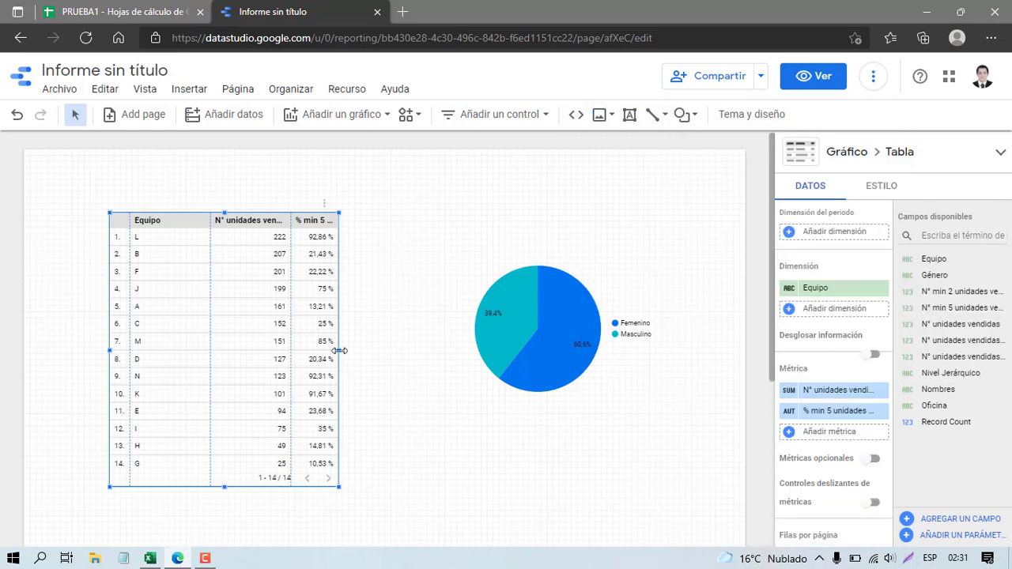
- Widen the Equipo table and narrow its Equipo and N° unidades vendidas columns to give the percentage column more room
left_click_drag(339, 351, 400, 362)
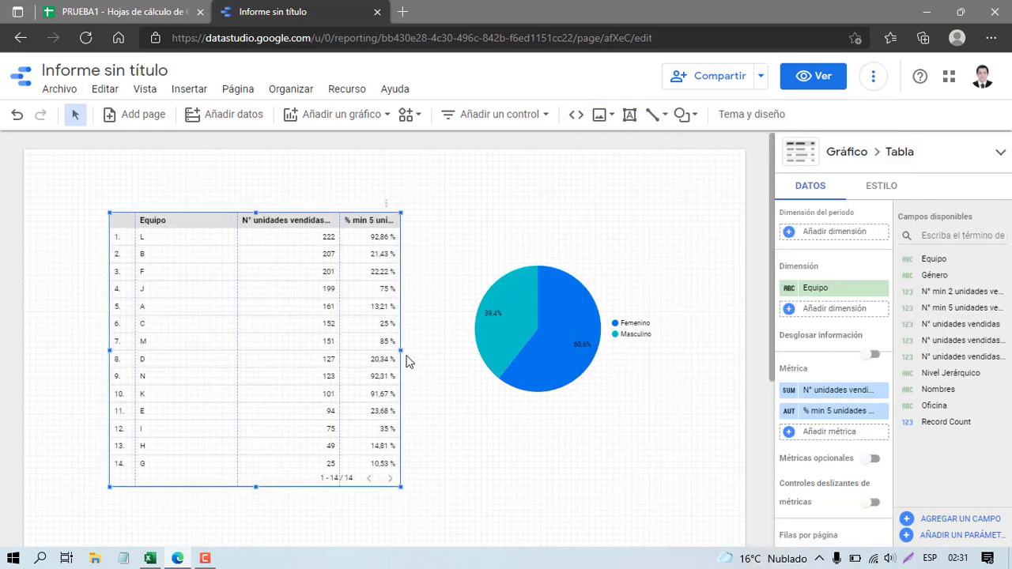
left_click_drag(397, 353, 420, 355)
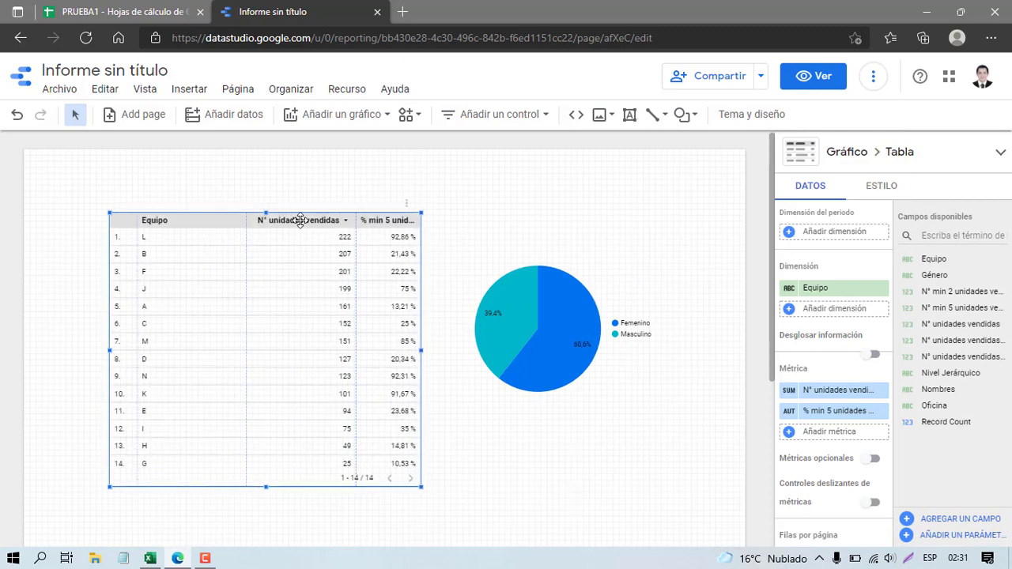
left_click_drag(247, 226, 207, 224)
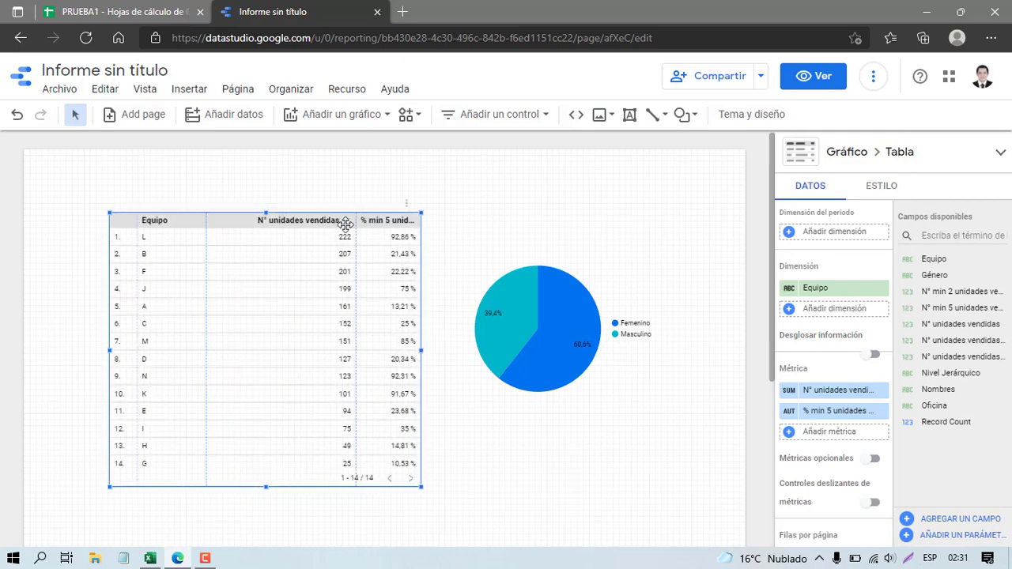
left_click_drag(356, 227, 316, 225)
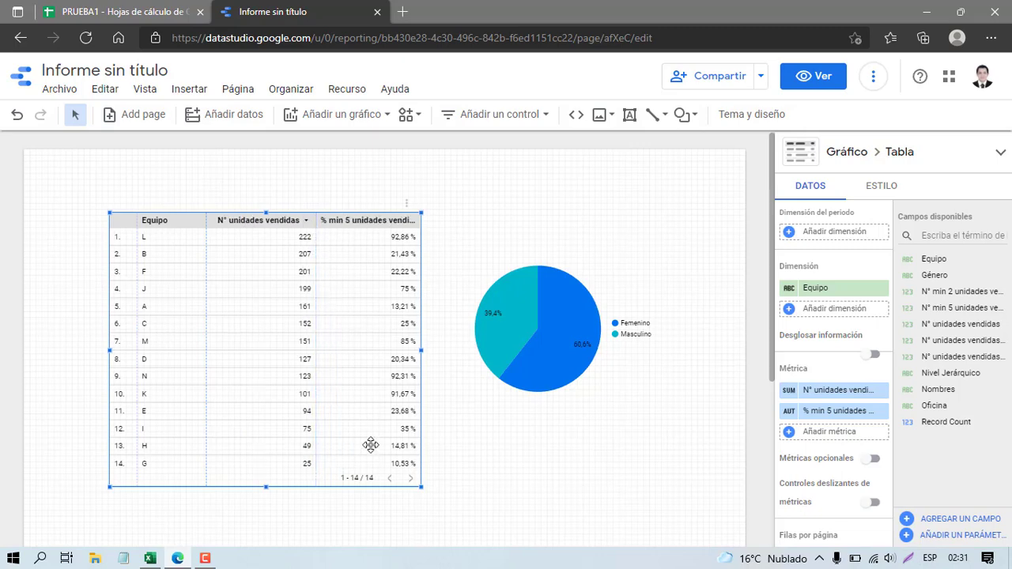
- Enlarge the Equipo table until the percentage heading fits in full, and narrow its Equipo and N° unidades vendidas columns further
scroll(382, 446, "down", 2)
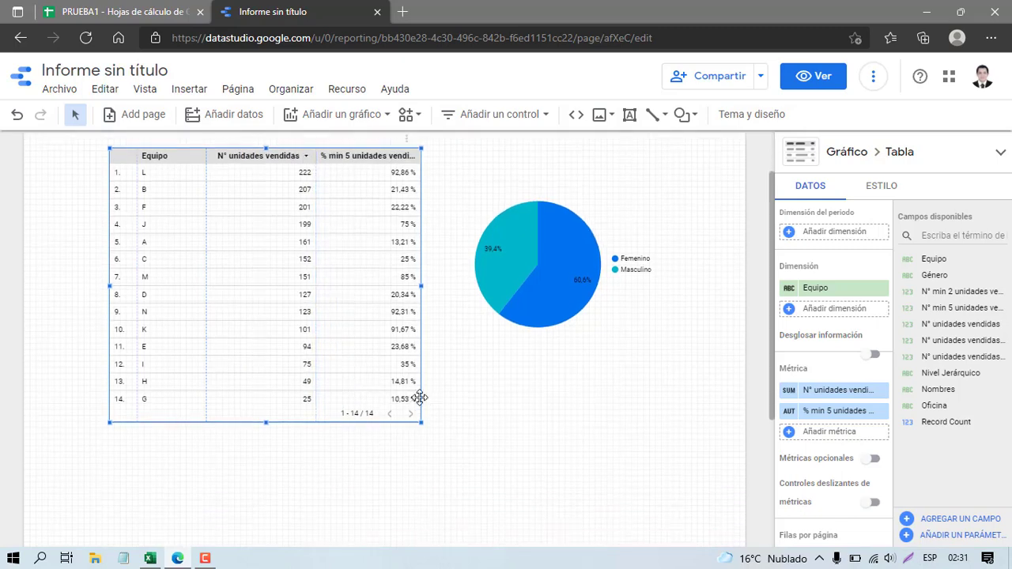
left_click_drag(419, 400, 434, 477)
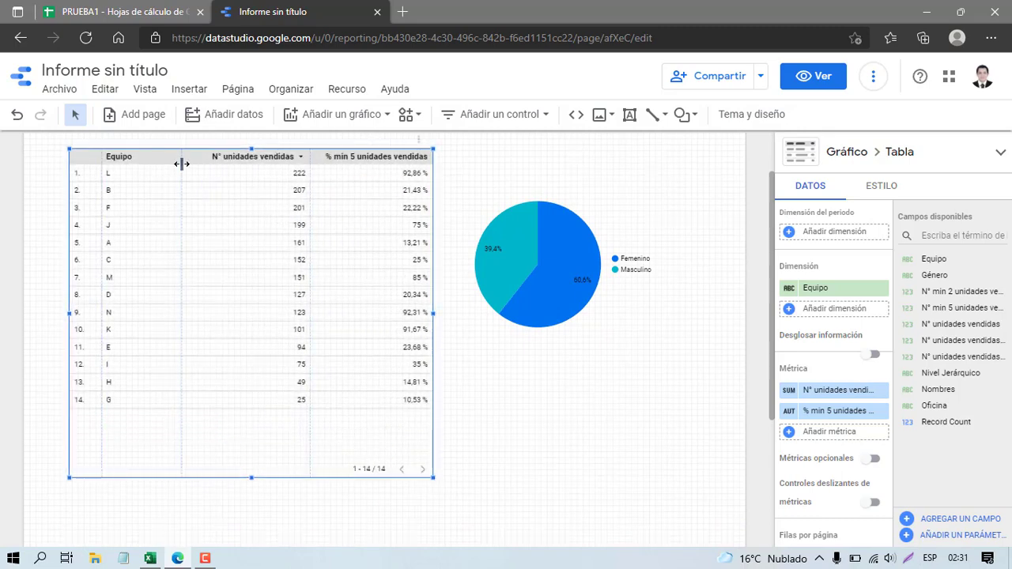
left_click_drag(183, 160, 147, 158)
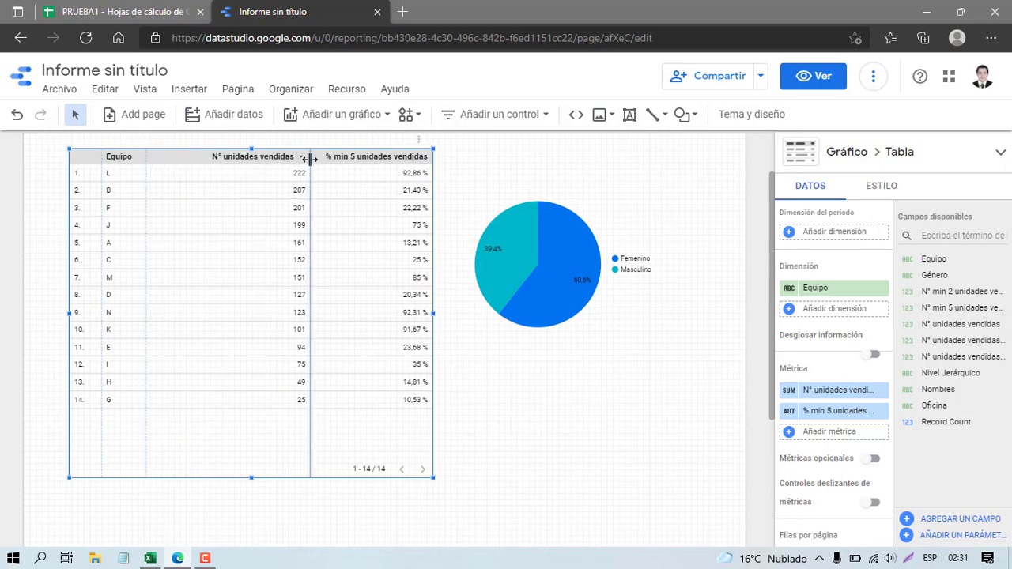
left_click_drag(310, 159, 279, 158)
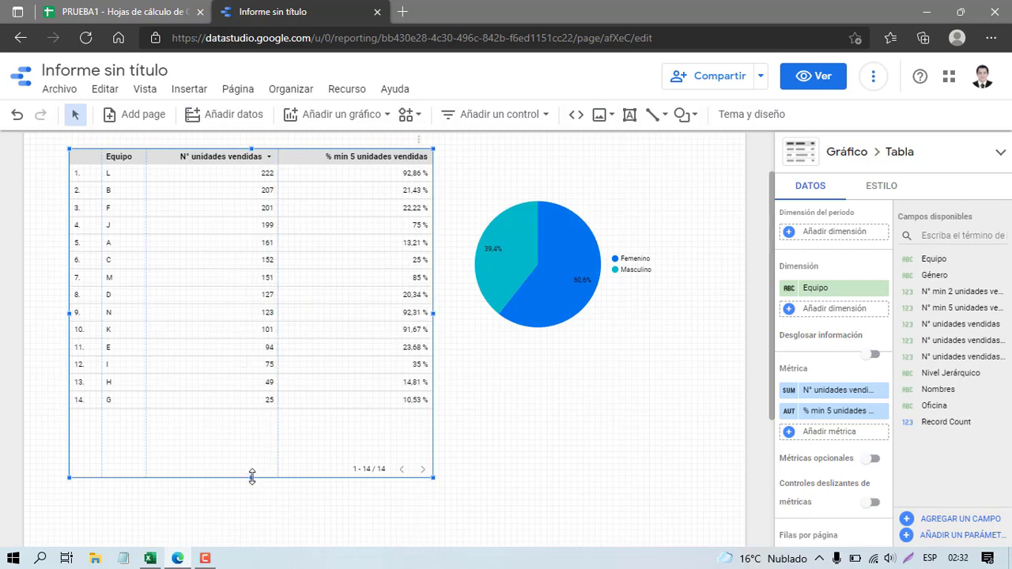
- Trim the empty space below the Equipo table's last row and shift the table slightly down and to the right
left_click_drag(251, 476, 257, 421)
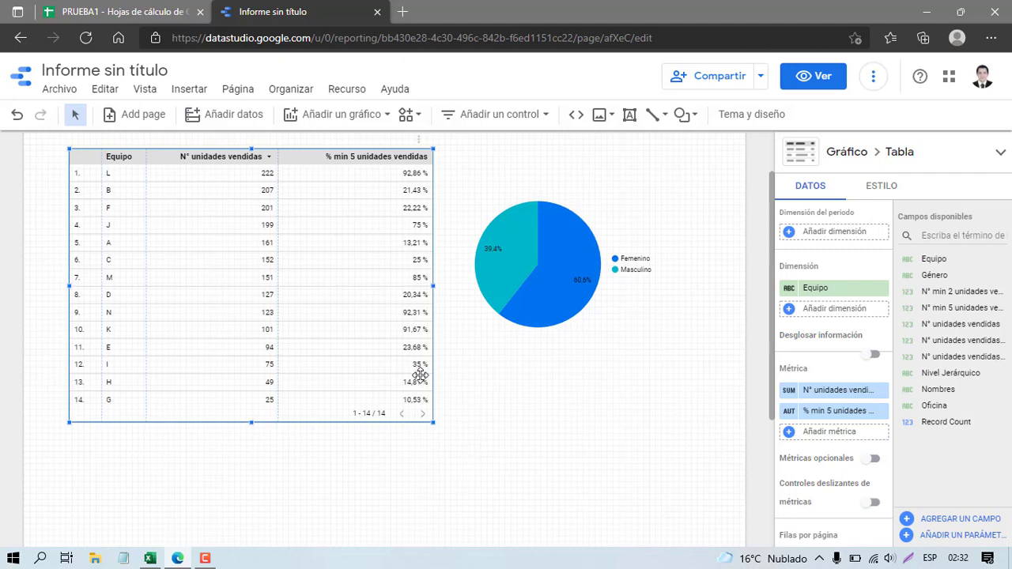
left_click_drag(429, 376, 437, 396)
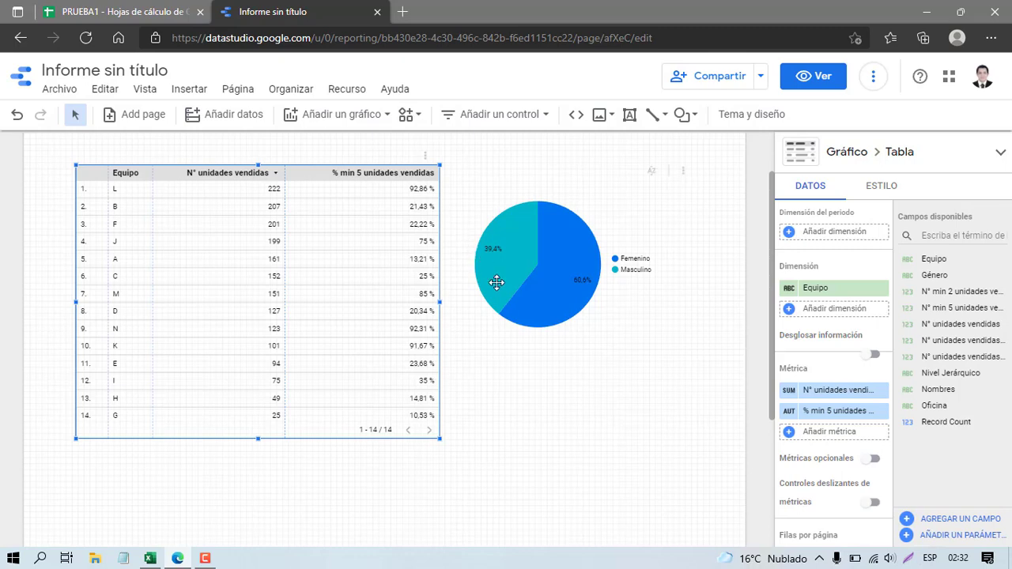
- Sort the Equipo table by % min 5 unidades vendidas in descending order
scroll(850, 419, "down", 2)
scroll(846, 438, "down", 3)
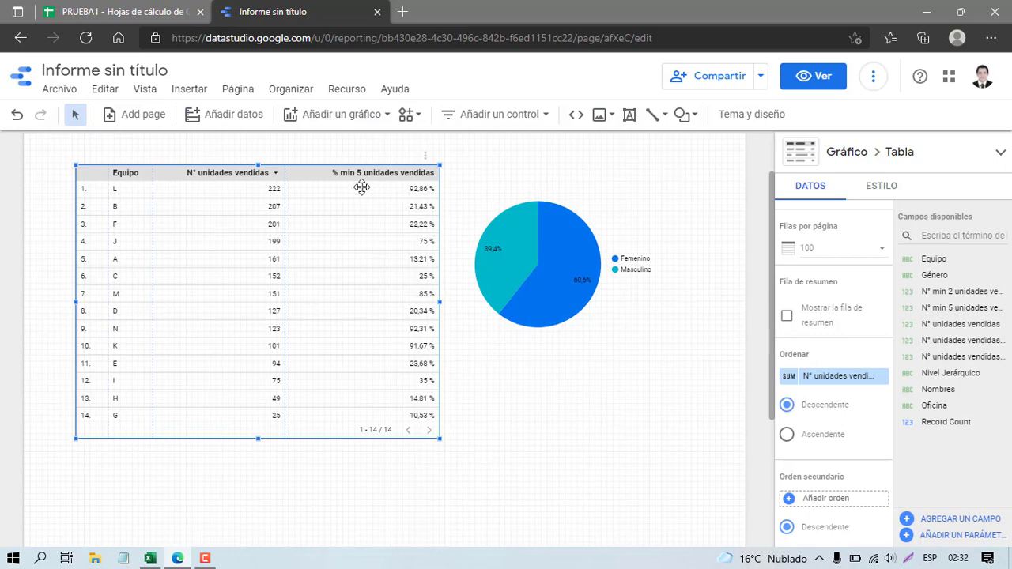
left_click(814, 383)
left_click(802, 368)
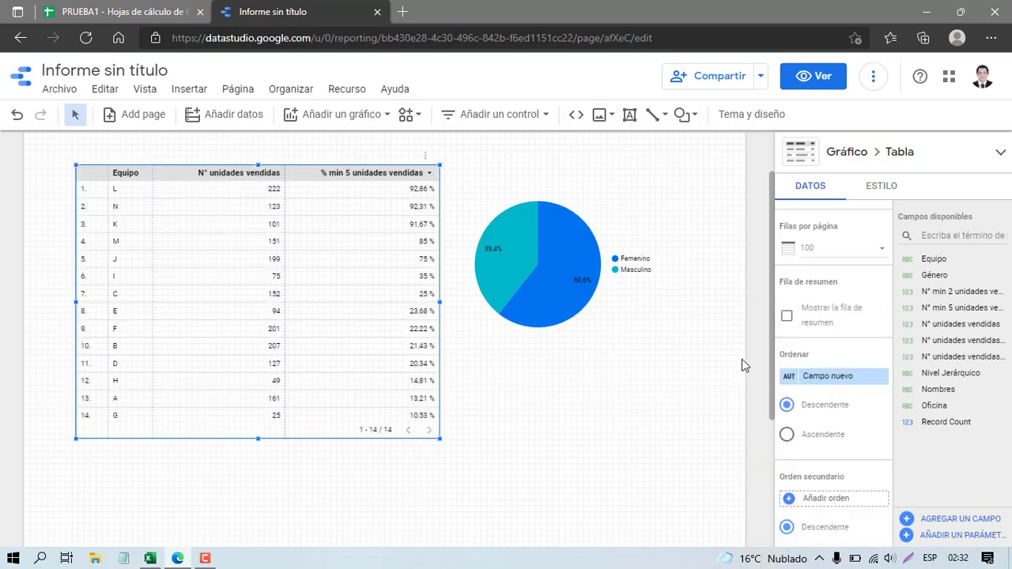
- Set the decimal precision of the % min 5 unidades vendidas column to 0 in the table's style settings
left_click(882, 189)
scroll(870, 316, "up", 3)
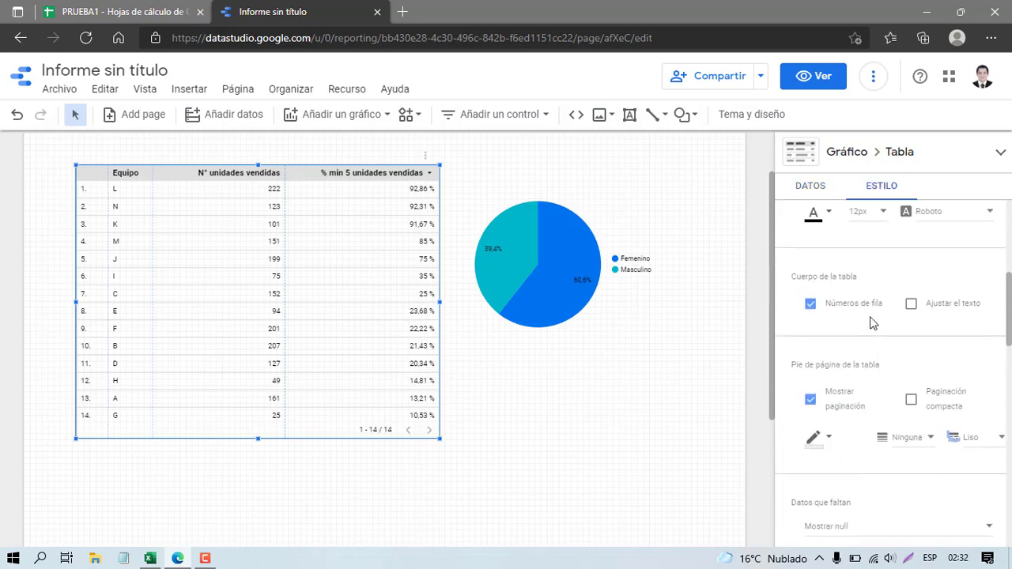
scroll(830, 403, "up", 3)
scroll(831, 400, "down", 8)
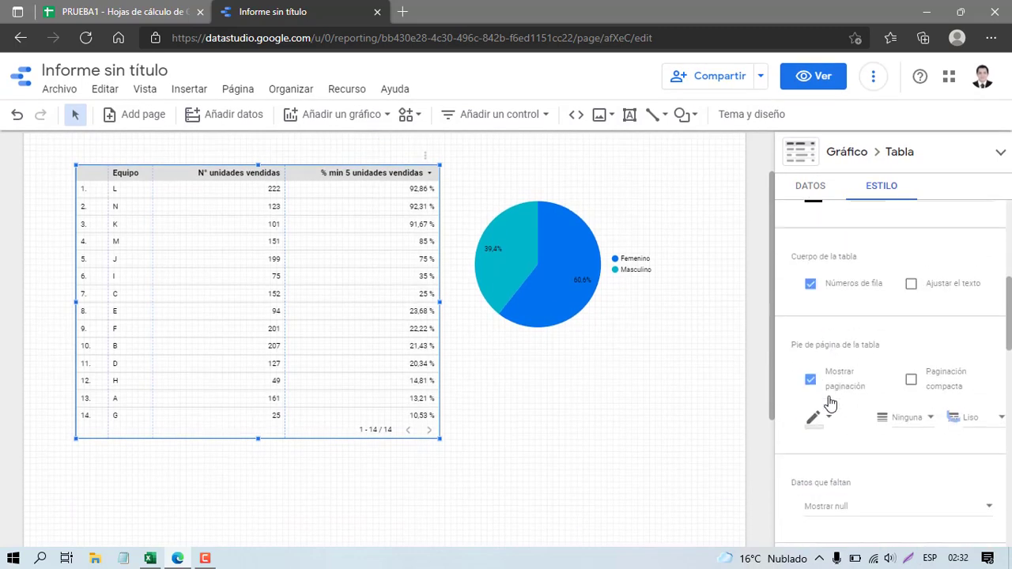
scroll(829, 404, "up", 2)
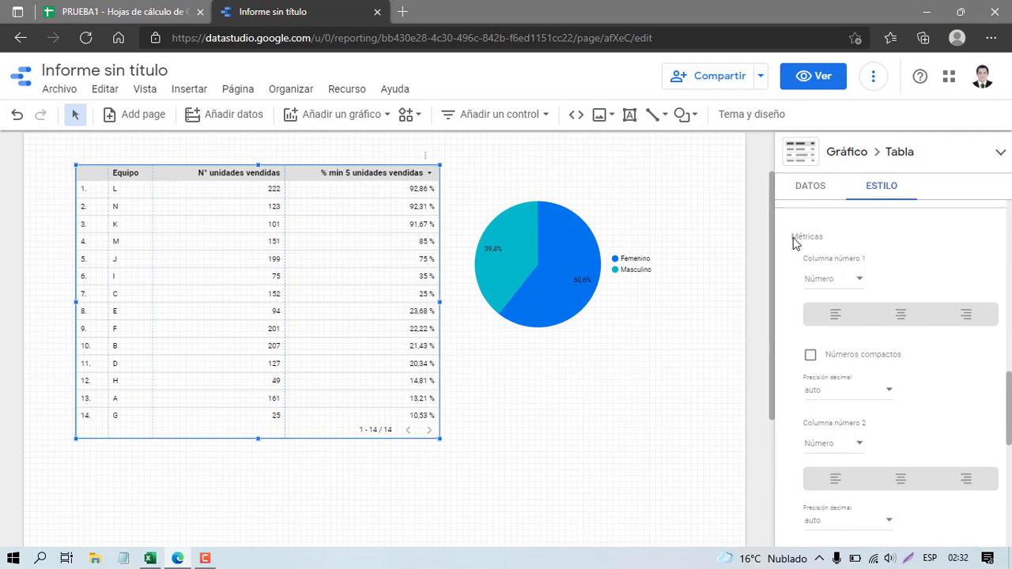
scroll(838, 364, "down", 3)
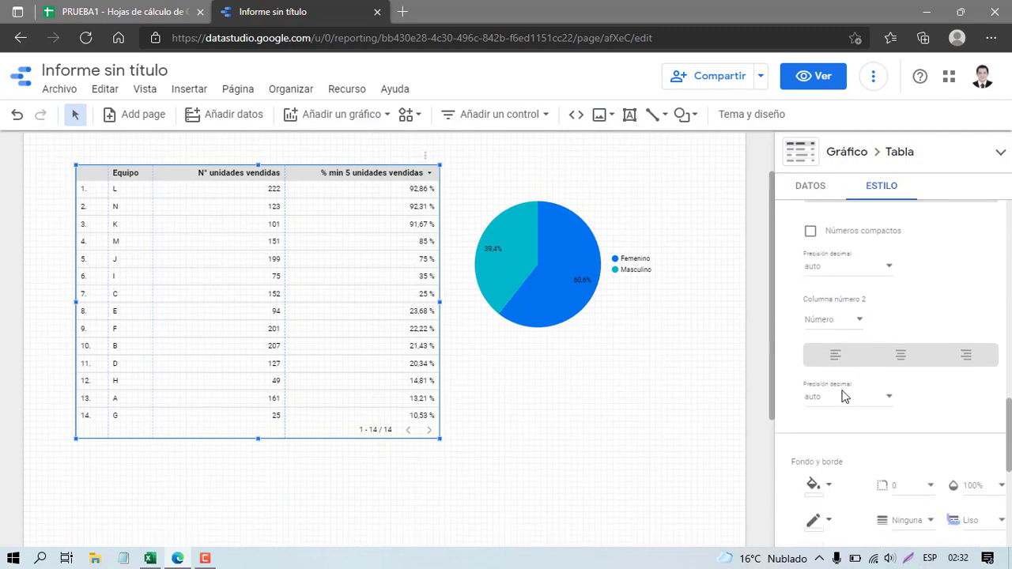
left_click(866, 405)
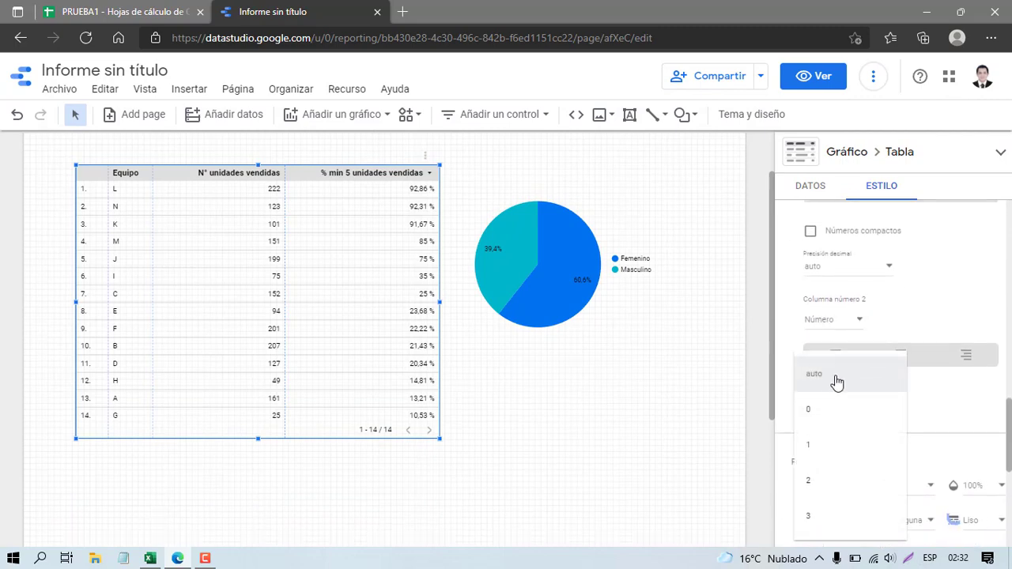
left_click(840, 405)
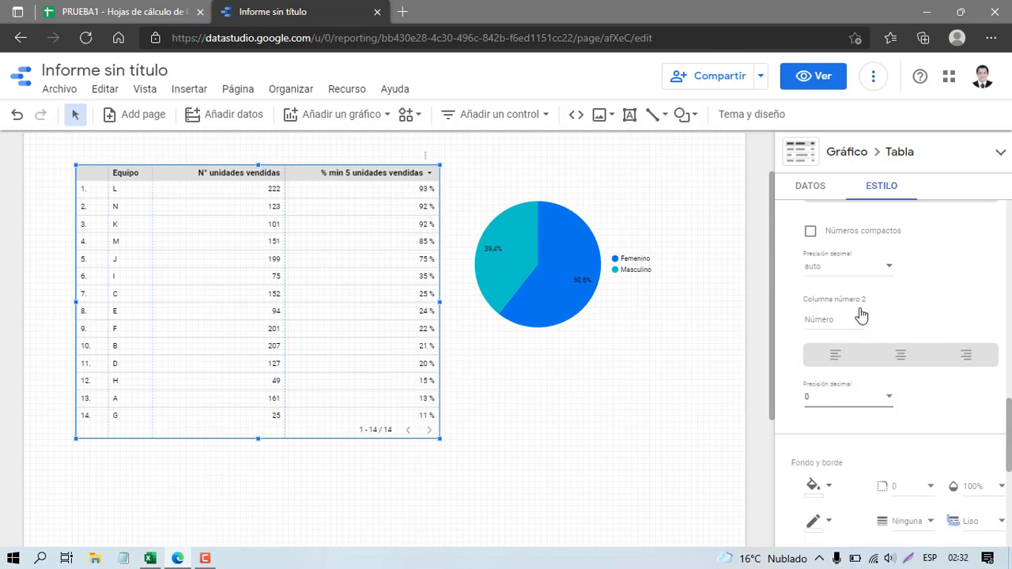
- Center the values of both metric columns, % min 5 unidades vendidas and N° unidades vendidas
left_click(893, 354)
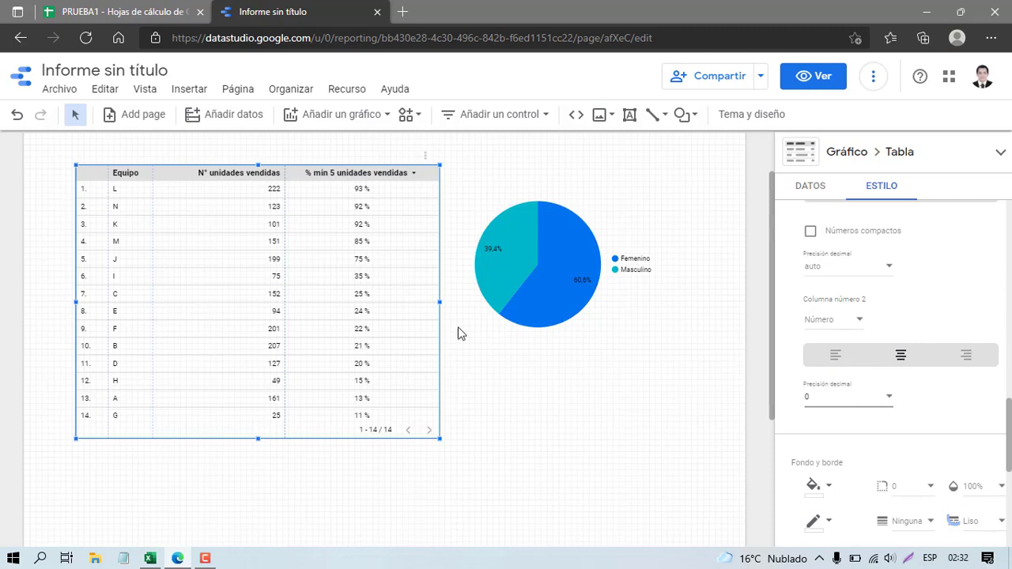
scroll(799, 309, "up", 2)
left_click(896, 301)
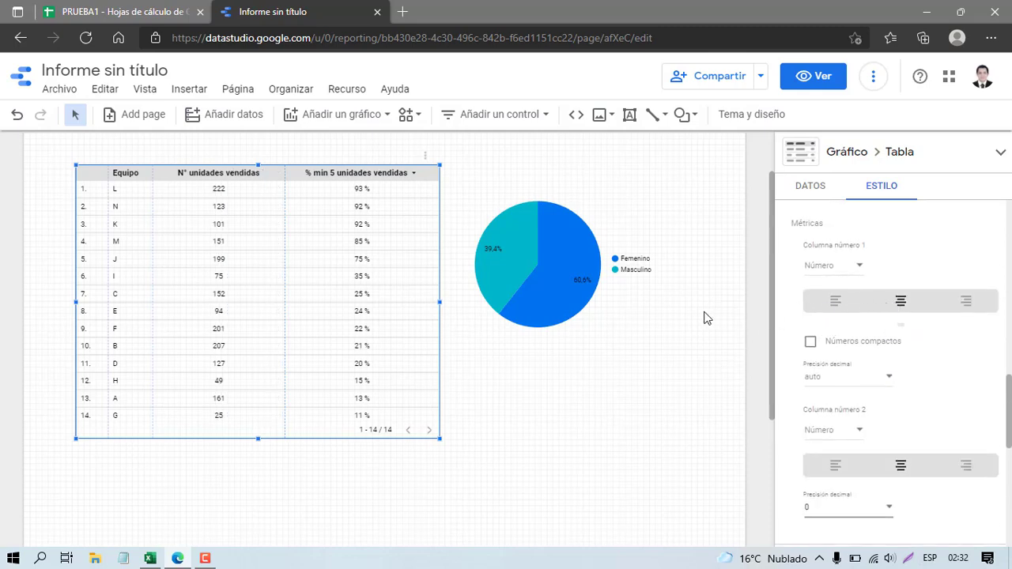
- Add a conditional formatting rule to the Equipo table using a color scale based on % min 5 unidades vendidas
scroll(832, 269, "up", 1)
scroll(832, 269, "up", 5)
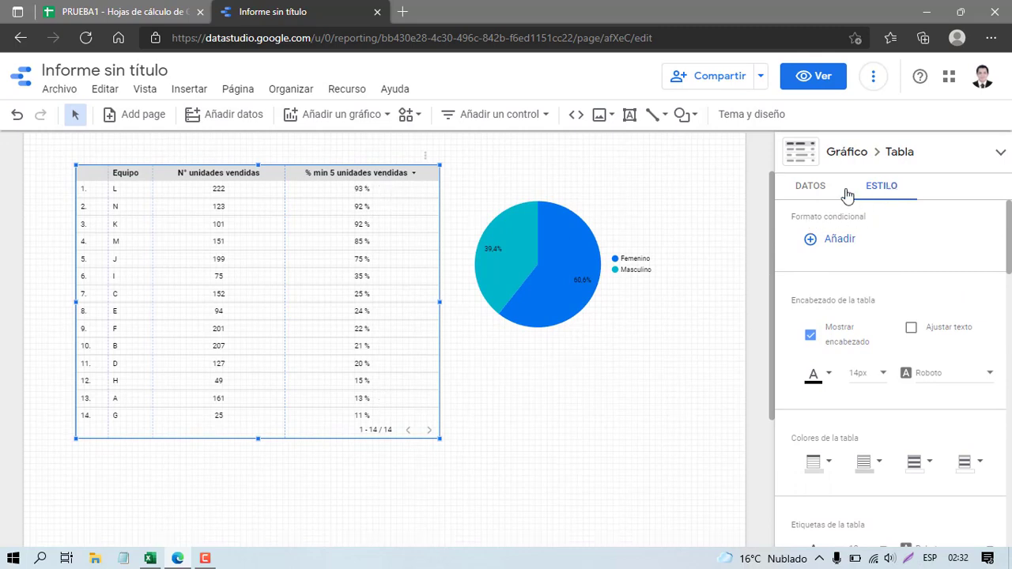
left_click(826, 247)
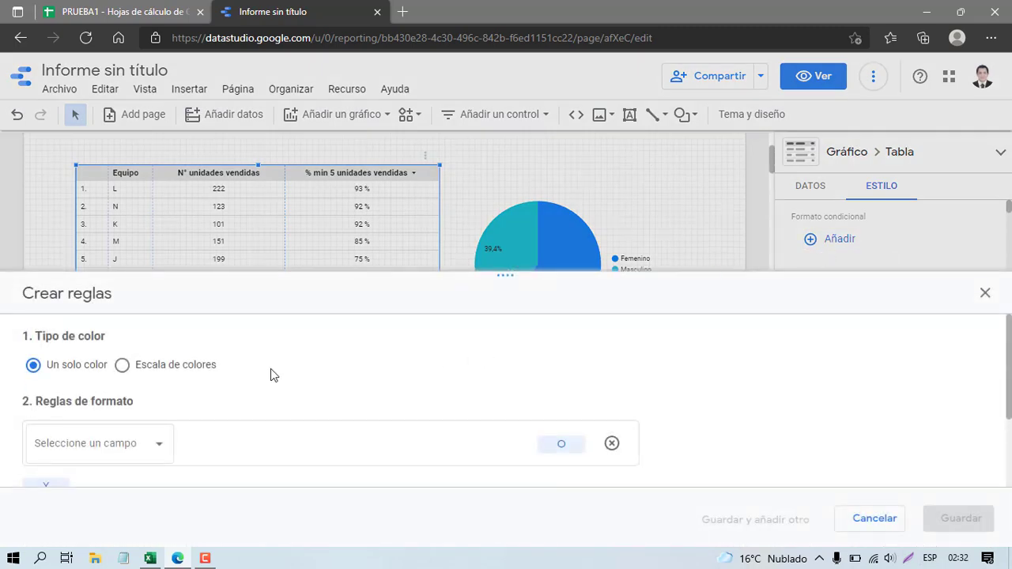
scroll(200, 383, "down", 1)
left_click(162, 338)
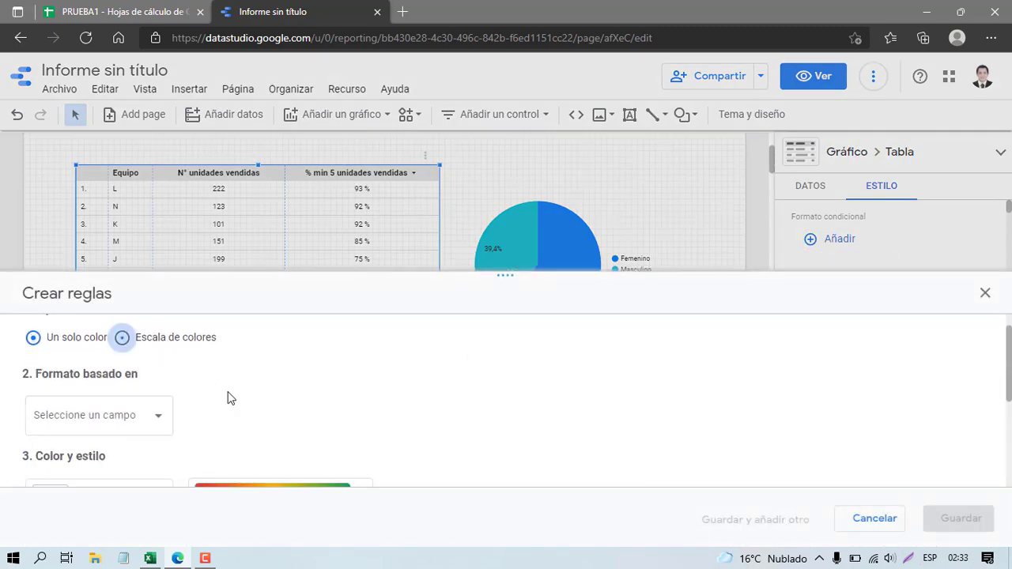
scroll(230, 396, "down", 2)
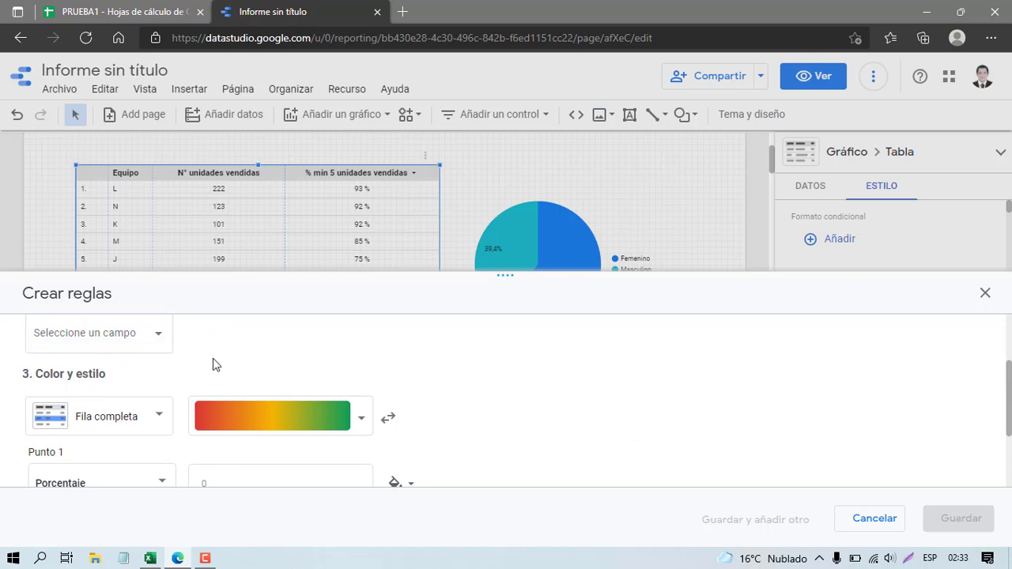
scroll(212, 365, "up", 1)
left_click(161, 346)
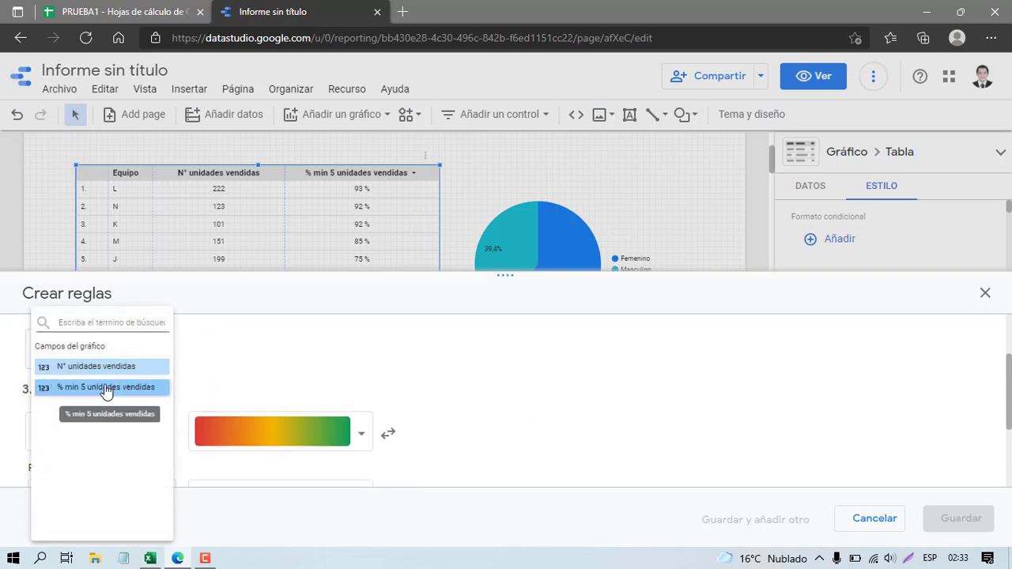
left_click(106, 387)
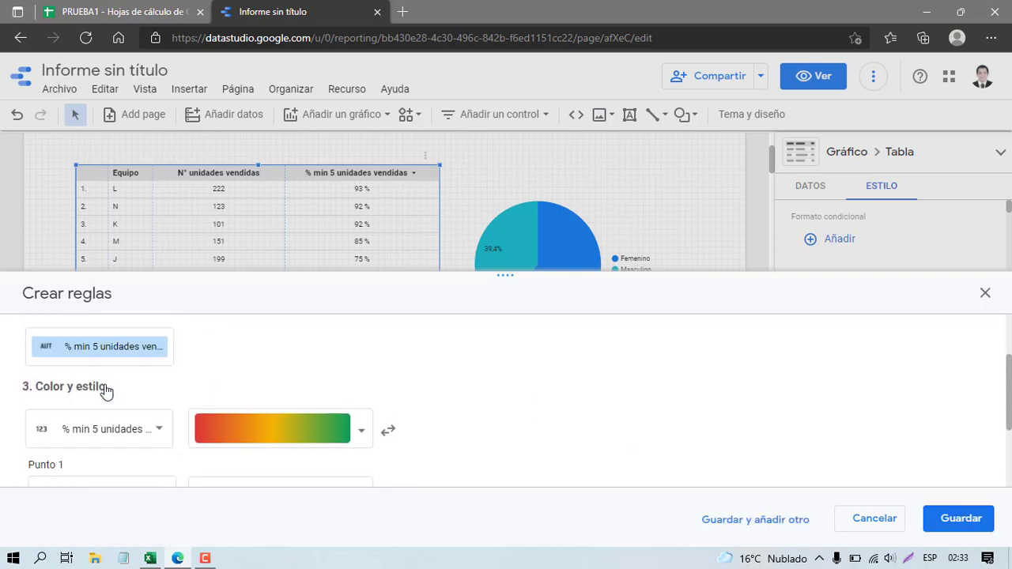
- Set the color scale's Punto 3 to a medium green and Punto 1 to a light red, and save the rule
scroll(185, 411, "down", 2)
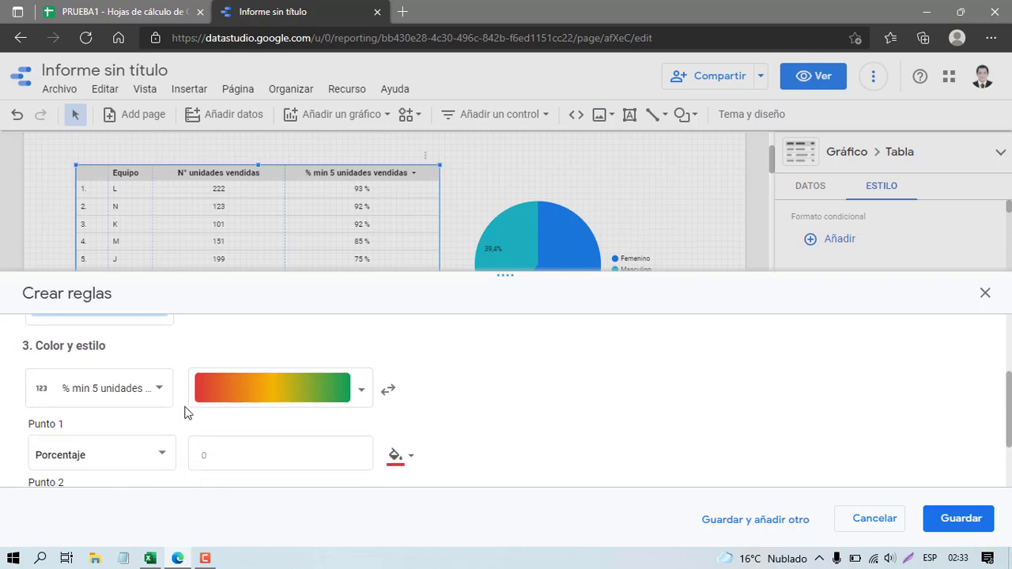
scroll(321, 388, "down", 3)
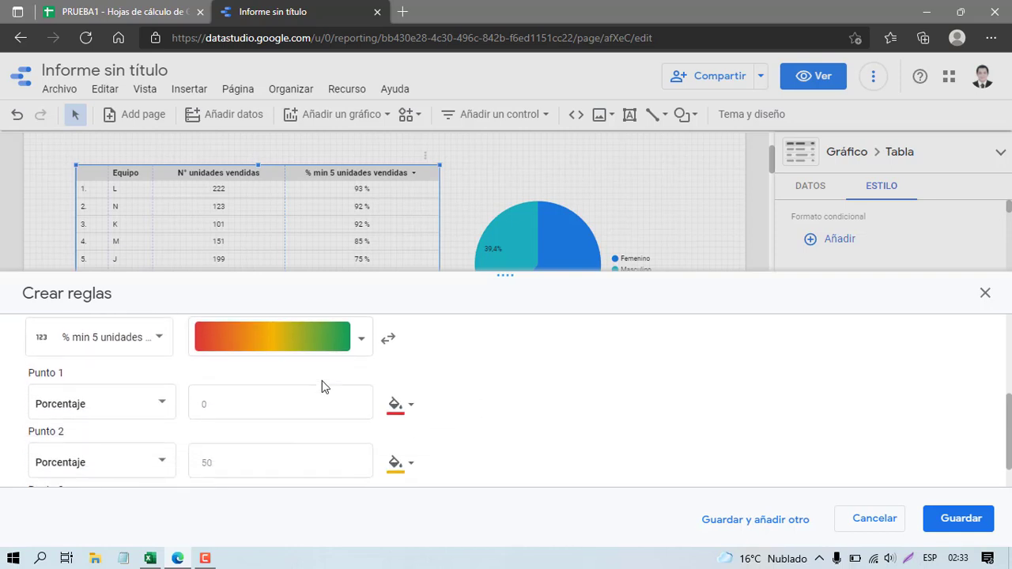
scroll(328, 397, "up", 2)
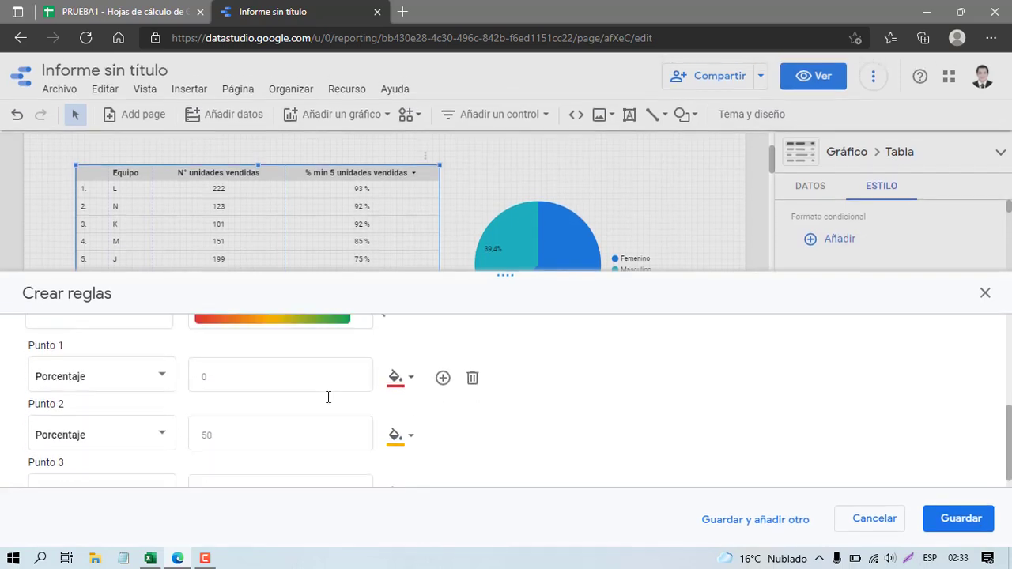
scroll(328, 398, "down", 2)
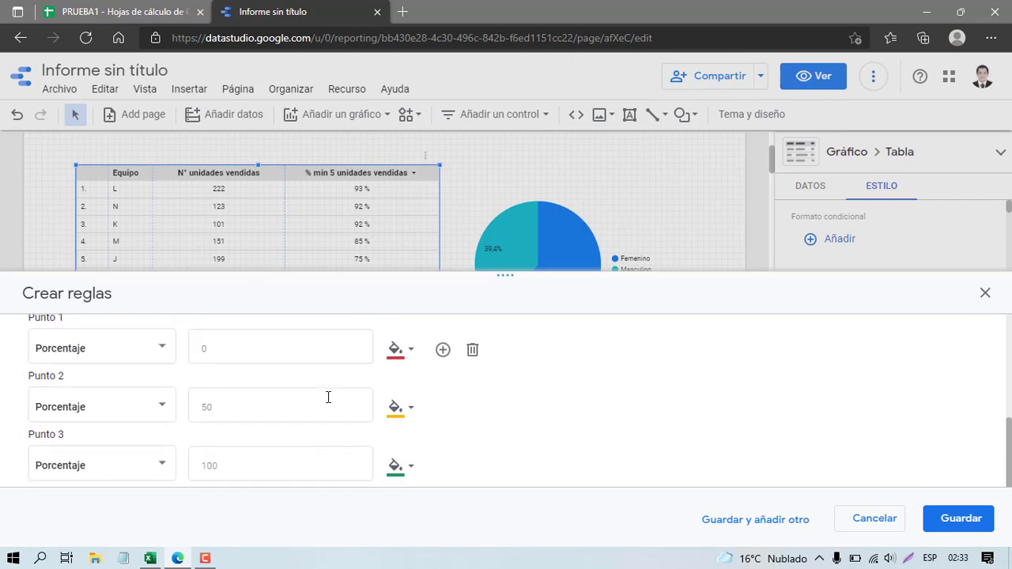
left_click(400, 467)
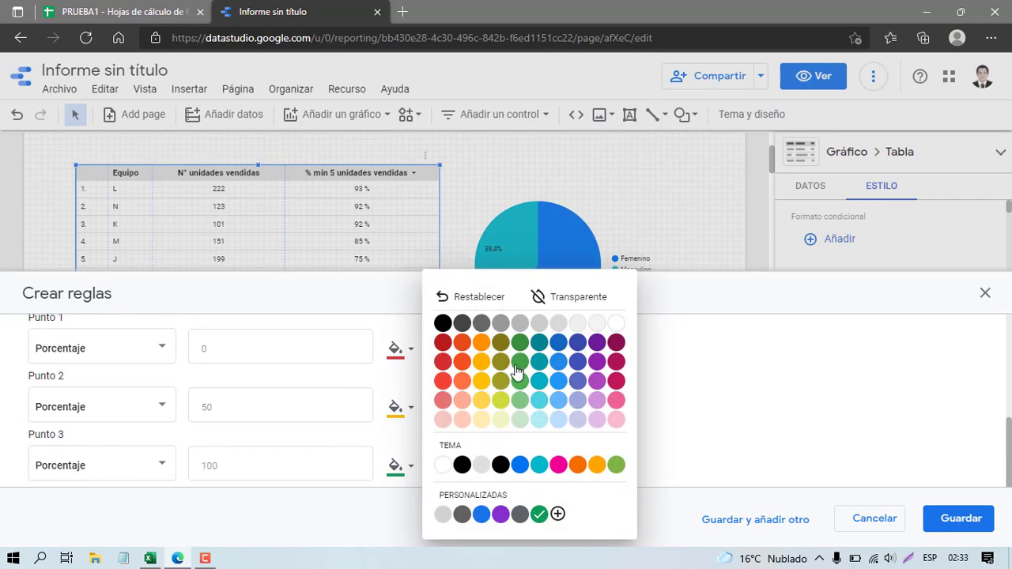
left_click(520, 379)
left_click(397, 351)
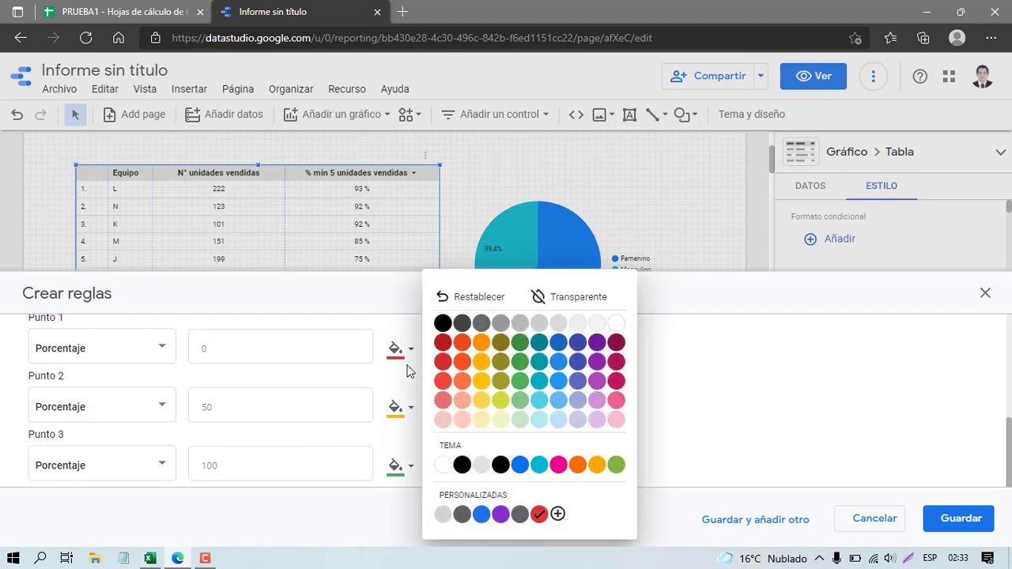
left_click(446, 399)
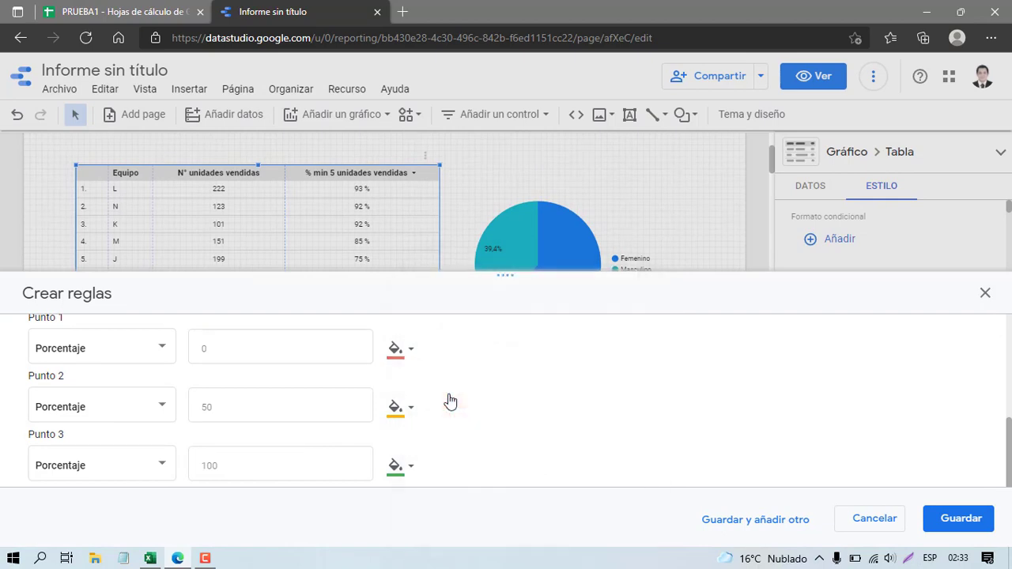
left_click(948, 527)
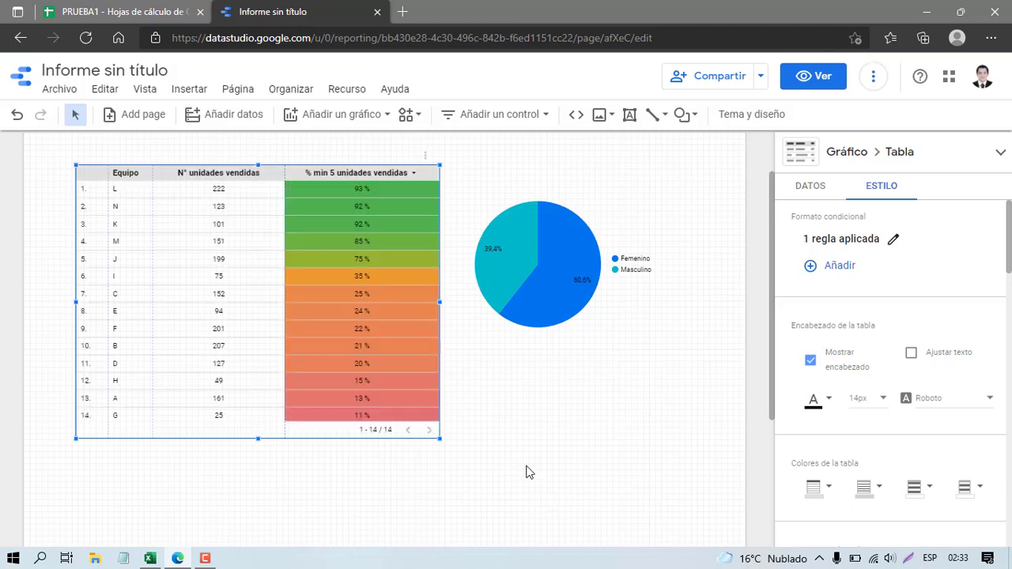
- Center the Equipo dimension column in the table's style settings
left_click(551, 472)
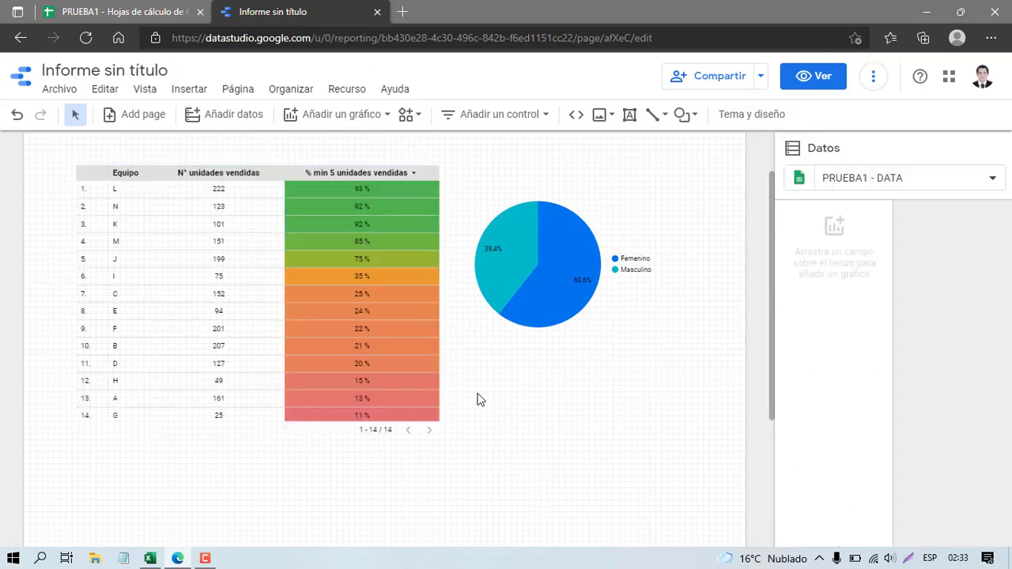
left_click(329, 358)
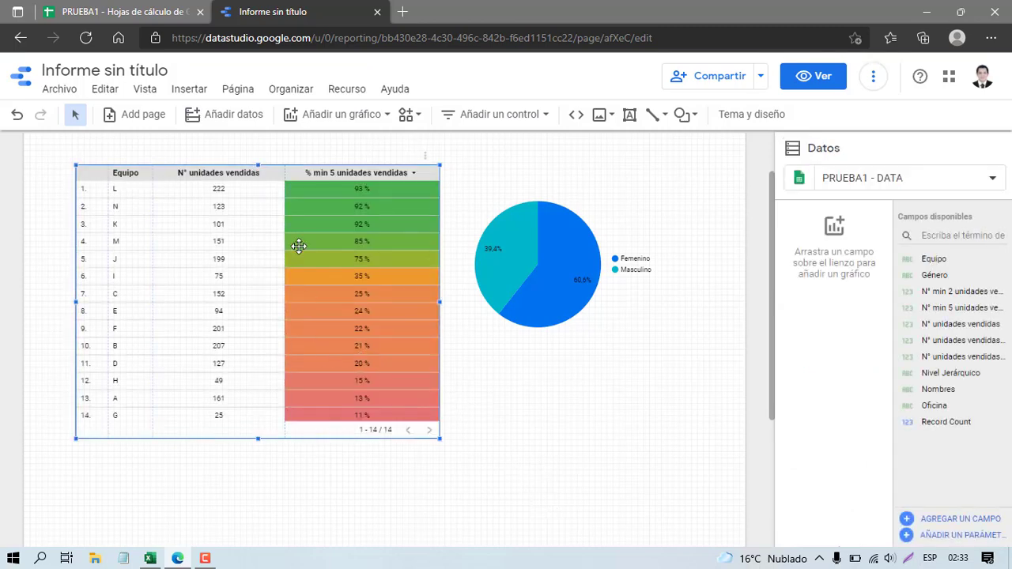
left_click(881, 186)
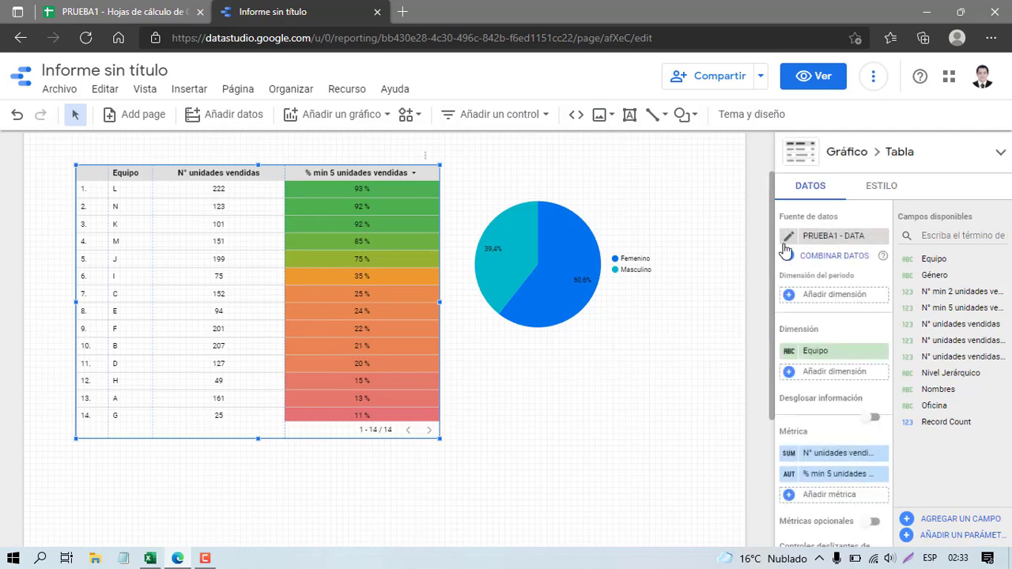
scroll(867, 393, "down", 8)
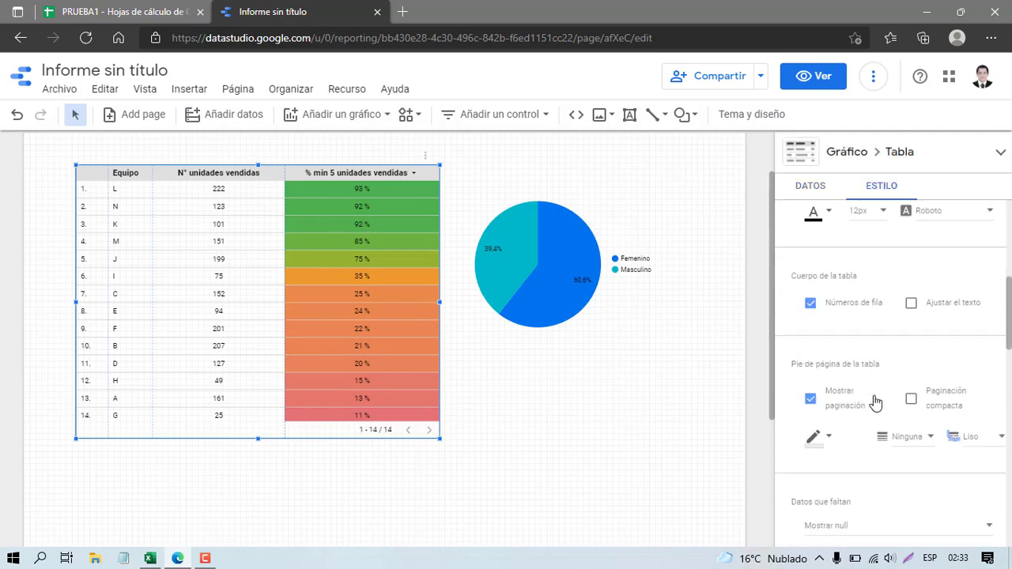
left_click(900, 317)
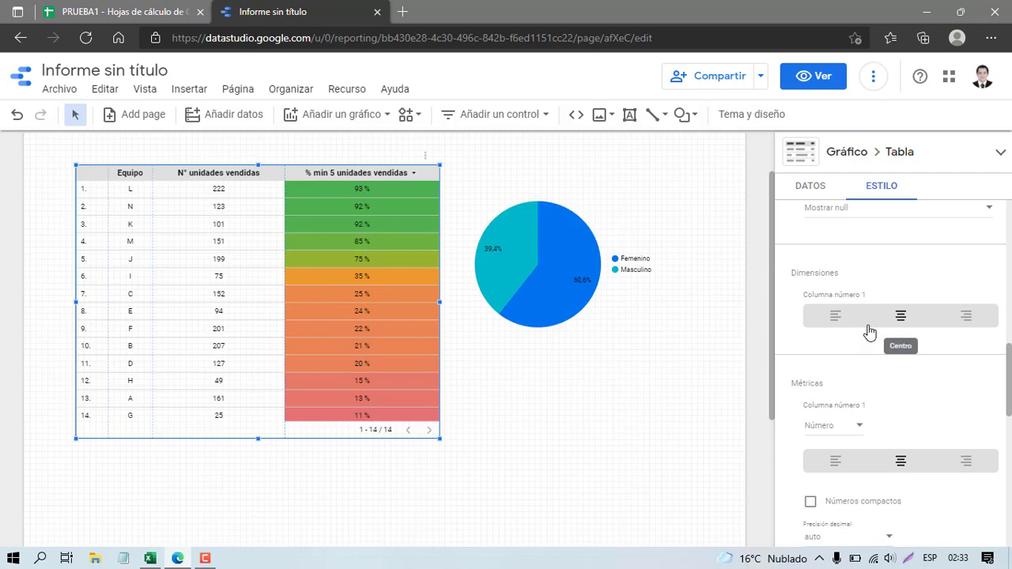
scroll(854, 308, "up", 3)
scroll(866, 292, "up", 4)
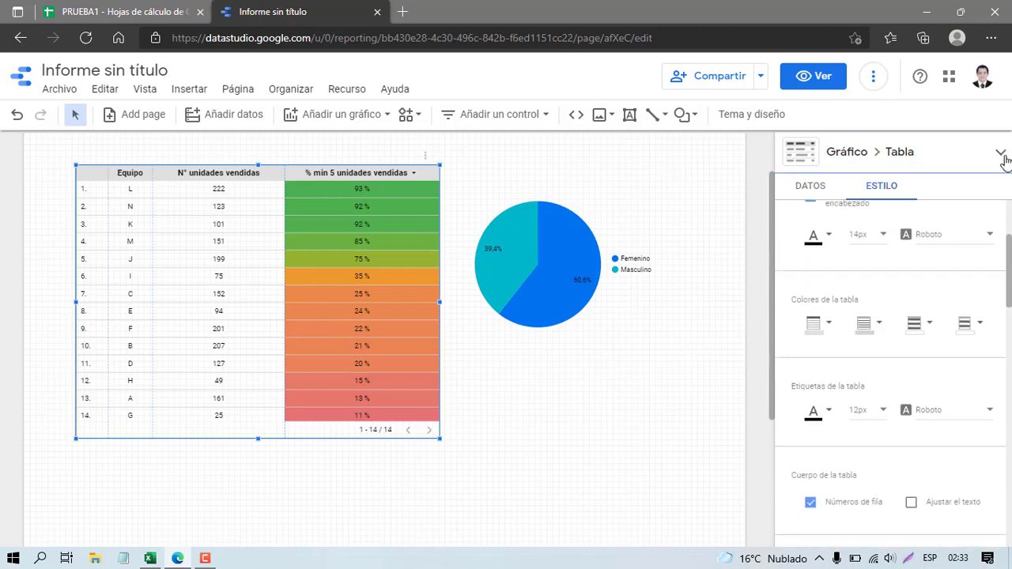
- Move the Equipo table and the gender pie chart lower on the page, side by side with free space above them
left_click(1003, 155)
left_click(660, 343)
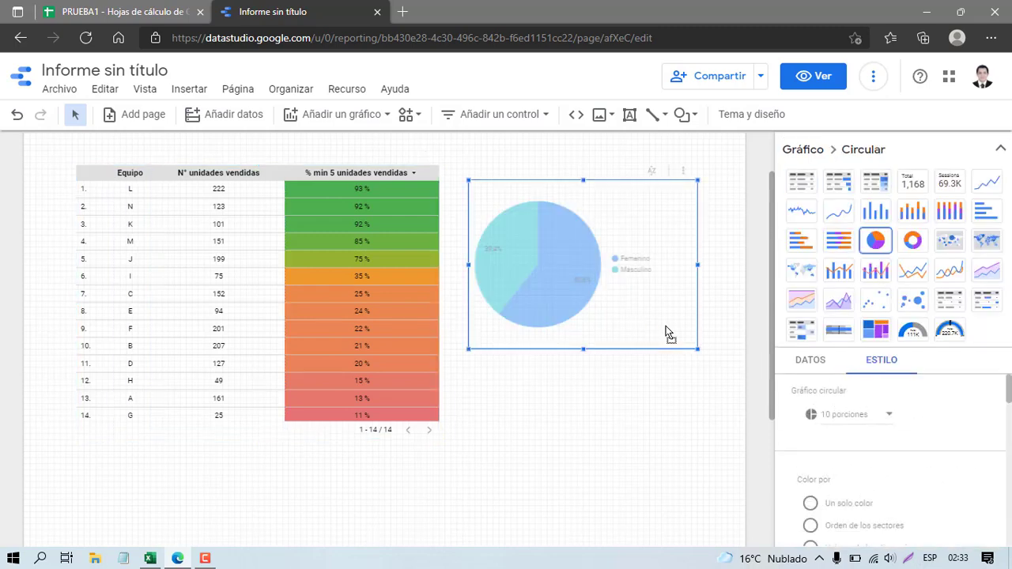
left_click(495, 407)
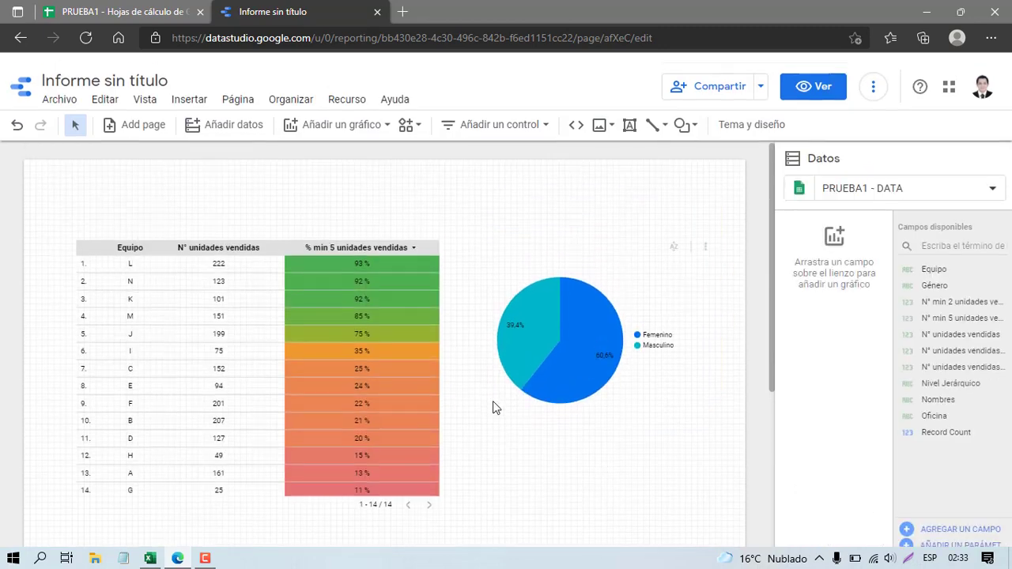
left_click(320, 319)
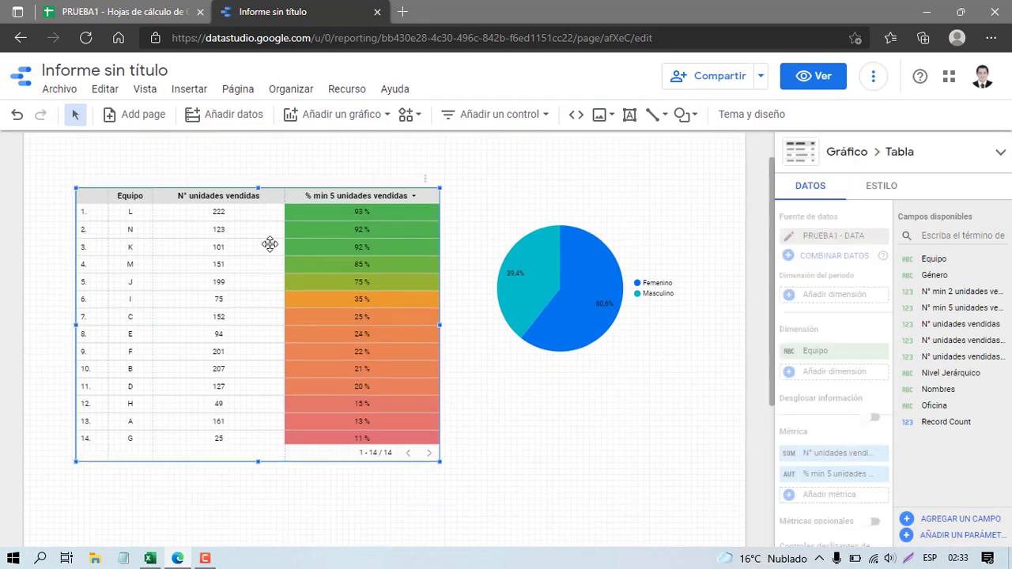
left_click_drag(278, 250, 273, 275)
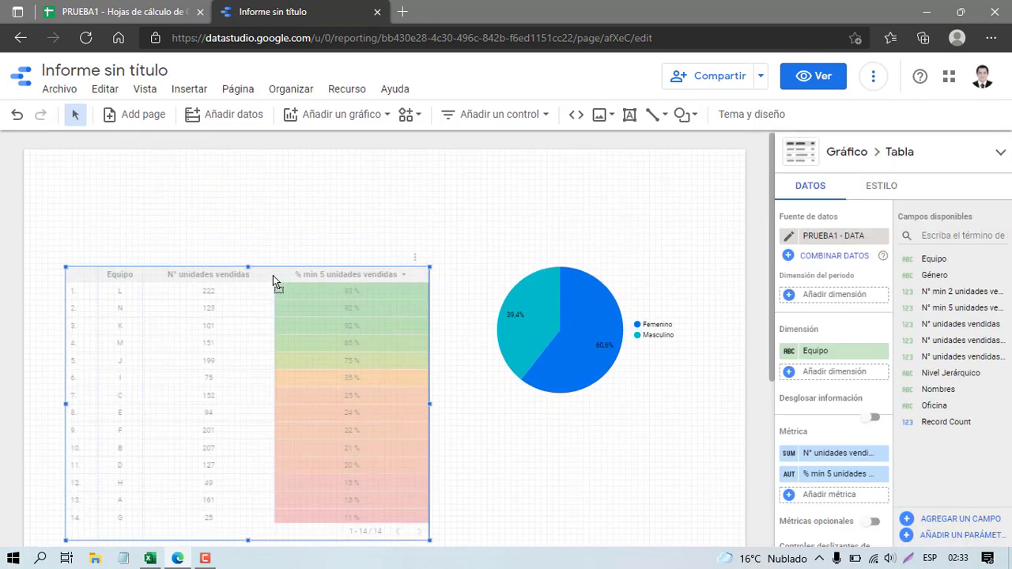
left_click(641, 288)
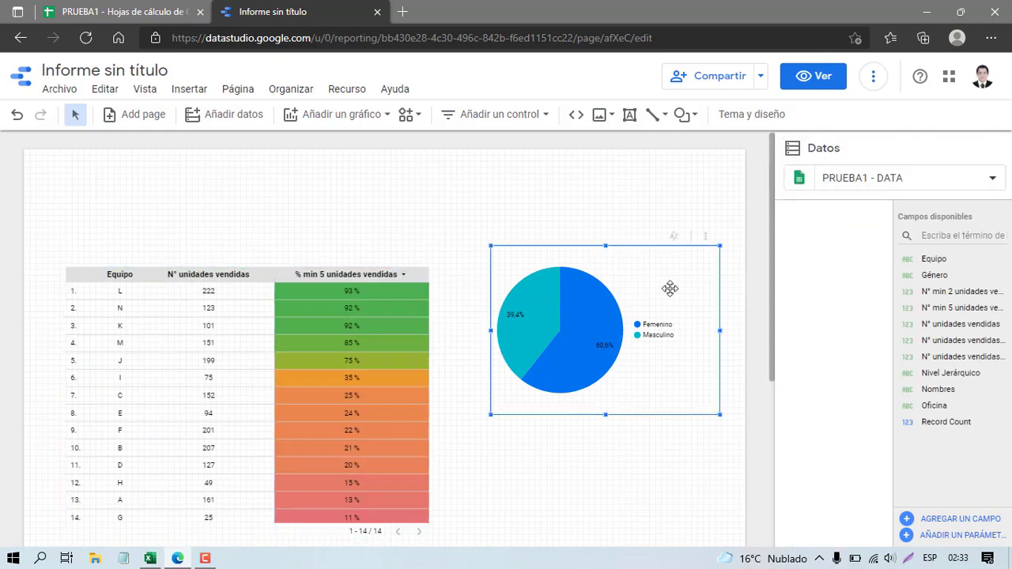
left_click_drag(671, 289, 653, 312)
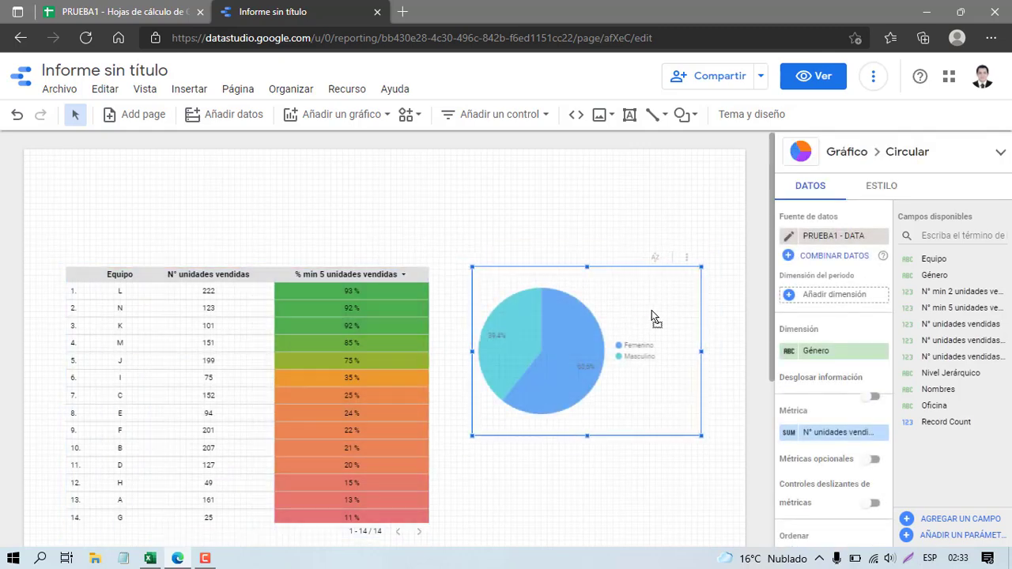
left_click(401, 216)
- Look over the whole report page, from the space above the table and pie chart to the empty area below them
scroll(350, 257, "down", 1)
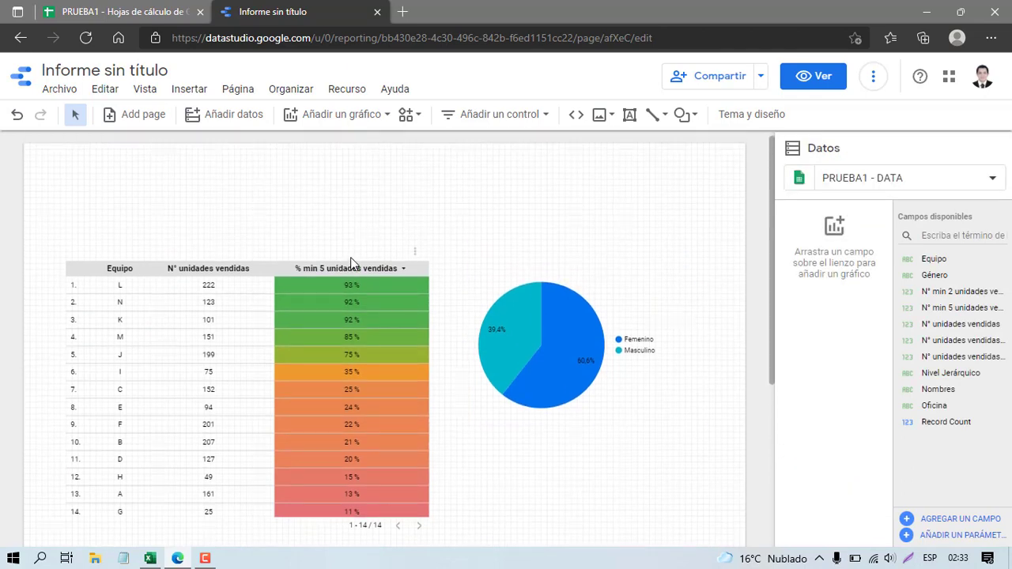
scroll(351, 257, "up", 1)
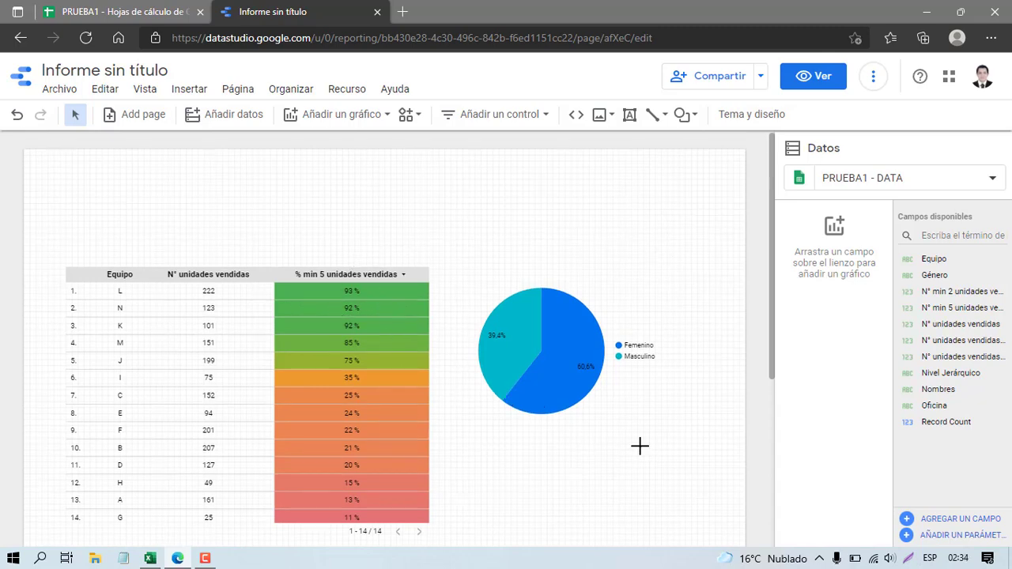
scroll(510, 435, "down", 1)
left_click(414, 403)
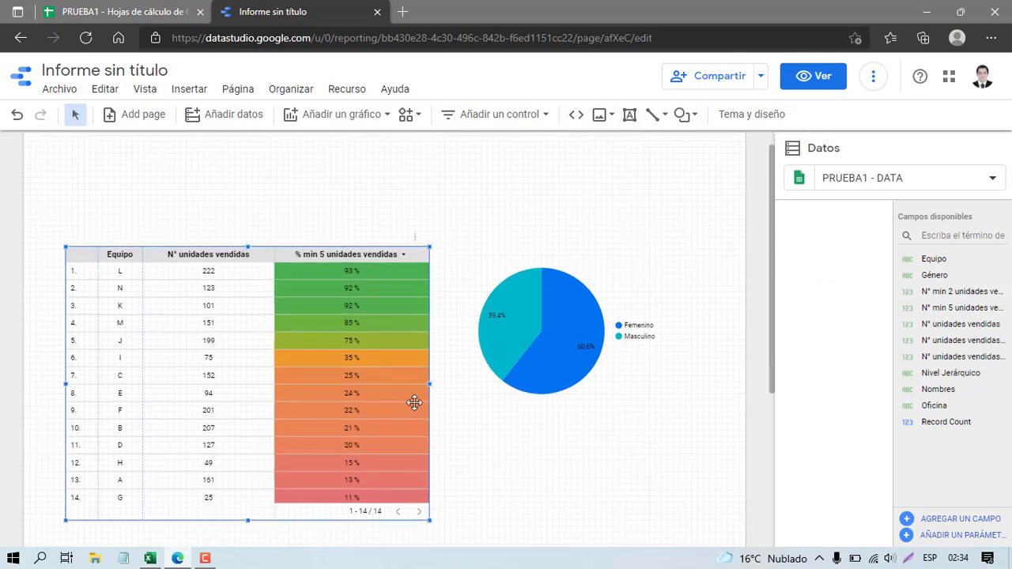
scroll(435, 380, "down", 3)
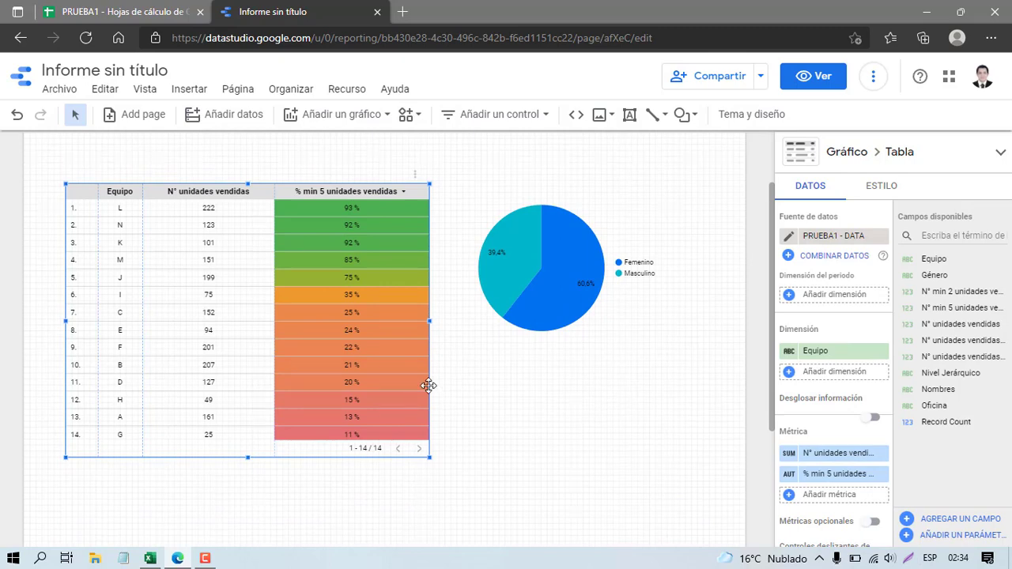
scroll(428, 385, "down", 5)
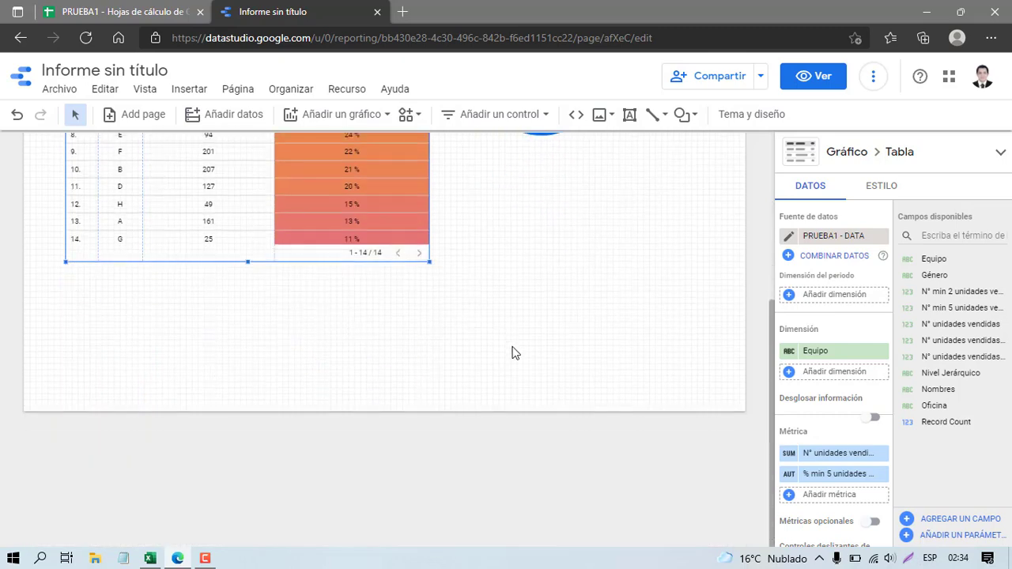
scroll(490, 316, "up", 2)
left_click(325, 361)
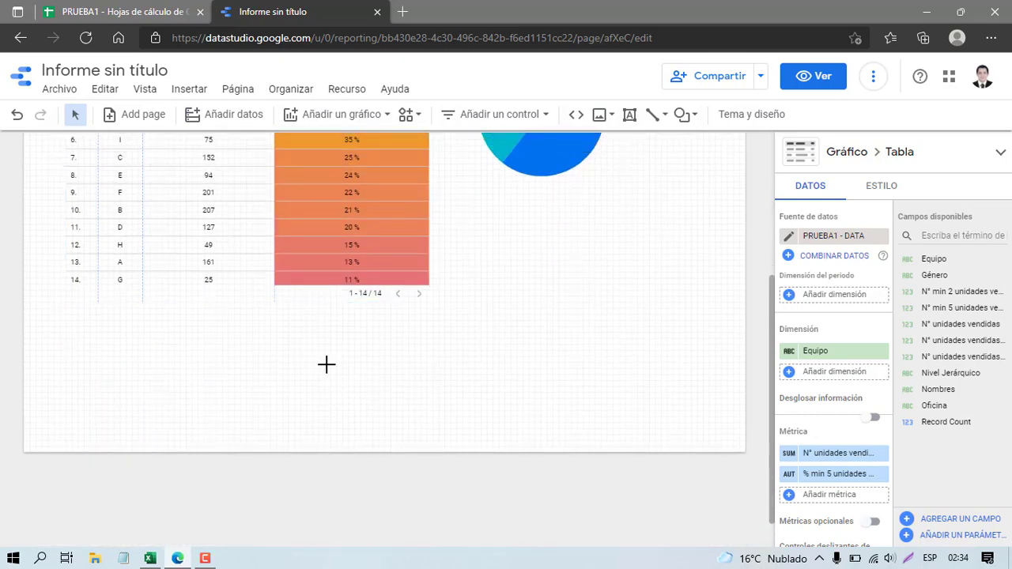
scroll(384, 327, "up", 5)
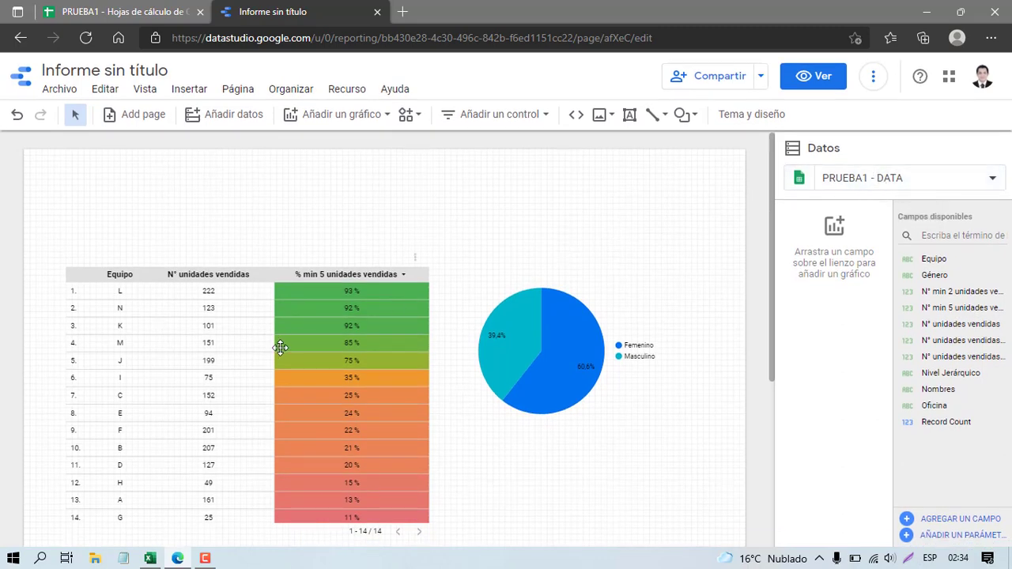
scroll(280, 348, "down", 1)
left_click(289, 322)
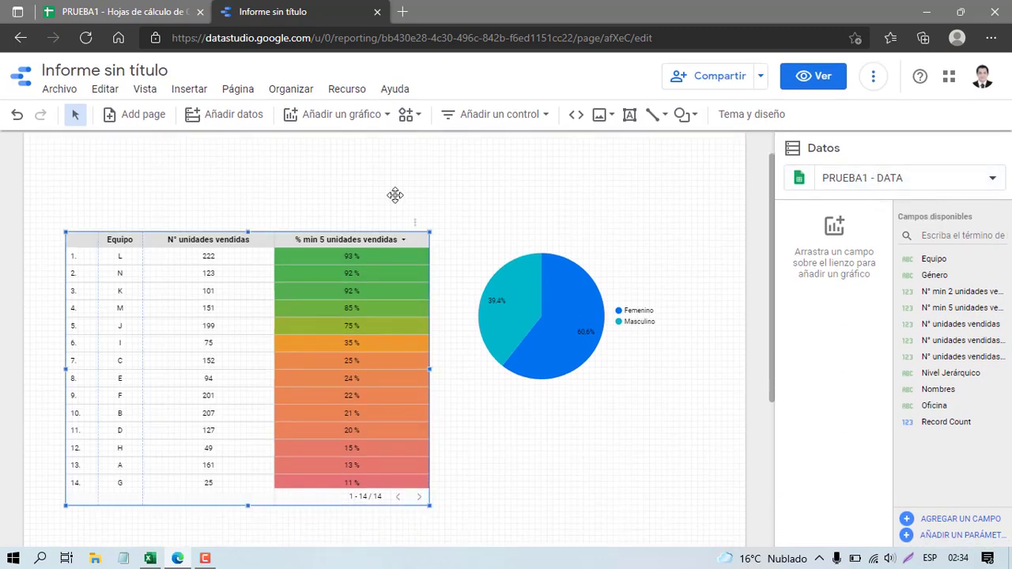
left_click(467, 169)
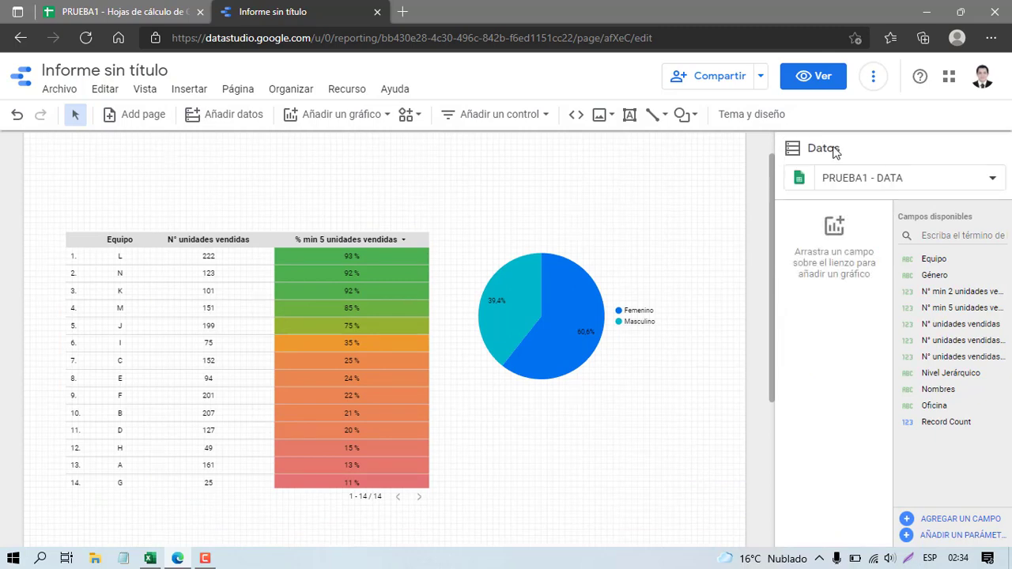
- Set the canvas height to 2000 pixels in the report's layout settings
left_click(921, 179)
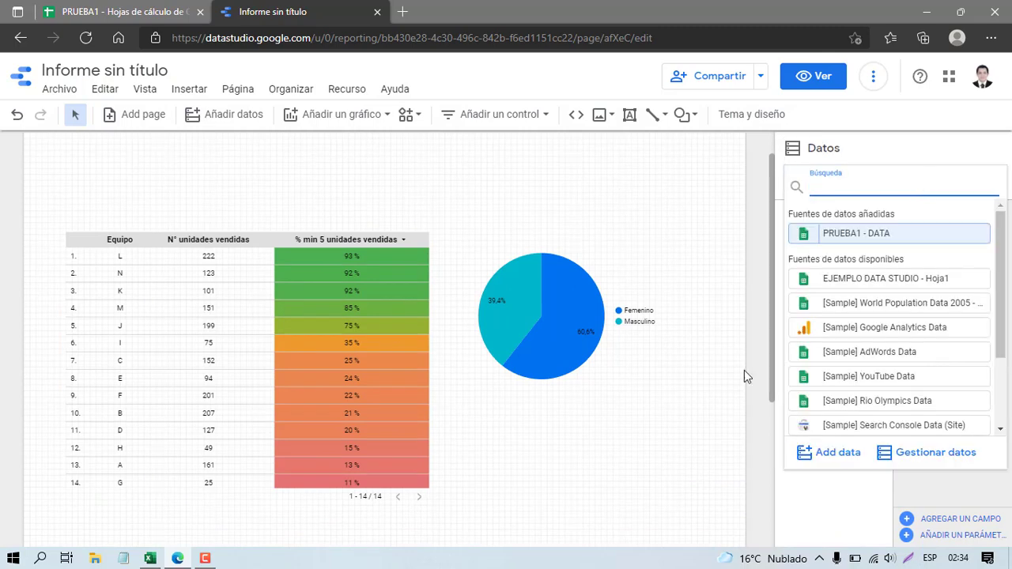
left_click(688, 298)
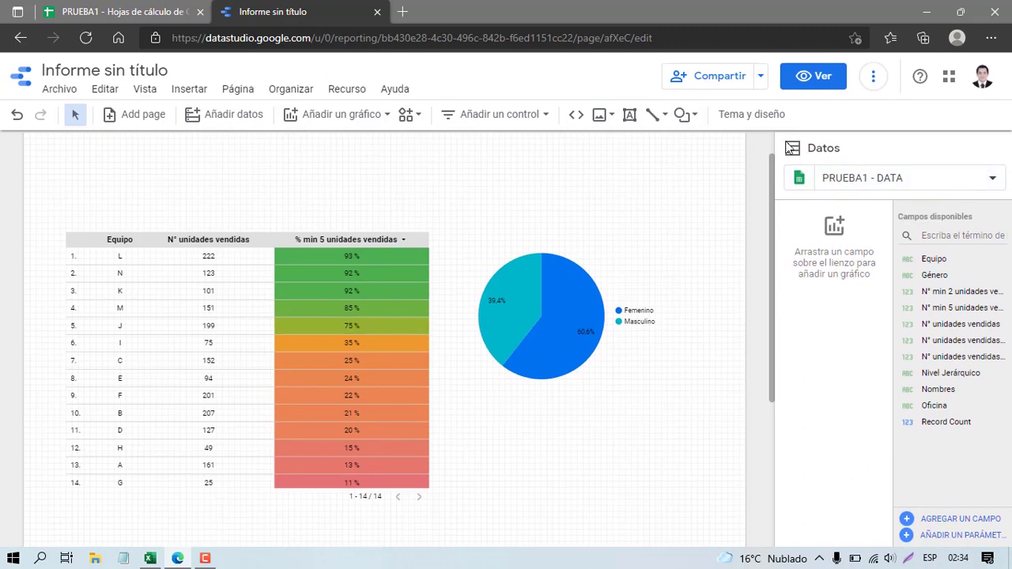
left_click(755, 119)
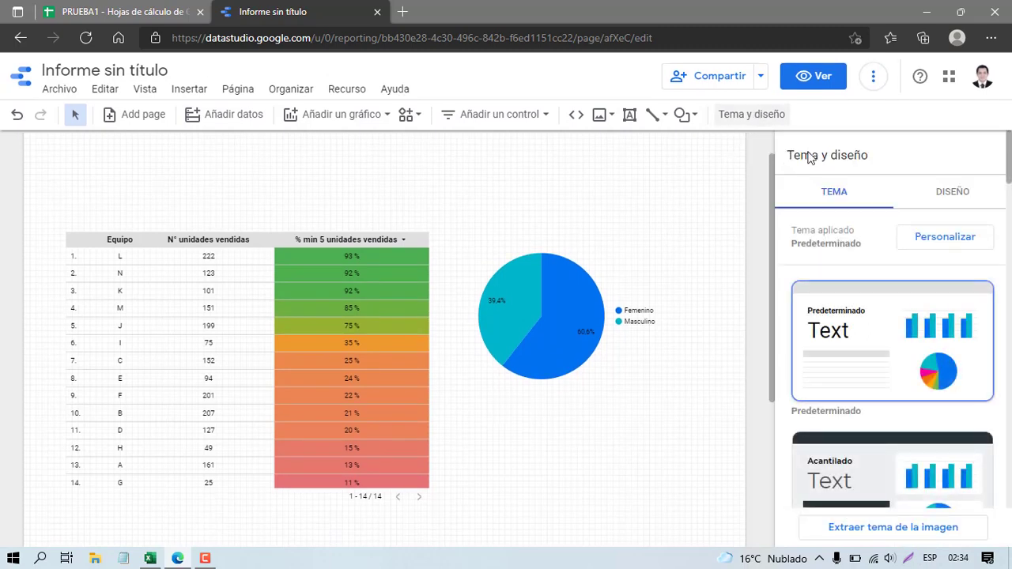
left_click(951, 199)
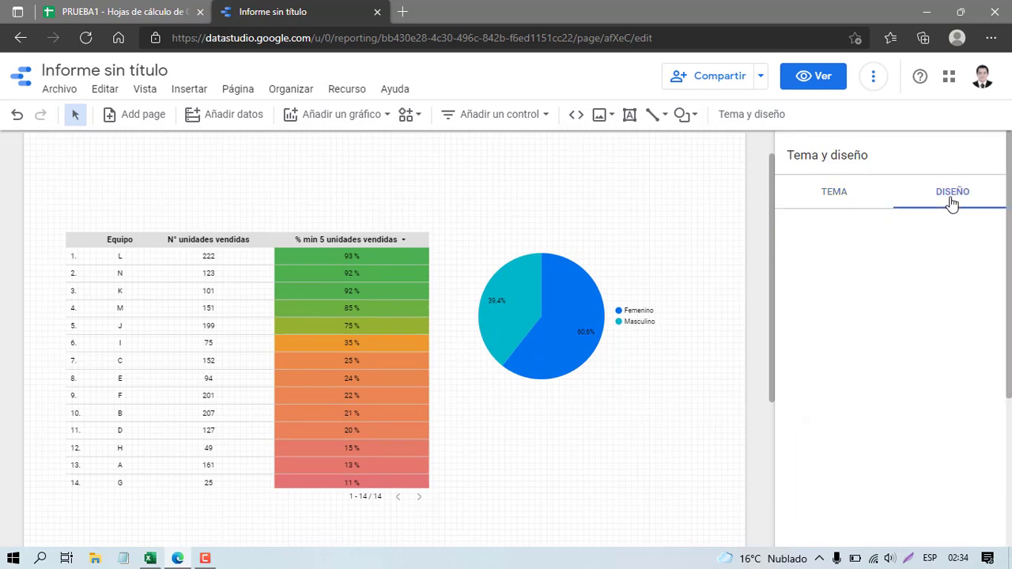
scroll(886, 308, "down", 4)
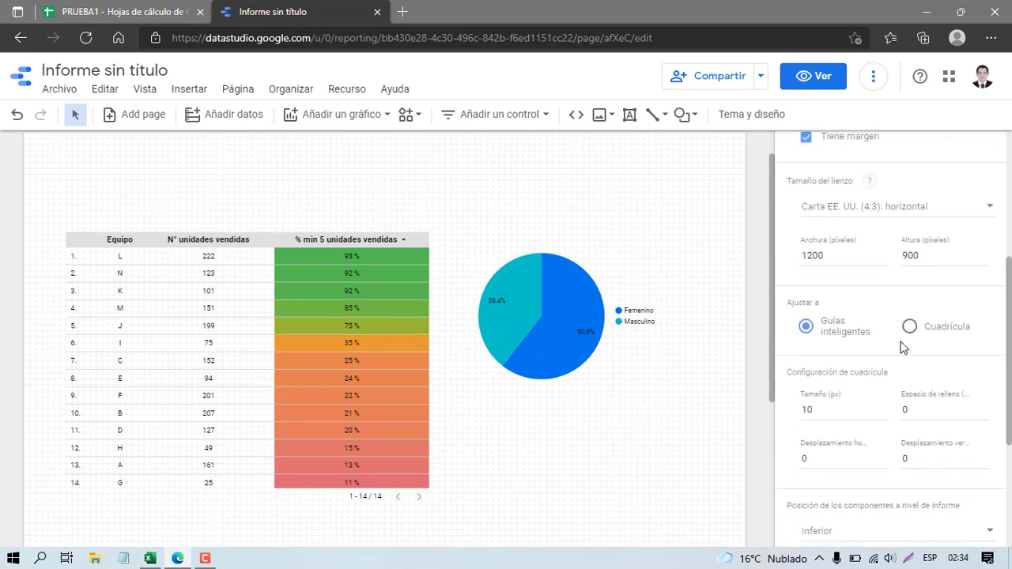
scroll(904, 344, "up", 1)
left_click(909, 300)
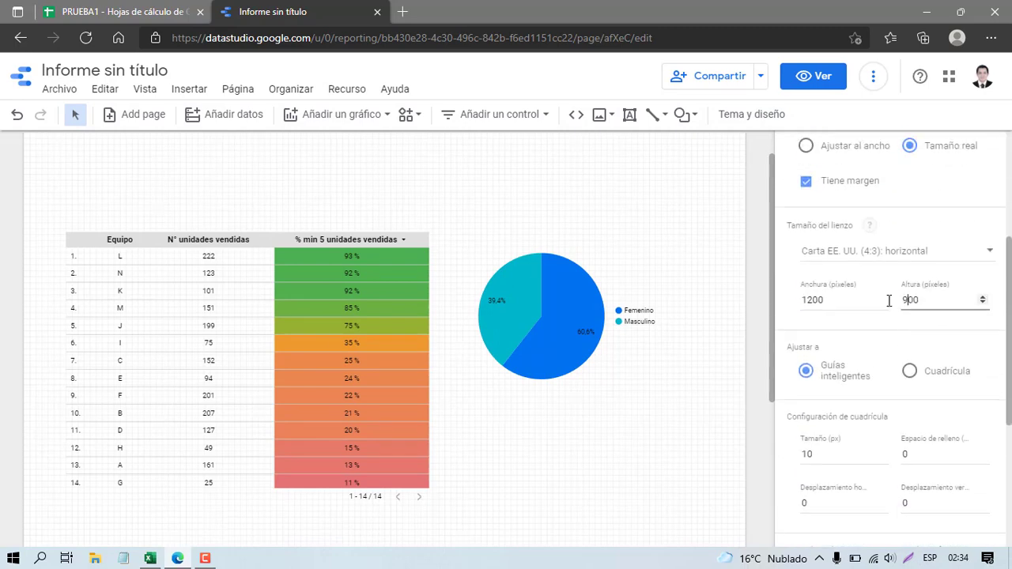
type("2000")
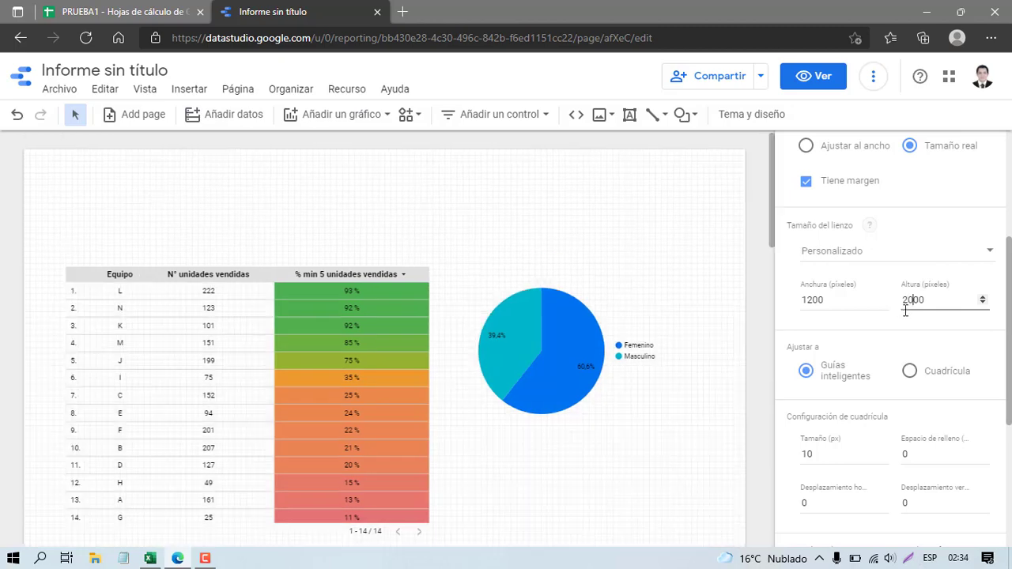
- Duplicate the Equipo table and place the copy directly below the original, aligned with its left edge
scroll(585, 386, "down", 14)
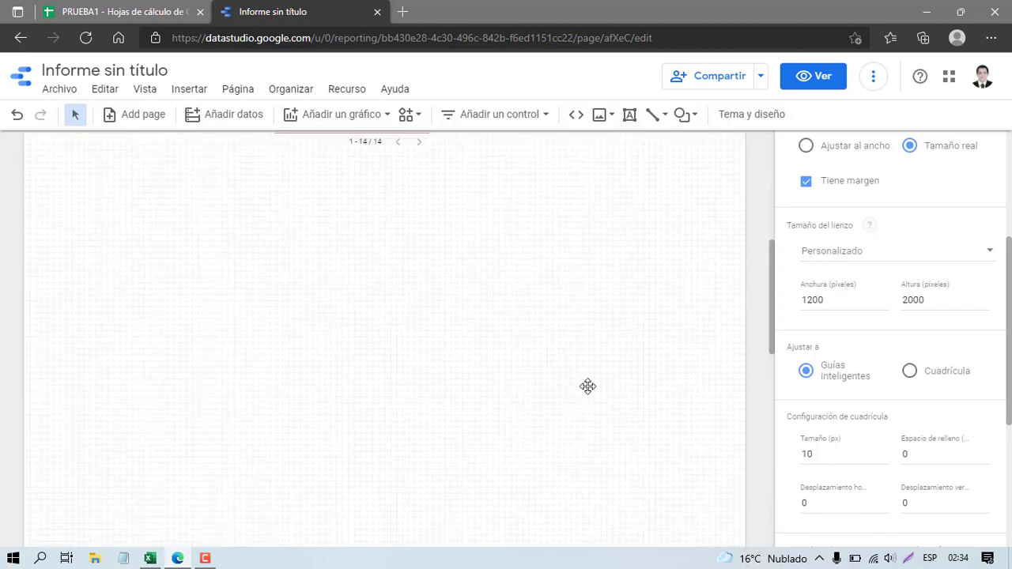
scroll(347, 359, "up", 4)
left_click(307, 353)
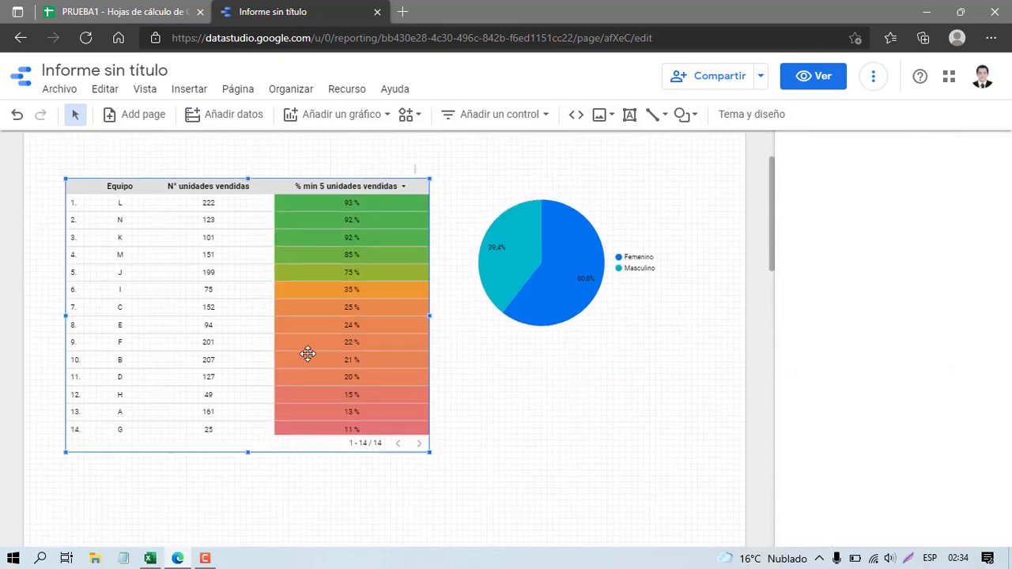
scroll(316, 360, "down", 4)
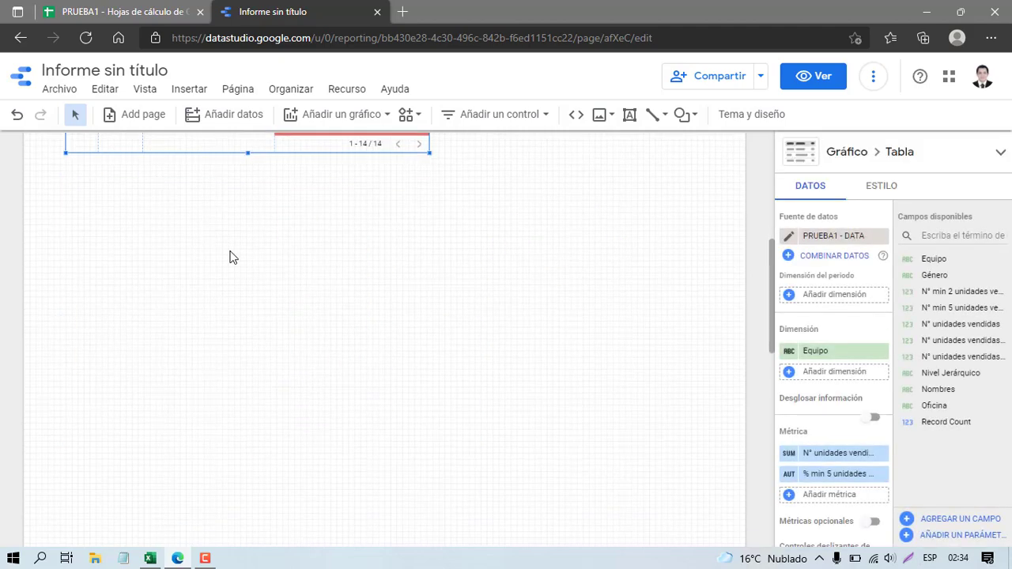
left_click(290, 162)
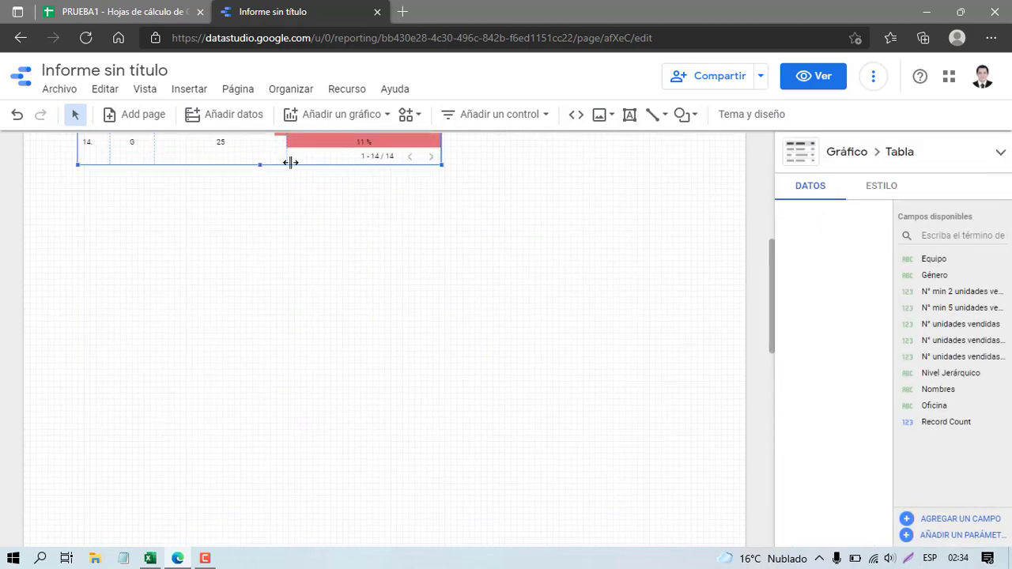
left_click_drag(294, 162, 282, 457)
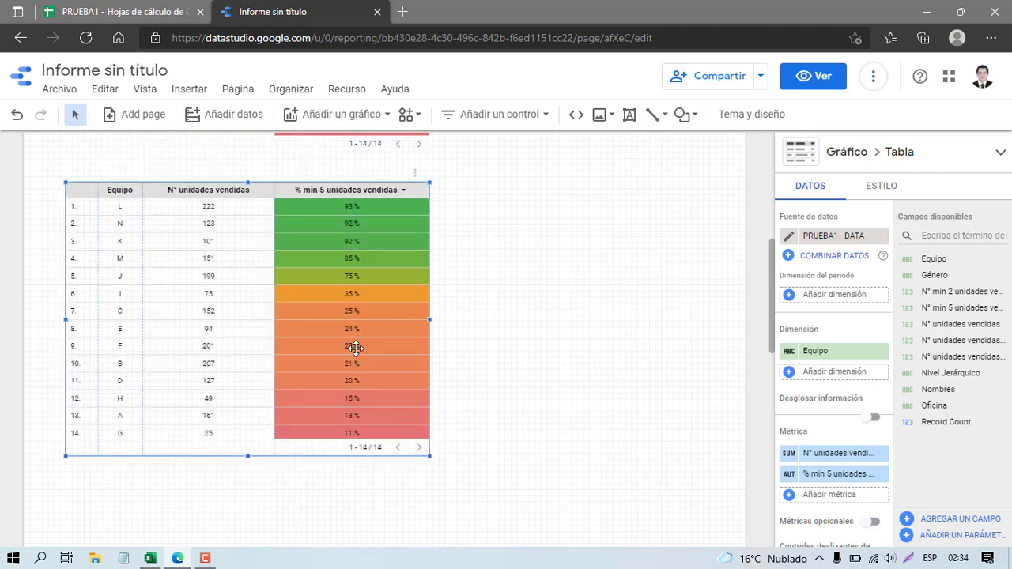
- Replace the copied table's N° unidades vendidas metric with N° unidades vendidas al contado and widen that column to fit its header
left_click(815, 463)
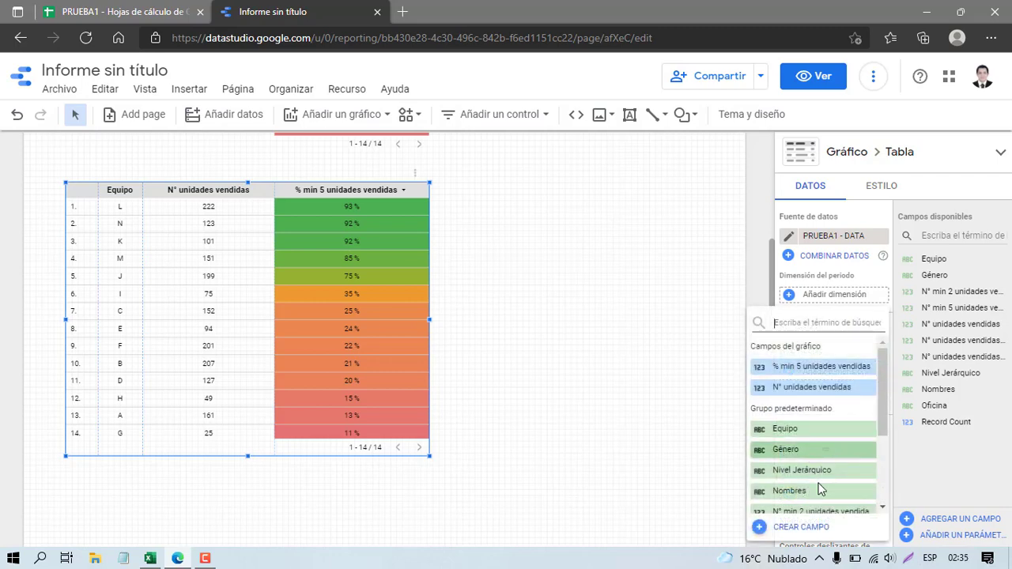
scroll(820, 490, "down", 1)
scroll(820, 489, "down", 3)
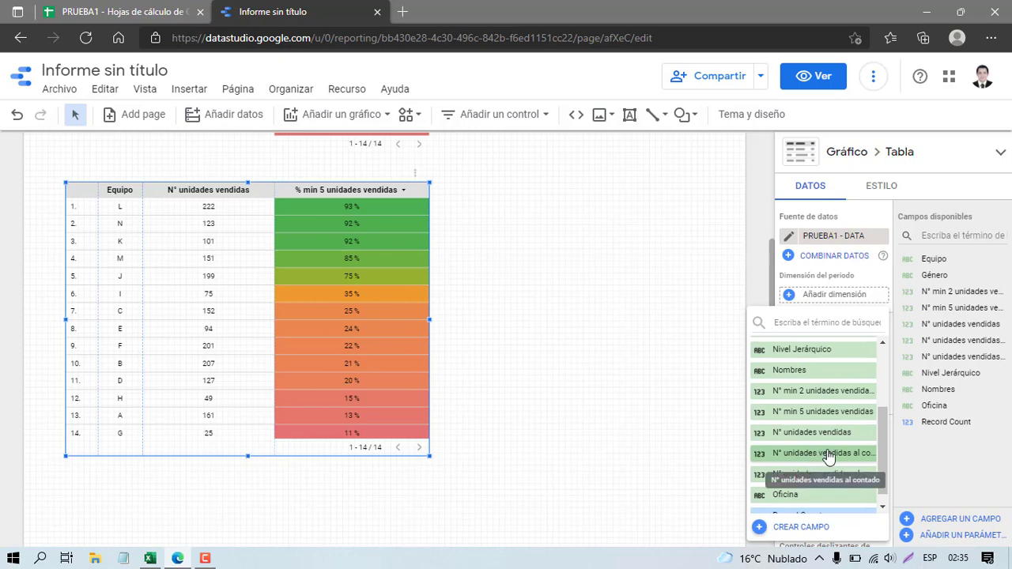
left_click(828, 456)
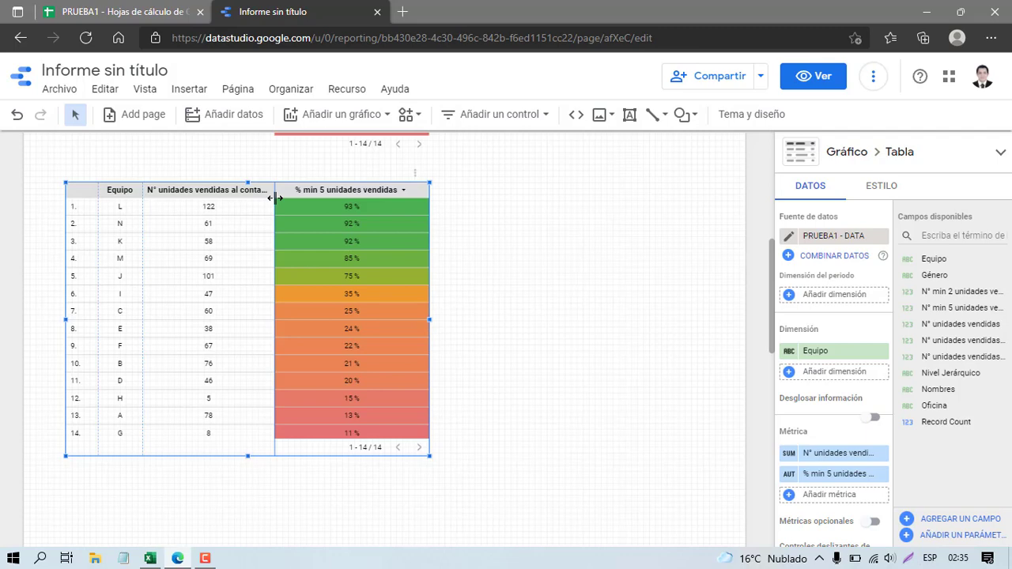
left_click_drag(274, 197, 306, 198)
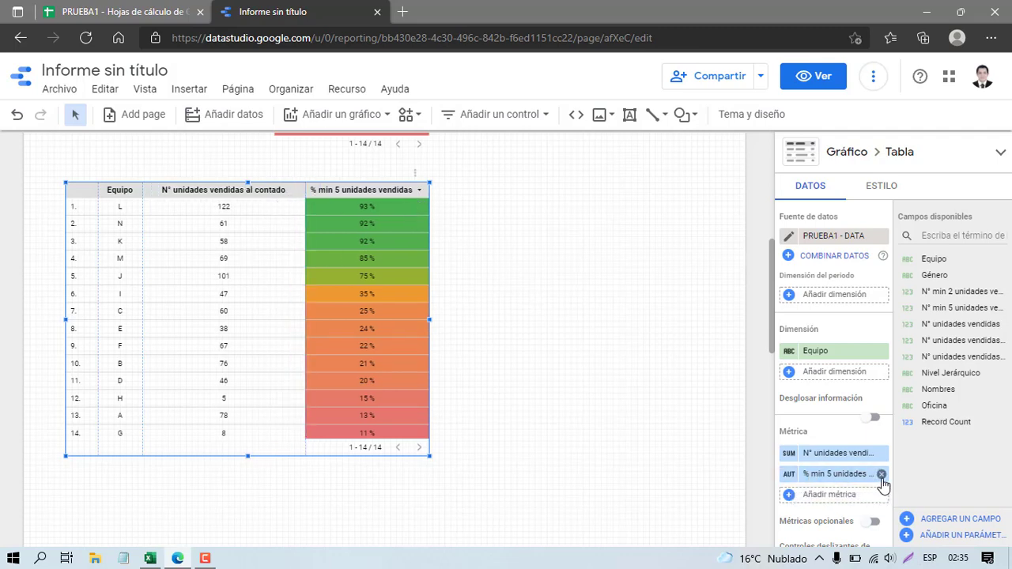
- Remove the % min 5 unidades vendidas metric from the copied table and start a calculated field named % min 2 unidades vendidas al contado
left_click(881, 475)
left_click(798, 479)
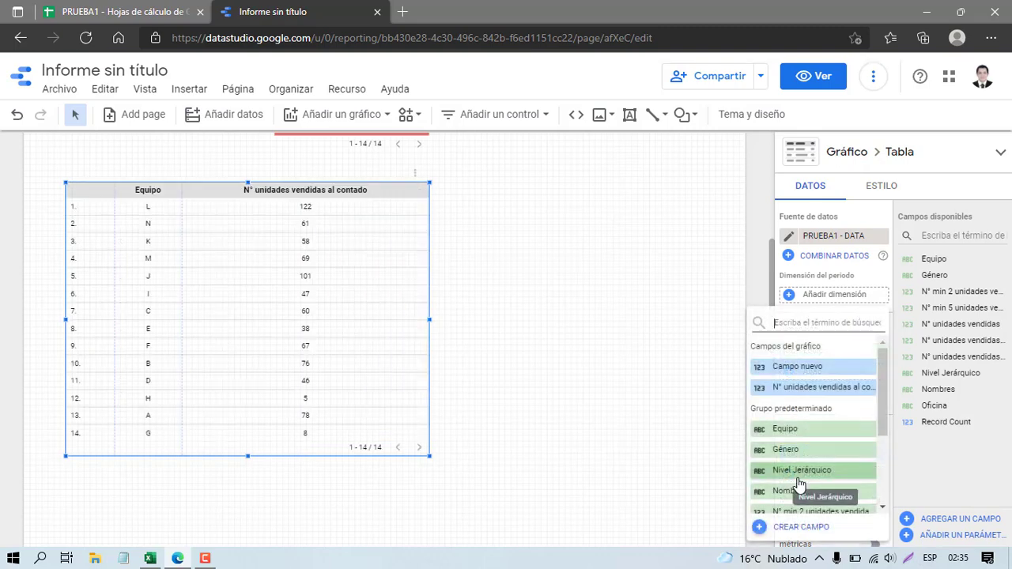
scroll(791, 490, "down", 3)
left_click(783, 529)
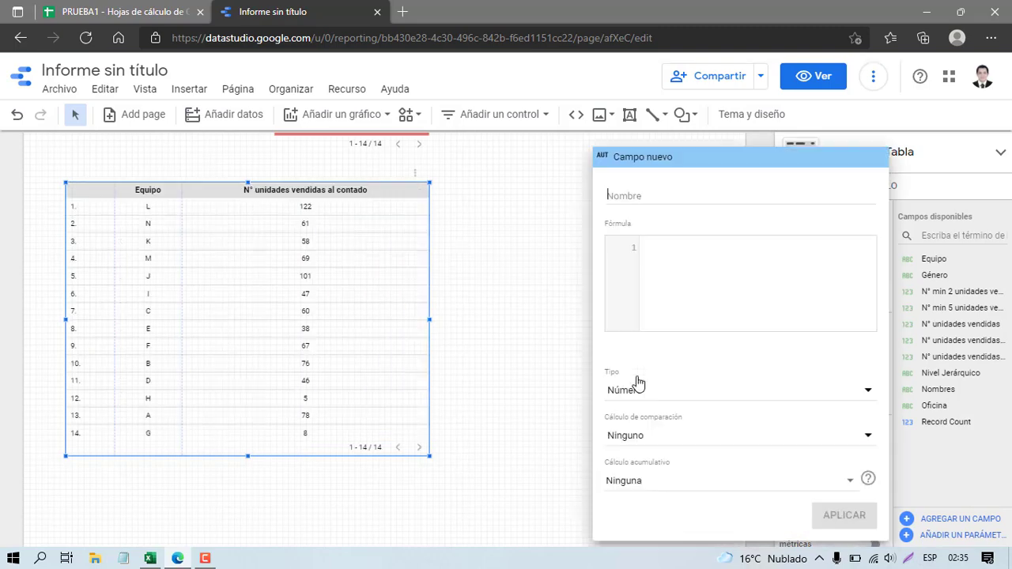
type("% min 2 unidades vendidas al co")
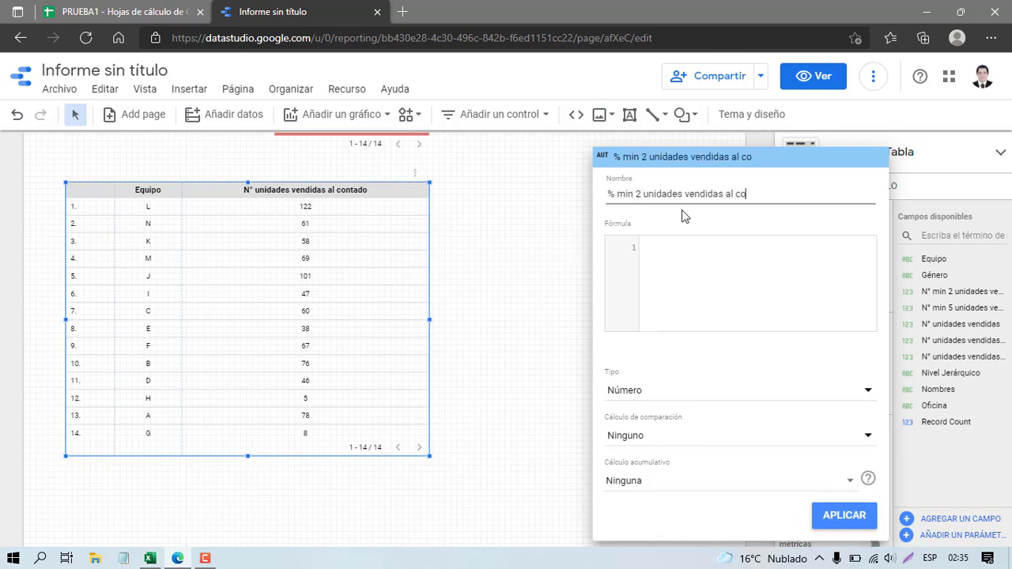
- Begin the field's formula with COUNT of N° min 2 unidades vendidas al contado divided by a second COUNT function
left_click(731, 285)
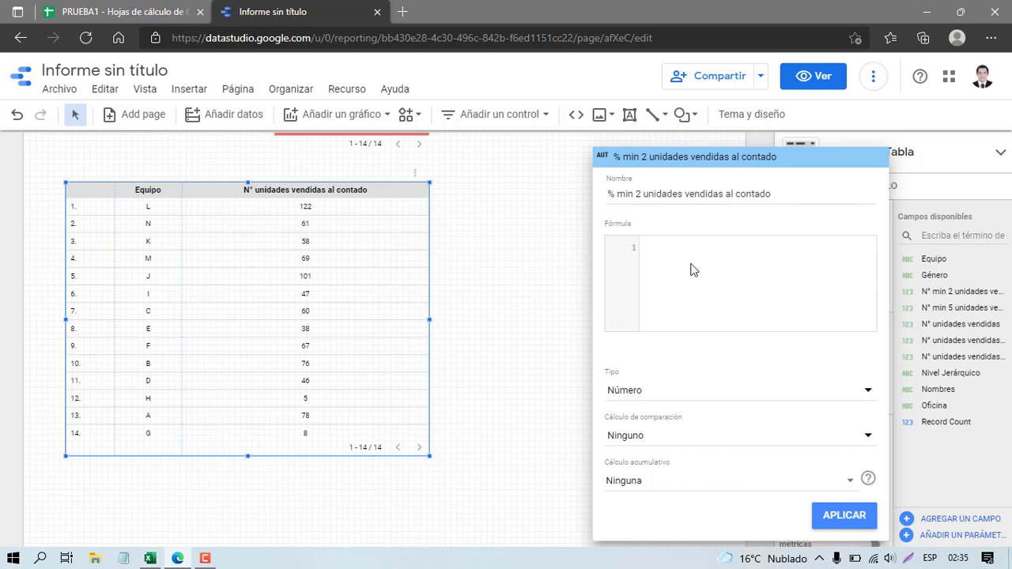
type("count")
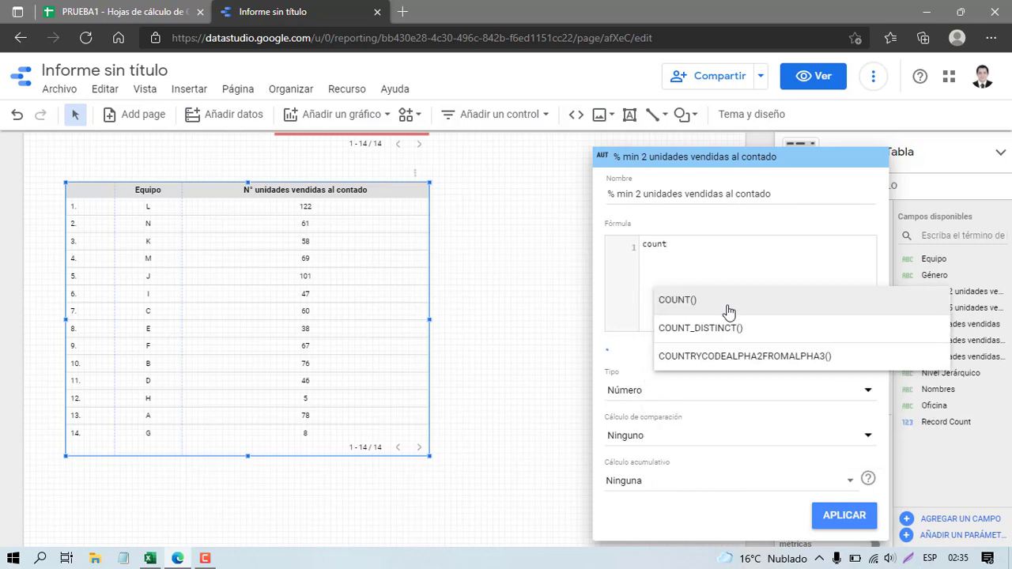
left_click(727, 308)
type("n°")
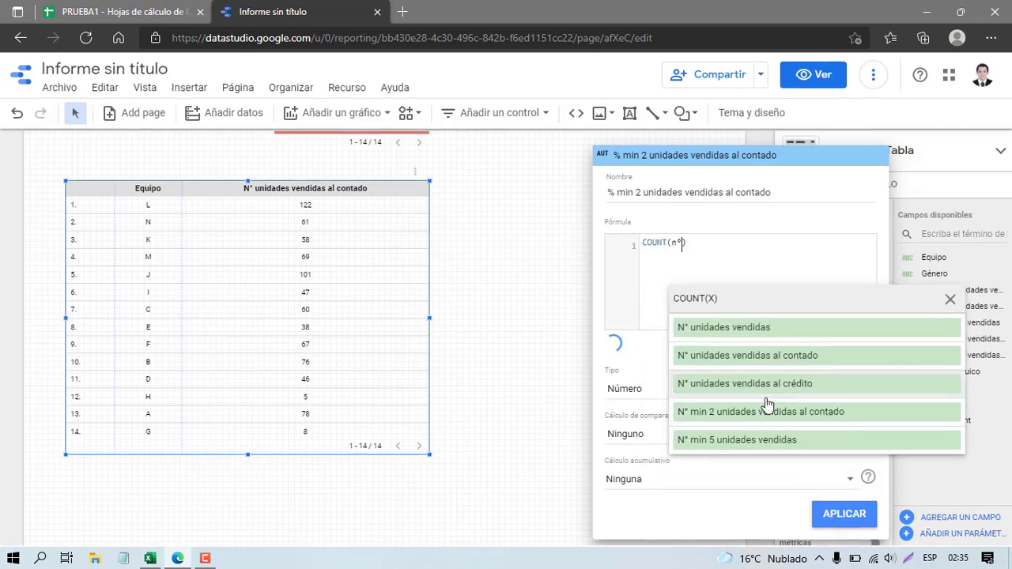
left_click(751, 419)
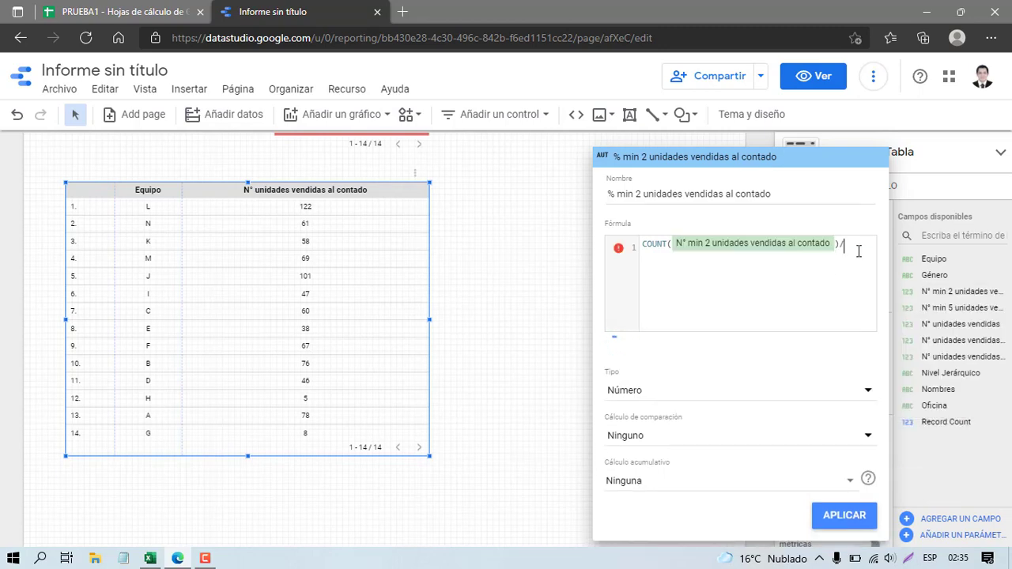
type("count")
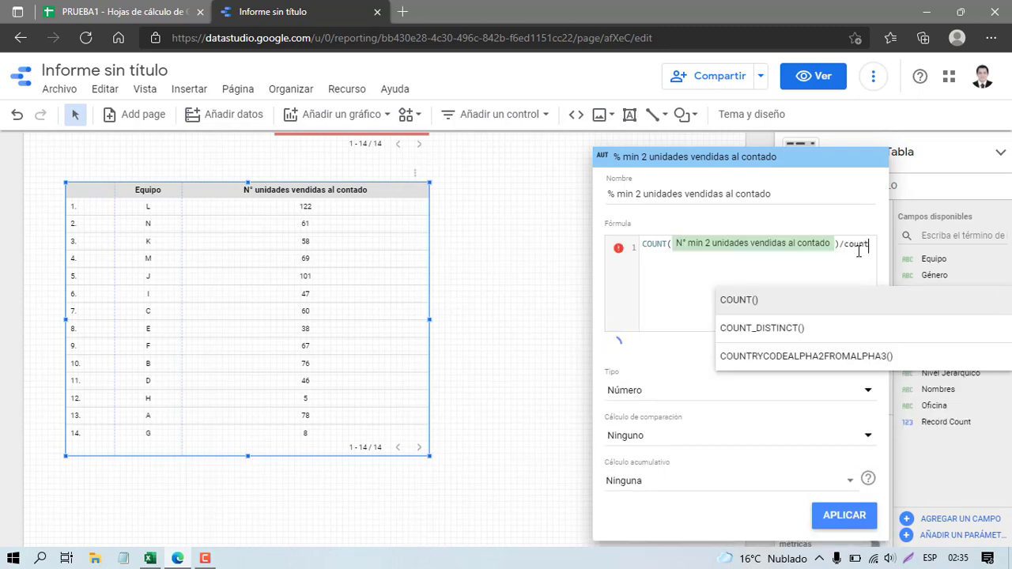
left_click(837, 304)
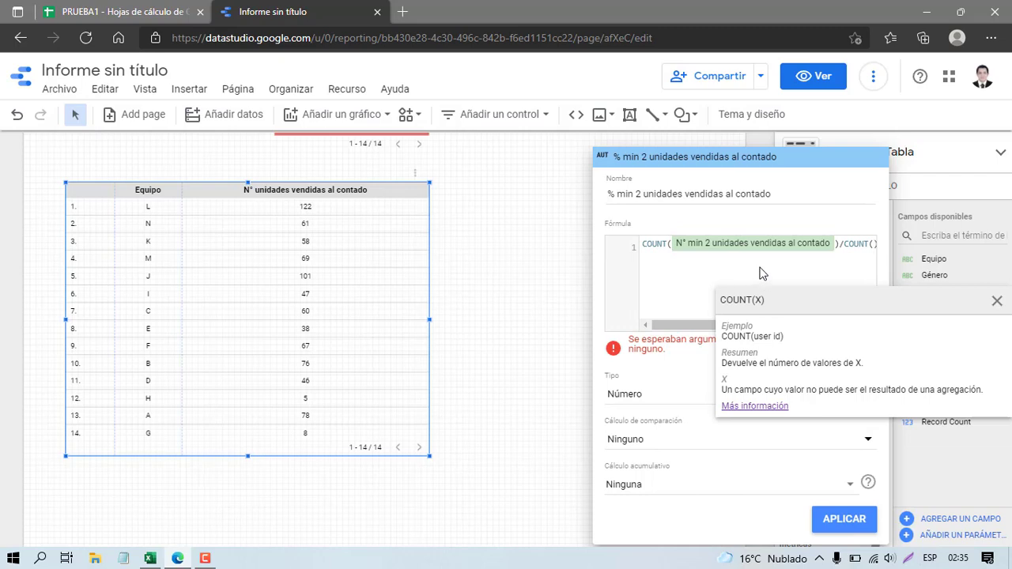
- Use N° min 2 unidades vendidas al contado as the denominator's COUNT argument, apply the calculated field and close its editor
type("n° u")
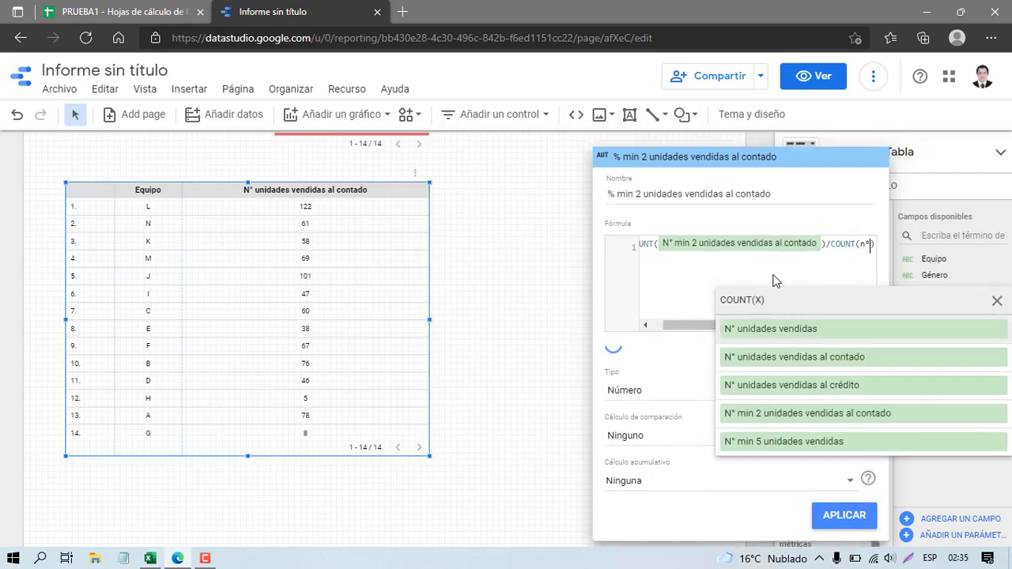
type("nid")
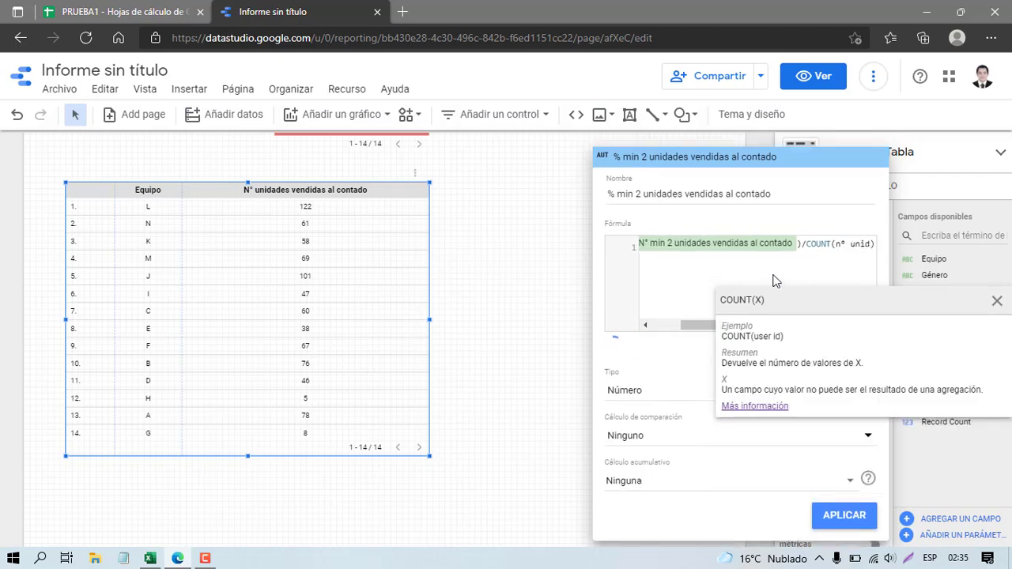
left_click(997, 302)
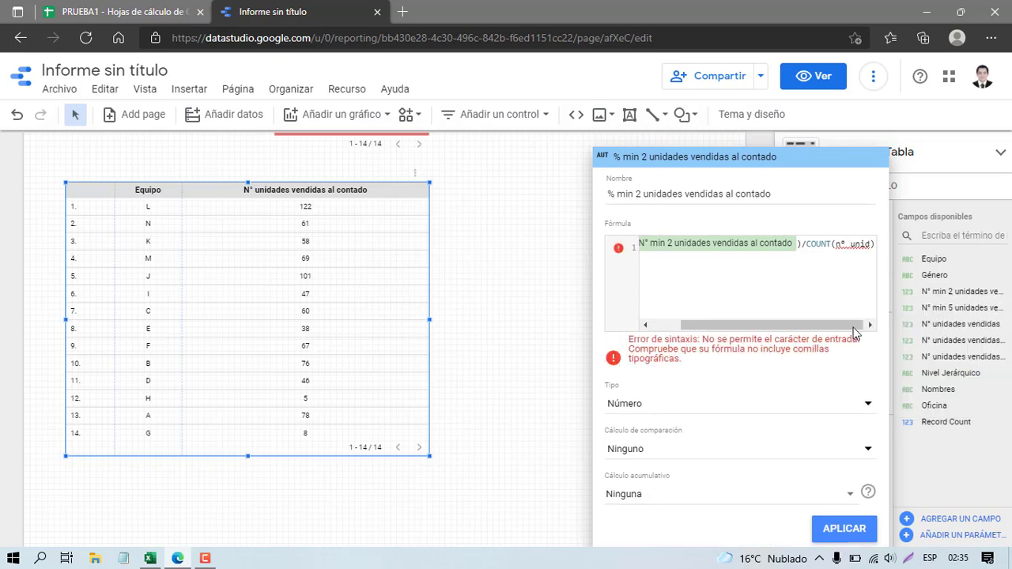
left_click(871, 248)
key("BackSpace")
key("BackSpace")
key("BackSpace")
key("BackSpace")
key("BackSpace")
key("BackSpace")
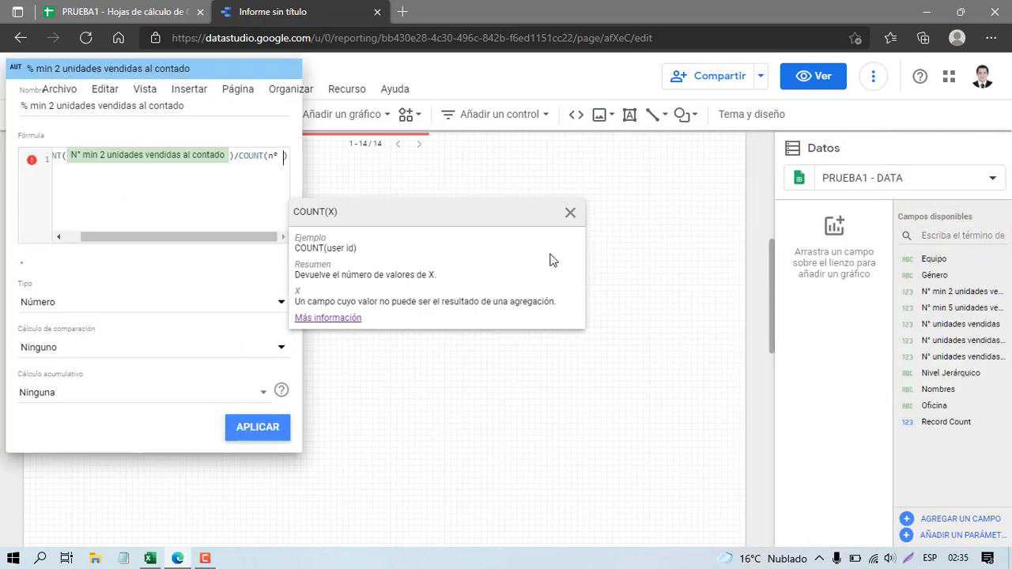
scroll(436, 329, "down", 3)
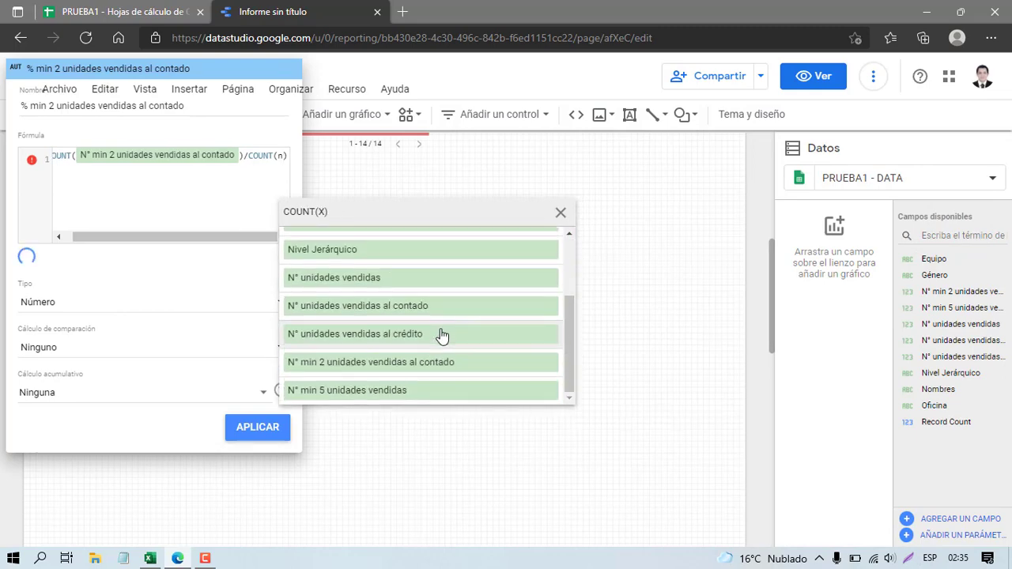
left_click(421, 370)
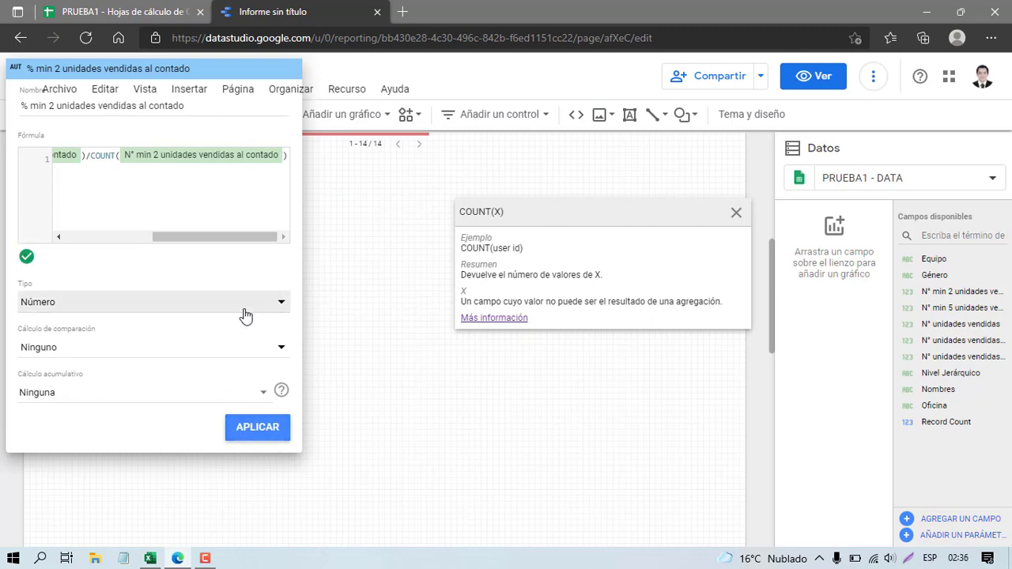
scroll(275, 323, "left", 3)
left_click(261, 428)
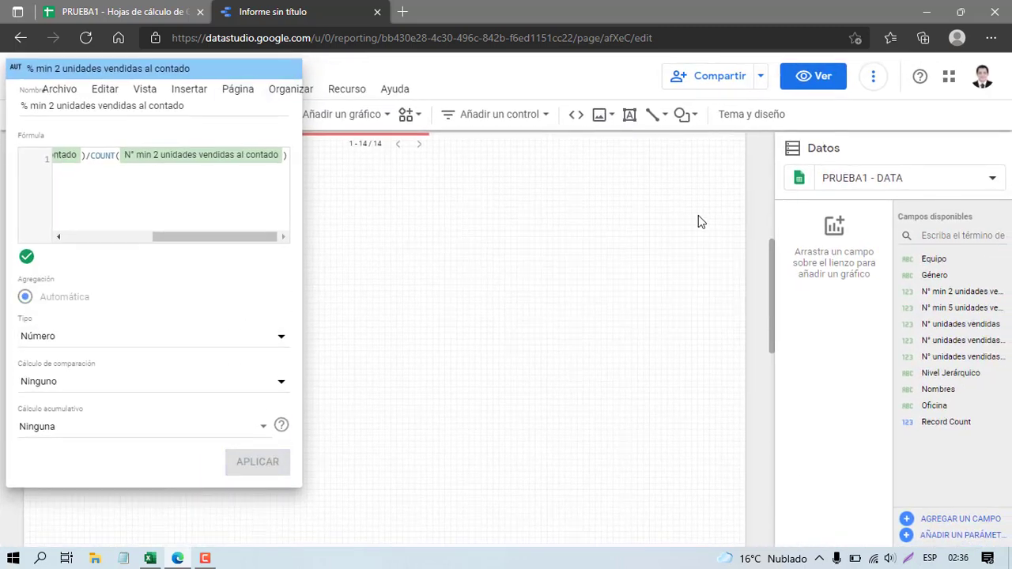
left_click(479, 355)
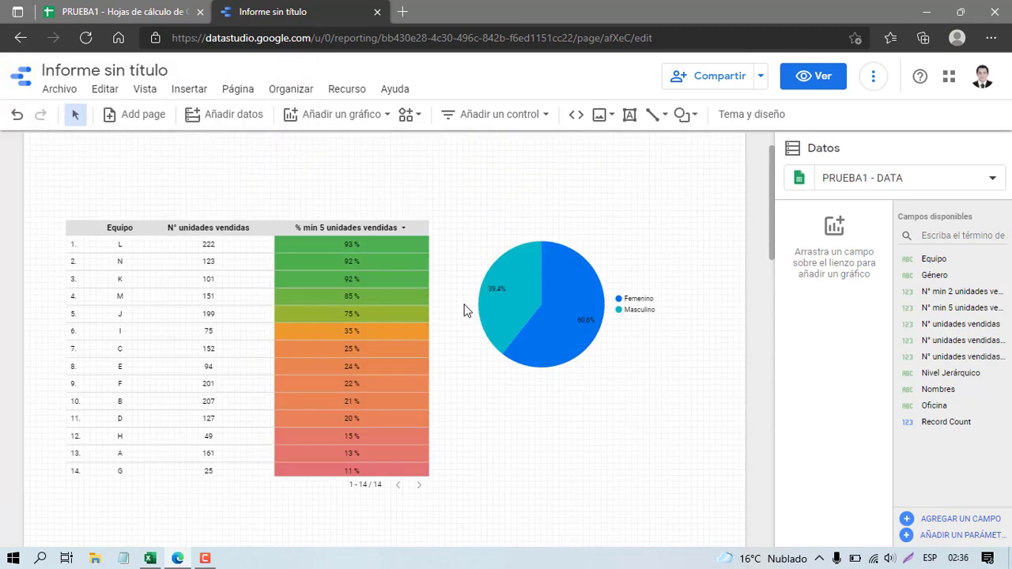
- Start a new calculated metric named % min 2 unidades vendidas al contado in the lower team table
left_click(357, 349)
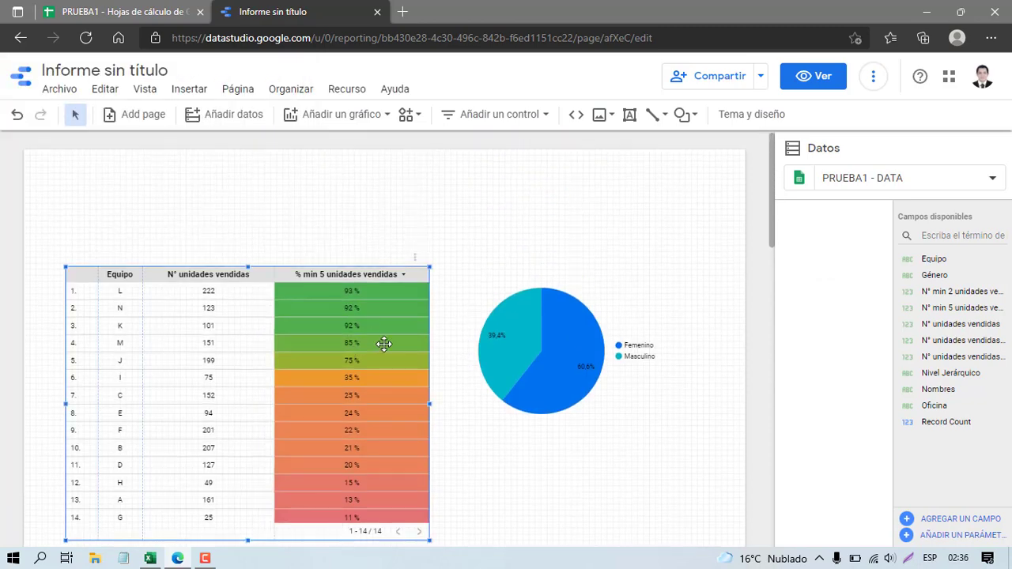
scroll(384, 343, "down", 5)
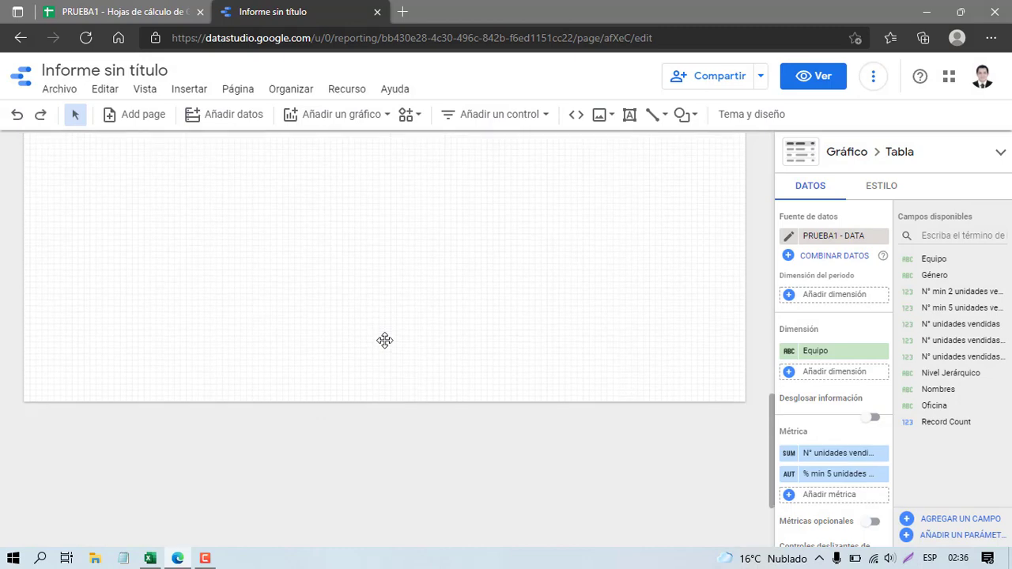
scroll(385, 340, "up", 5)
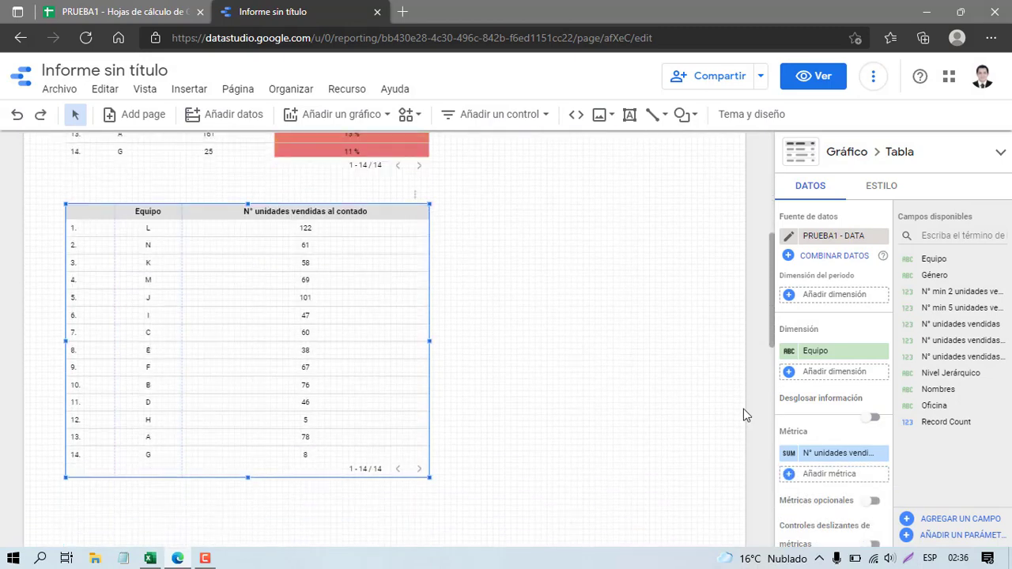
left_click(829, 474)
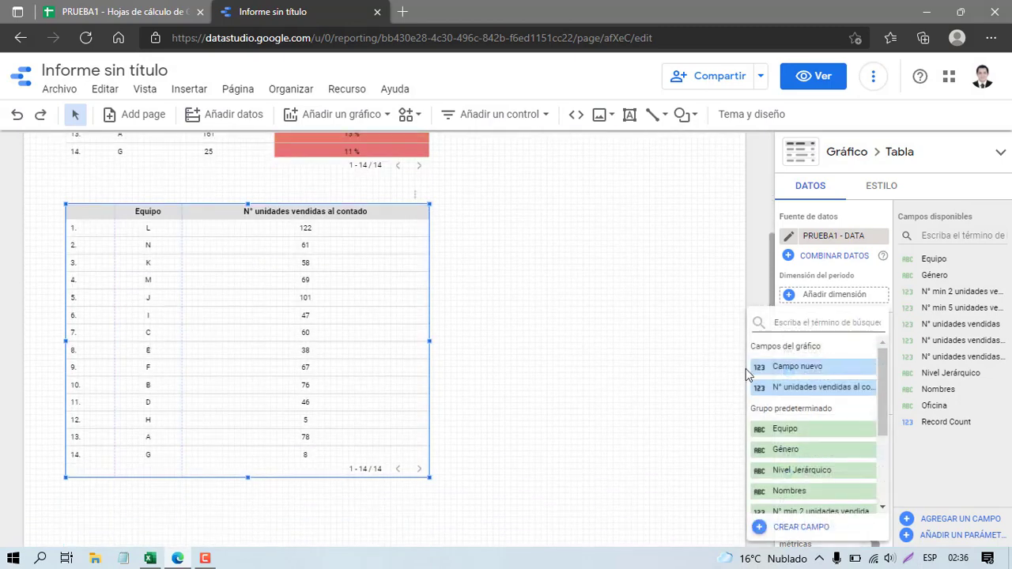
left_click(769, 528)
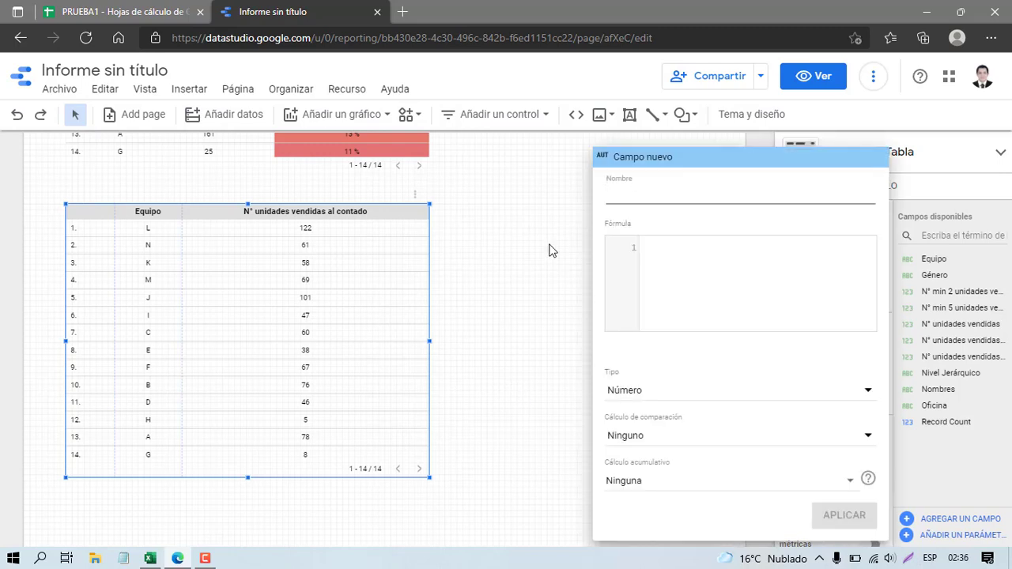
type("% min 2 unidades vendidas a")
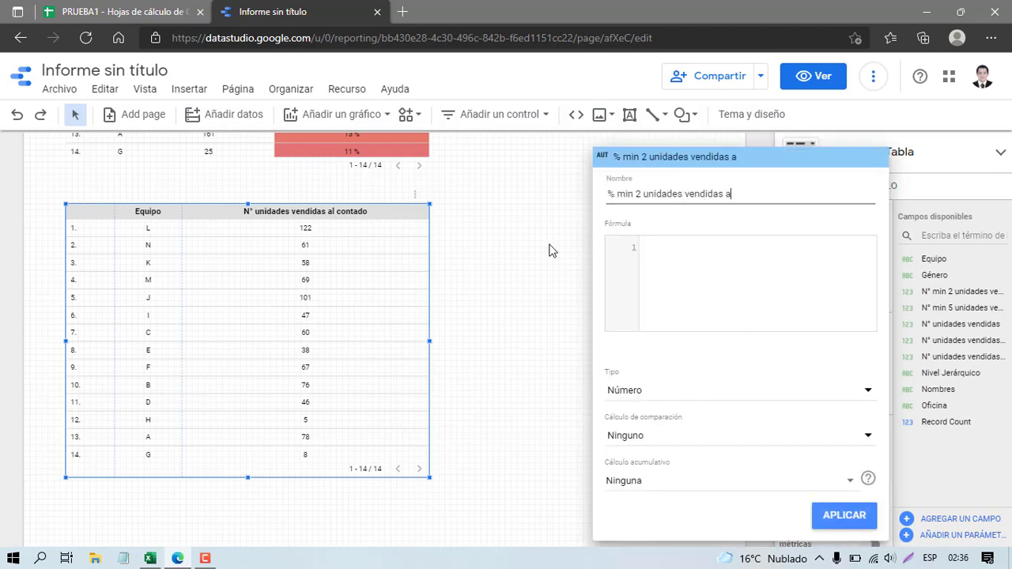
- Enter the field's formula as COUNT(N° min 2 unidades vendidas al contado)/COUNT(N° unidades vendidas al contado)
left_click(703, 271)
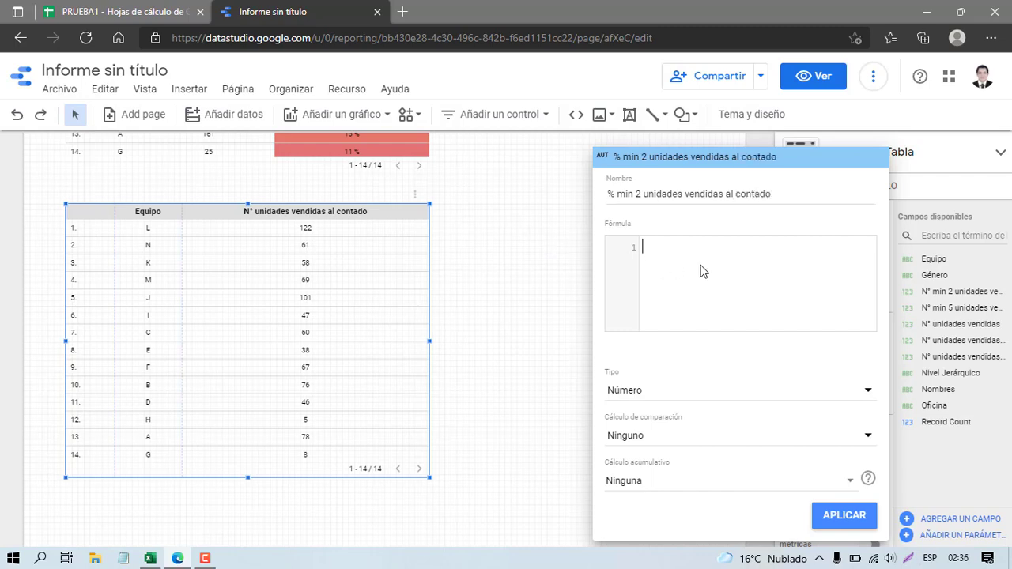
type("coun")
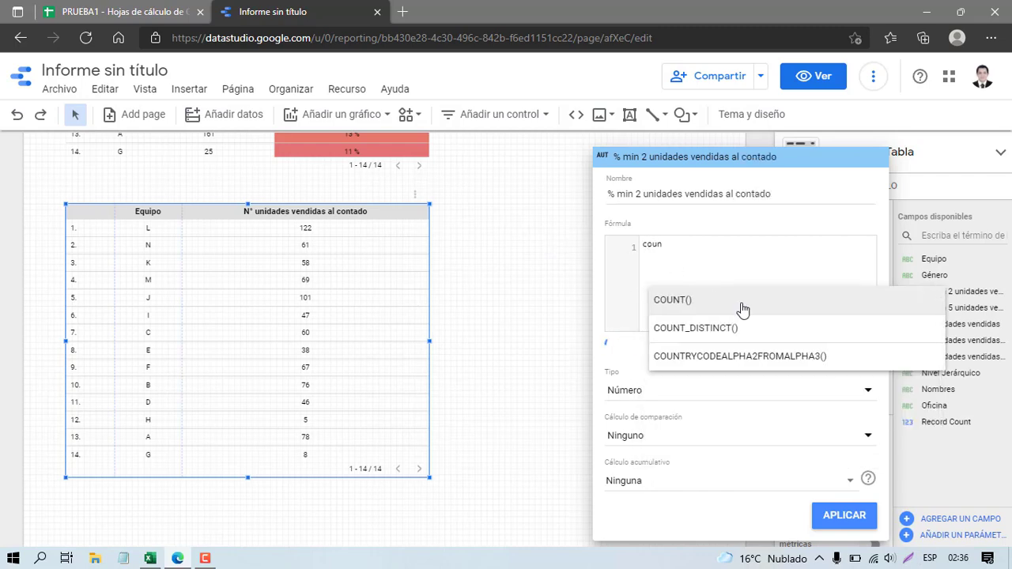
left_click(743, 305)
type("n°")
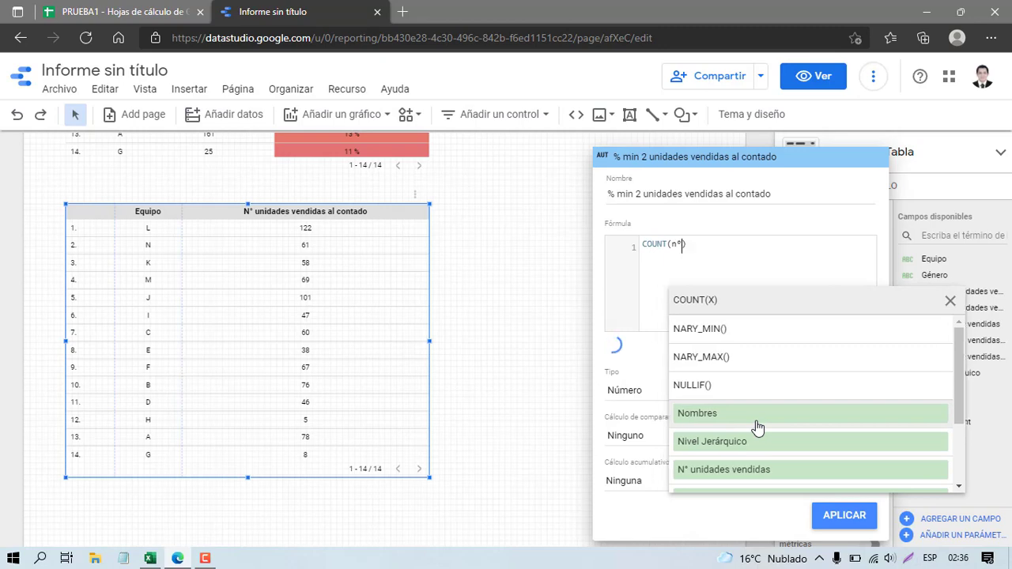
left_click(797, 416)
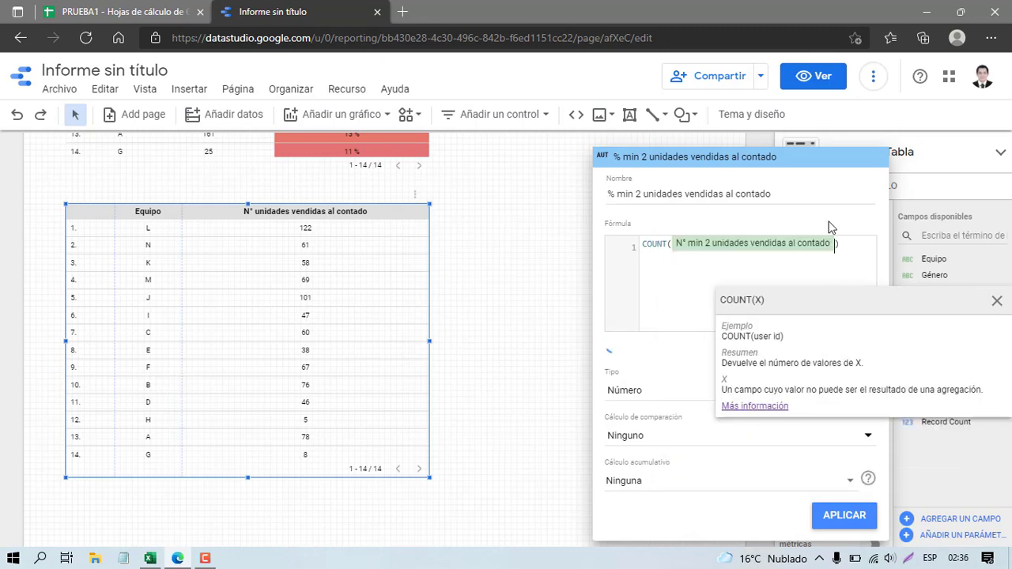
left_click(855, 243)
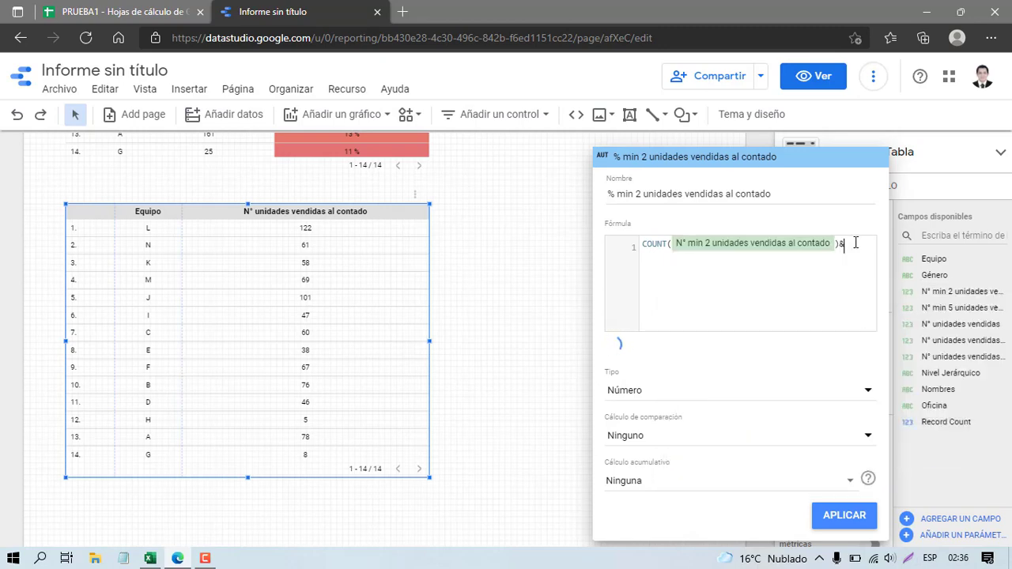
type("/cou")
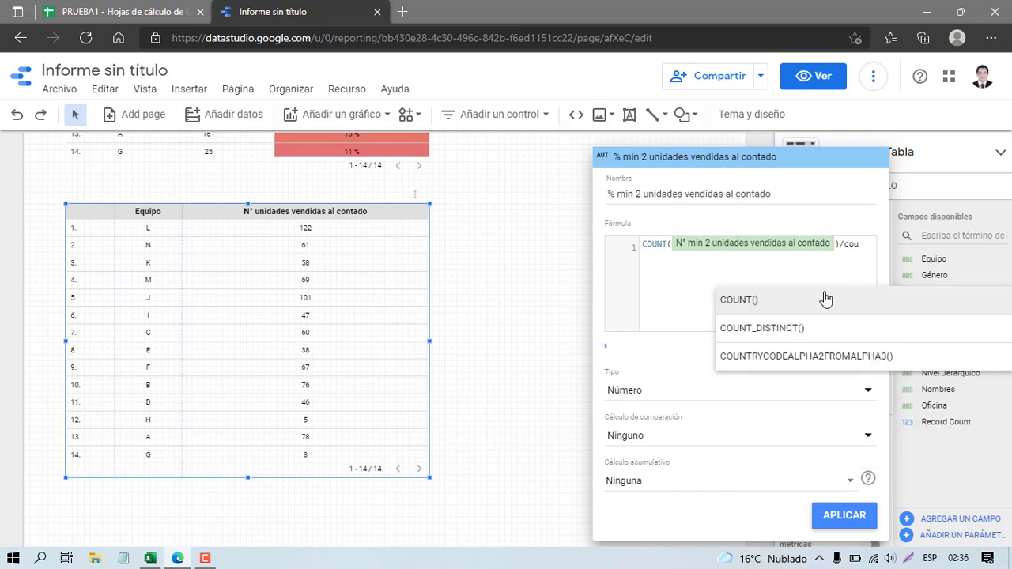
left_click(825, 299)
type("n°")
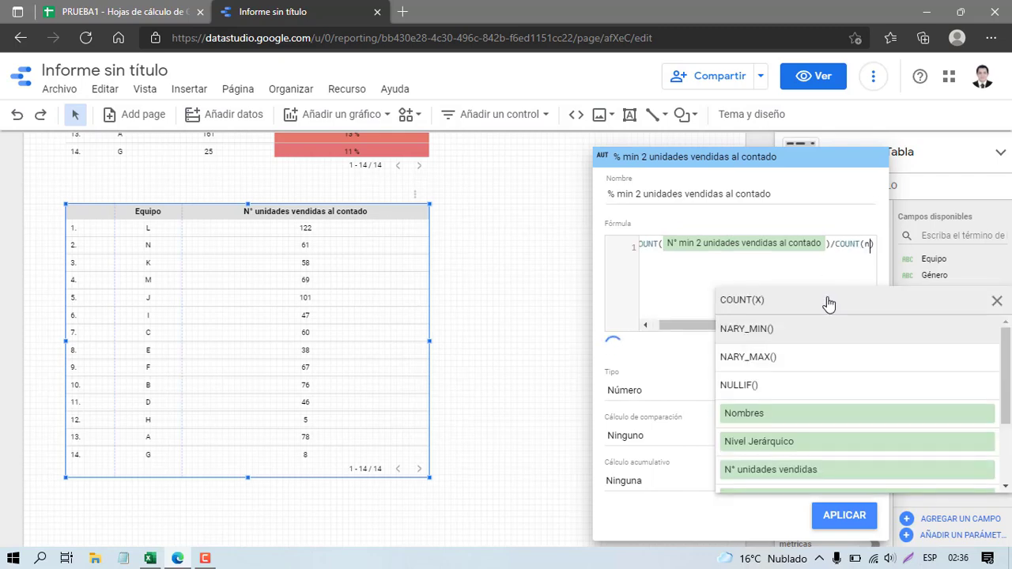
left_click(812, 360)
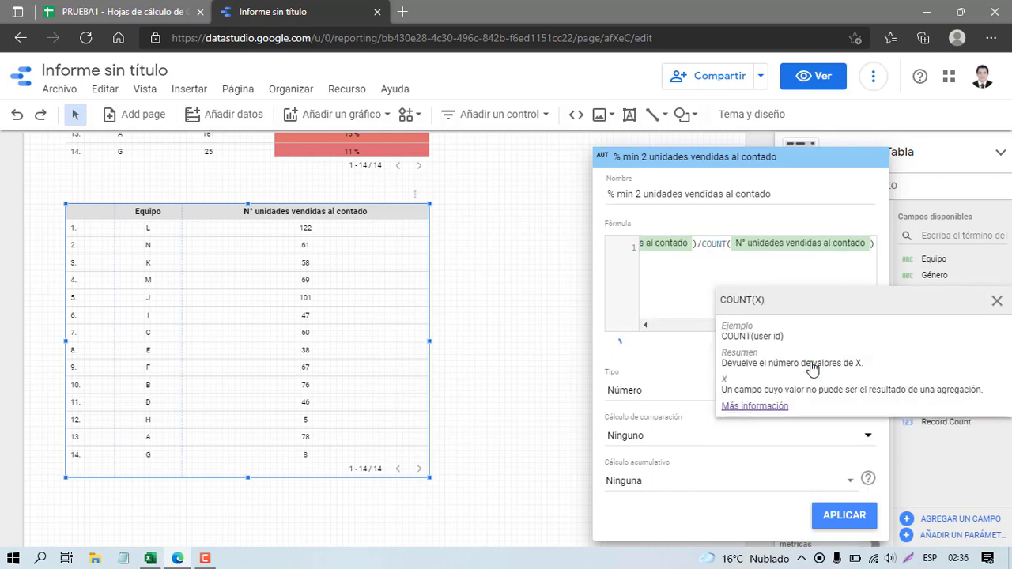
- Set the calculated field's type to Porcentaje and apply it
left_click(600, 399)
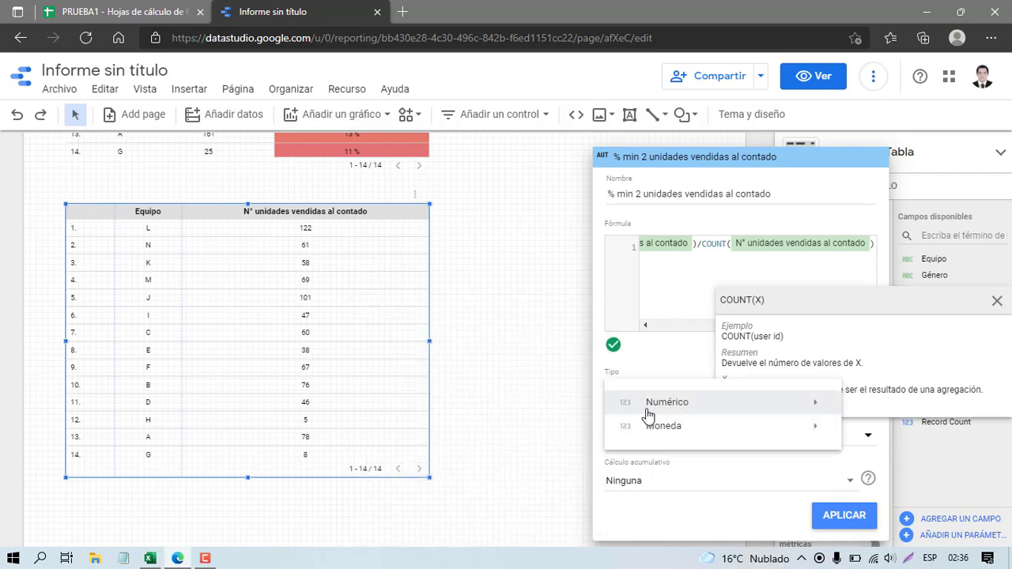
mouse_move(668, 428)
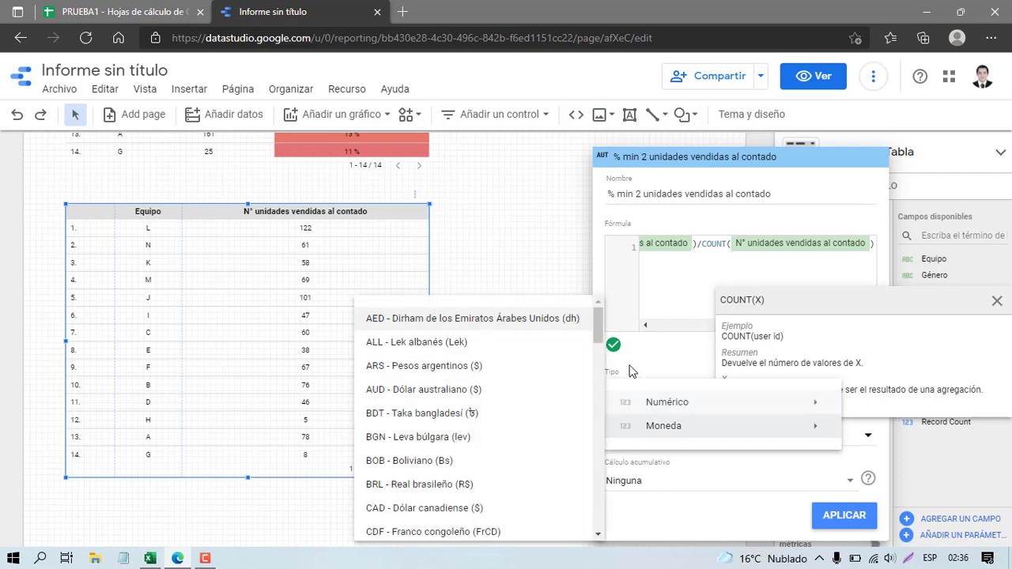
mouse_move(621, 401)
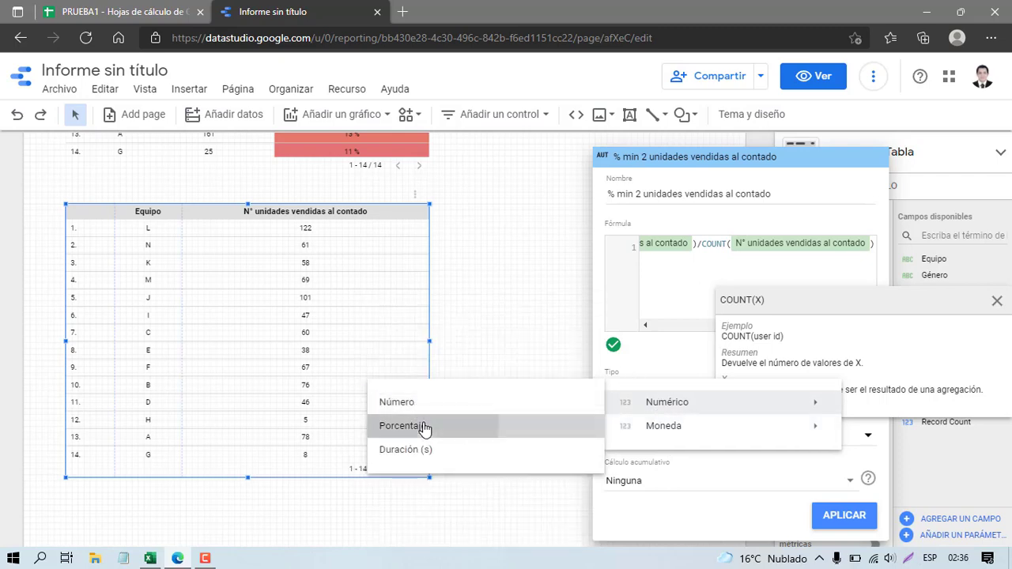
left_click(422, 425)
left_click(843, 514)
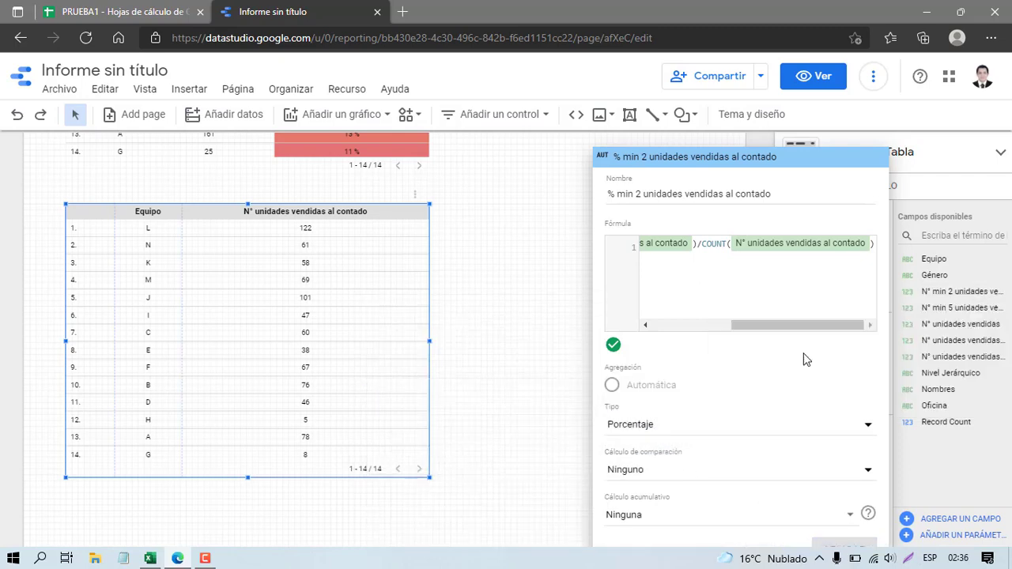
- Close the field editor and widen the lower table's % min 2 unidades vendidas al contado column
left_click(479, 308)
left_click_drag(380, 211, 322, 212)
left_click(490, 240)
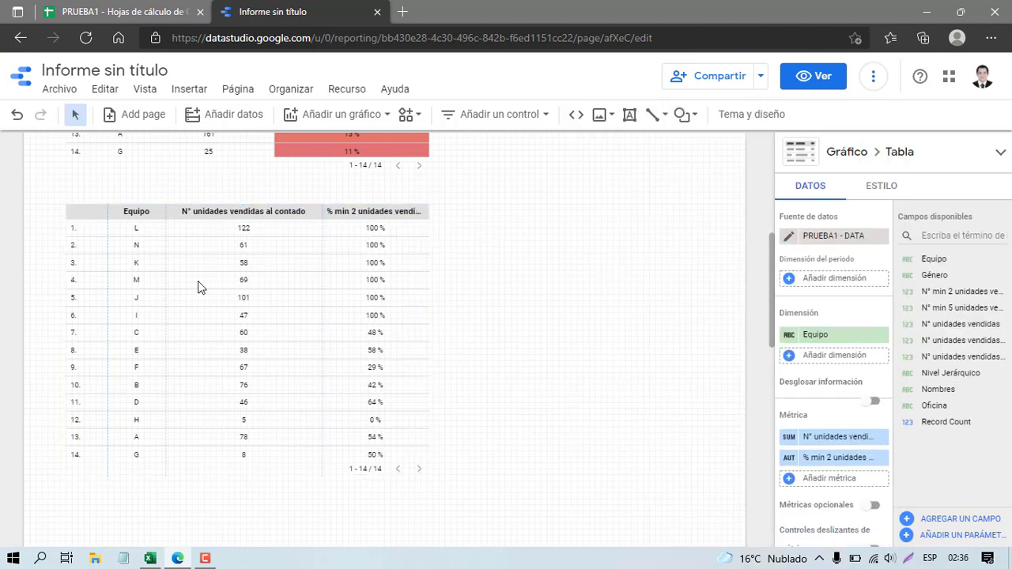
- Compare the cash sales table's percentages by team with those of the total sales table above it
scroll(199, 287, "up", 3)
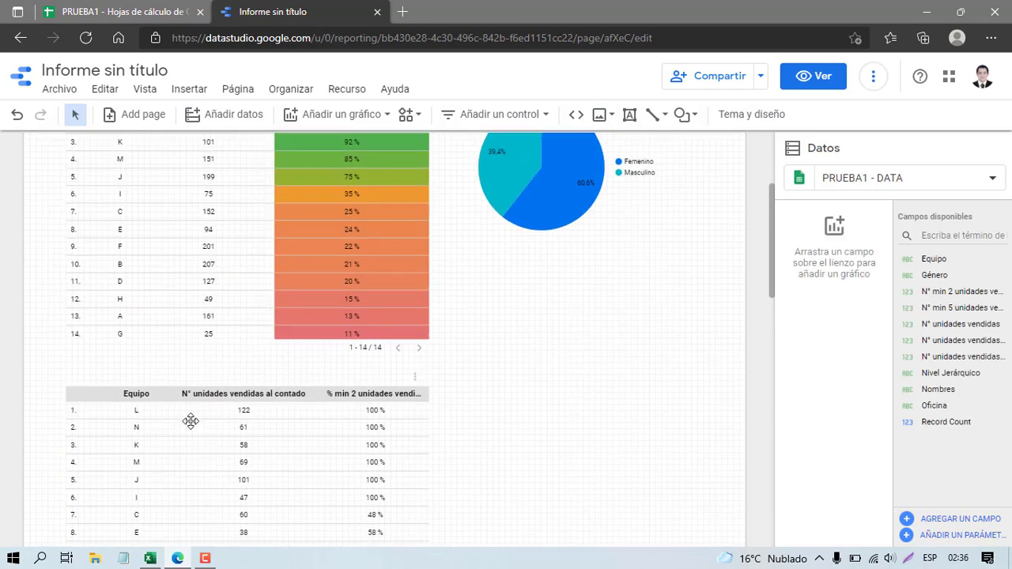
scroll(234, 340, "up", 1)
scroll(267, 388, "down", 3)
scroll(301, 389, "down", 2)
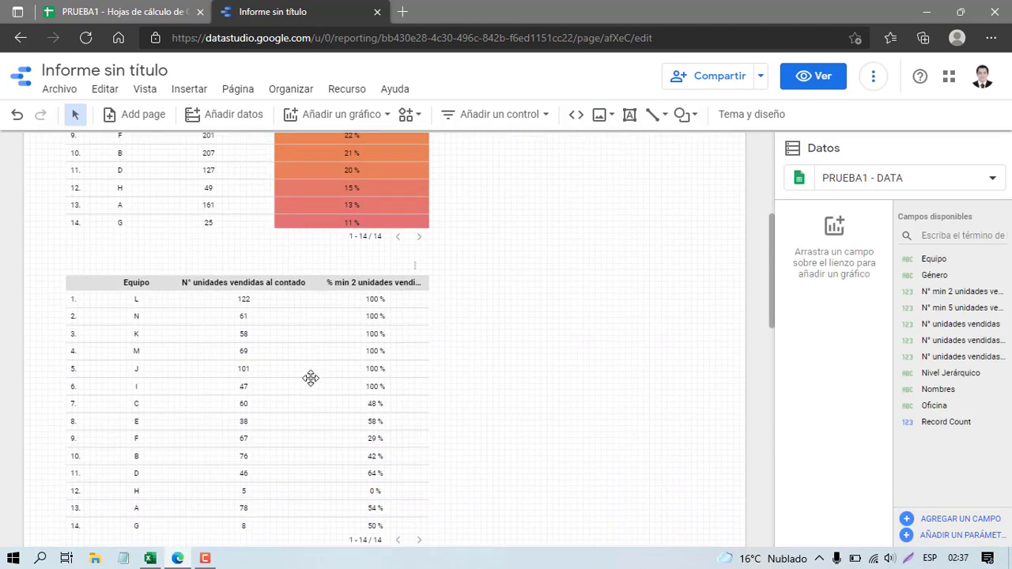
scroll(310, 378, "down", 1)
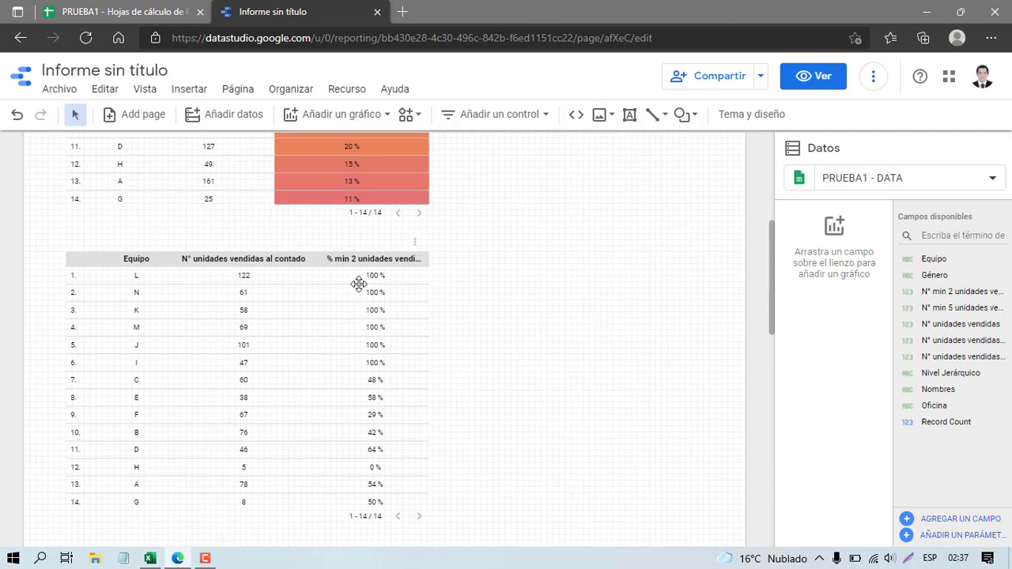
left_click(359, 283)
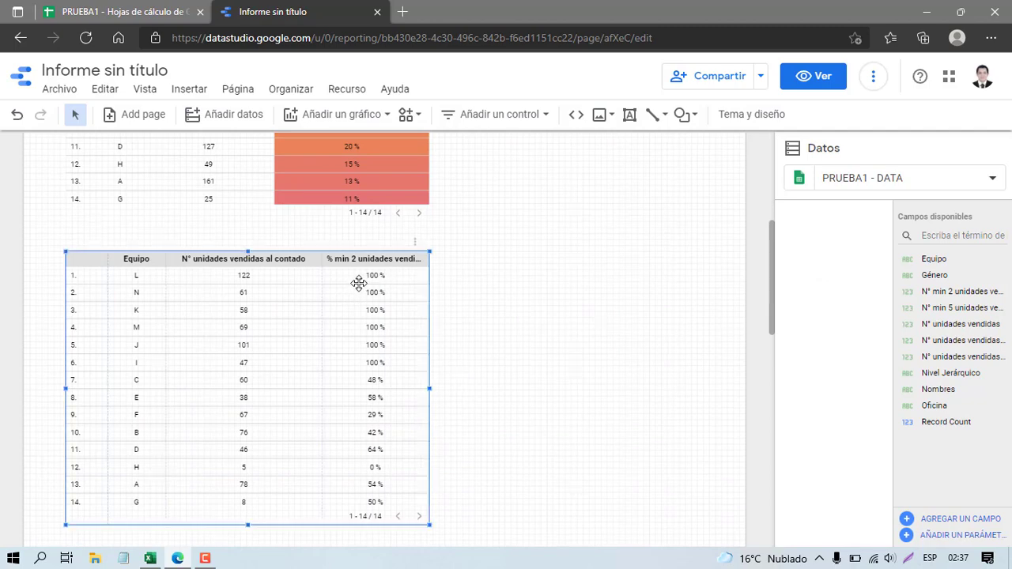
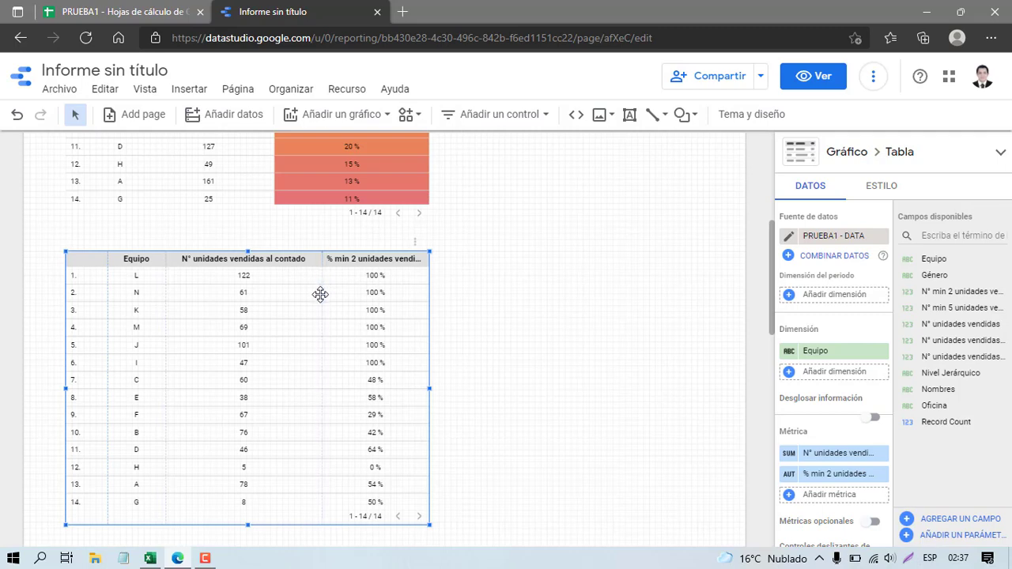
scroll(294, 308, "up", 2)
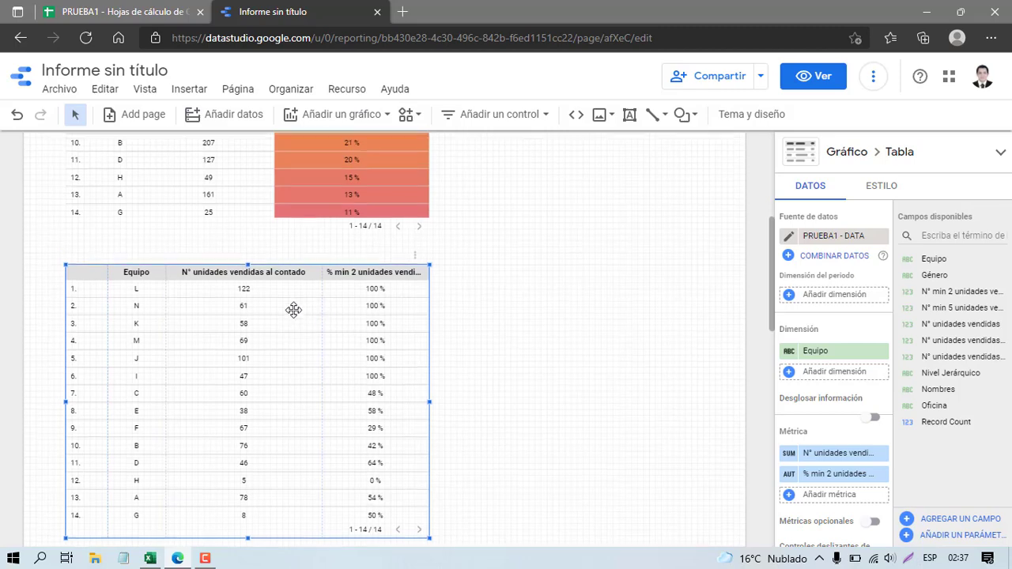
scroll(293, 308, "down", 1)
scroll(293, 308, "up", 1)
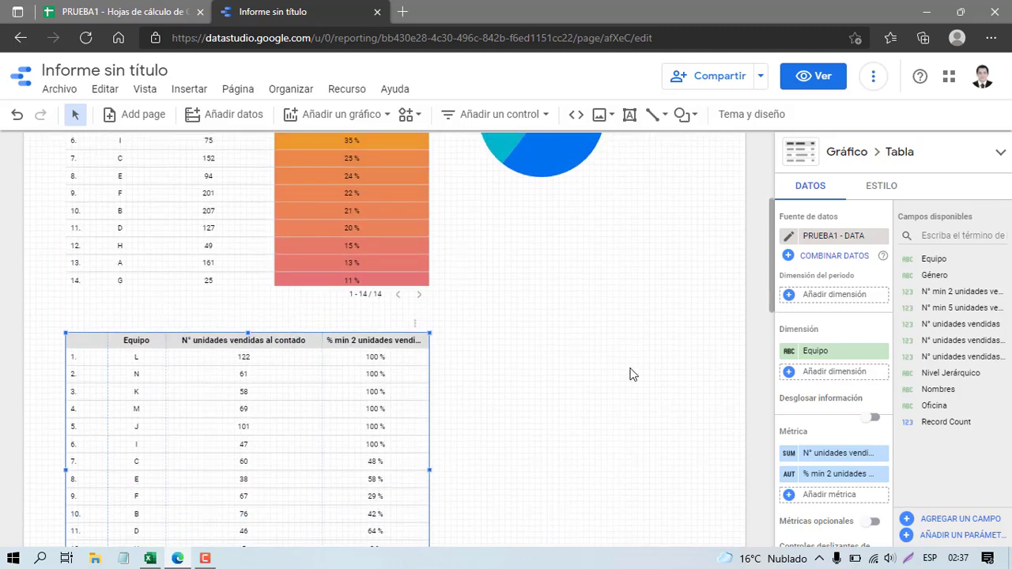
- Replace the lower table's N° unidades vendidas al contado metric with Nombres
left_click(794, 299)
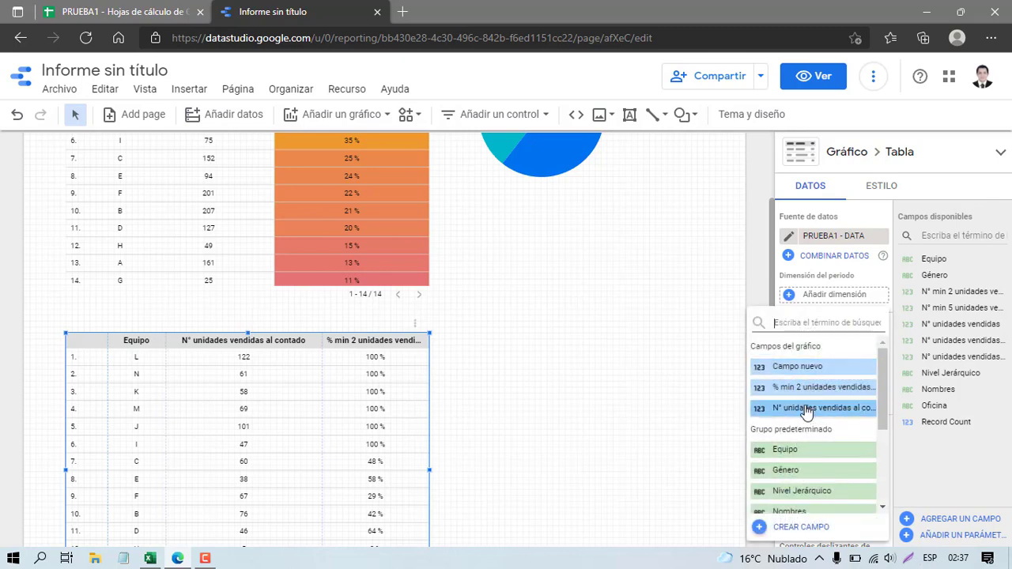
scroll(807, 412, "down", 3)
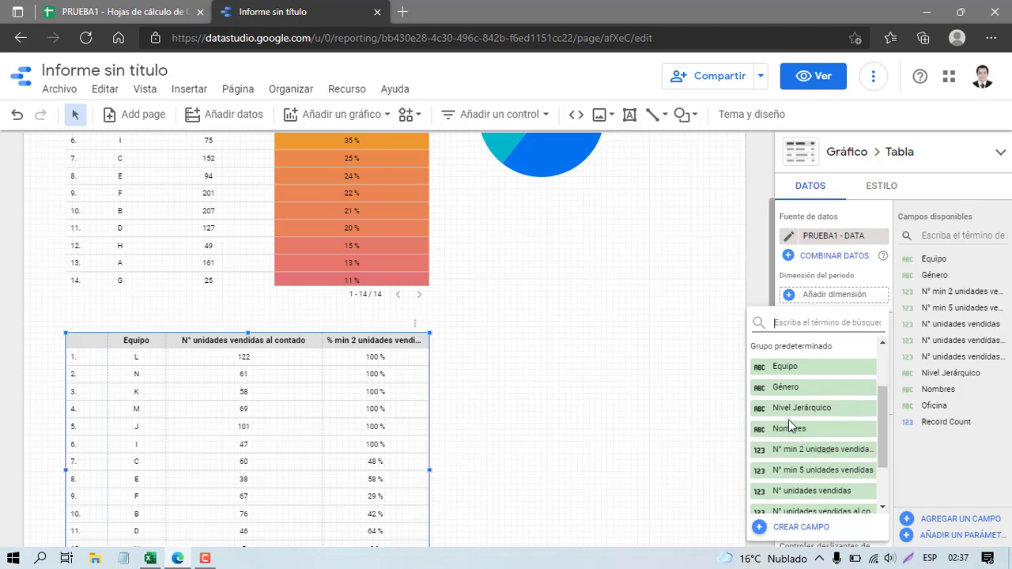
left_click(789, 427)
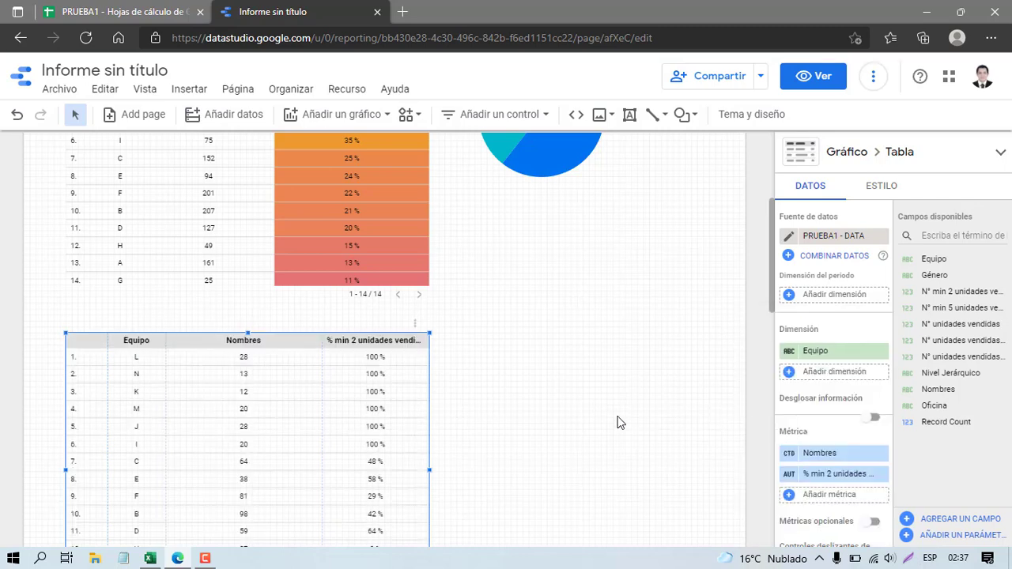
- Add Nombres as the first metric of the upper team table and slightly widen its column
scroll(467, 407, "up", 3)
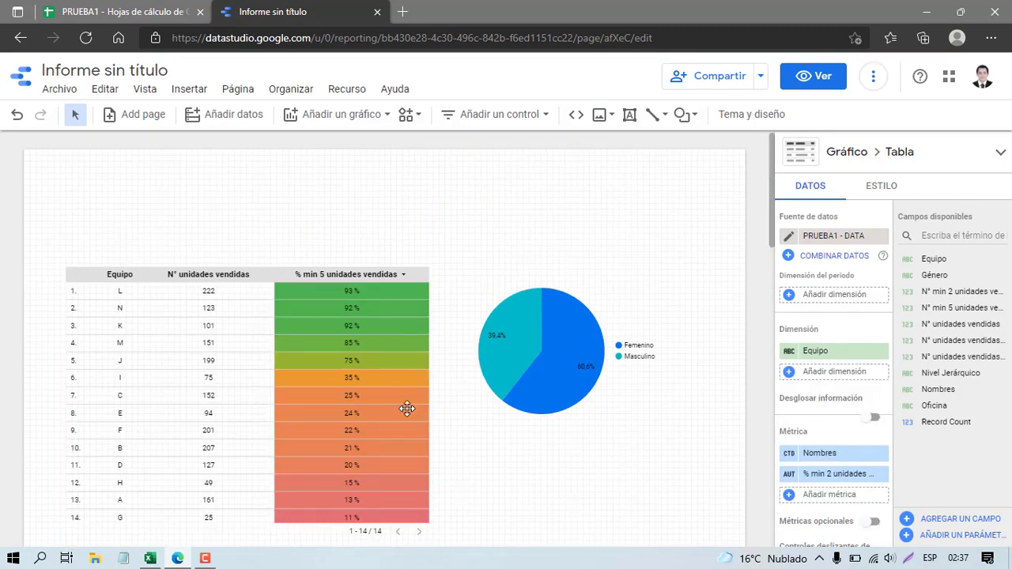
left_click(242, 362)
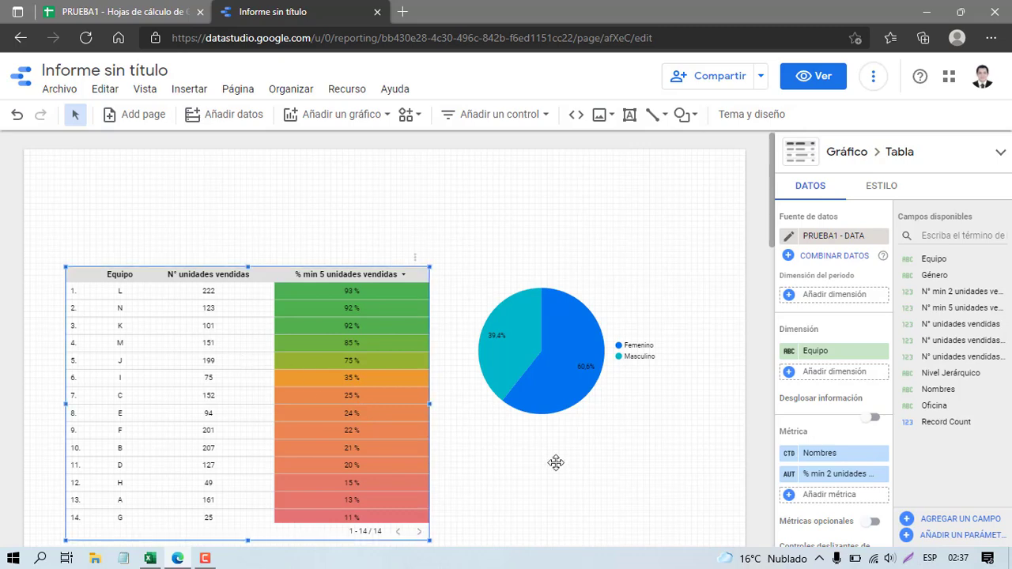
left_click(828, 496)
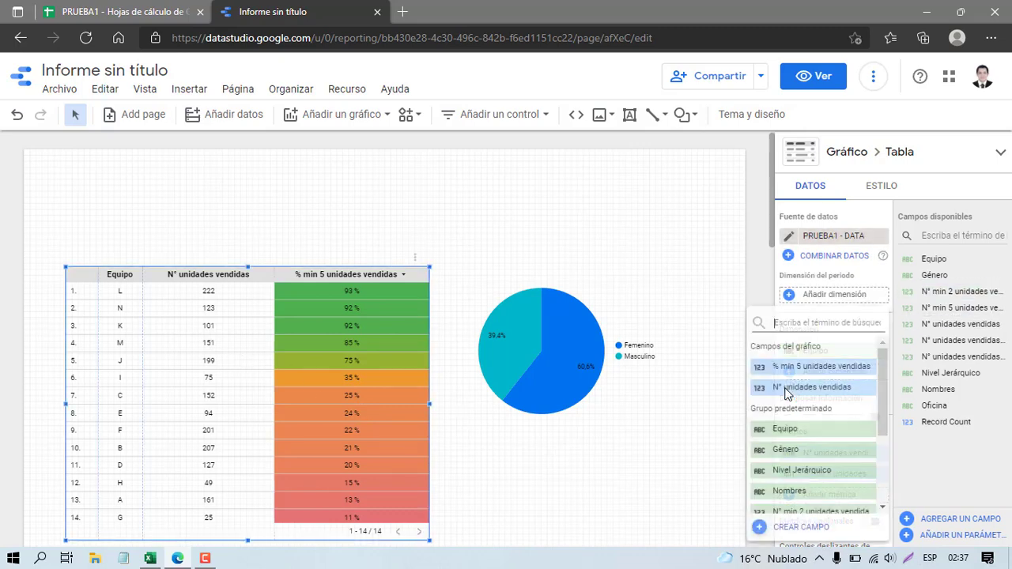
left_click(806, 499)
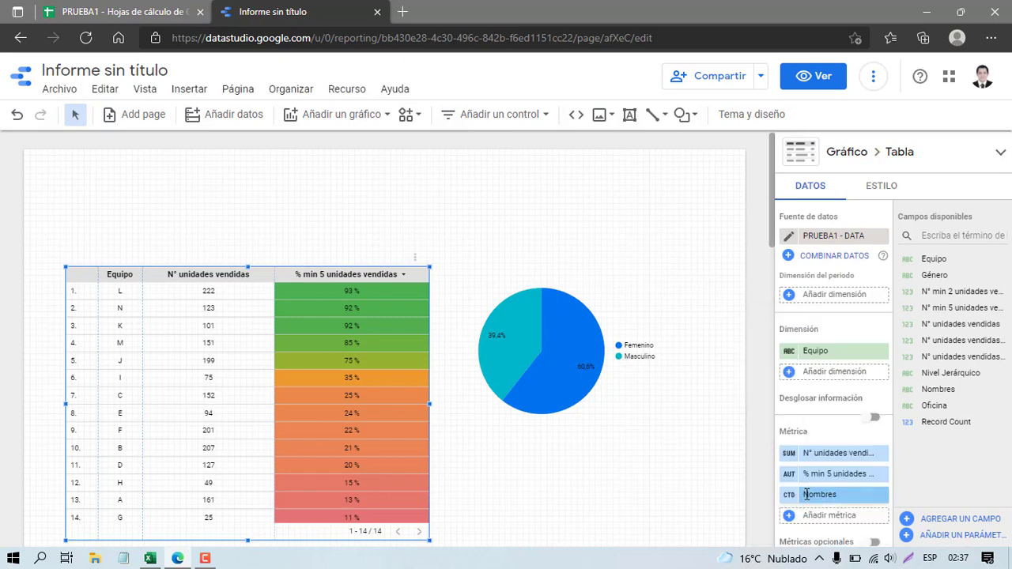
left_click_drag(838, 503, 825, 445)
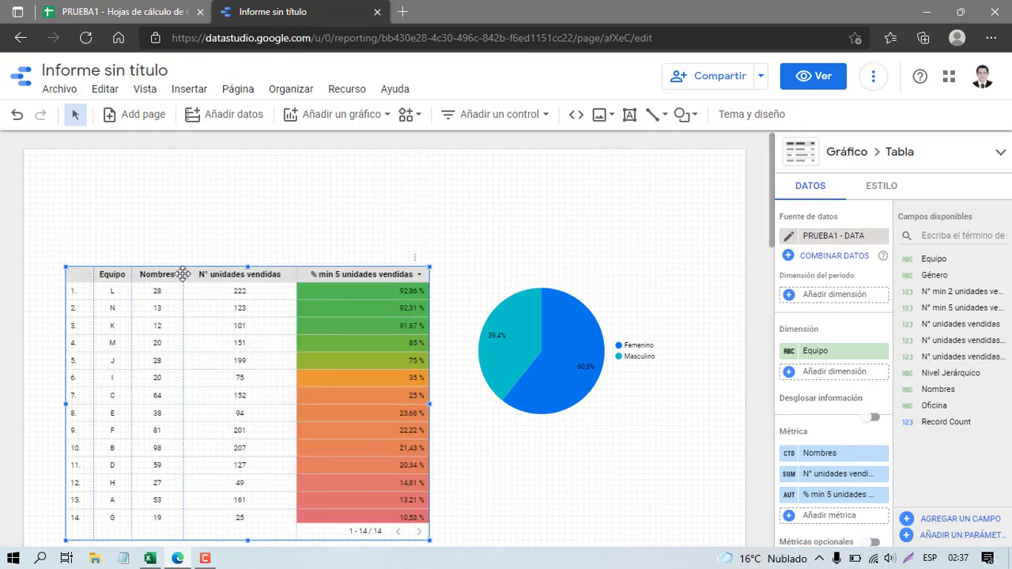
left_click_drag(182, 279, 193, 274)
scroll(248, 343, "down", 1)
scroll(248, 343, "down", 2)
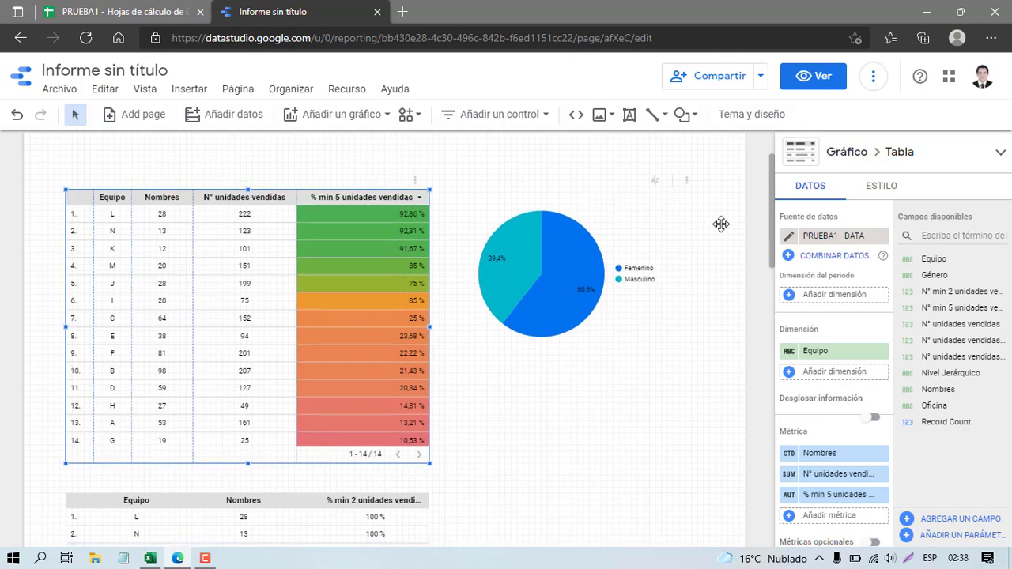
- Set the decimal precision of the upper table's % min 5 unidades vendidas column to 0
left_click(874, 204)
scroll(885, 431, "down", 6)
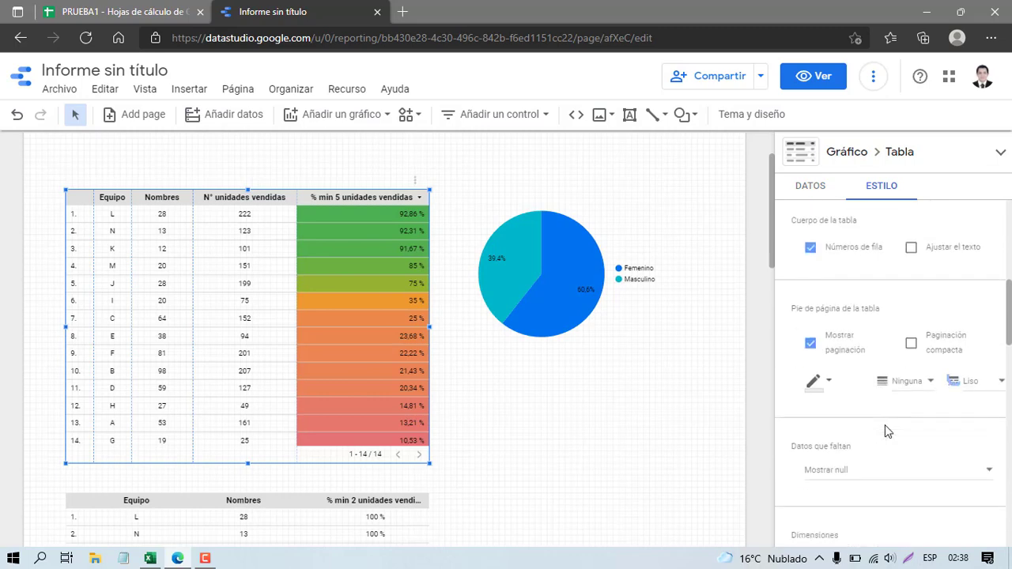
scroll(886, 427, "down", 6)
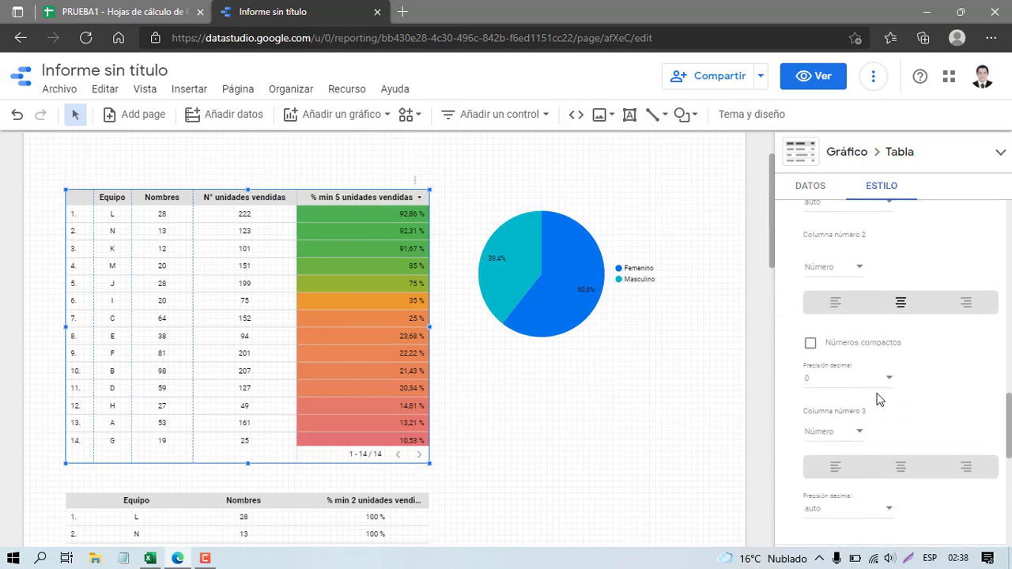
scroll(881, 399, "down", 2)
left_click(880, 440)
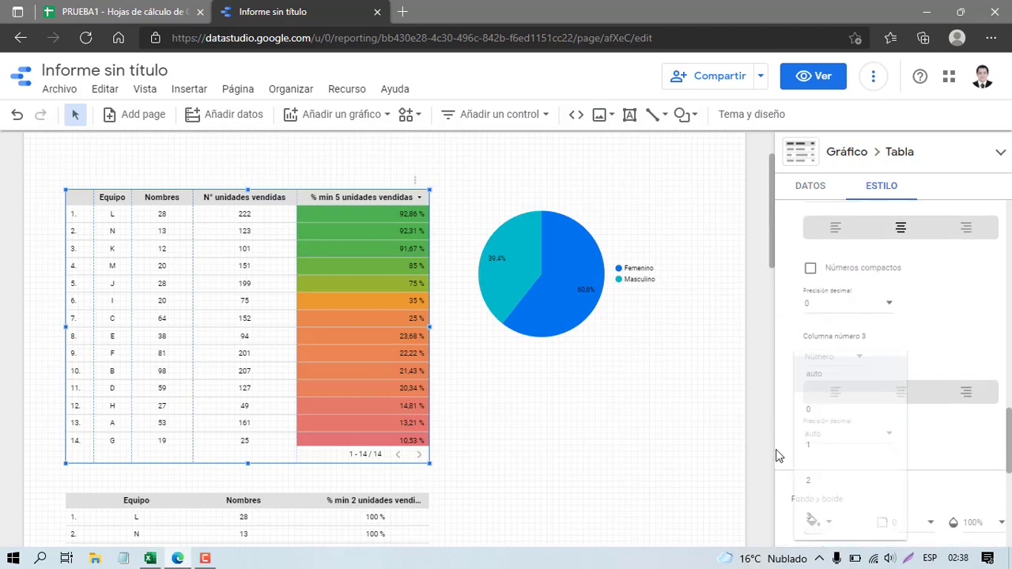
left_click(814, 406)
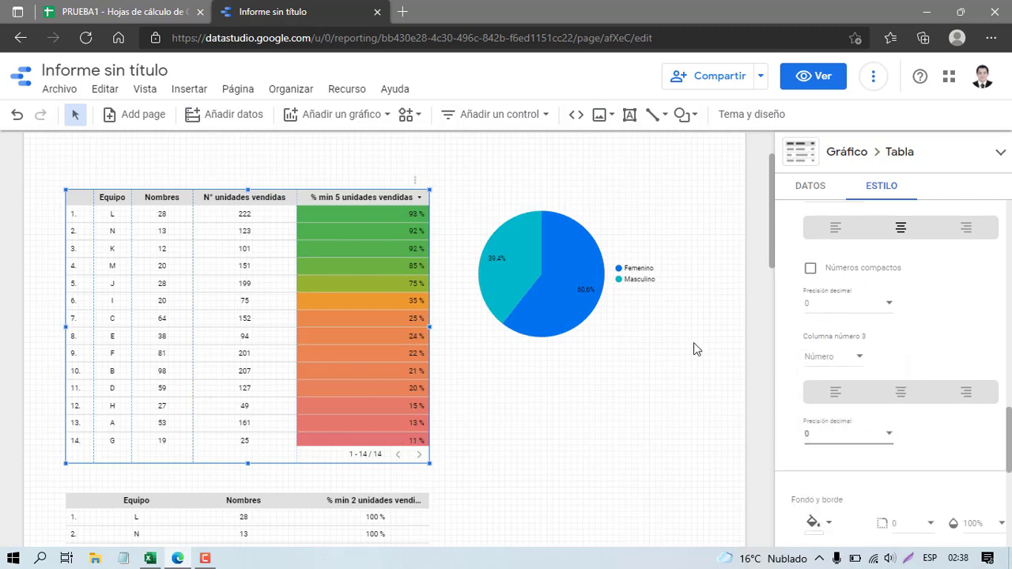
left_click(628, 382)
- Add N° unidades vendidas al contado to the lower team table as a metric between Nombres and the percentage
scroll(342, 380, "down", 4)
scroll(342, 381, "up", 5)
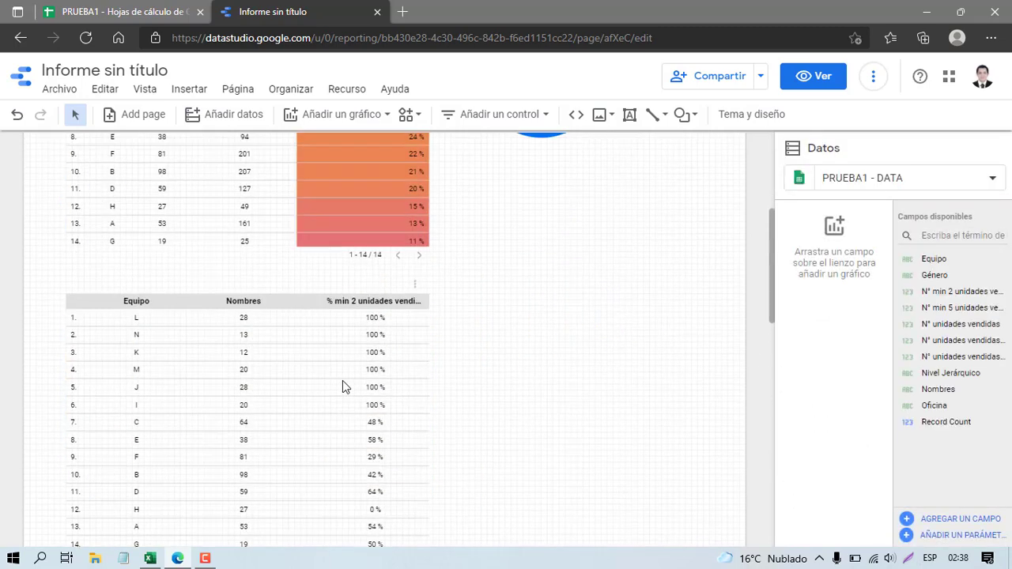
scroll(199, 335, "down", 4)
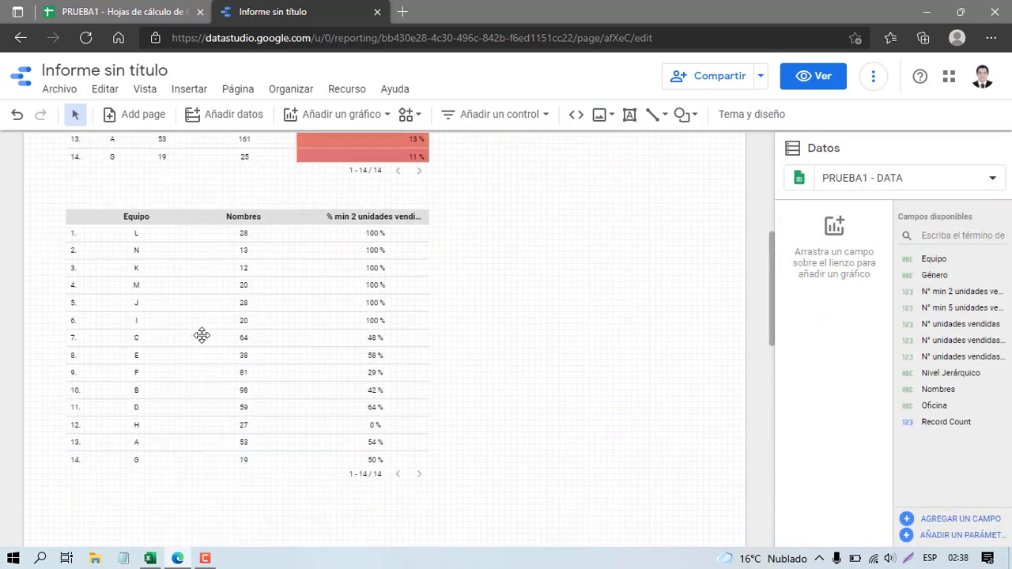
left_click(195, 338)
scroll(275, 299, "up", 5)
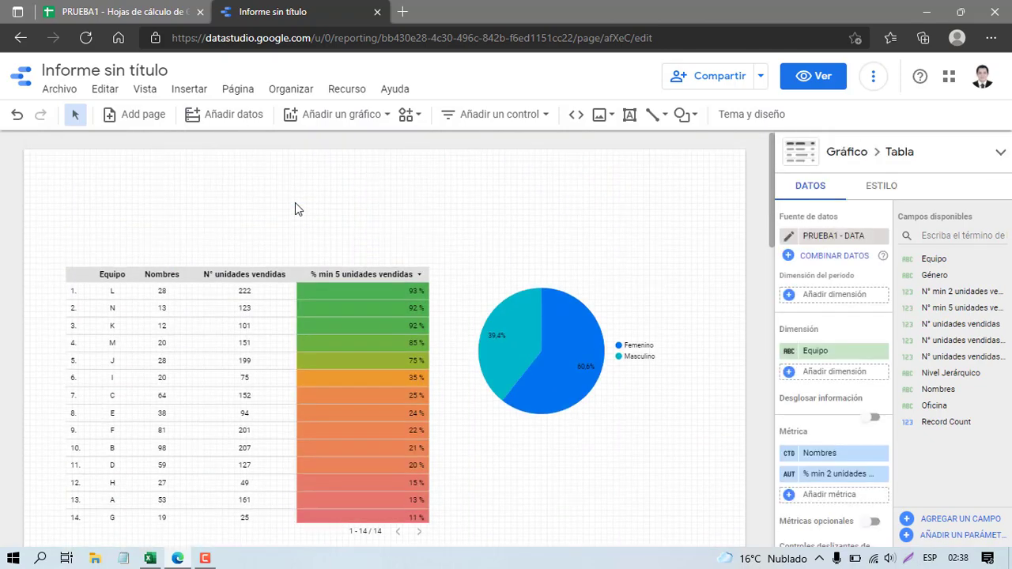
scroll(250, 300, "down", 4)
scroll(251, 301, "down", 1)
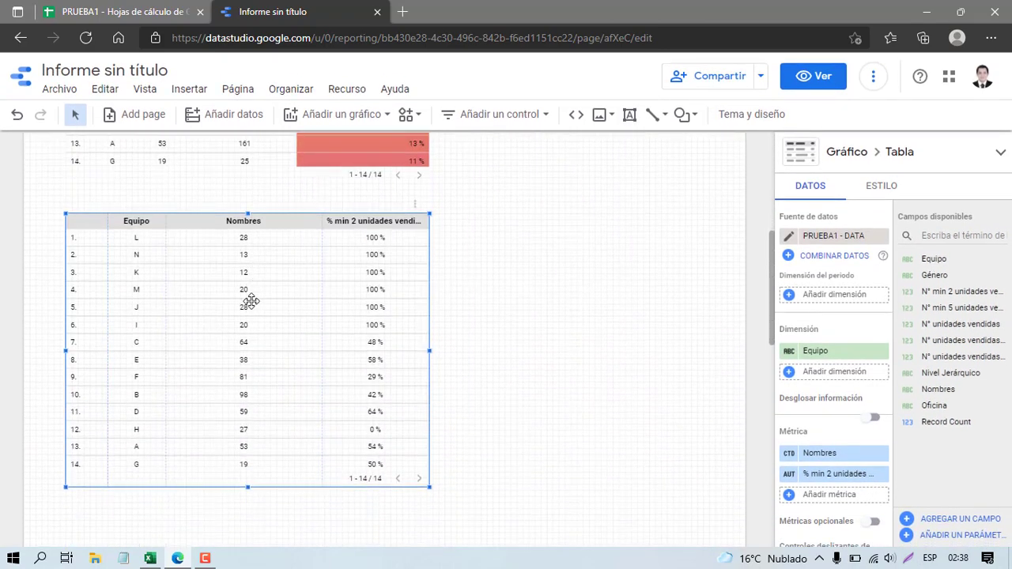
scroll(254, 298, "up", 2)
scroll(356, 294, "up", 3)
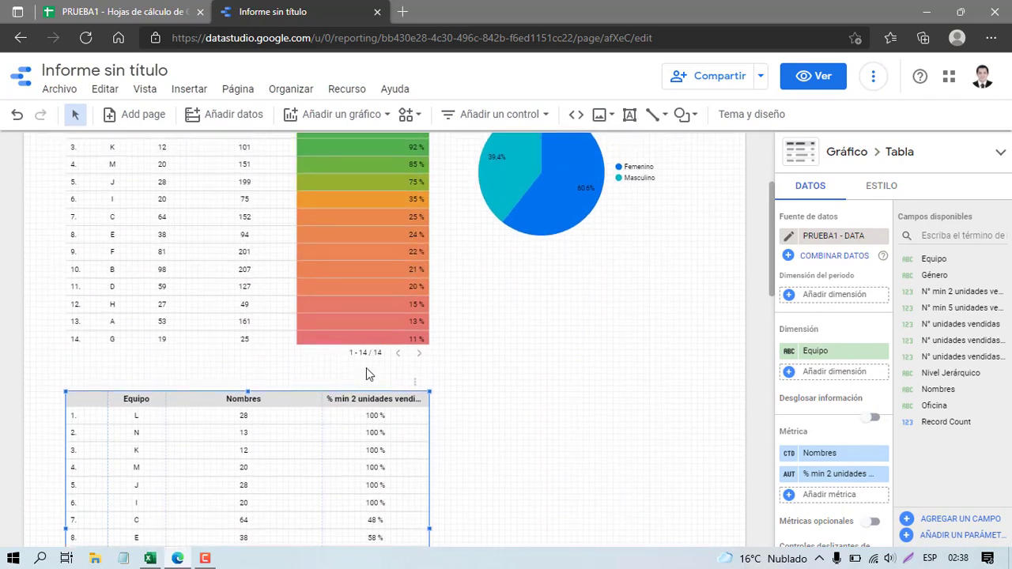
scroll(862, 422, "down", 1)
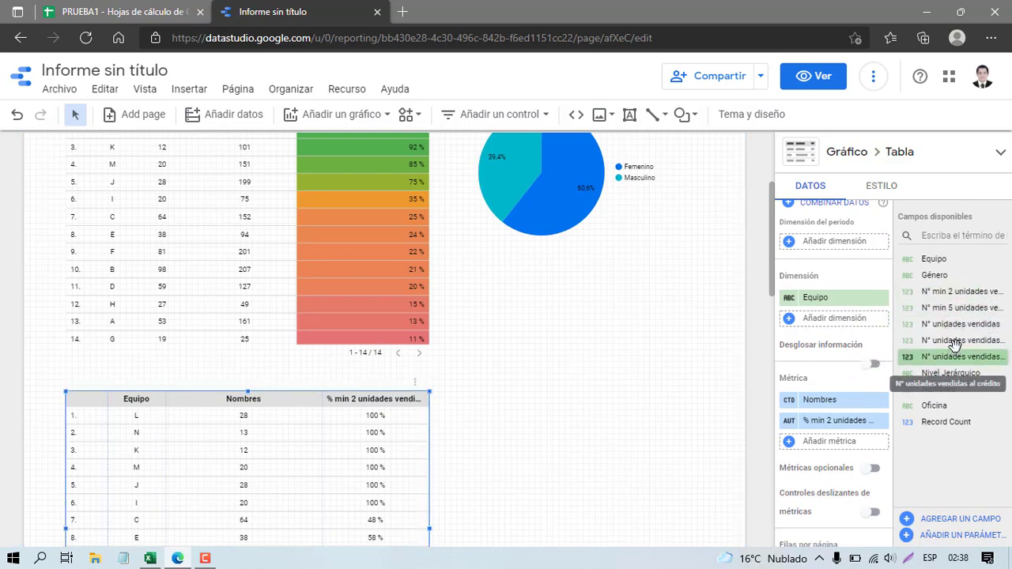
left_click_drag(955, 345, 826, 424)
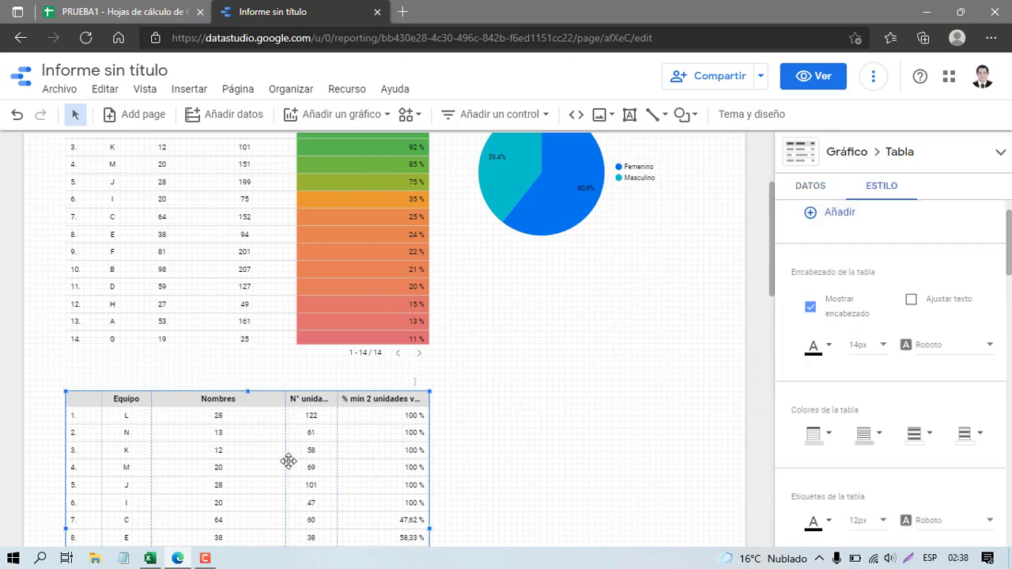
- Create a color-scale conditional formatting rule for the lower table based on % min 2 unidades vendidas al contado
scroll(838, 276, "up", 1)
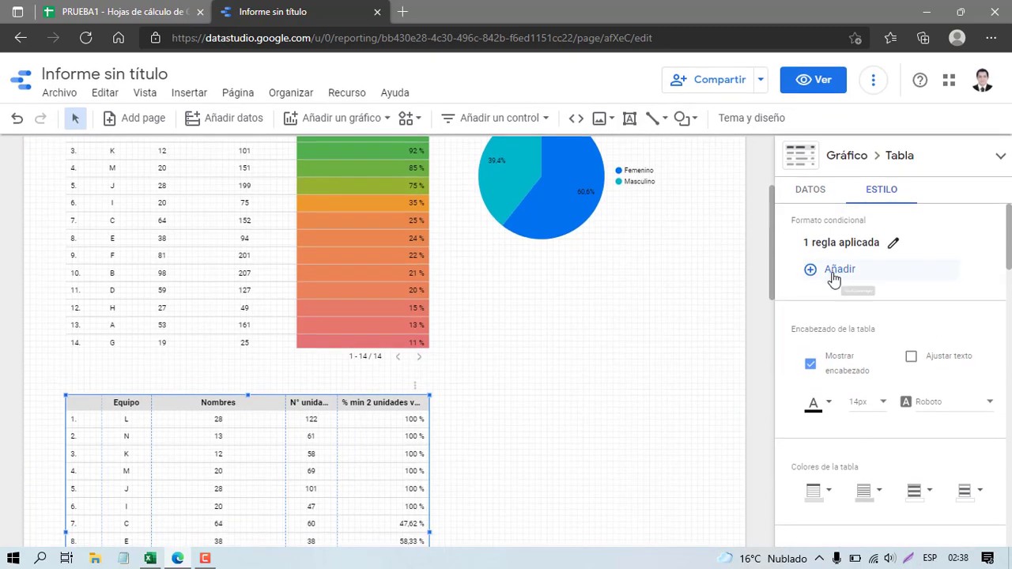
left_click(839, 267)
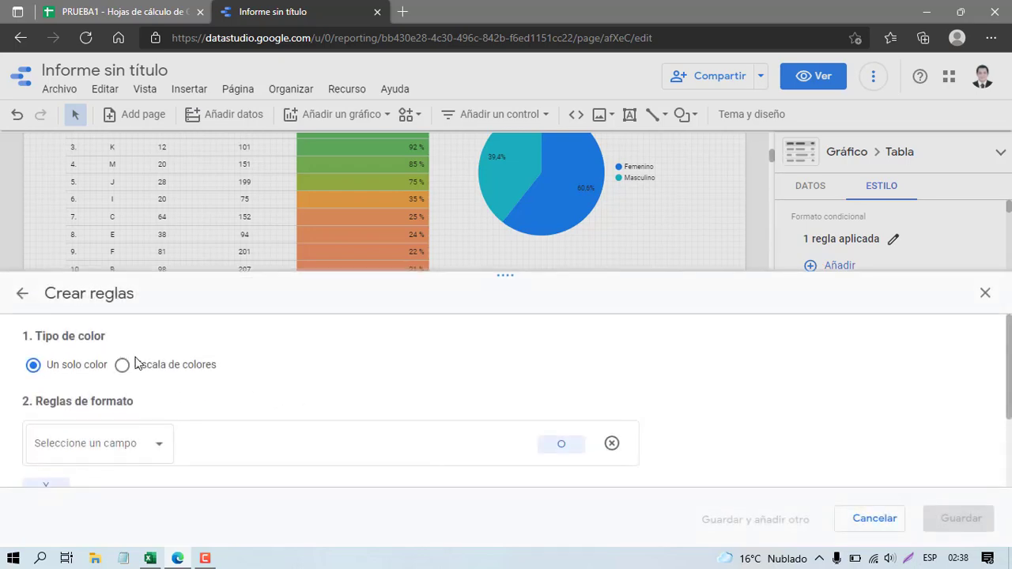
left_click(123, 366)
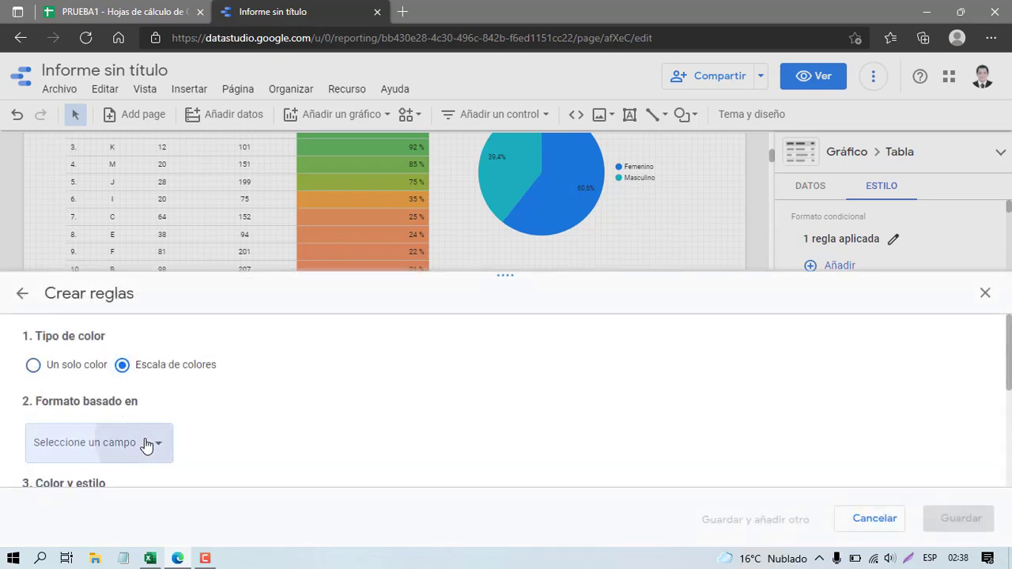
left_click(116, 448)
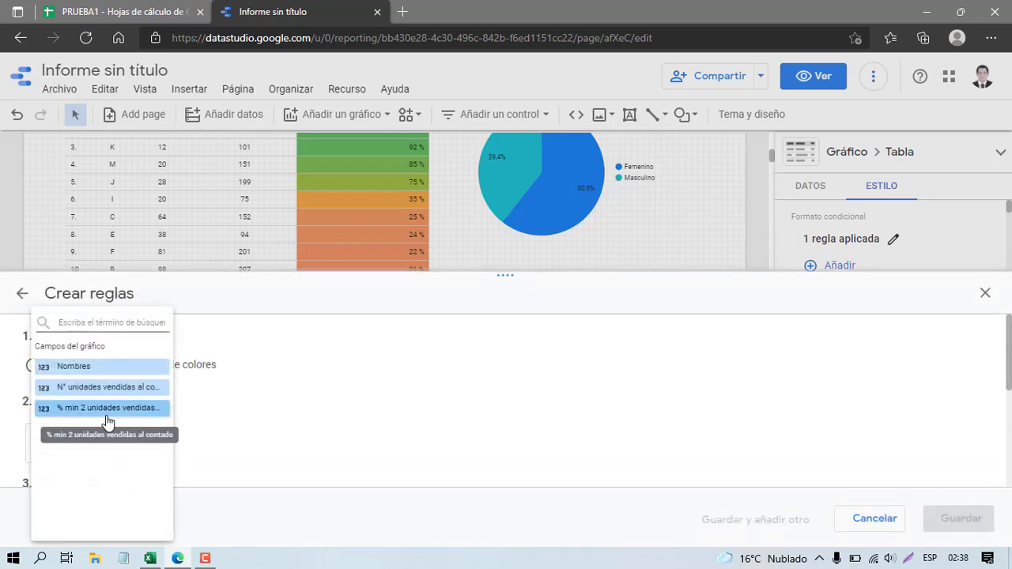
left_click(107, 415)
scroll(308, 402, "down", 3)
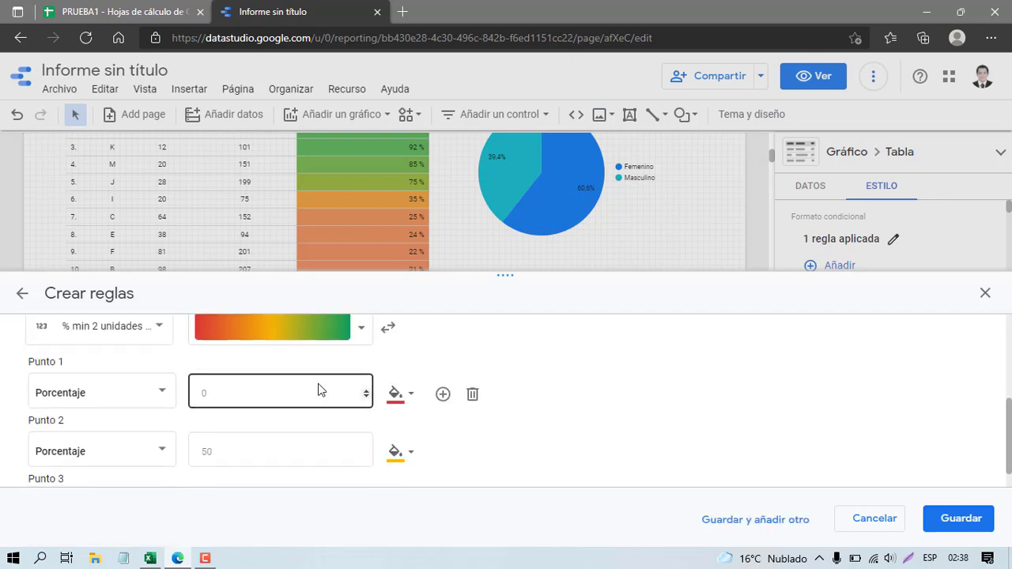
- Color the red-yellow-green scale's point 1 light red and point 3 a lighter green, and save the rule
scroll(343, 369, "down", 2)
scroll(362, 398, "up", 3)
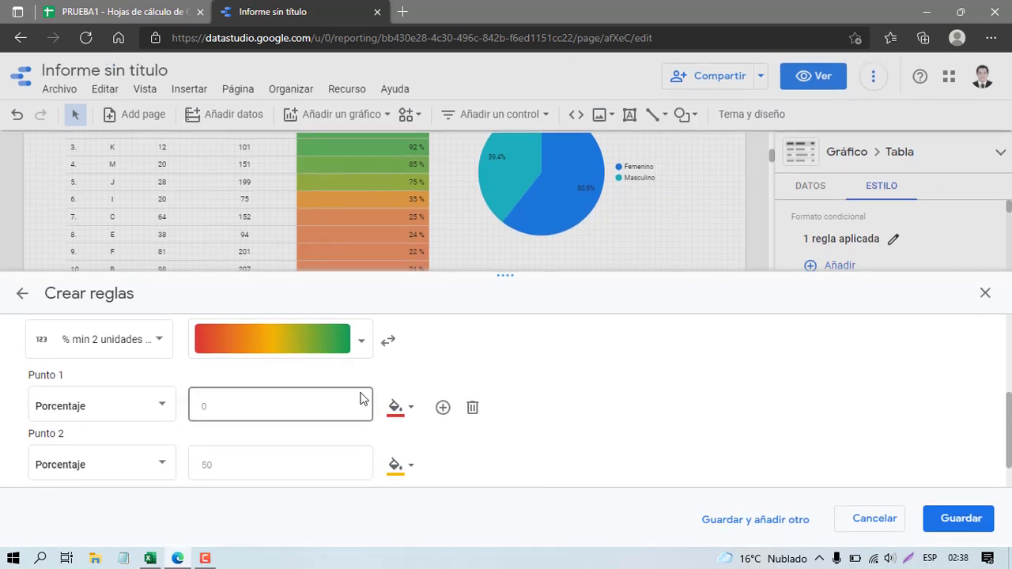
left_click(349, 387)
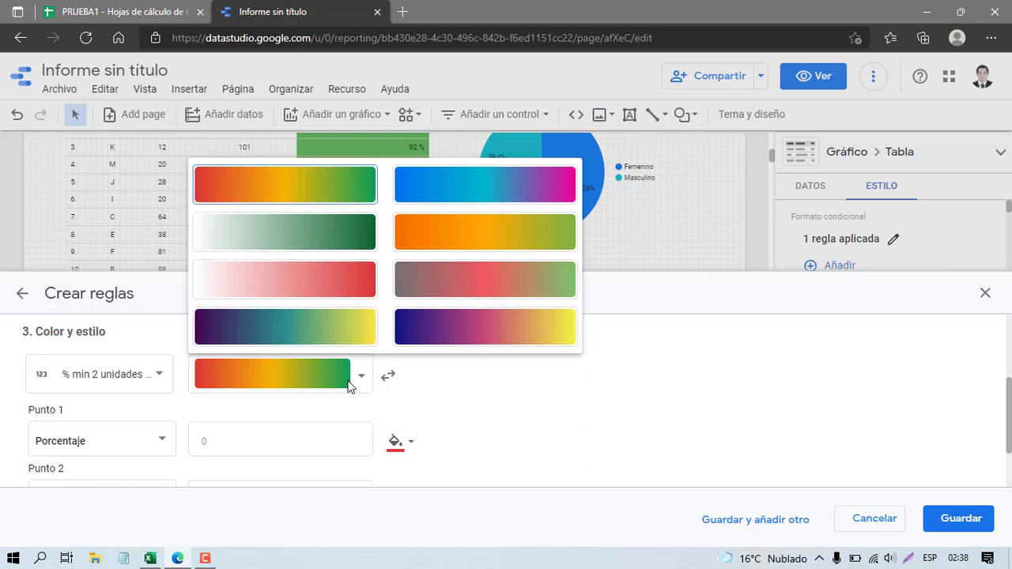
left_click(351, 391)
scroll(362, 406, "down", 2)
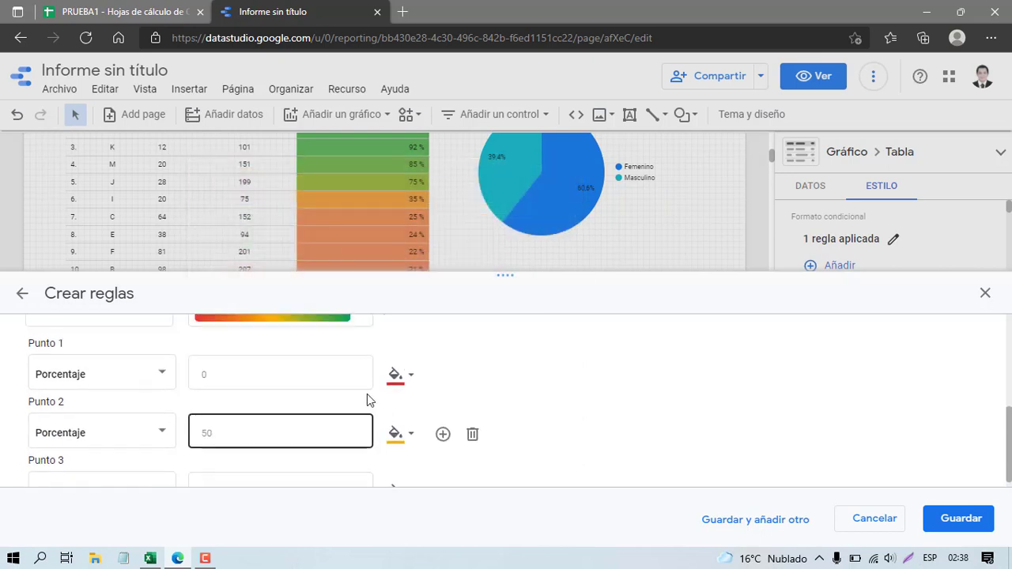
left_click(404, 378)
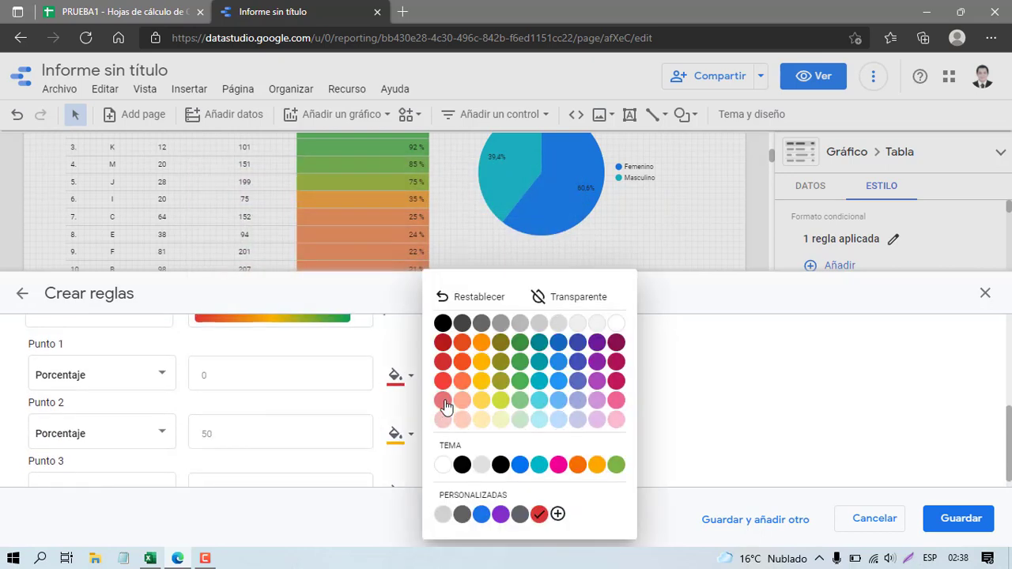
left_click(442, 401)
scroll(368, 427, "down", 1)
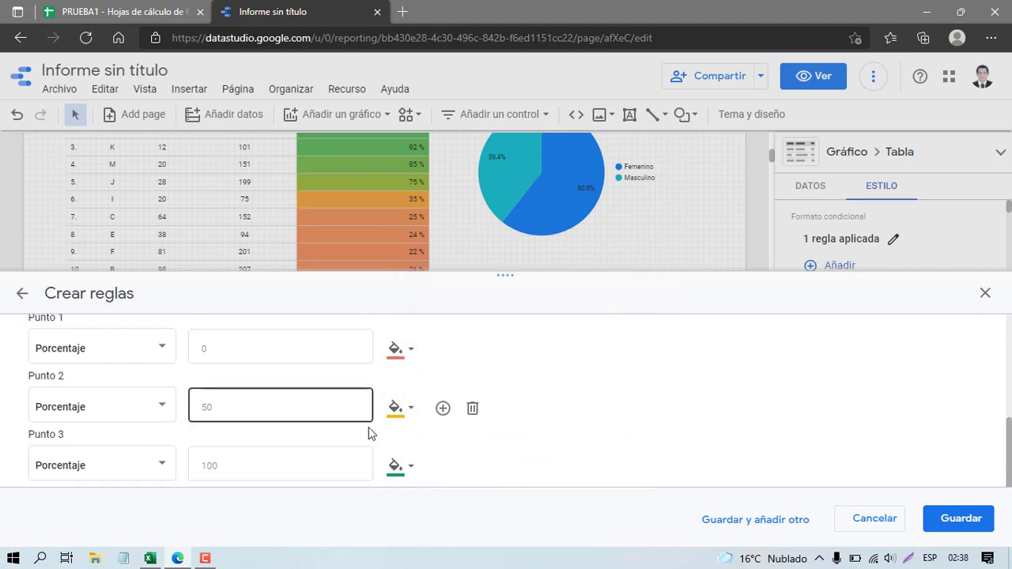
left_click(396, 465)
left_click(518, 386)
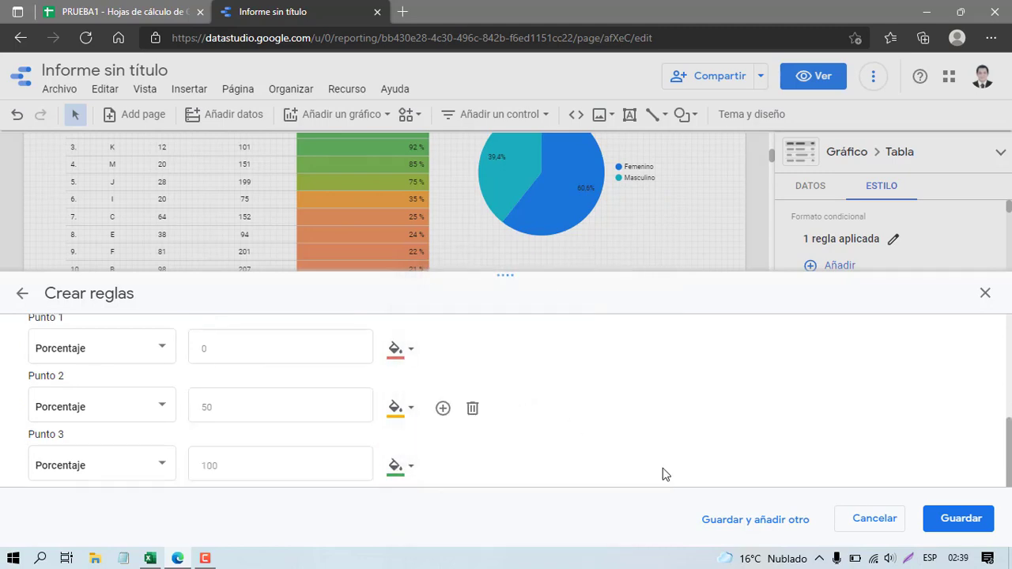
left_click(941, 522)
- Sort the lower table in descending order by % min 2 unidades vendidas al contado
scroll(456, 413, "down", 3)
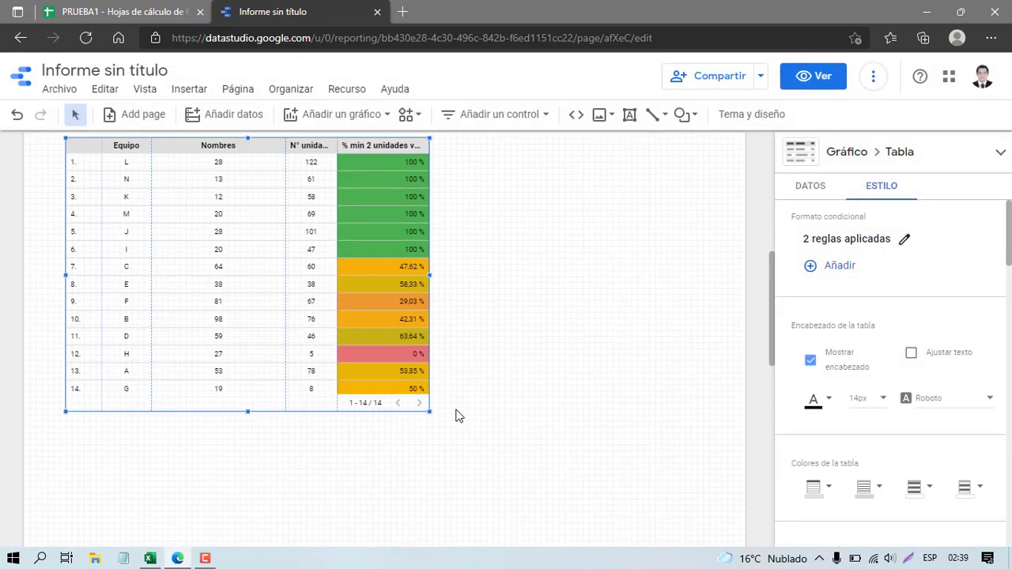
scroll(456, 413, "up", 1)
scroll(926, 237, "down", 2)
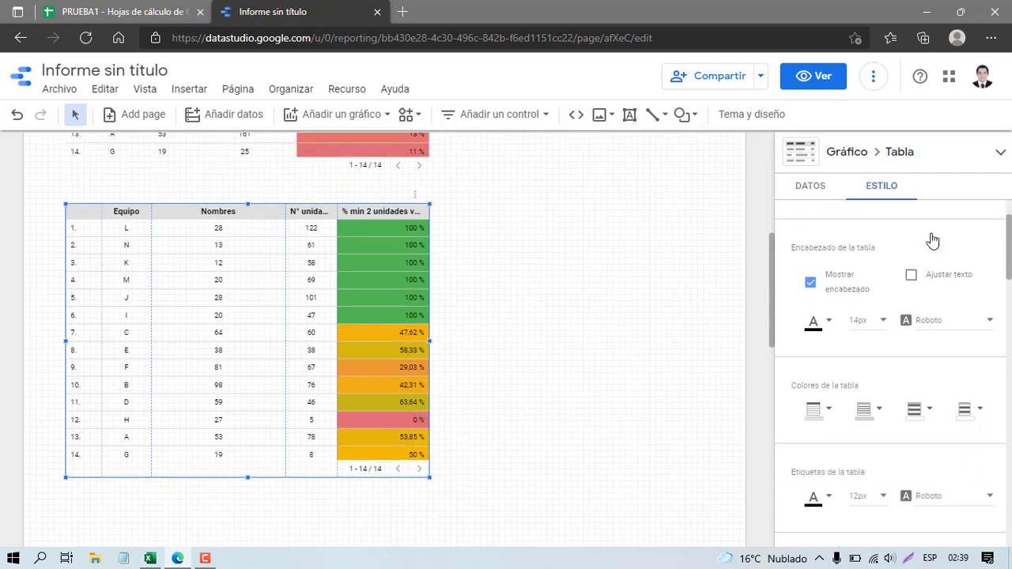
left_click(820, 186)
scroll(867, 376, "down", 5)
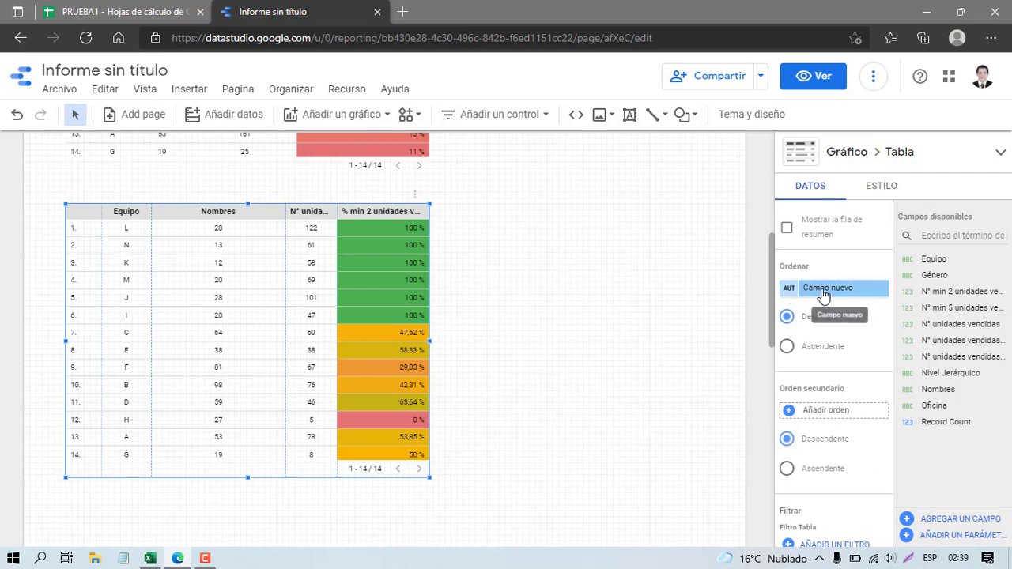
left_click(797, 290)
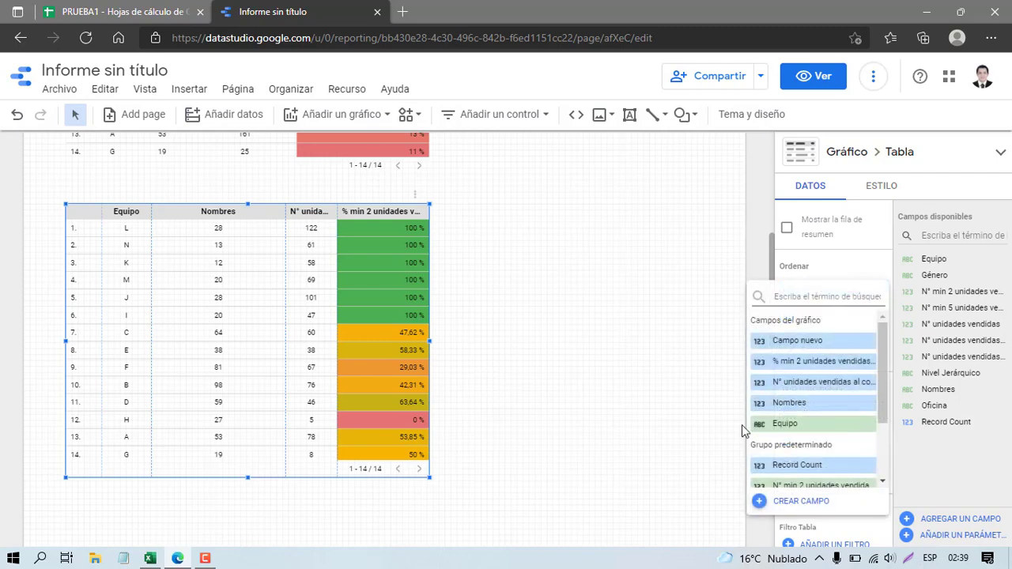
left_click(798, 367)
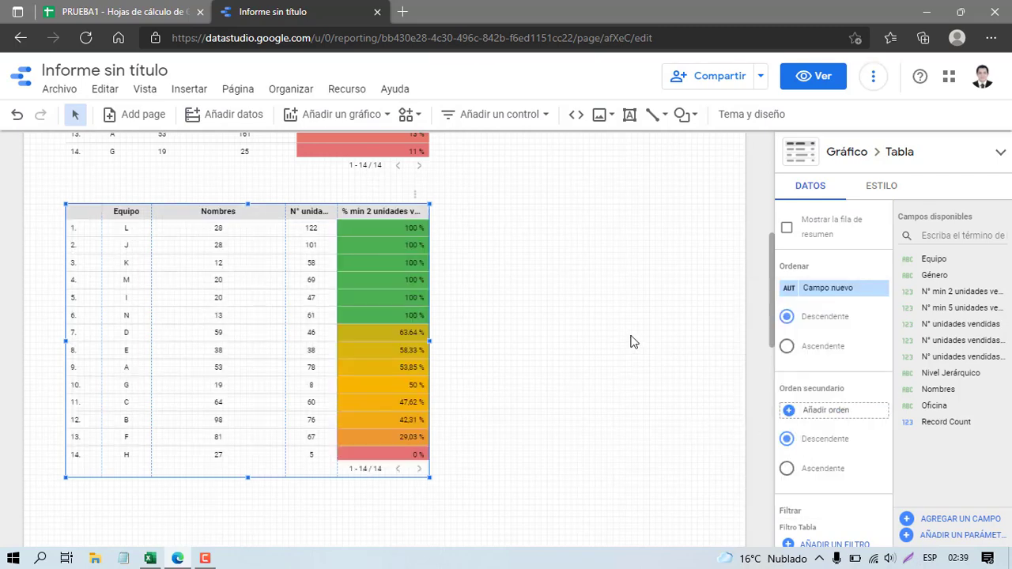
left_click(567, 345)
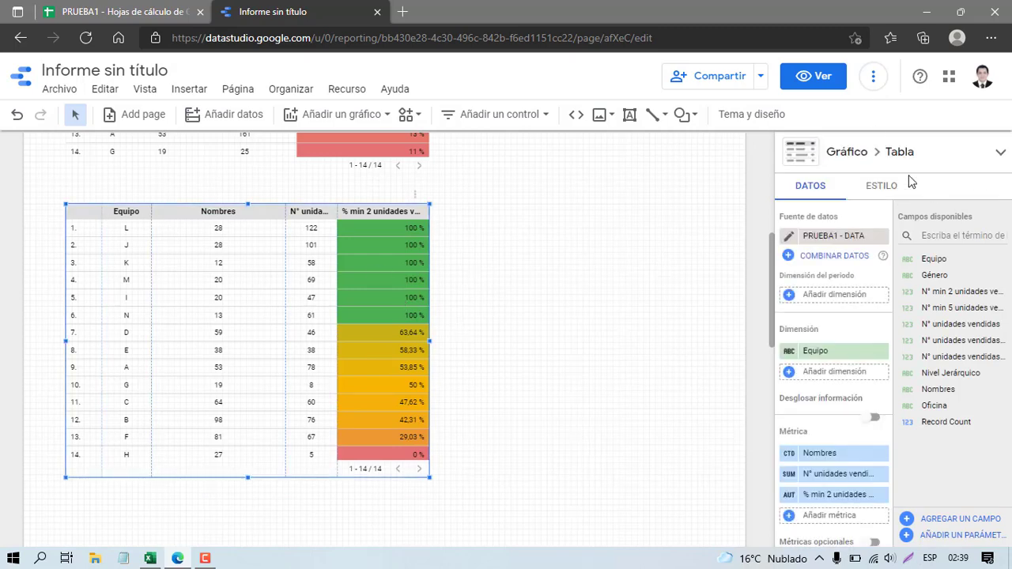
- Center the lower table's % min 2 unidades vendidas al contado column and set its decimal precision to 0
left_click(881, 186)
scroll(899, 369, "down", 6)
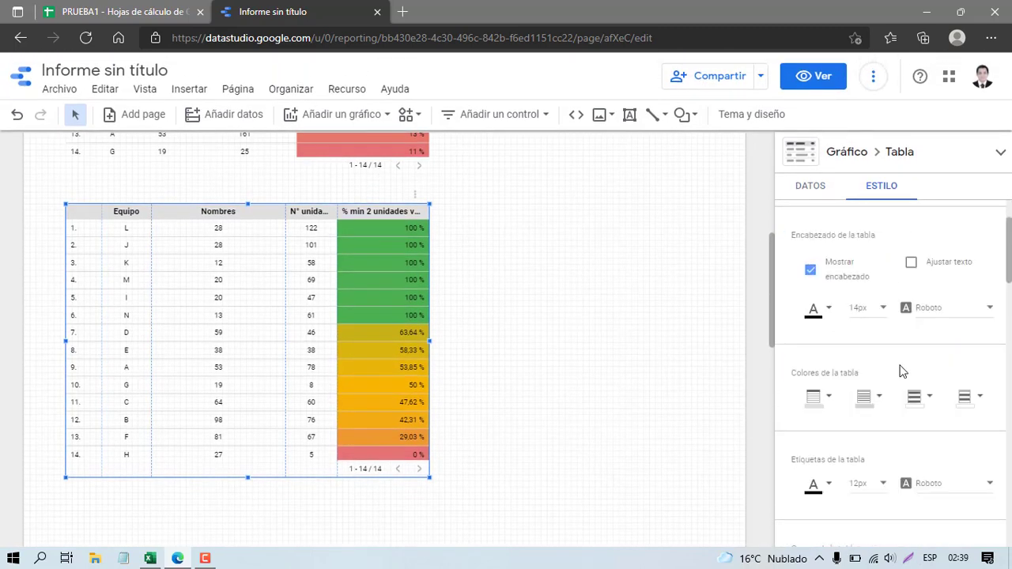
scroll(902, 375, "down", 4)
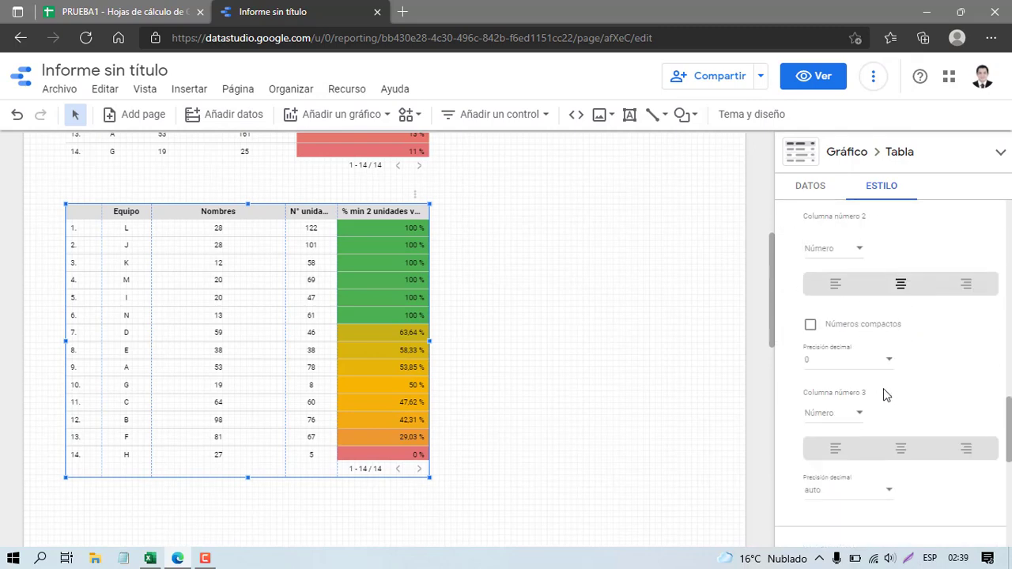
left_click(903, 430)
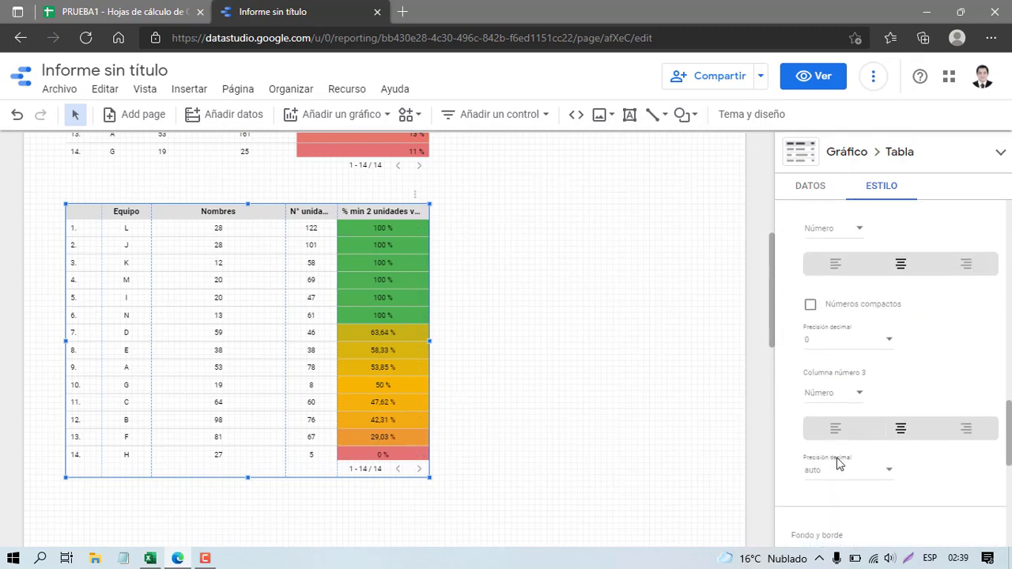
left_click(830, 339)
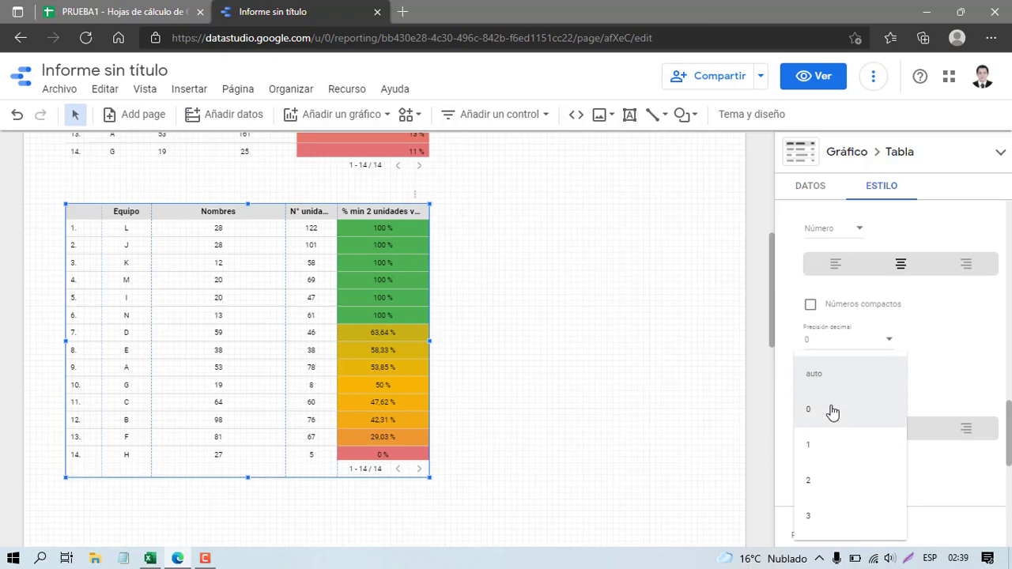
left_click(769, 336)
left_click(703, 335)
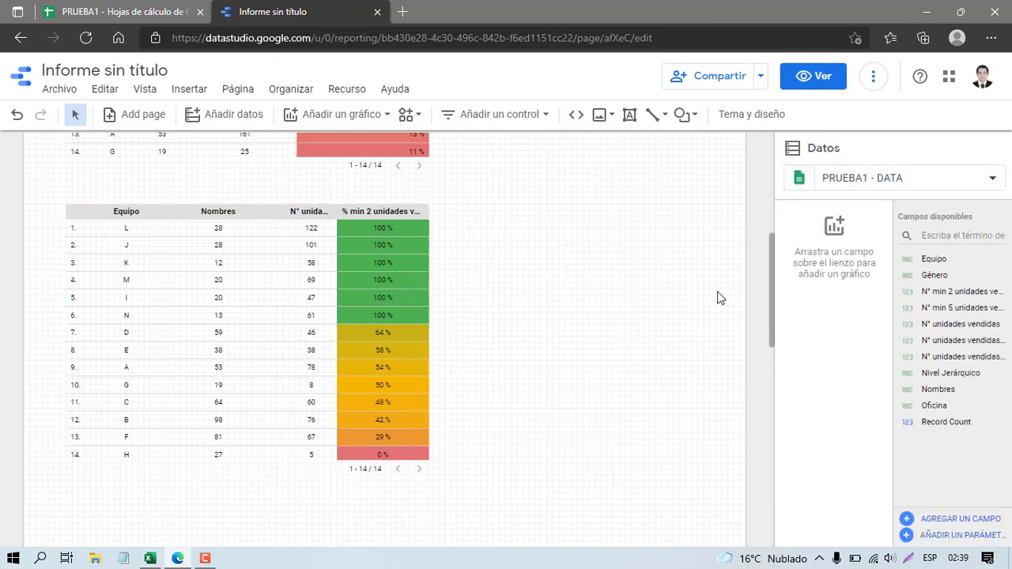
scroll(718, 297, "up", 5)
scroll(718, 297, "down", 5)
scroll(718, 297, "up", 3)
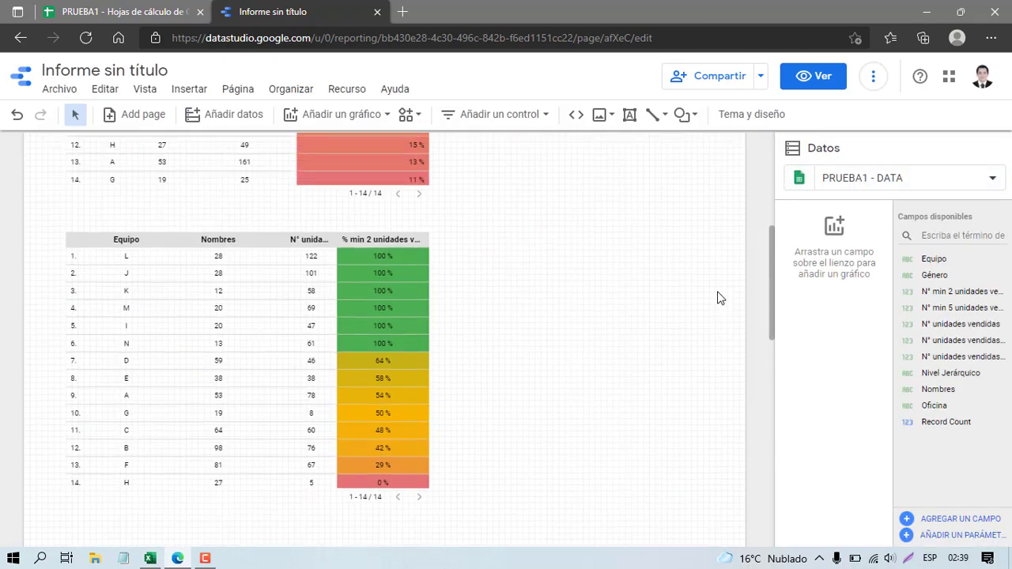
scroll(718, 297, "up", 2)
scroll(718, 296, "down", 4)
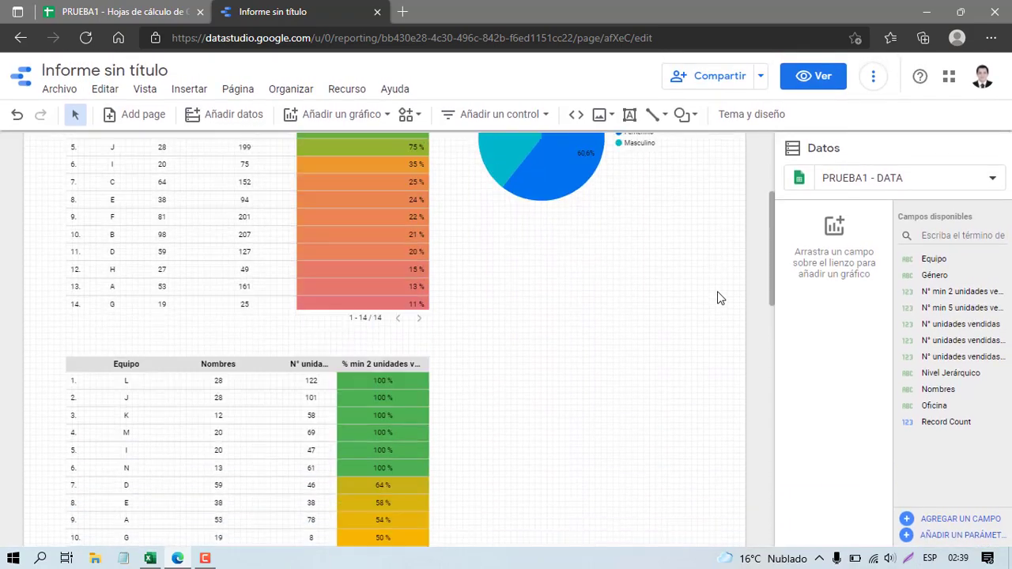
- Move the lower team table to the right and slightly up, placing it below the pie chart
scroll(491, 264, "up", 3)
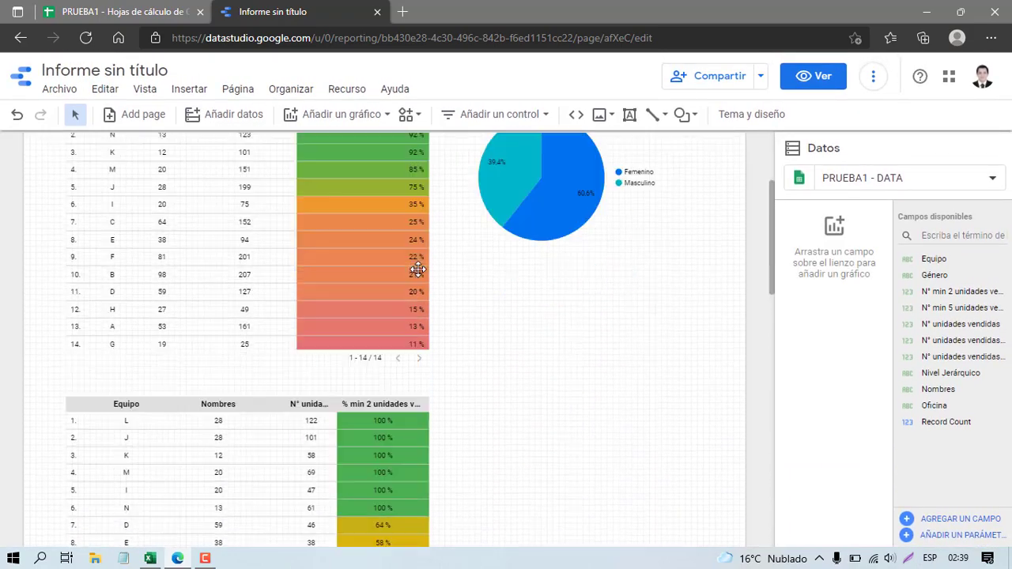
scroll(416, 264, "down", 2)
left_click(342, 312)
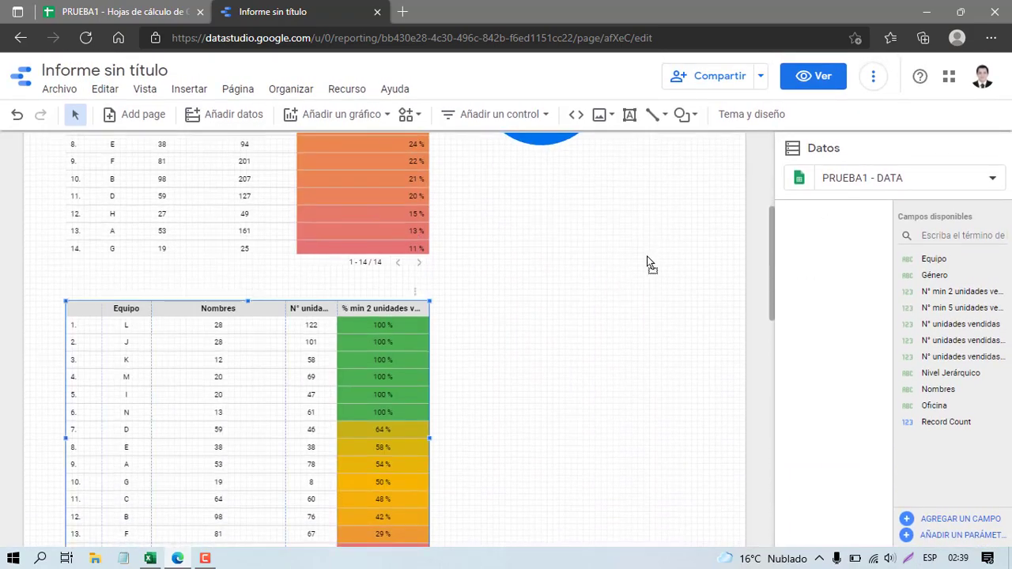
mouse_move(648, 263)
left_mouse_down()
mouse_move(601, 290)
mouse_move(639, 265)
left_mouse_up()
left_click(296, 217)
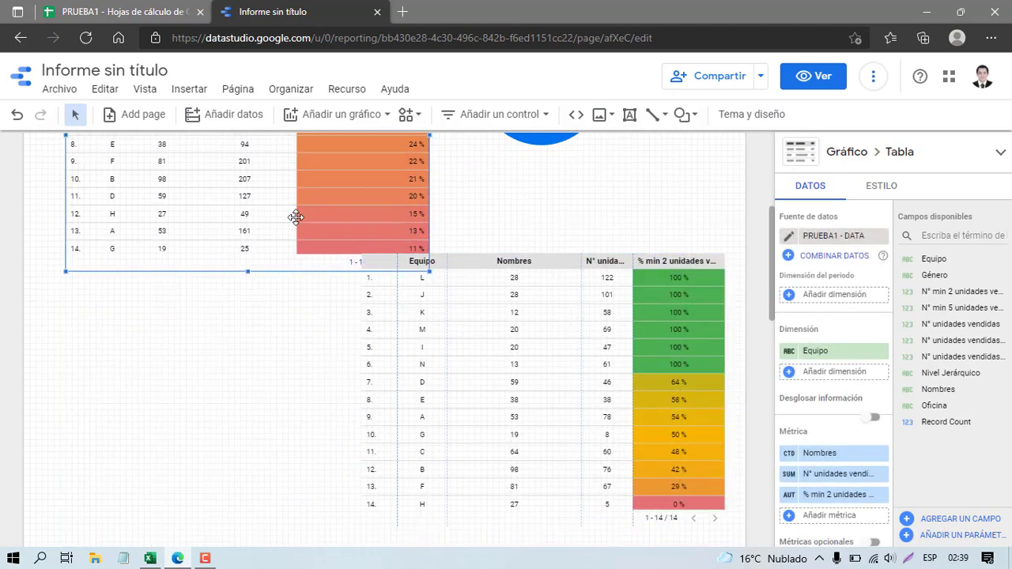
- Look through the moved table's style settings for its header, colors, labels and body
left_click(522, 266)
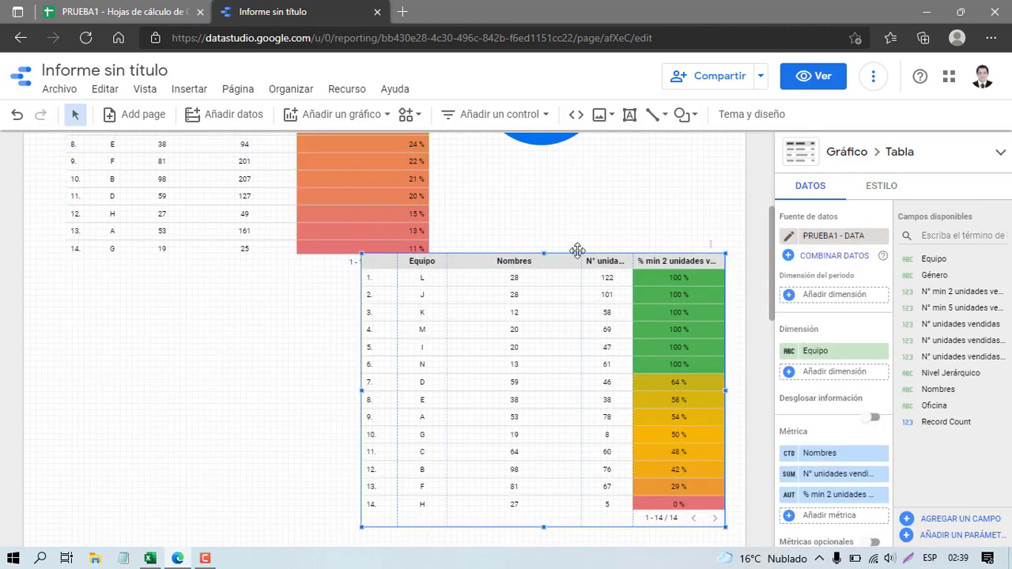
left_click(880, 206)
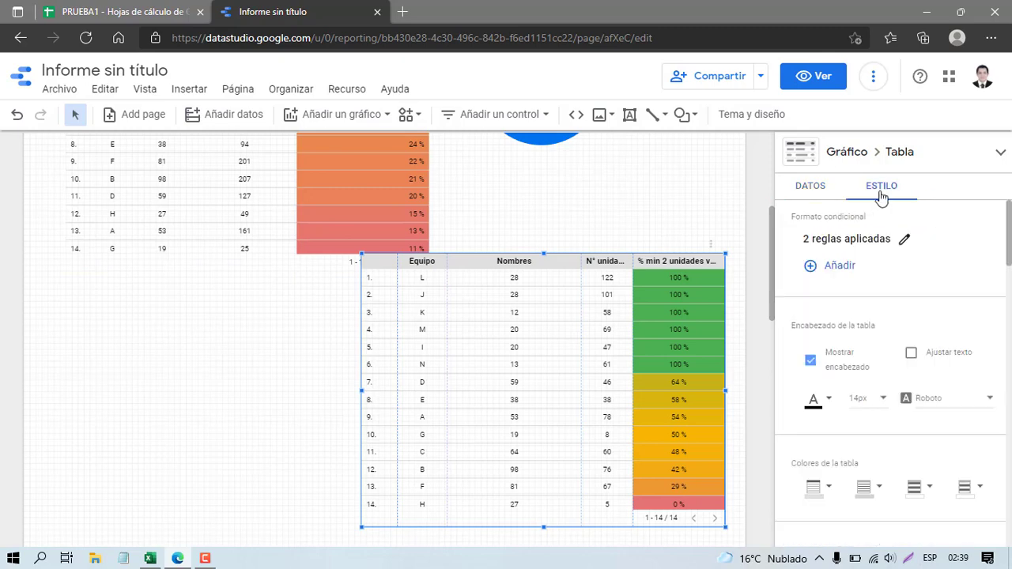
scroll(898, 361, "down", 3)
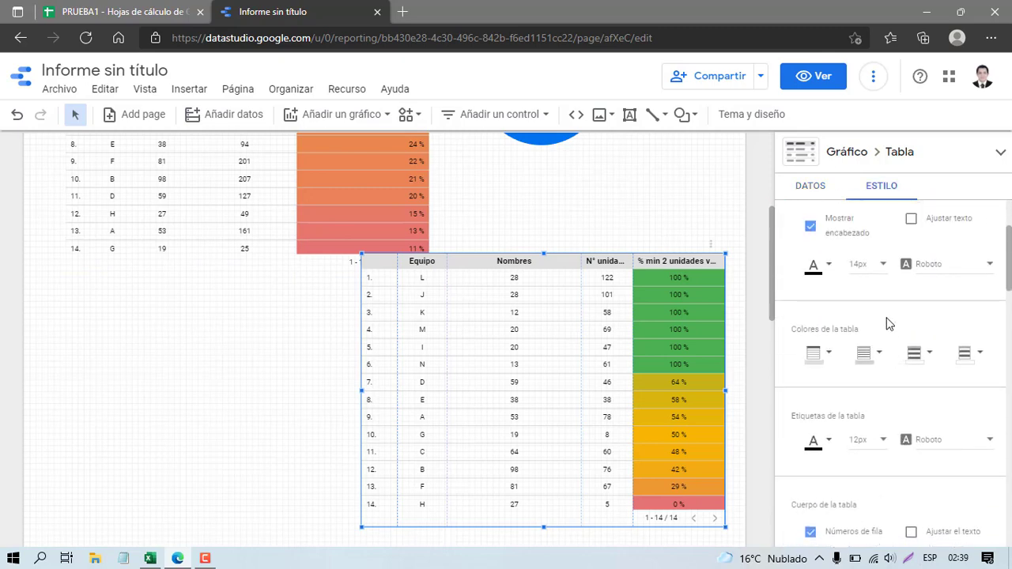
scroll(884, 324, "up", 2)
scroll(862, 334, "down", 4)
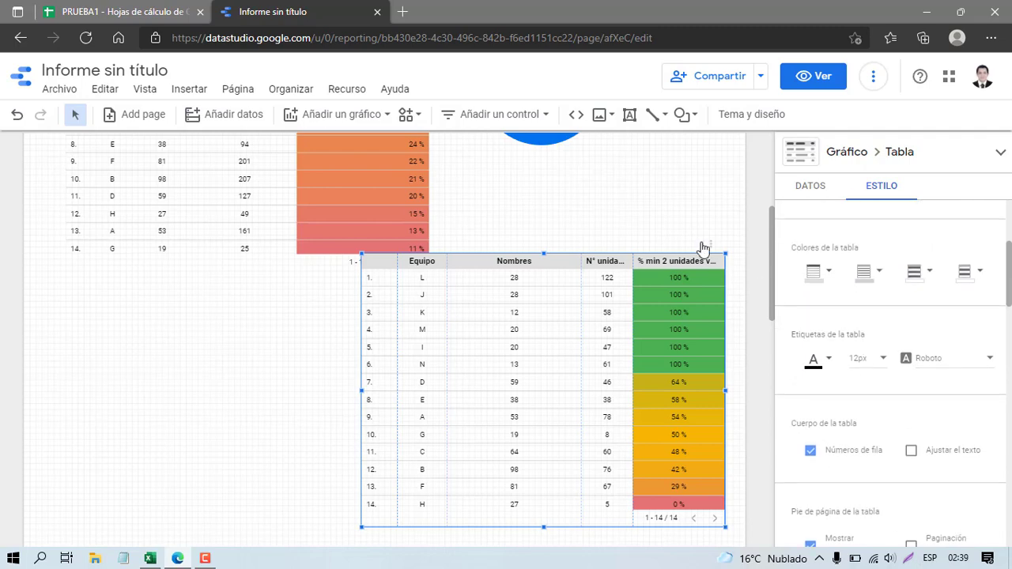
- Set the report canvas width to 1500 pixels in the layout settings
left_click(675, 207)
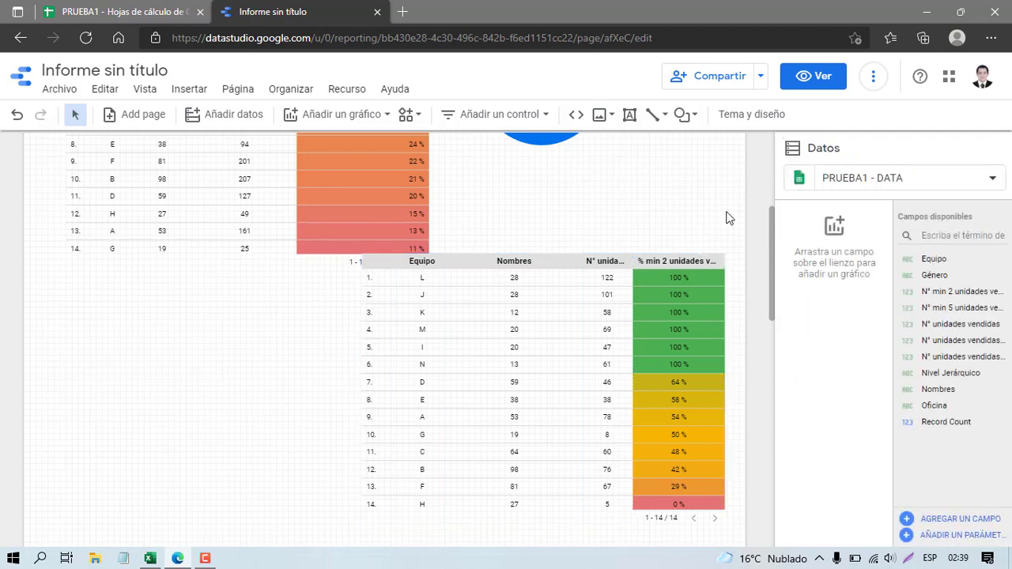
left_click(755, 115)
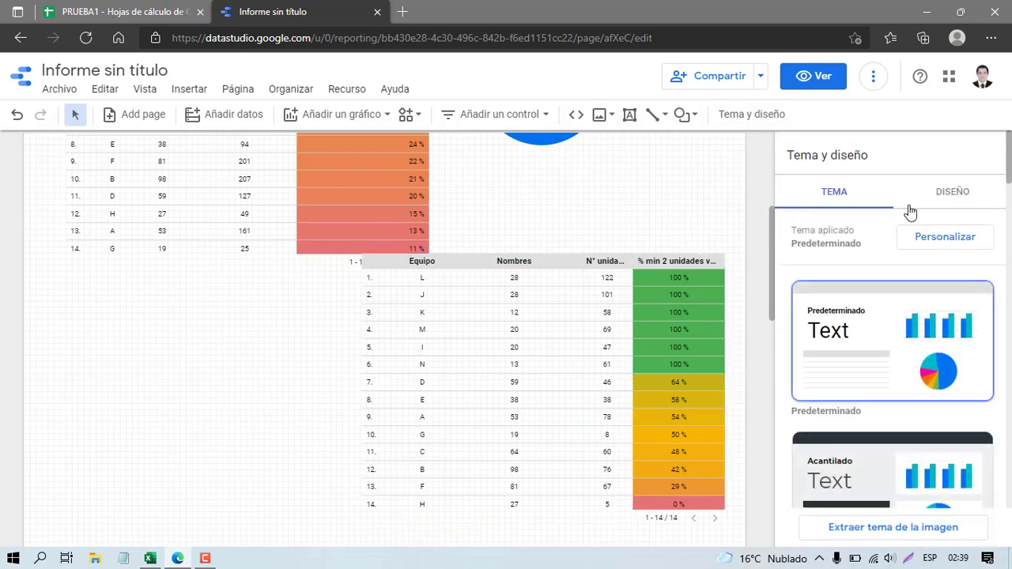
left_click(954, 192)
scroll(823, 372, "down", 2)
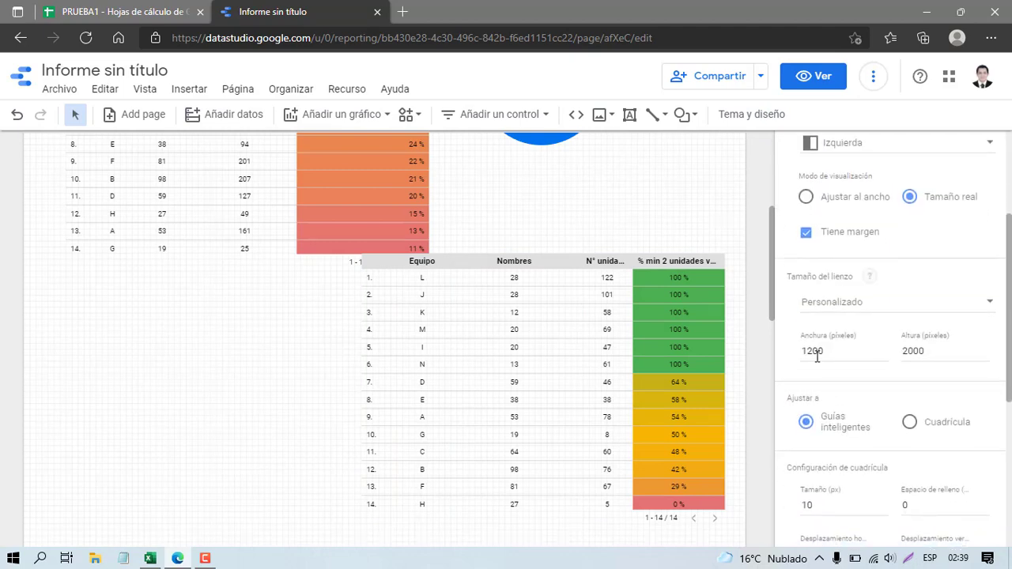
type("8")
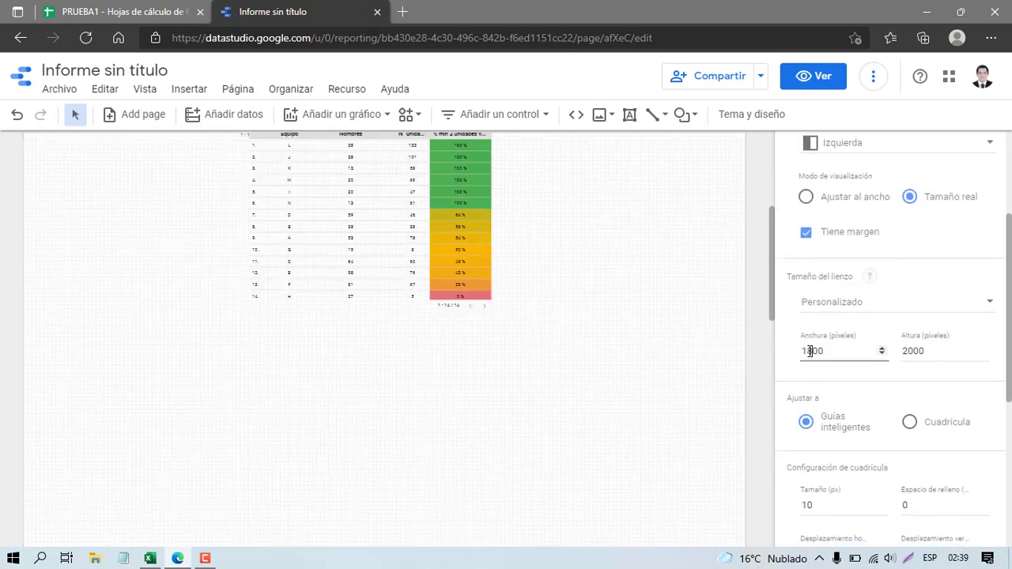
key("BackSpace")
type("5")
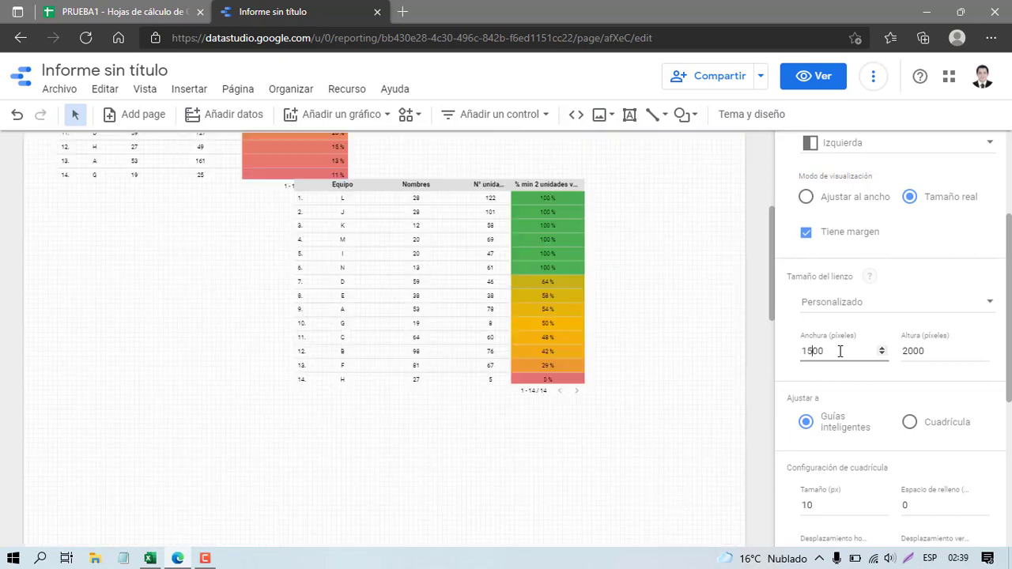
- Rearrange the canvas so the two tables sit side by side, with the pie chart above the "% min 2 unidades" table
left_click(554, 273)
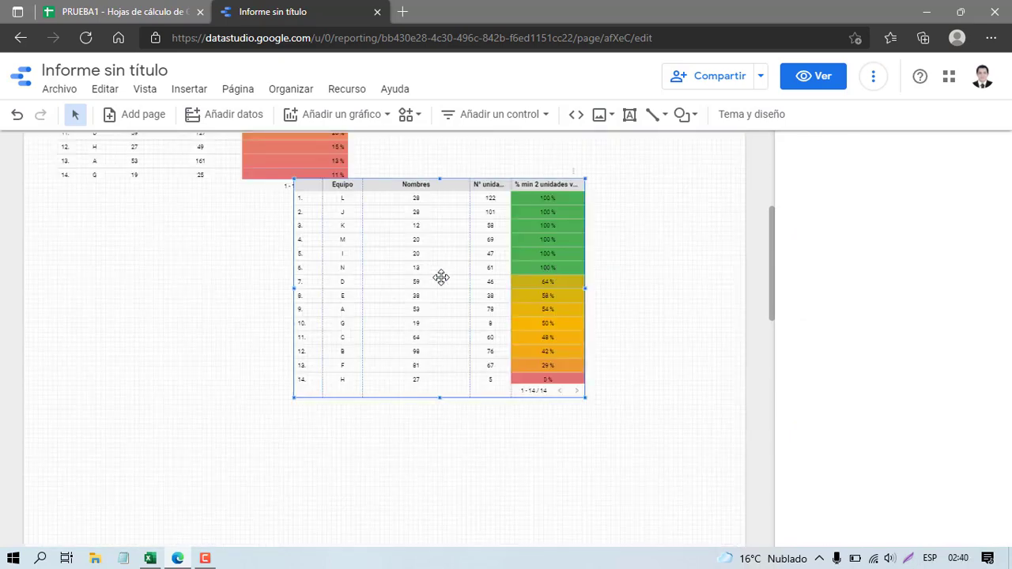
scroll(568, 243, "up", 3)
left_click(533, 294)
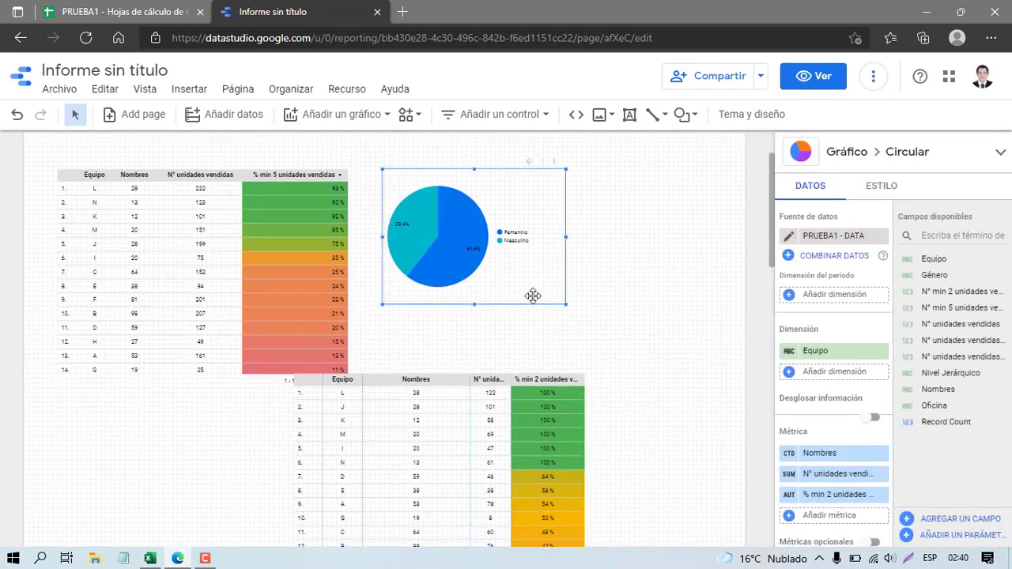
left_click_drag(537, 302, 612, 248)
left_click_drag(450, 380, 585, 289)
left_click_drag(258, 171, 286, 276)
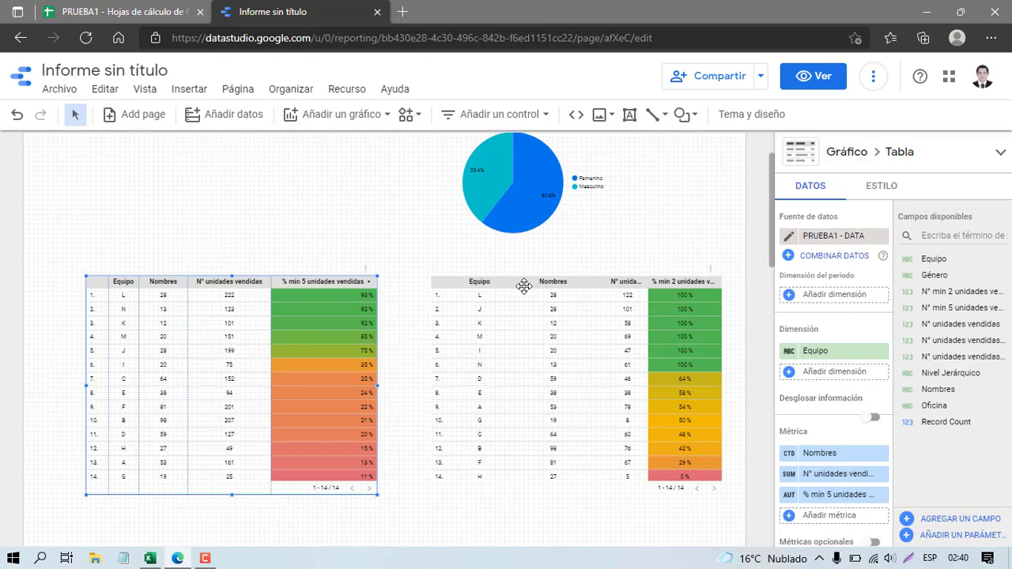
- In the "% min 2 unidades" table, narrow the row-number, Equipo and Nombres columns and widen the units-sold and percentage columns
key("ctrl+plus")
key("ctrl+plus")
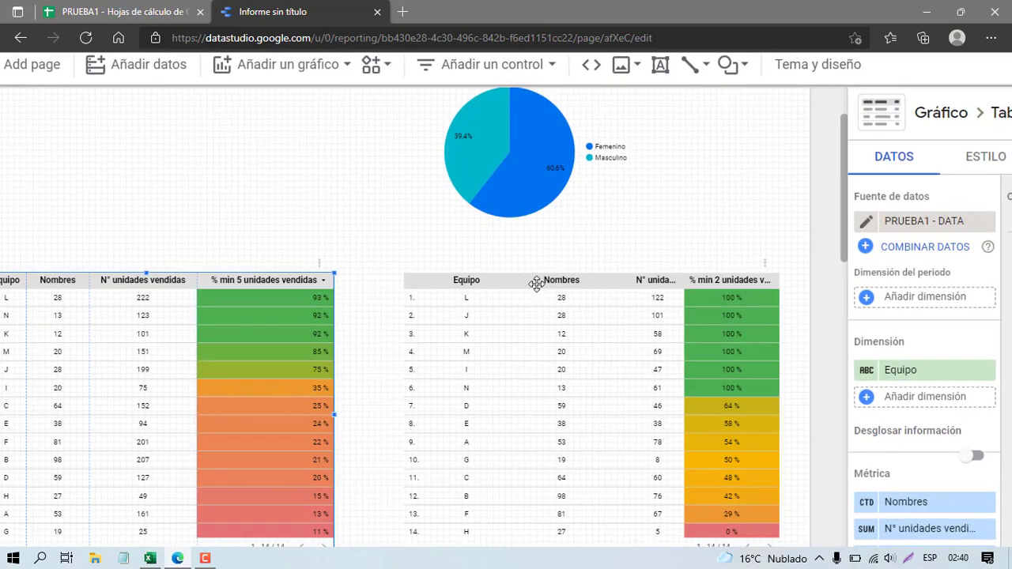
key("ctrl+minus")
key("ctrl+minus")
left_click(530, 287)
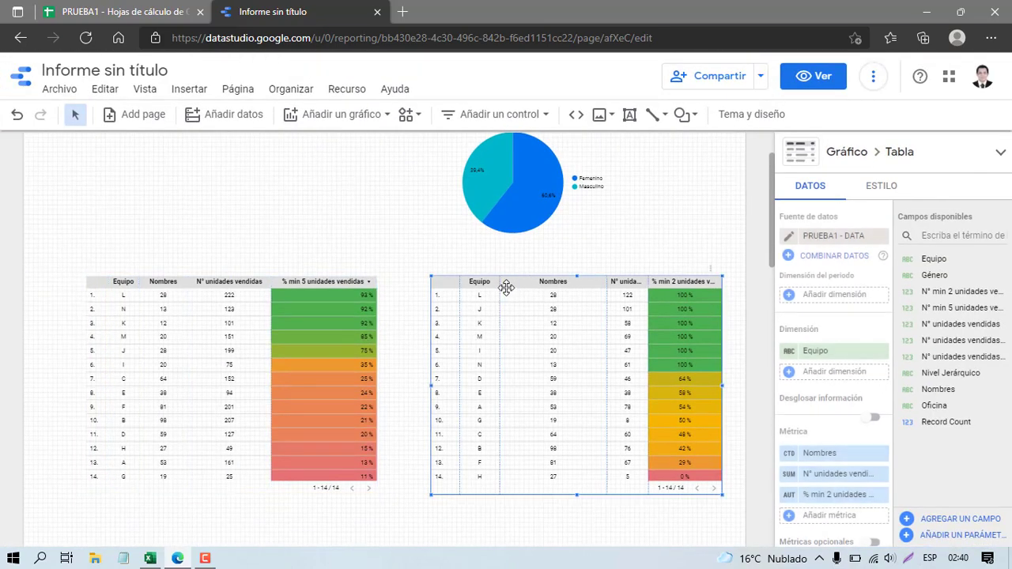
left_click_drag(606, 283, 556, 284)
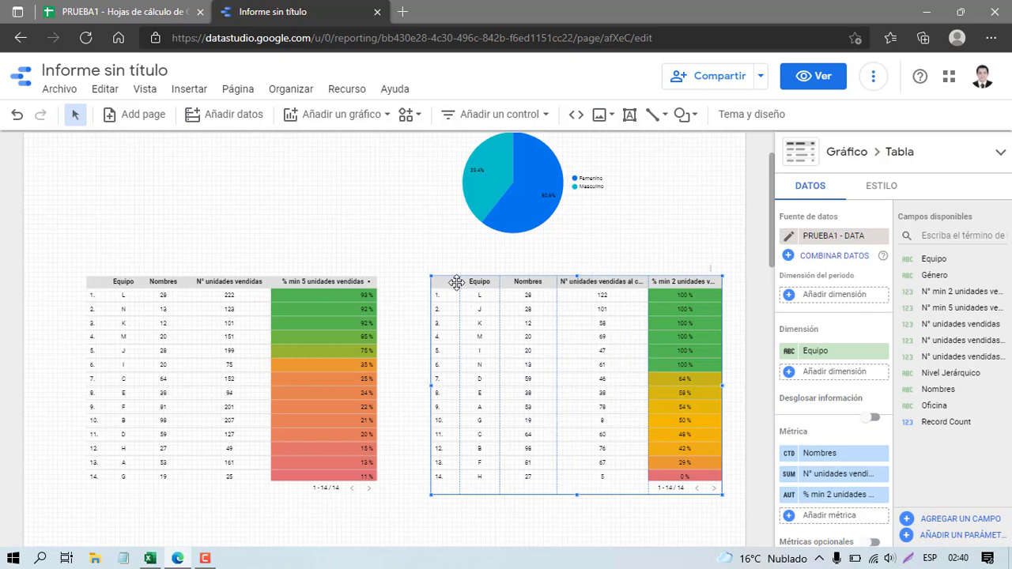
left_click_drag(461, 283, 445, 284)
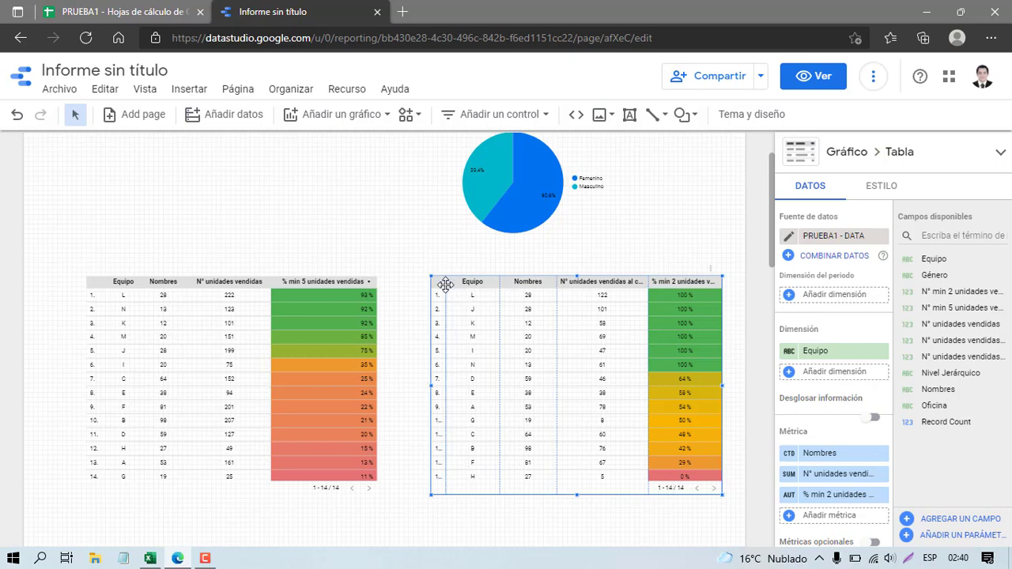
left_click_drag(445, 285, 450, 286)
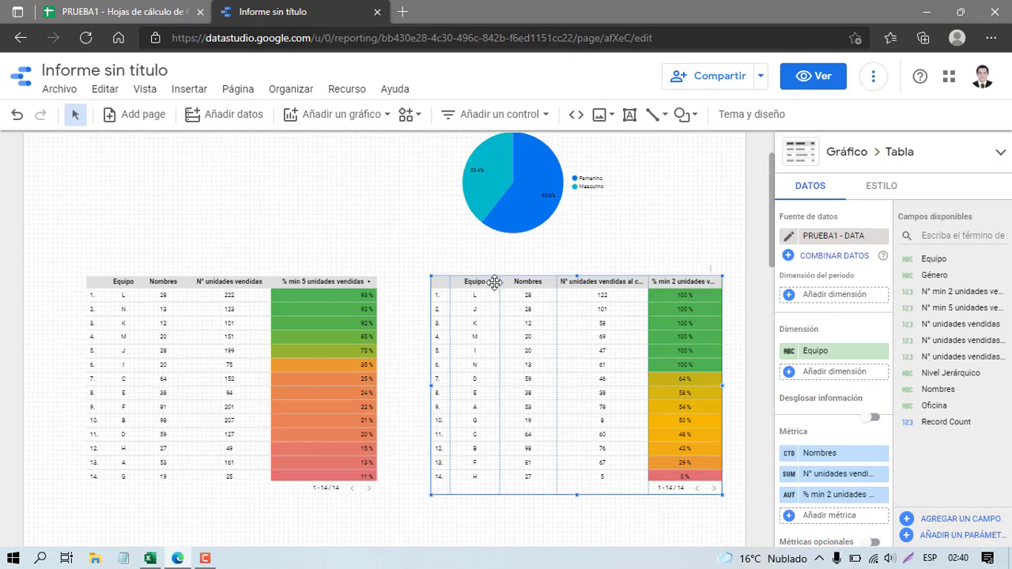
left_click_drag(499, 284, 494, 284)
left_click_drag(557, 282, 541, 281)
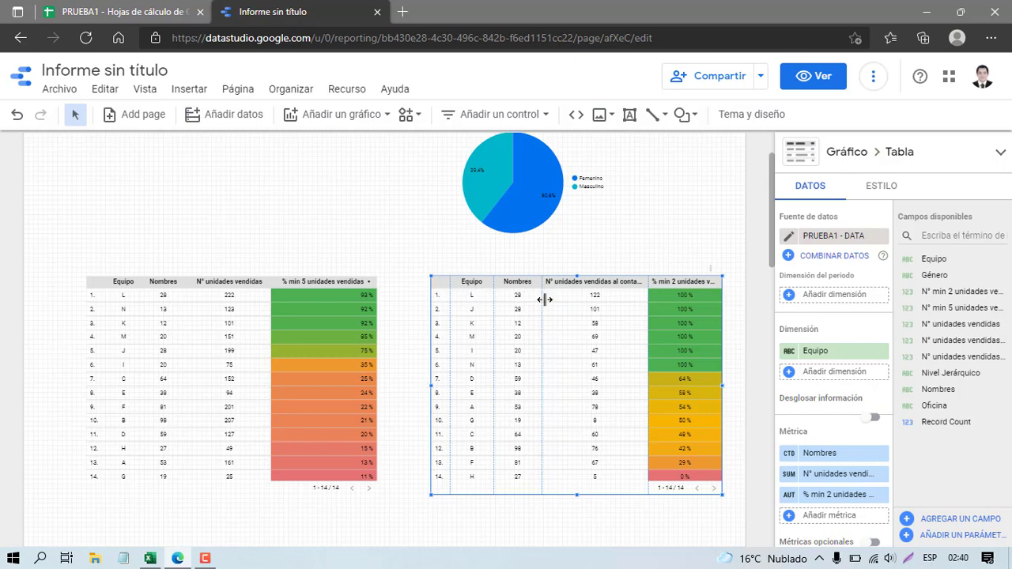
left_click_drag(649, 282, 633, 282)
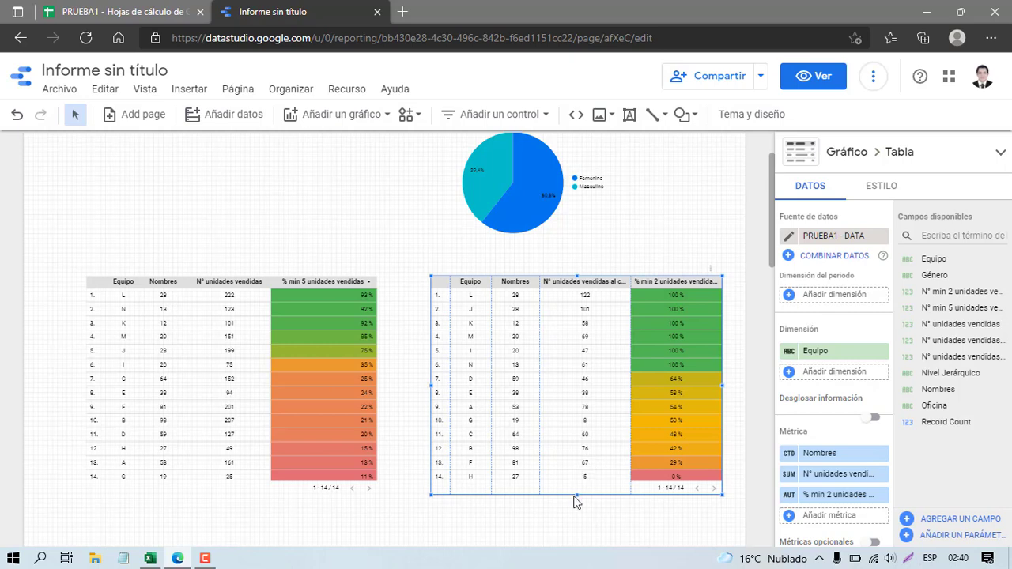
- Shorten the "% min 2 unidades" table slightly and turn on text wrapping for its header
left_click_drag(578, 495, 577, 490)
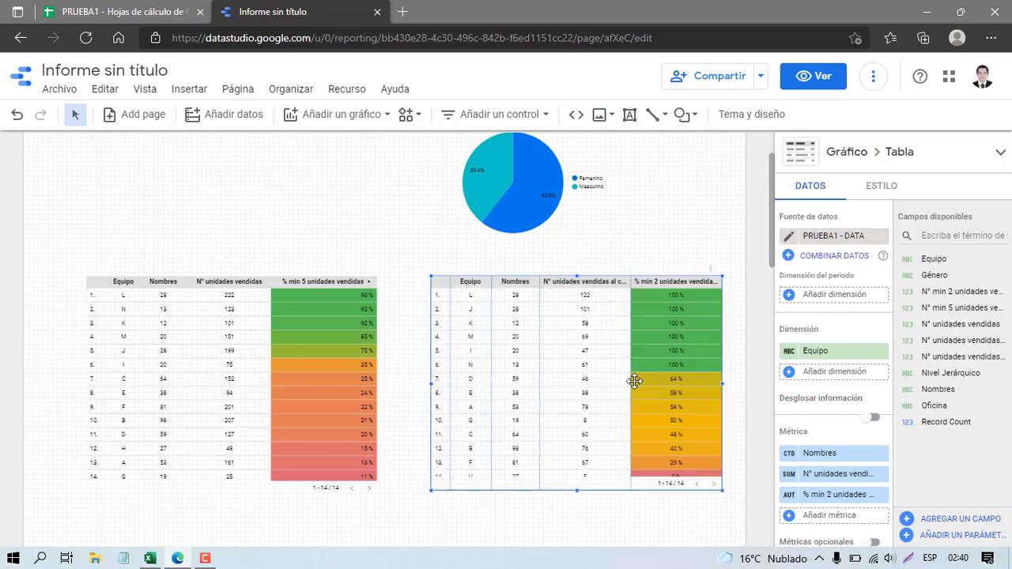
left_click(889, 193)
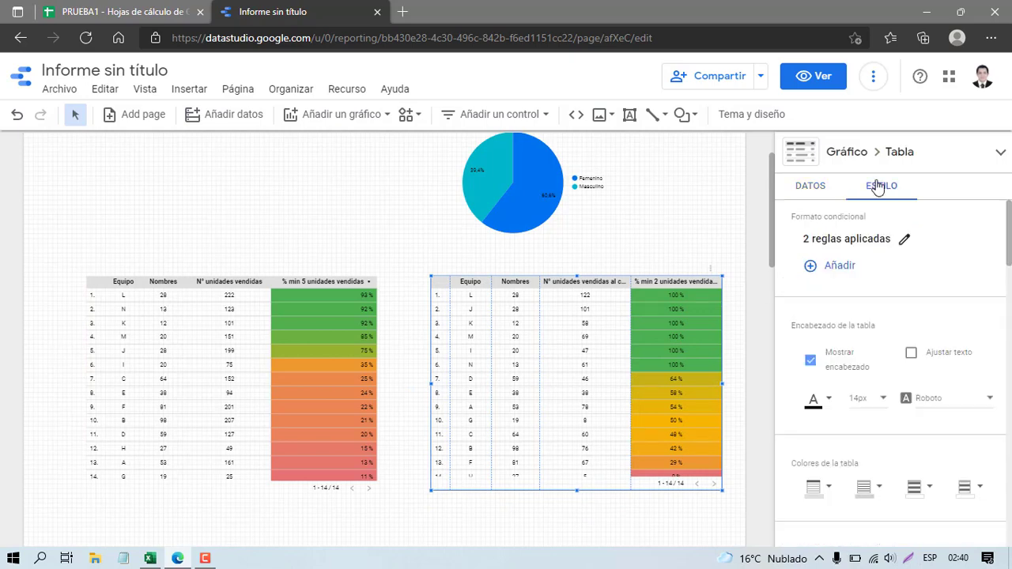
scroll(852, 362, "down", 1)
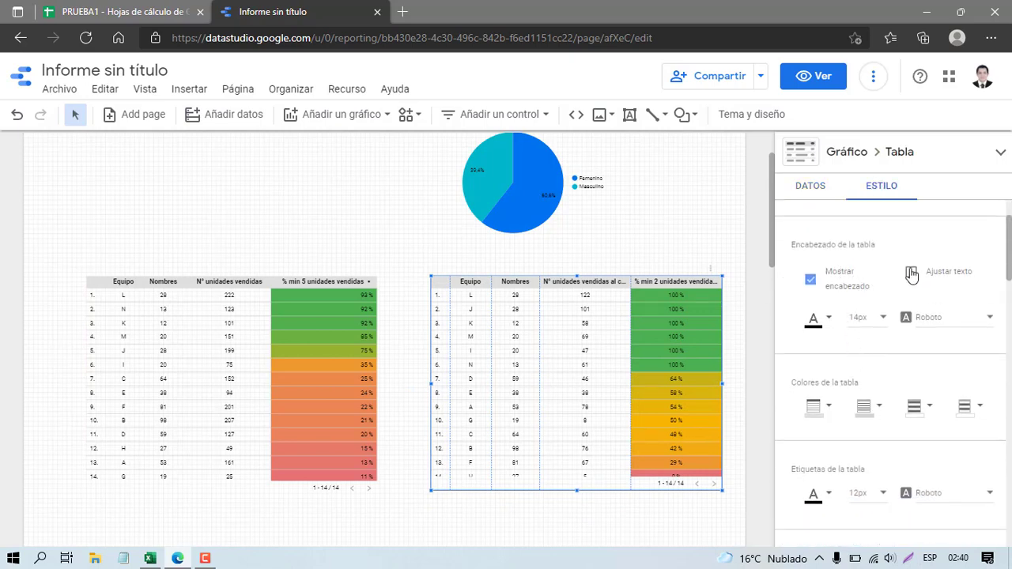
left_click(911, 272)
- In the "% min 5 unidades vendidas" table, widen the Nombres column, narrow the percentage column and center the percentage values
left_click(319, 339)
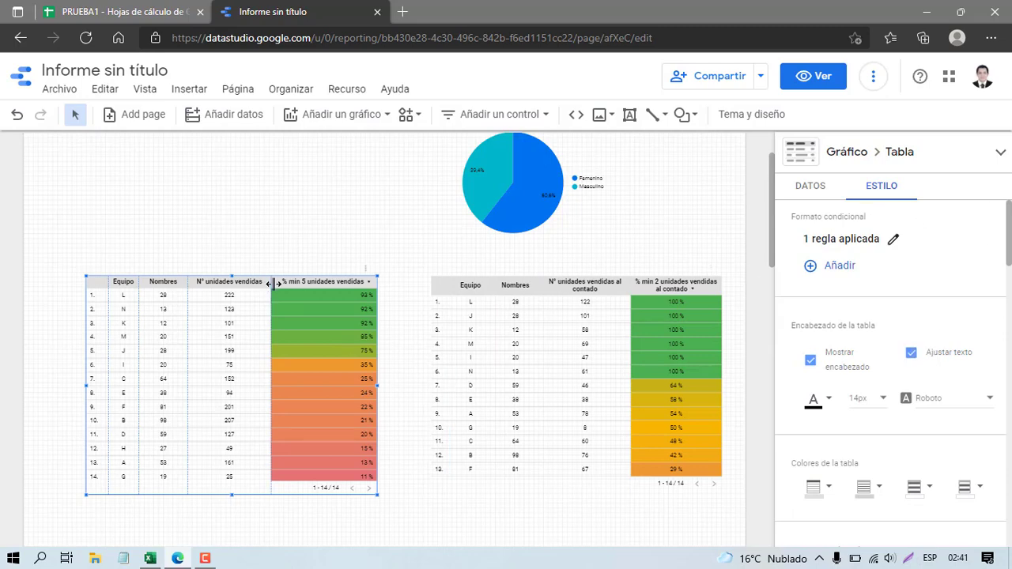
left_click_drag(270, 283, 313, 285)
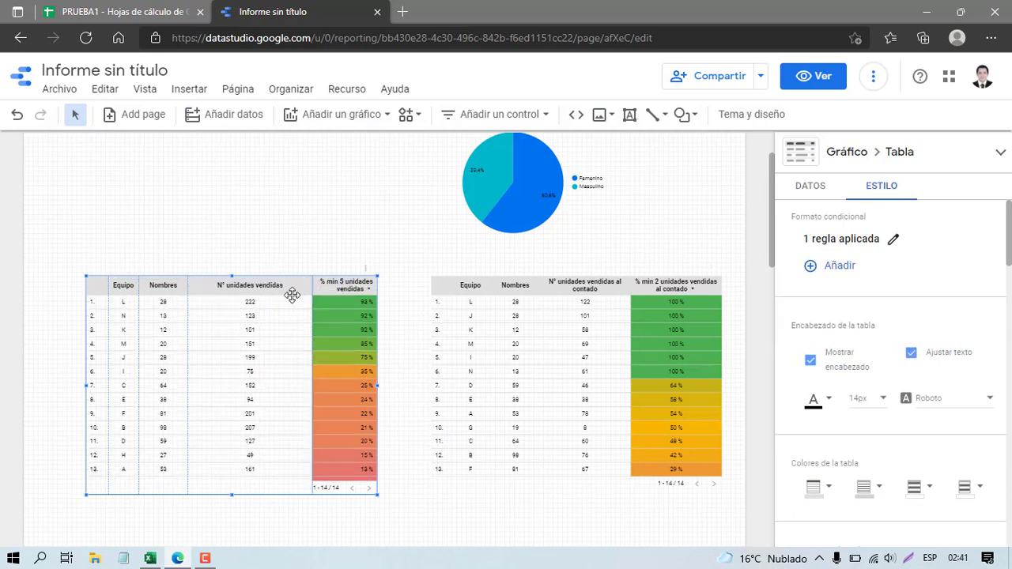
left_click_drag(191, 283, 221, 287)
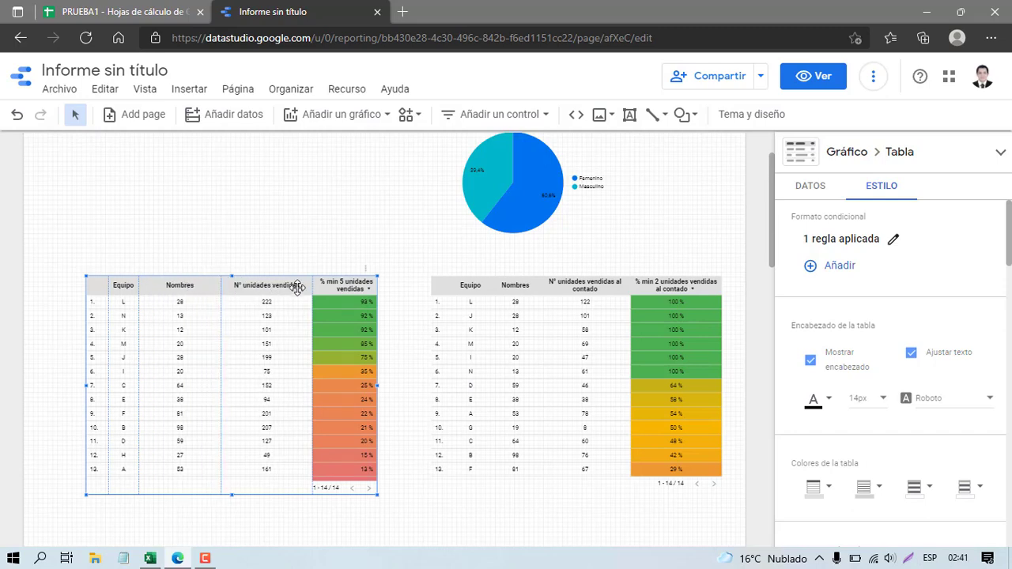
left_click_drag(313, 284, 298, 283)
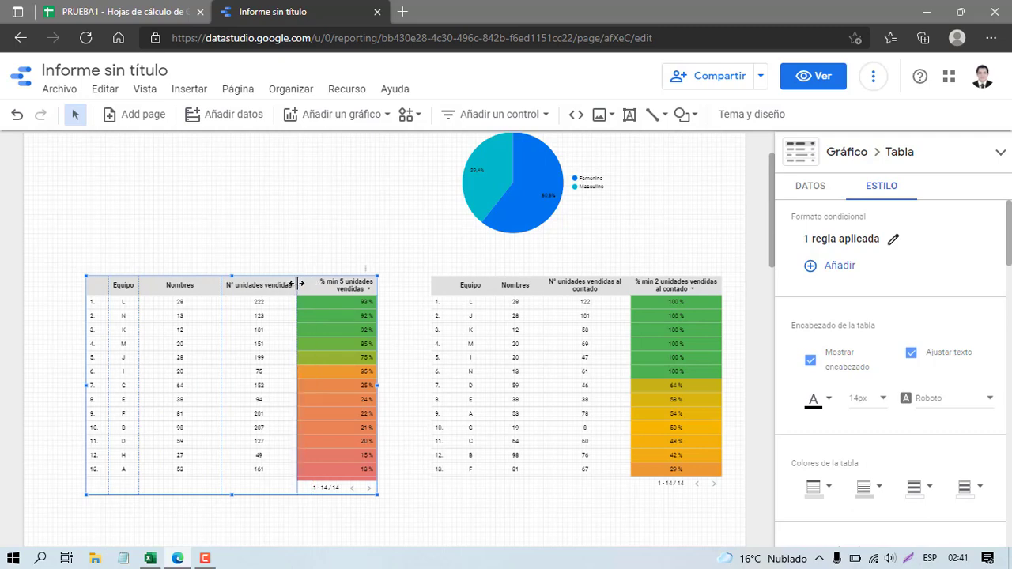
scroll(942, 361, "down", 10)
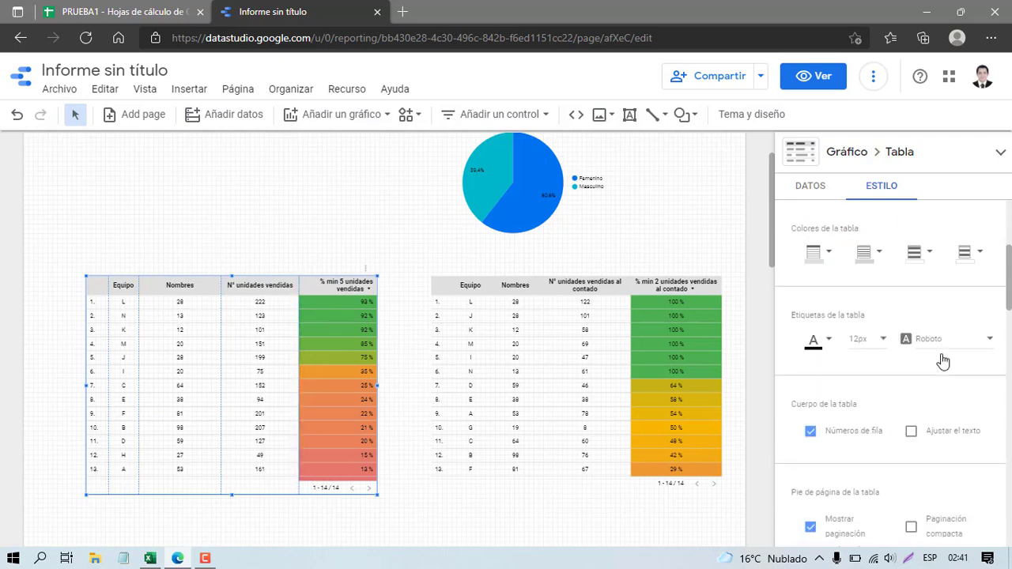
scroll(912, 386, "down", 3)
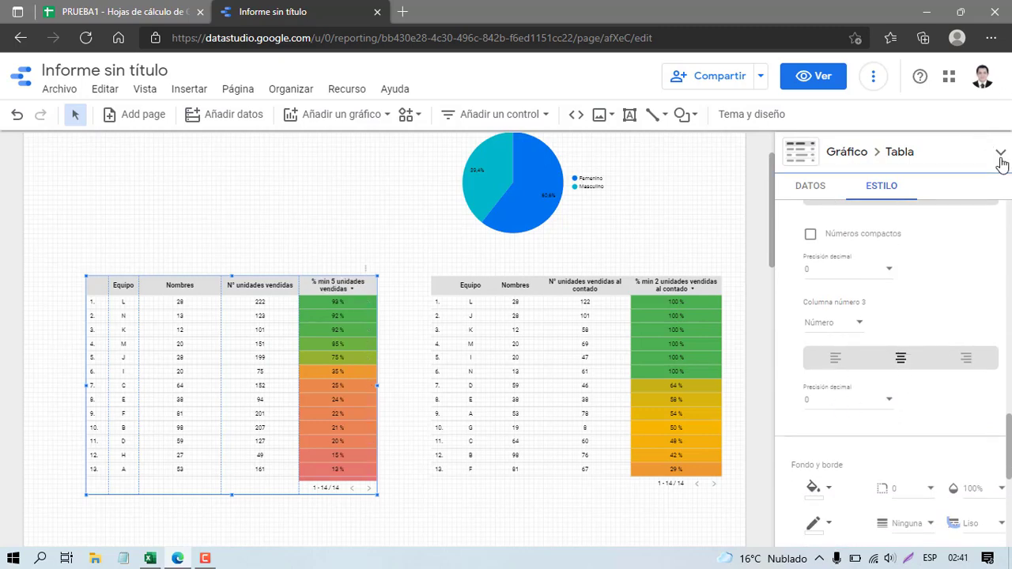
- Fine-tune the "% min 2 unidades" table by widening Nombres and narrowing the units-sold and percentage columns
left_click(656, 322)
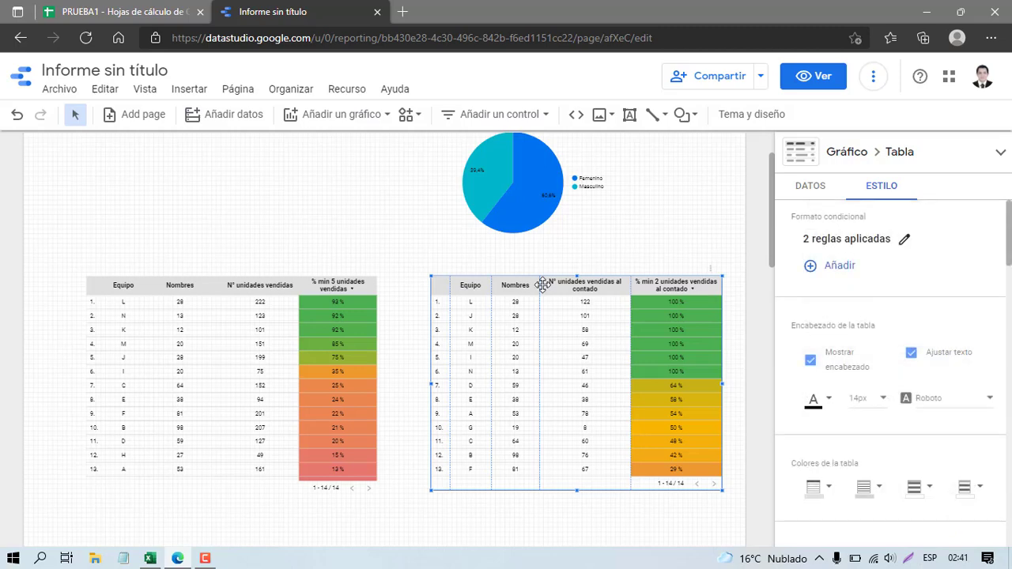
left_click_drag(541, 283, 549, 284)
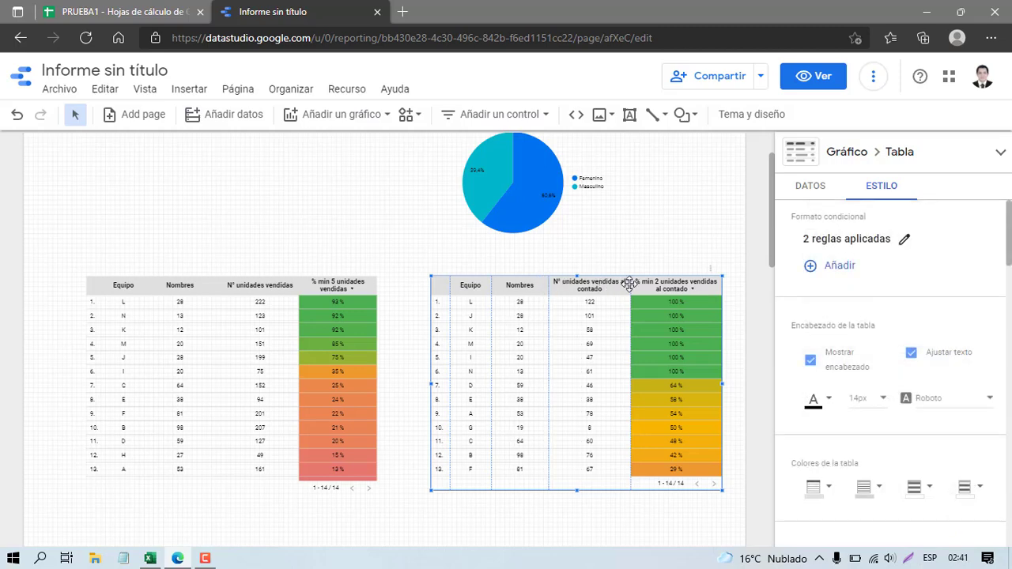
left_click_drag(630, 288, 623, 288)
left_click_drag(548, 286, 555, 286)
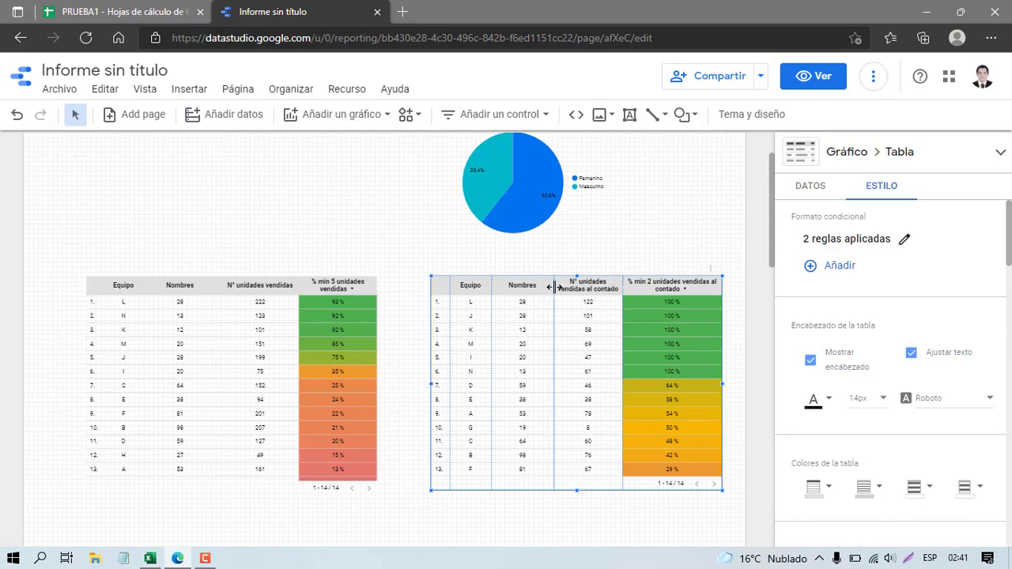
left_click_drag(624, 282, 641, 283)
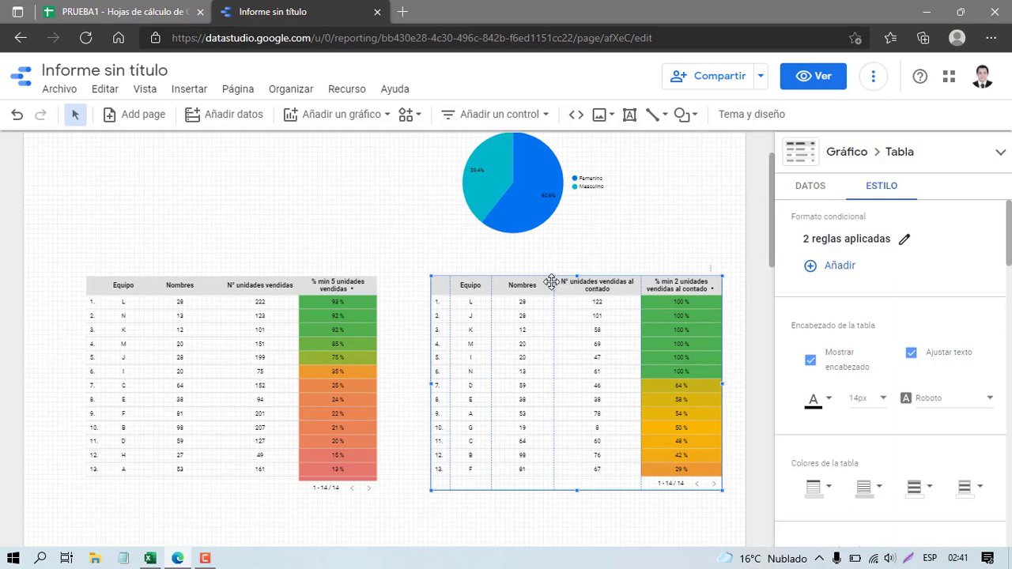
left_click_drag(554, 286, 564, 288)
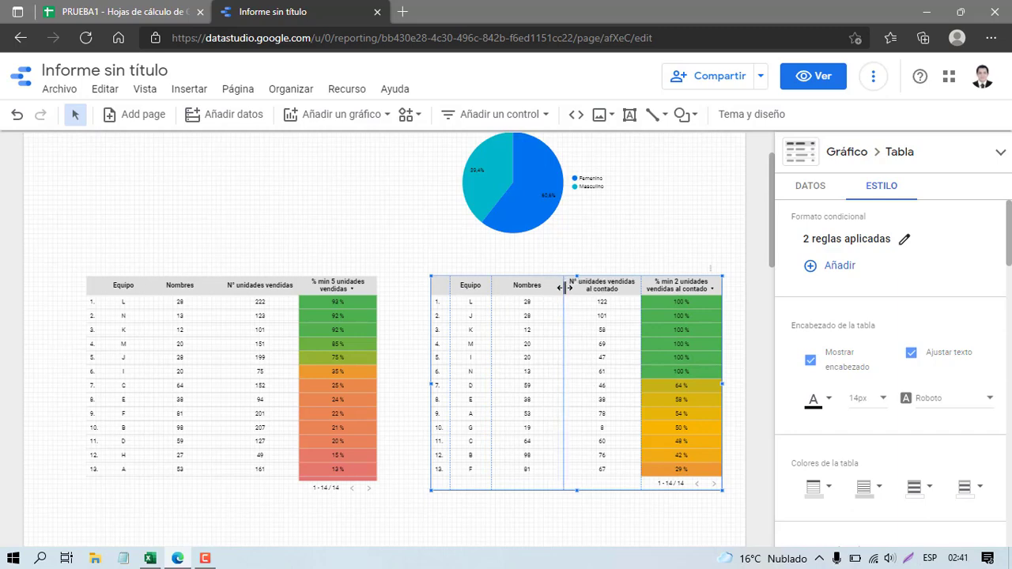
- Enlarge the gender pie chart to about the same width as the table beneath it
left_click(423, 270)
scroll(424, 249, "up", 2)
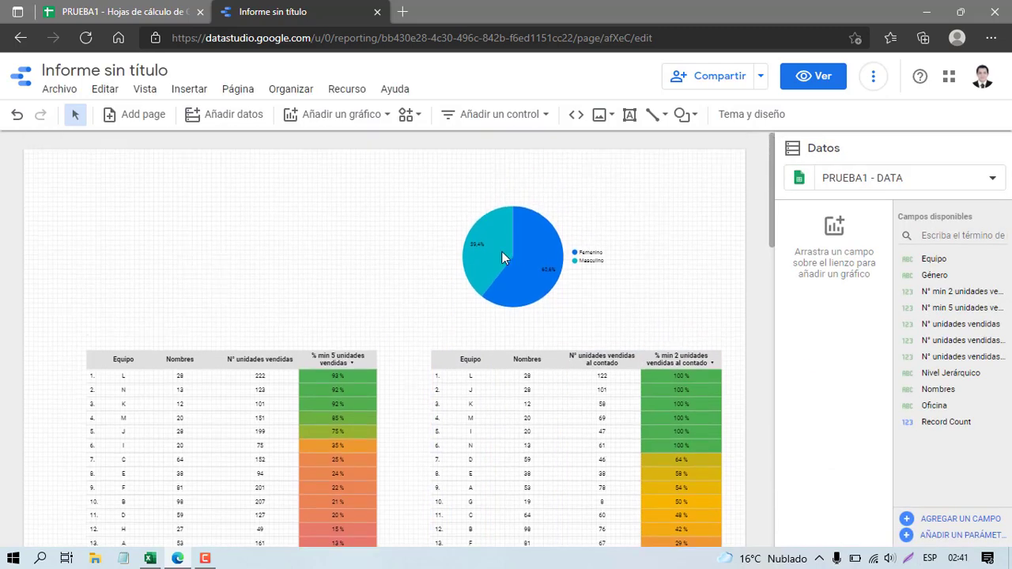
left_click(574, 248)
left_click_drag(612, 226, 717, 271)
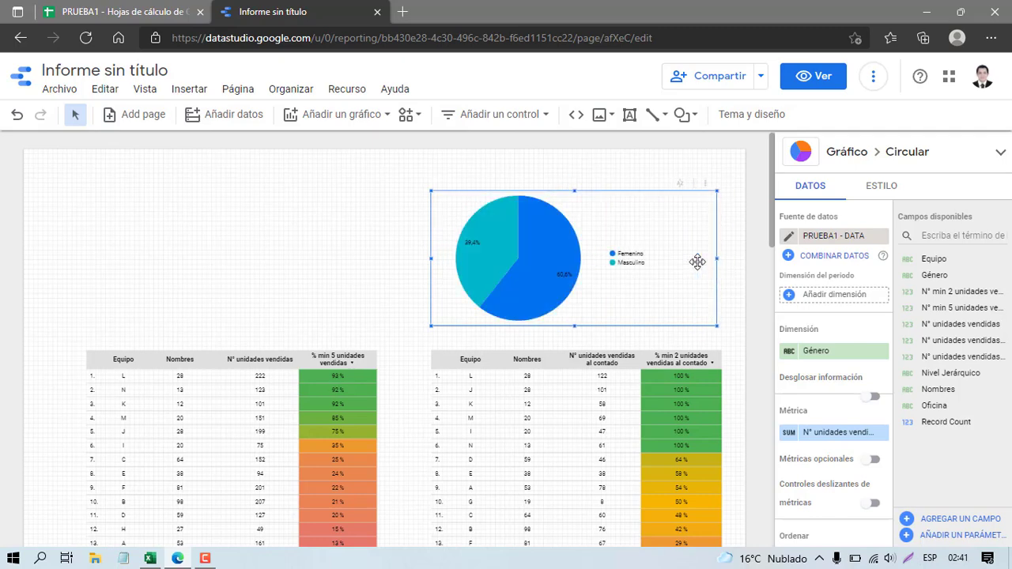
- Set the font size of the gender pie chart's percentage labels to 30px
left_click(874, 188)
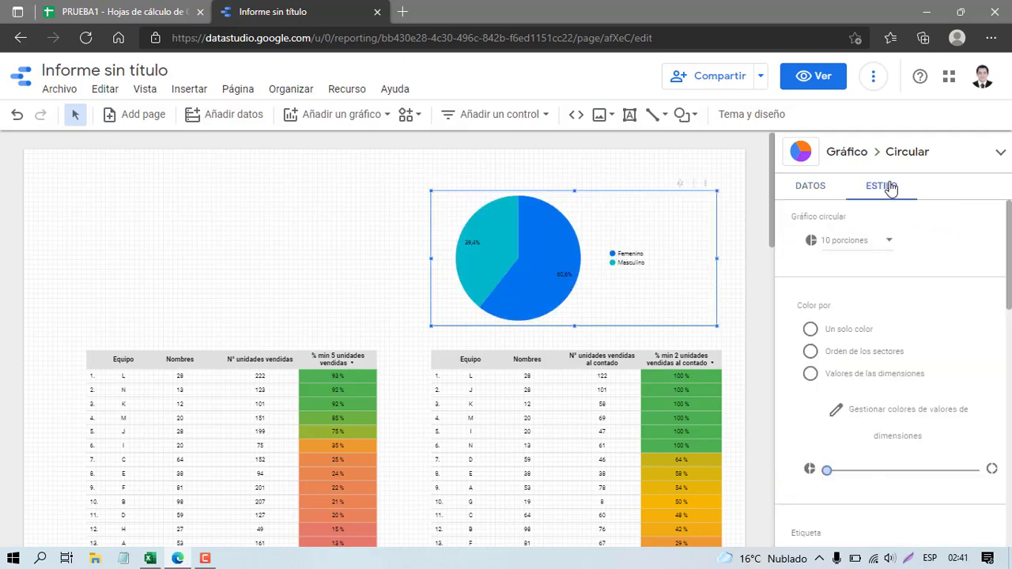
scroll(865, 356, "down", 3)
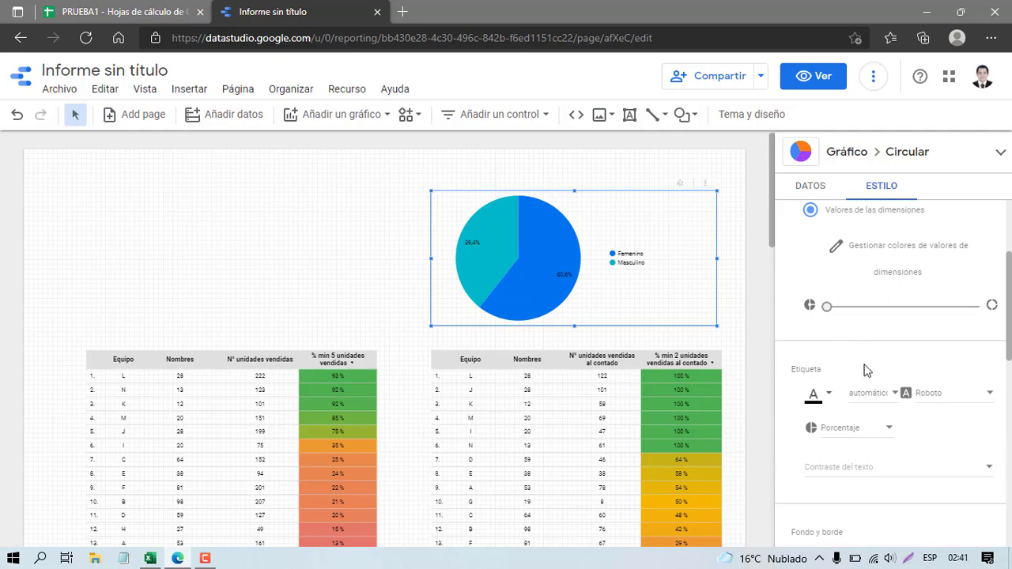
scroll(865, 370, "down", 6)
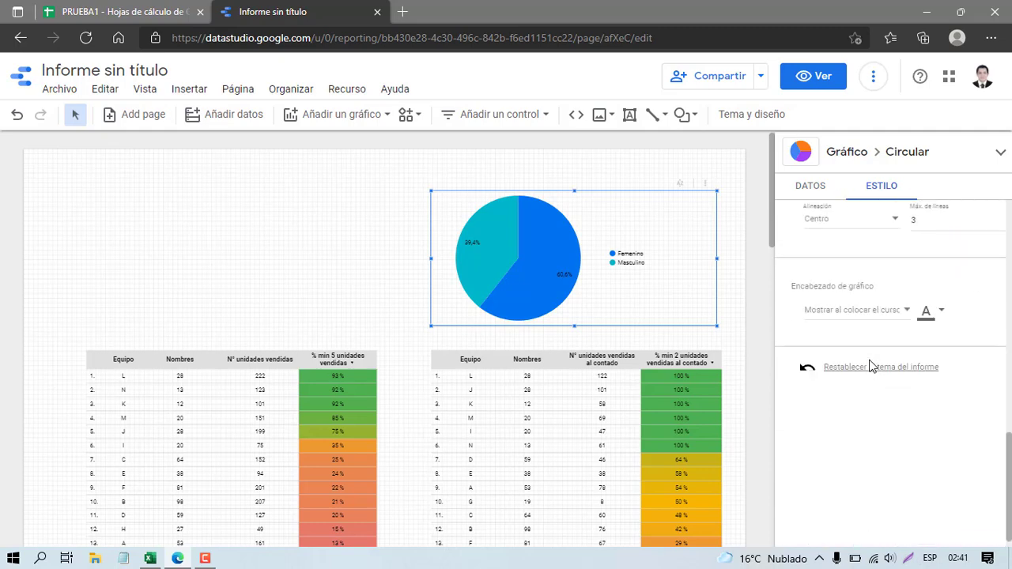
scroll(870, 366, "up", 4)
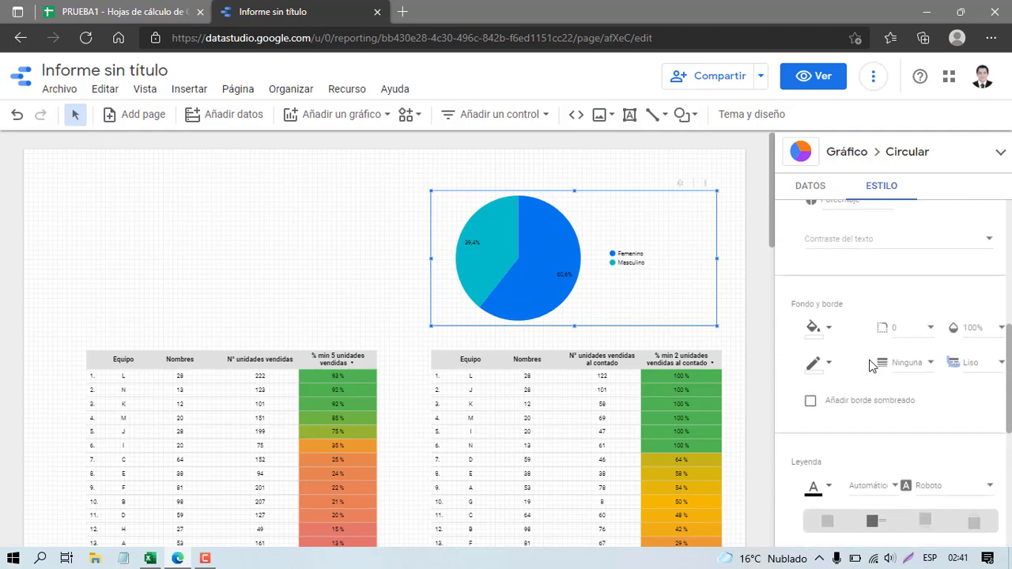
scroll(873, 366, "up", 2)
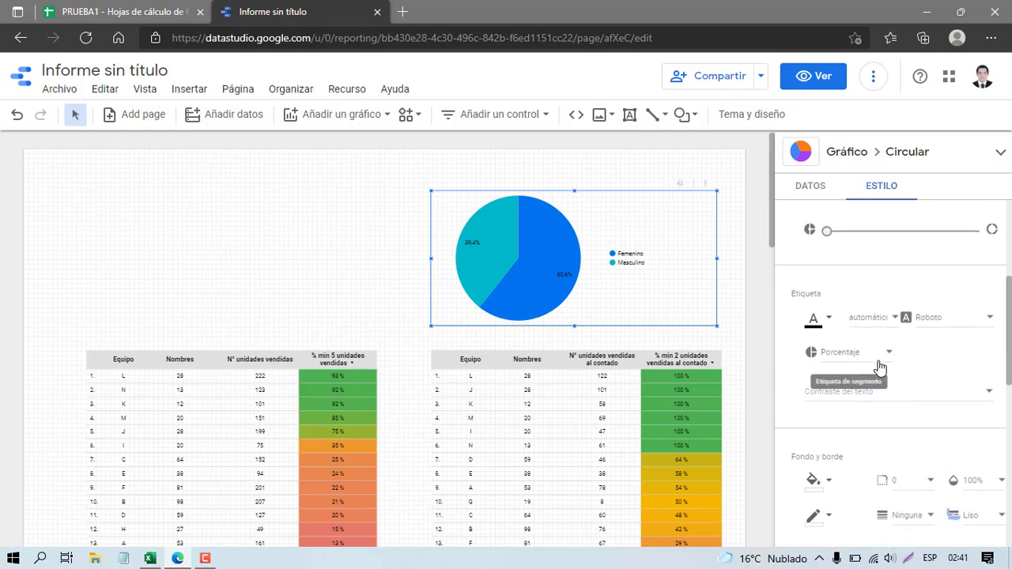
scroll(906, 340, "up", 4)
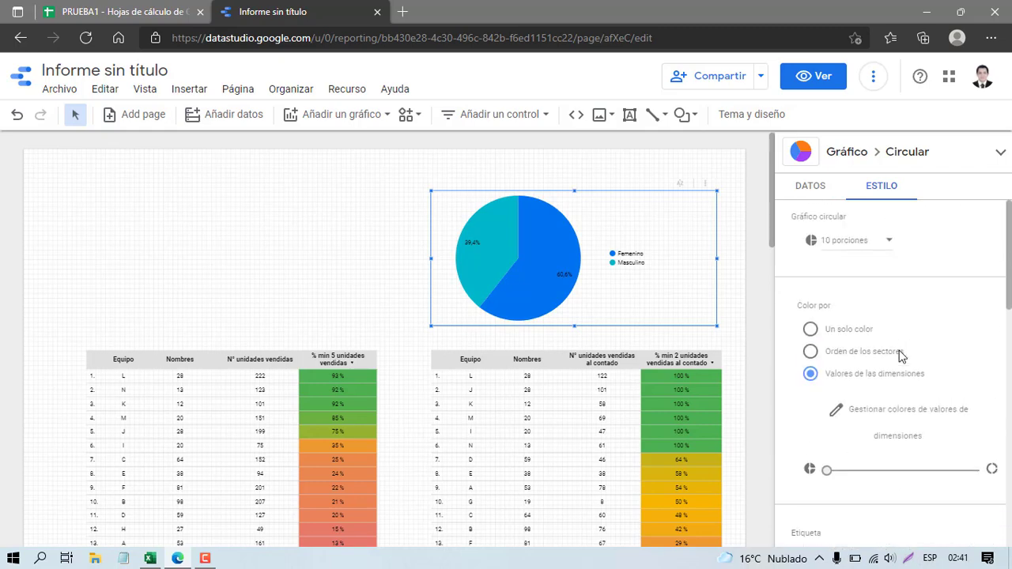
scroll(900, 356, "down", 4)
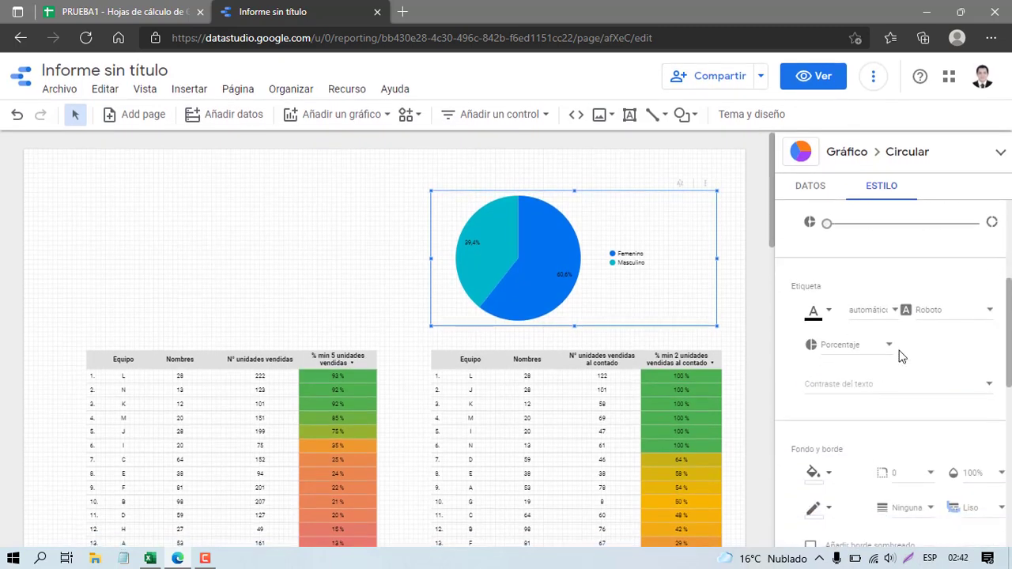
left_click(884, 316)
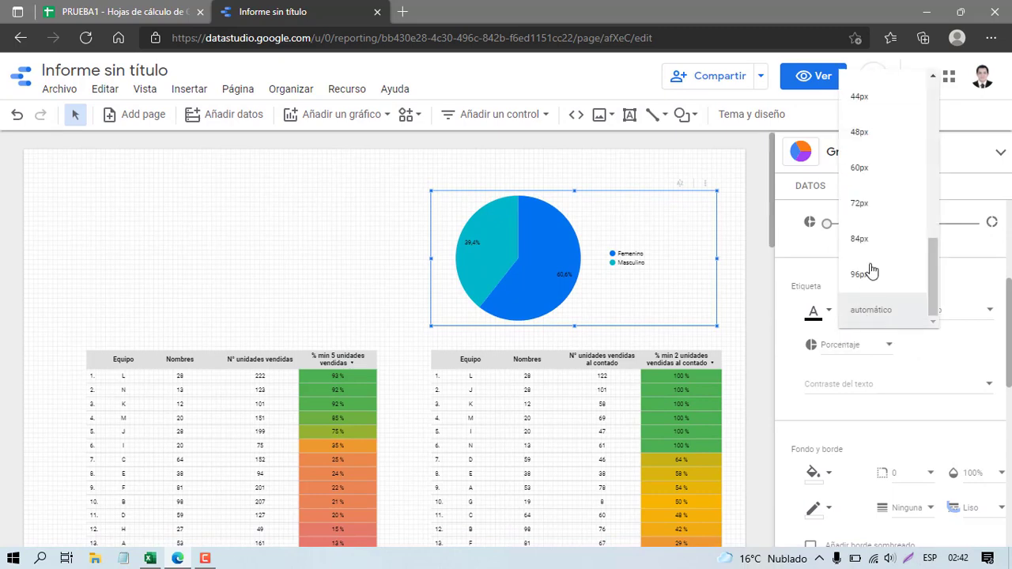
left_click(868, 143)
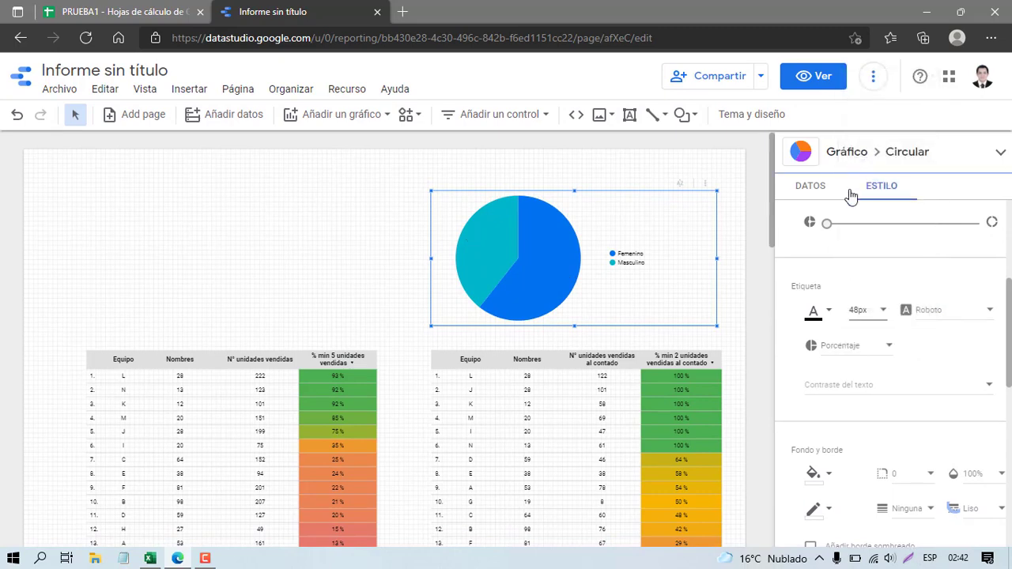
left_click(875, 315)
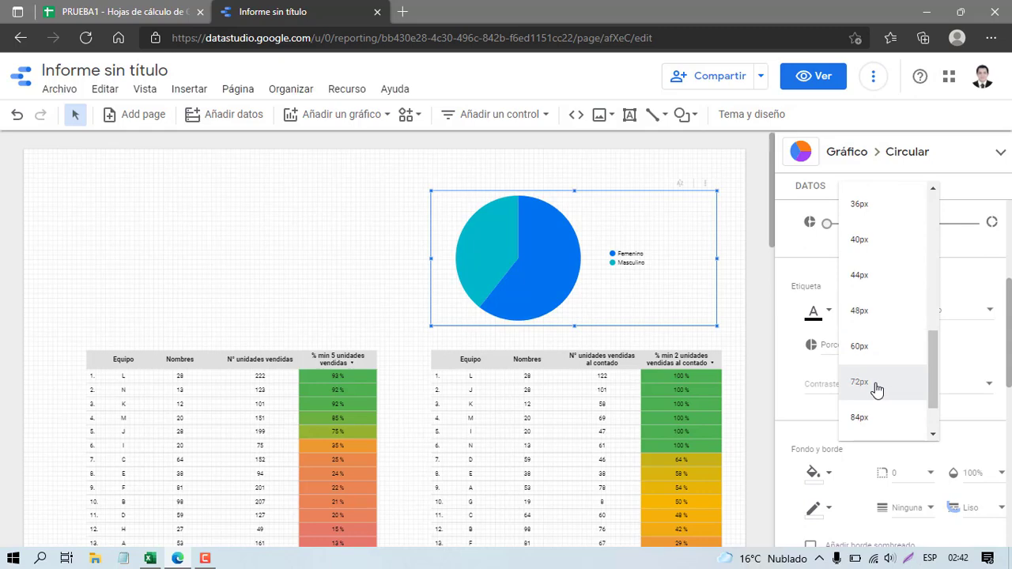
left_click(875, 388)
left_click(867, 326)
scroll(862, 343, "up", 3)
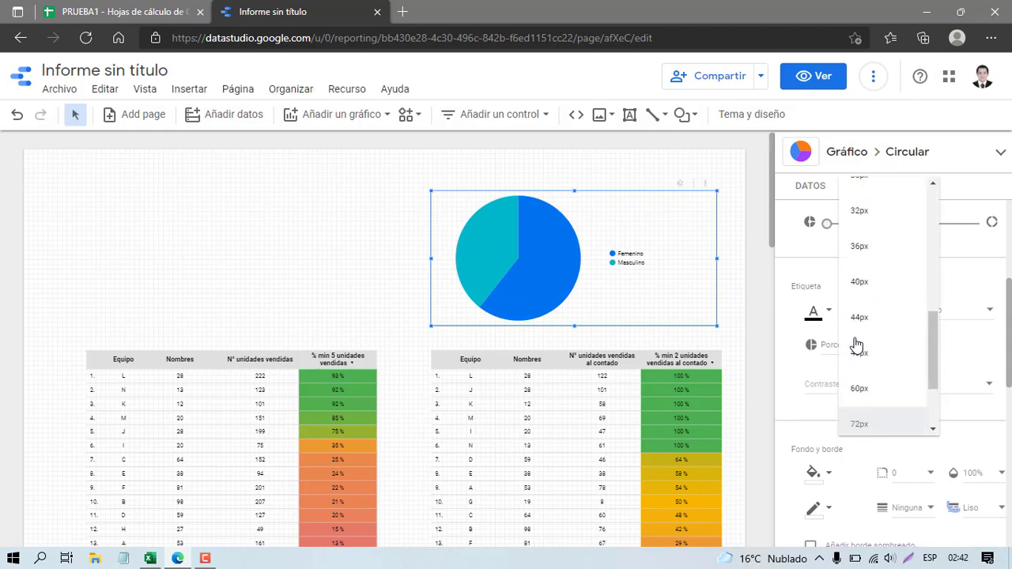
left_click(861, 194)
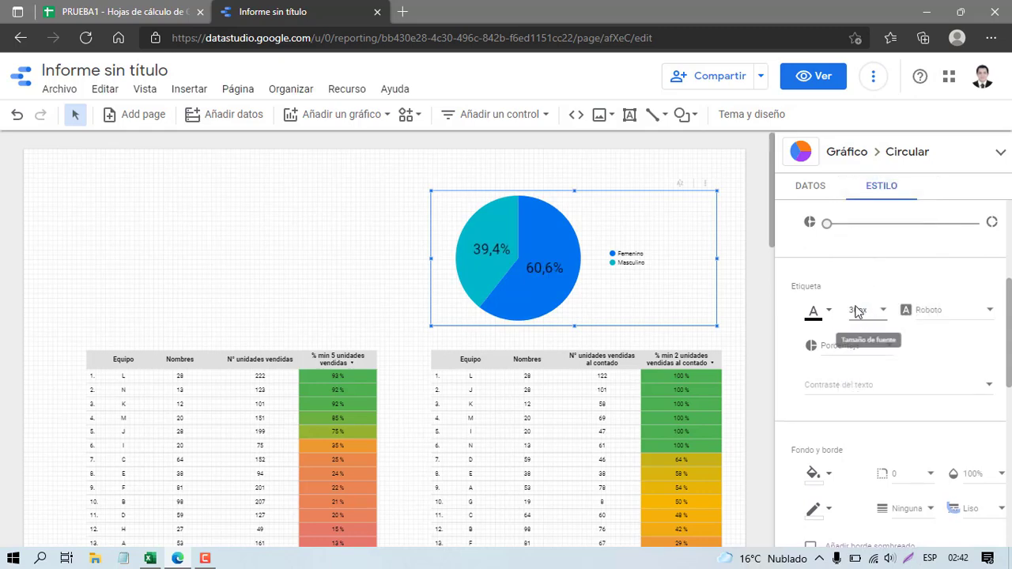
left_click(879, 346)
left_click(947, 351)
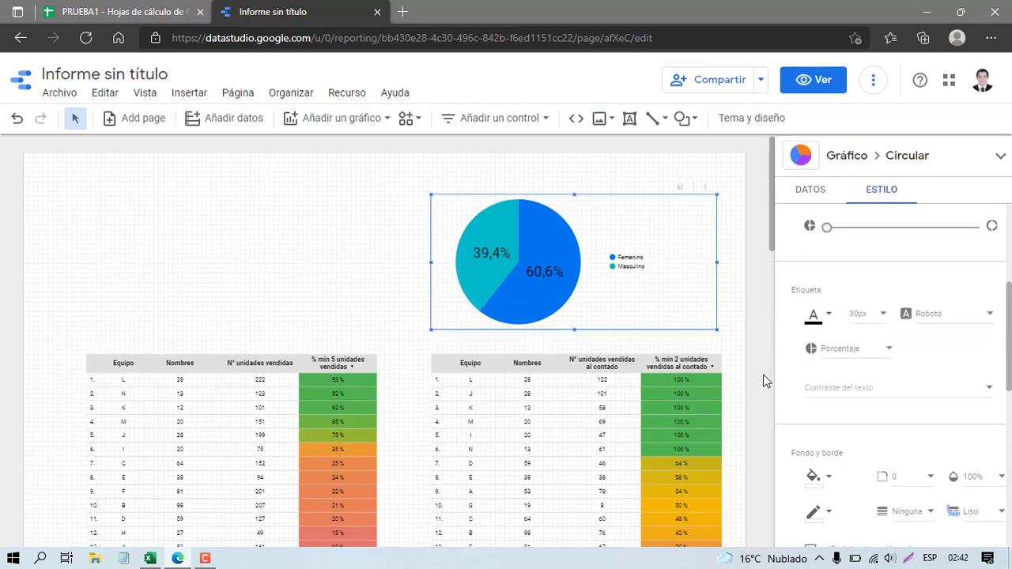
- Enlarge the pie chart's legend text to a size at which both gender names still fit in full
scroll(846, 383, "up", 1)
scroll(846, 383, "up", 2)
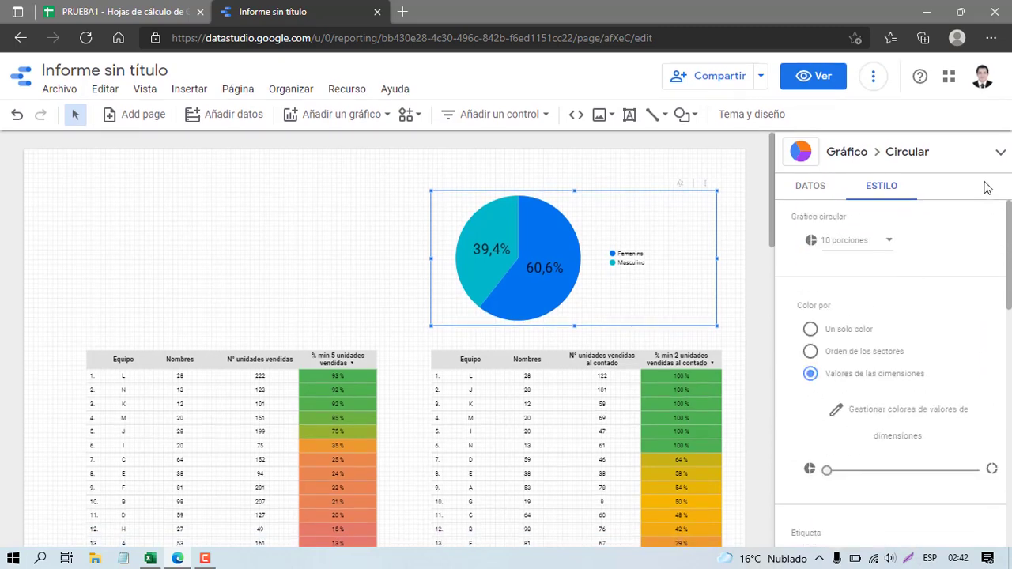
left_click(1001, 151)
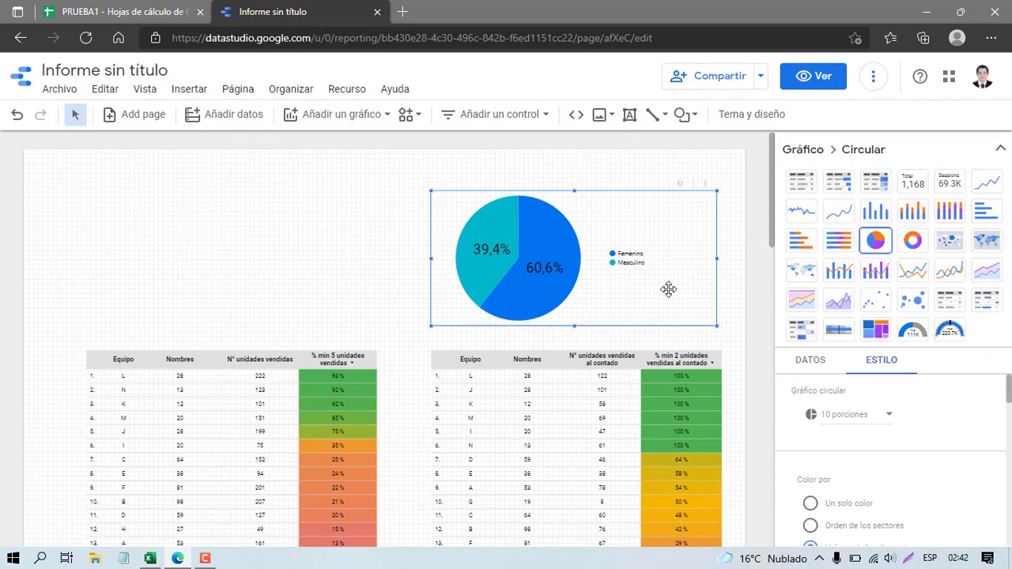
scroll(826, 368, "down", 3)
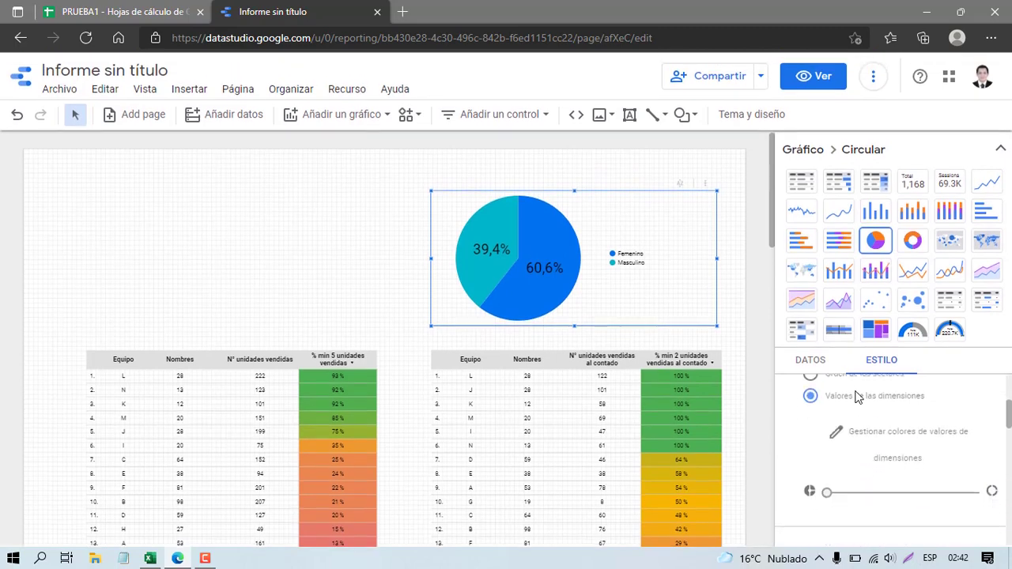
scroll(843, 450, "down", 4)
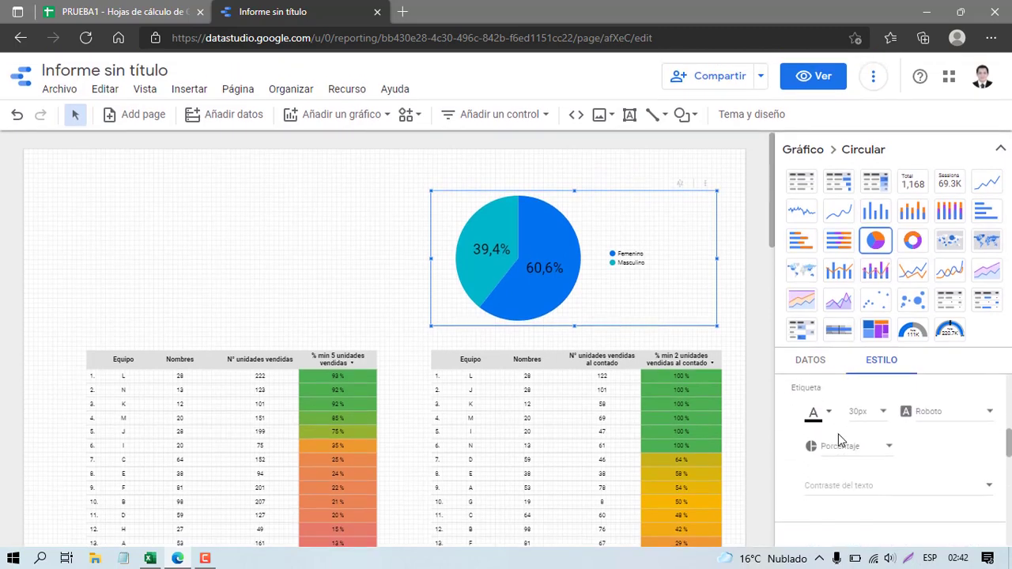
scroll(886, 434, "down", 4)
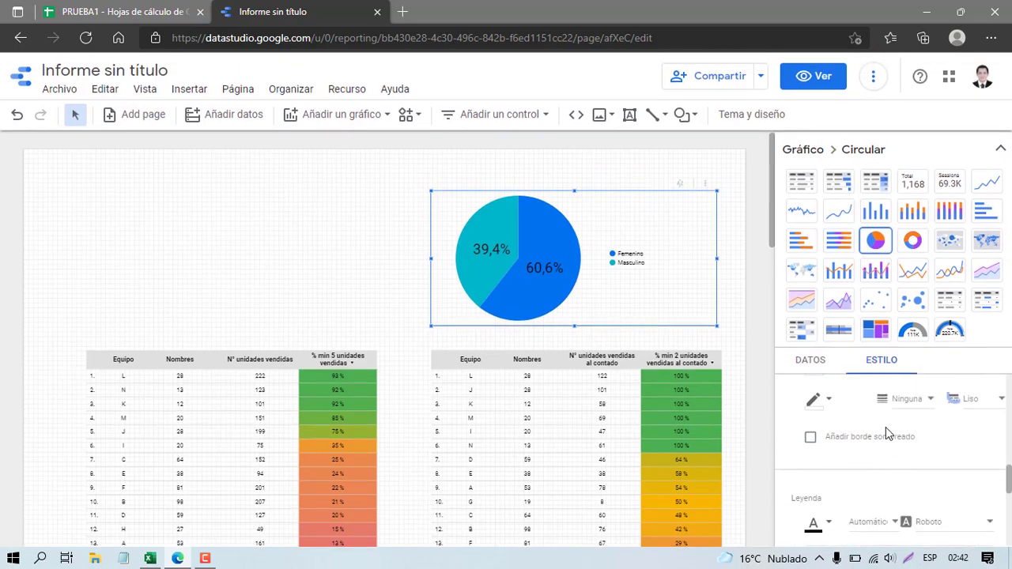
scroll(886, 428, "down", 1)
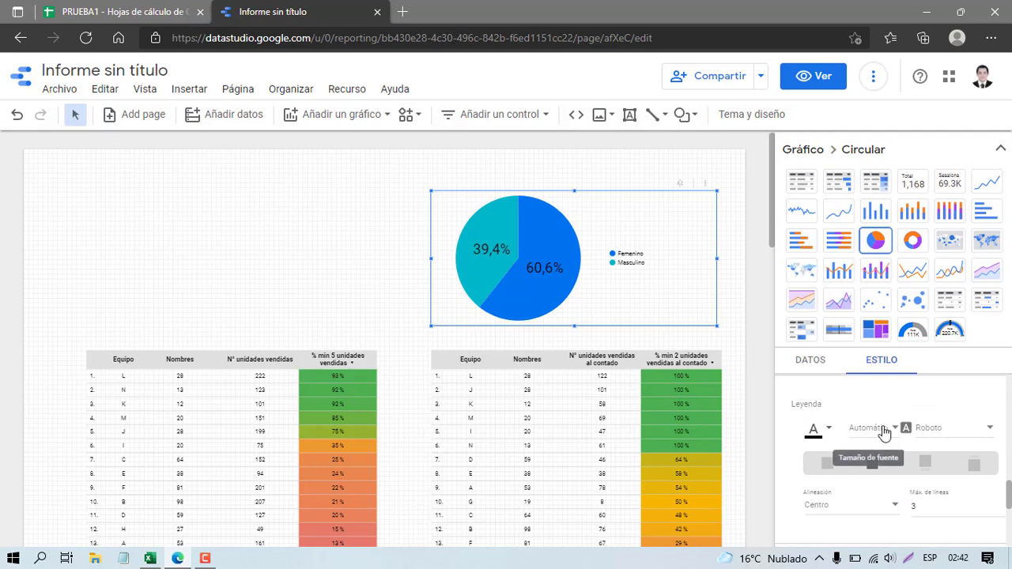
left_click(884, 434)
left_click(862, 282)
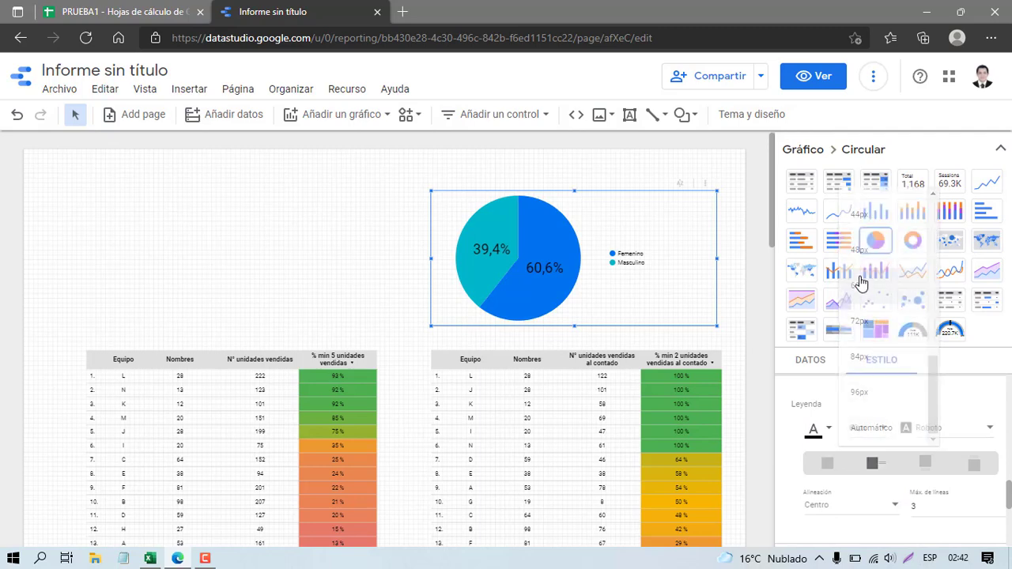
left_click(870, 428)
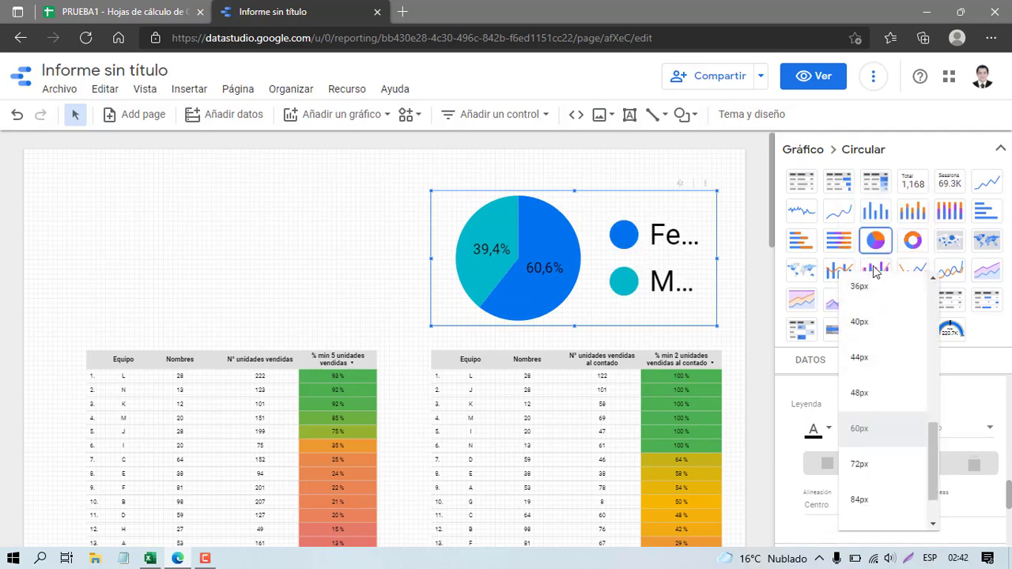
left_click(864, 286)
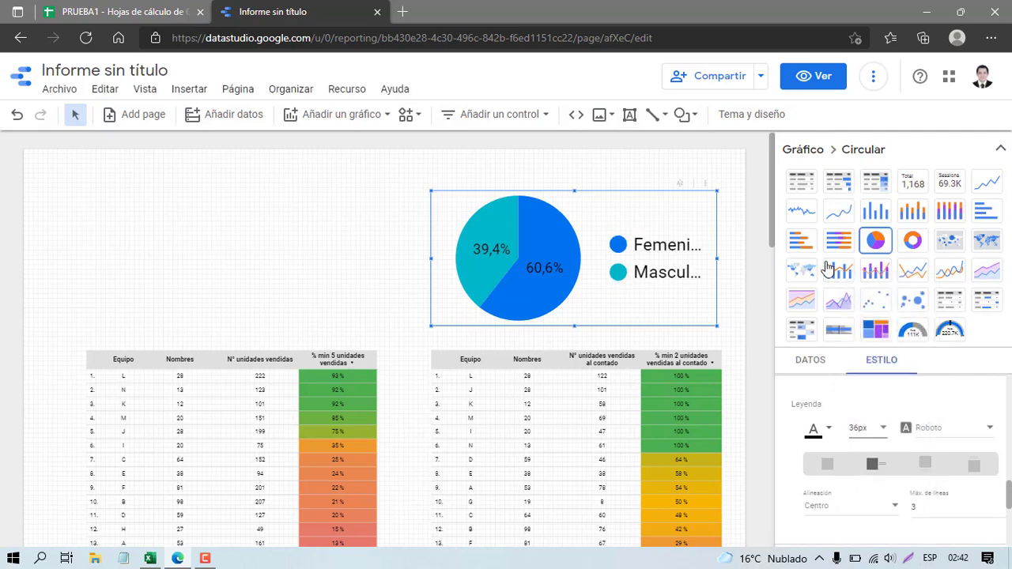
left_click(873, 436)
scroll(871, 348, "up", 3)
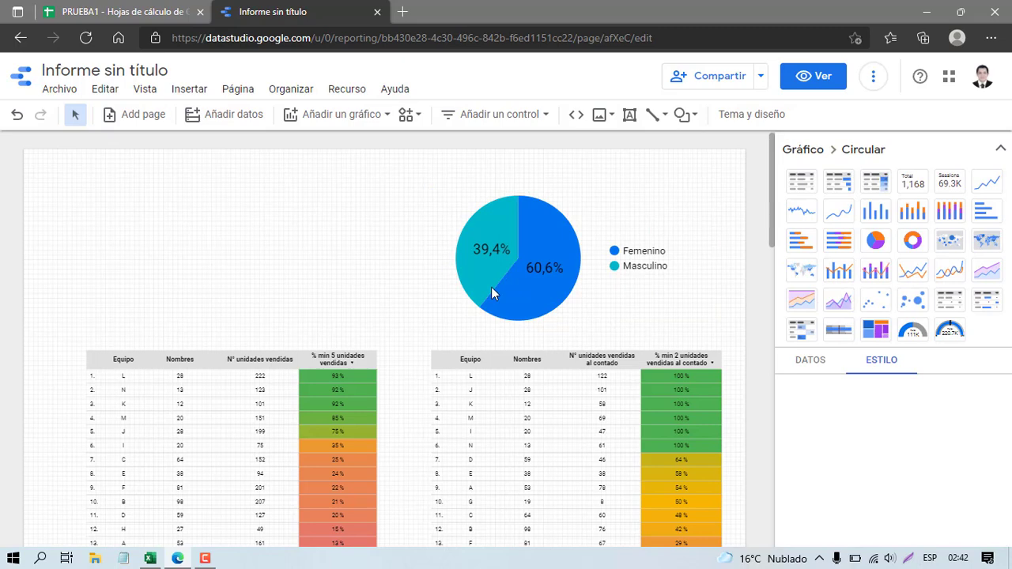
- Move both team tables slightly down the page, keeping their header rows level with each other
scroll(384, 309, "down", 2)
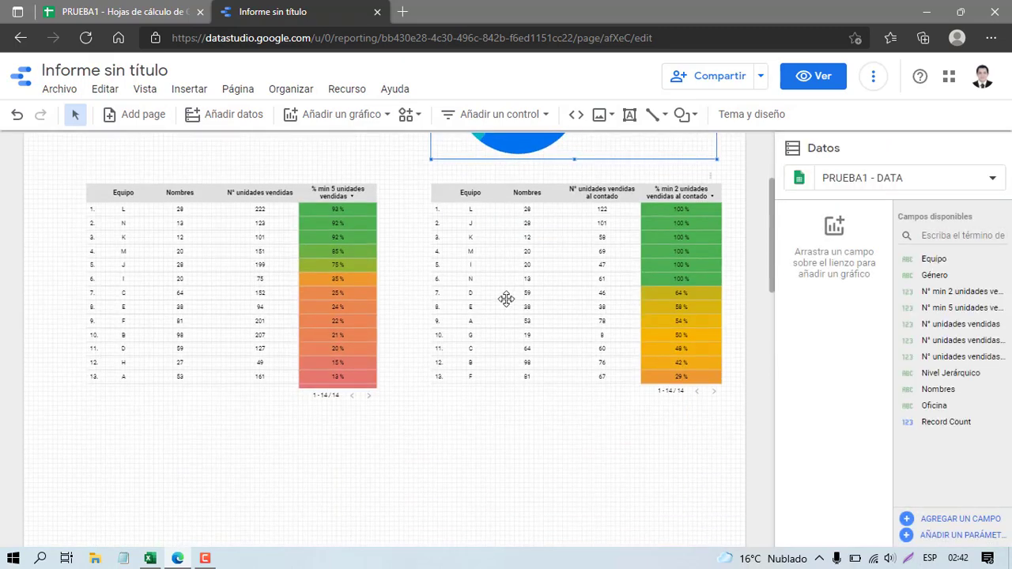
left_click_drag(506, 299, 506, 320)
left_click_drag(348, 234, 346, 256)
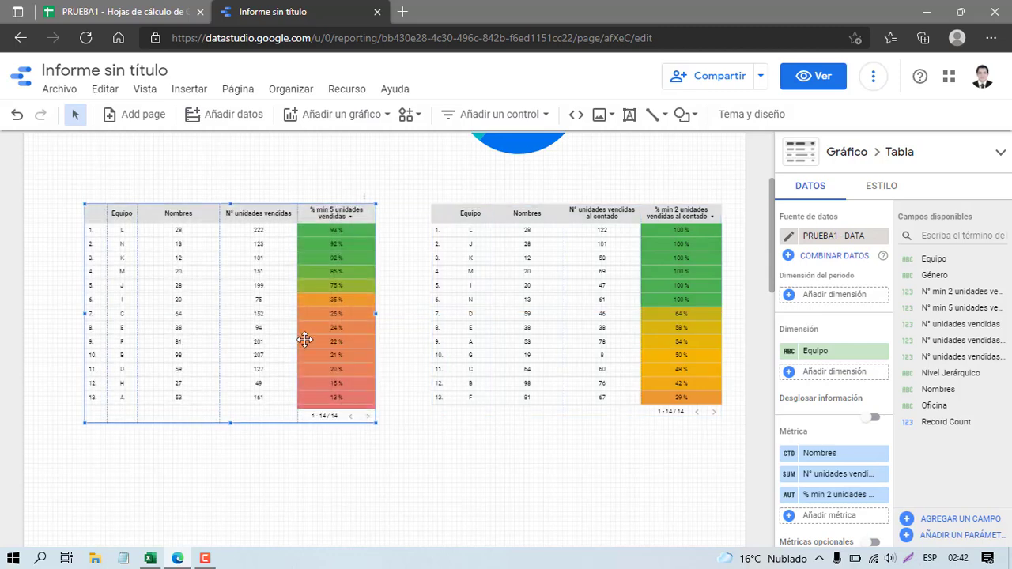
- Lengthen both team tables so that each one fits all 14 team rows
left_click(230, 430)
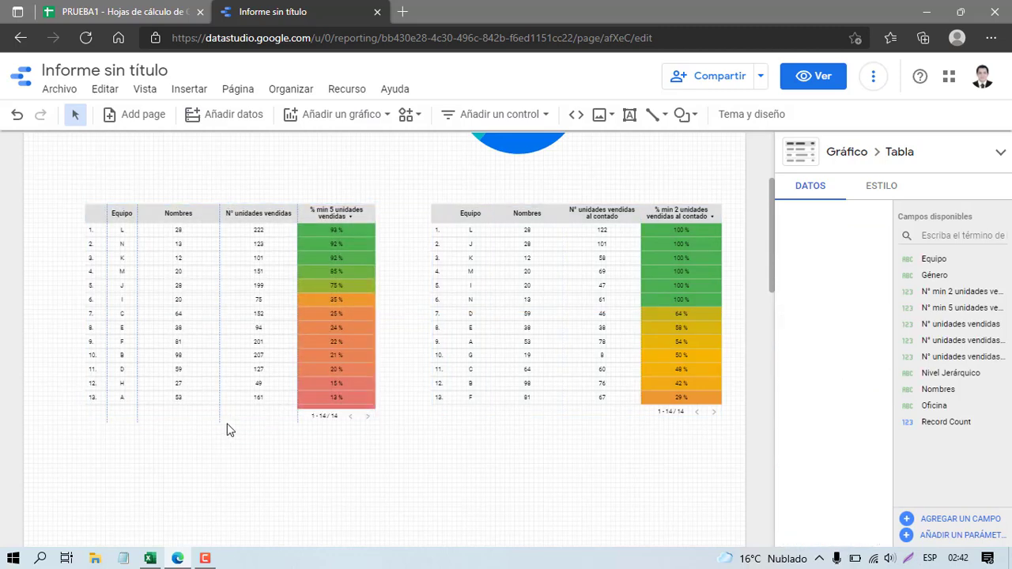
left_click(222, 388)
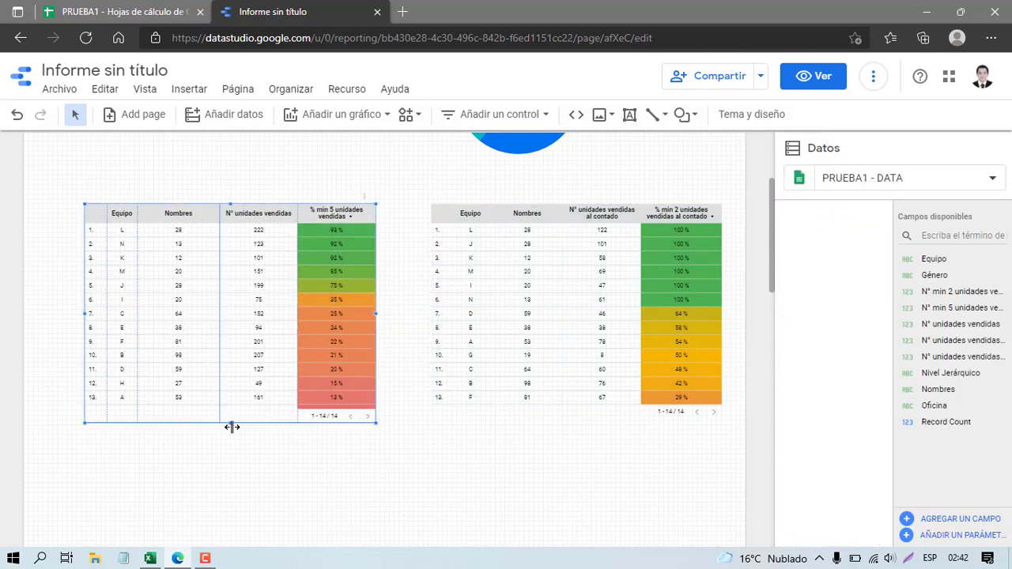
left_click_drag(232, 427, 231, 432)
left_click(584, 397)
left_click_drag(576, 419, 577, 436)
- Move the gender pie chart down, closer to the "% min 2 unidades vendidas al contado" table
scroll(428, 318, "up", 3)
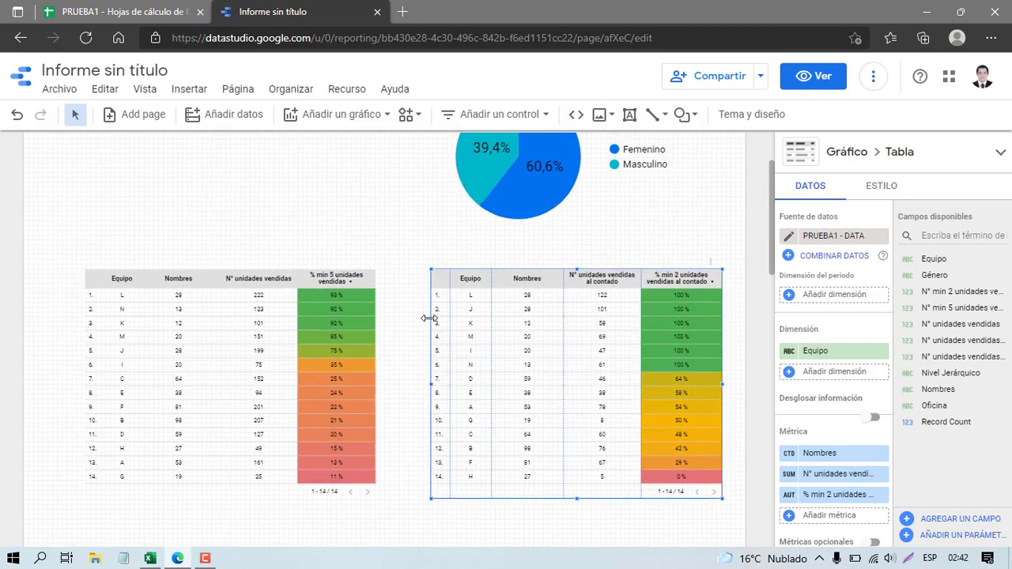
left_click(621, 323)
left_click_drag(621, 323, 624, 350)
left_click(346, 272)
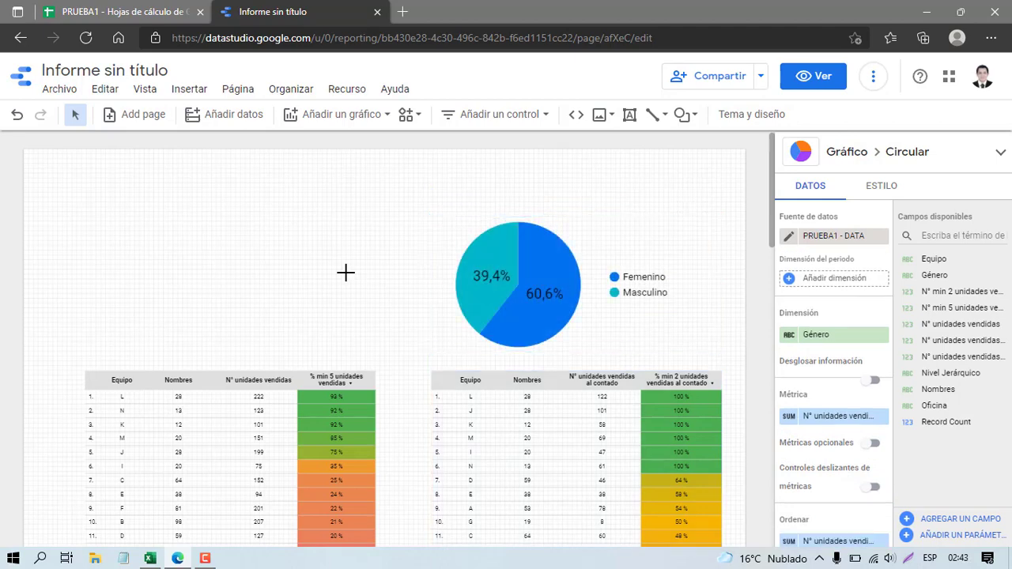
left_click_drag(350, 235, 220, 193)
left_click_drag(354, 274, 321, 248)
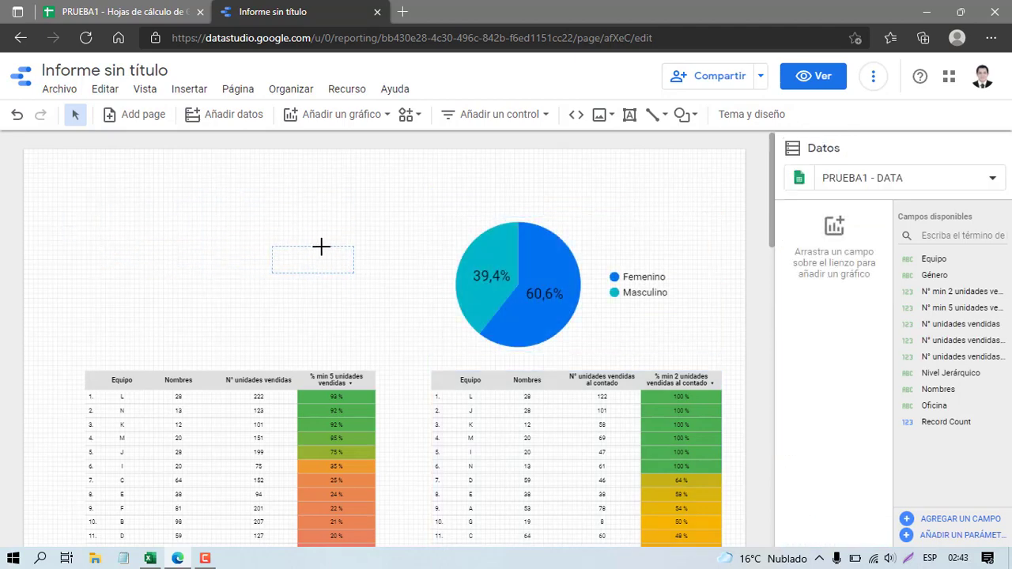
left_click_drag(381, 258, 200, 256)
- Examine the formula of the "% min 2 unidades vendidas al contado" metric in the cash-sales team table
left_click(674, 413)
scroll(797, 389, "down", 2)
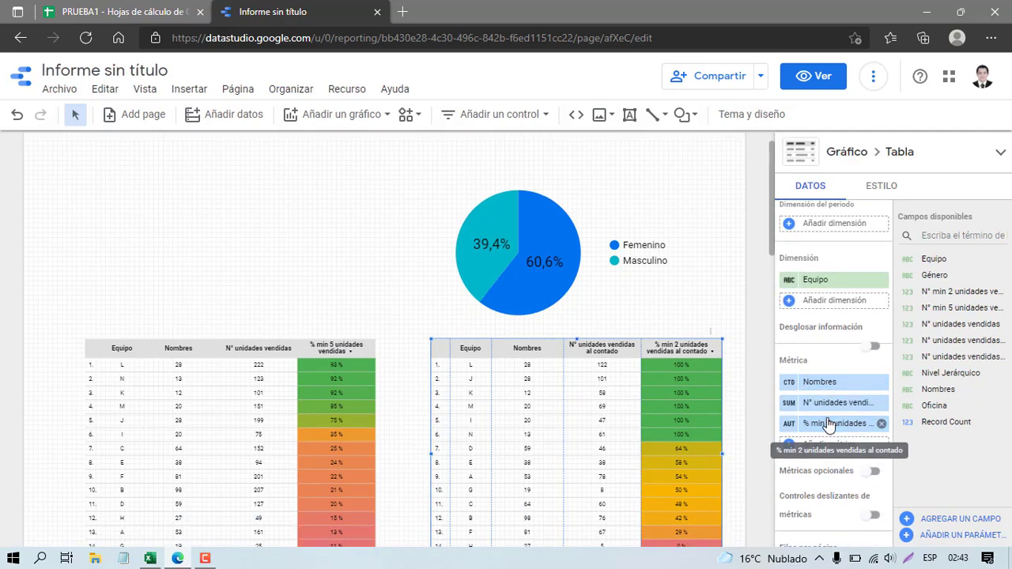
left_click(828, 425)
left_click(797, 368)
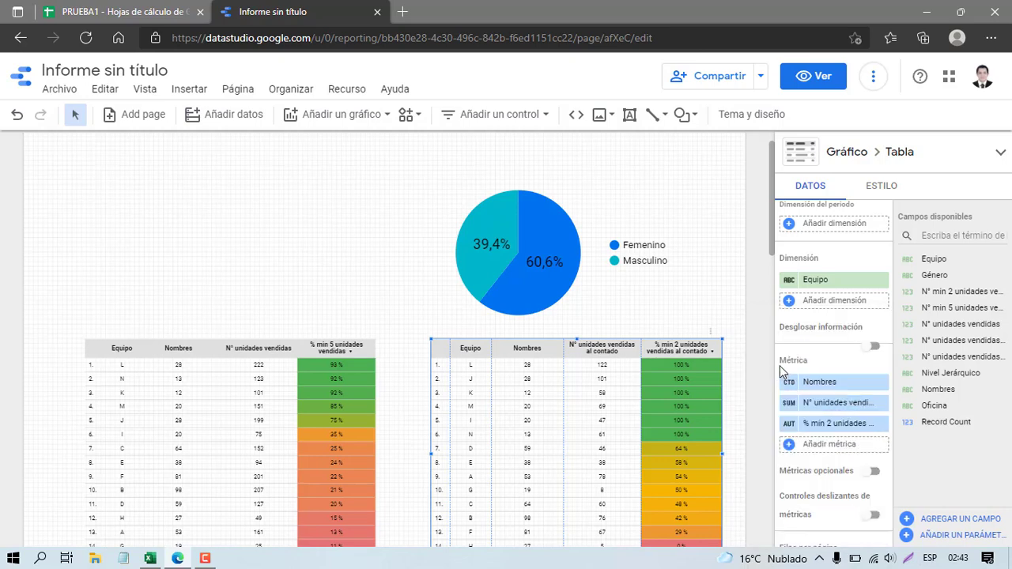
left_click(789, 423)
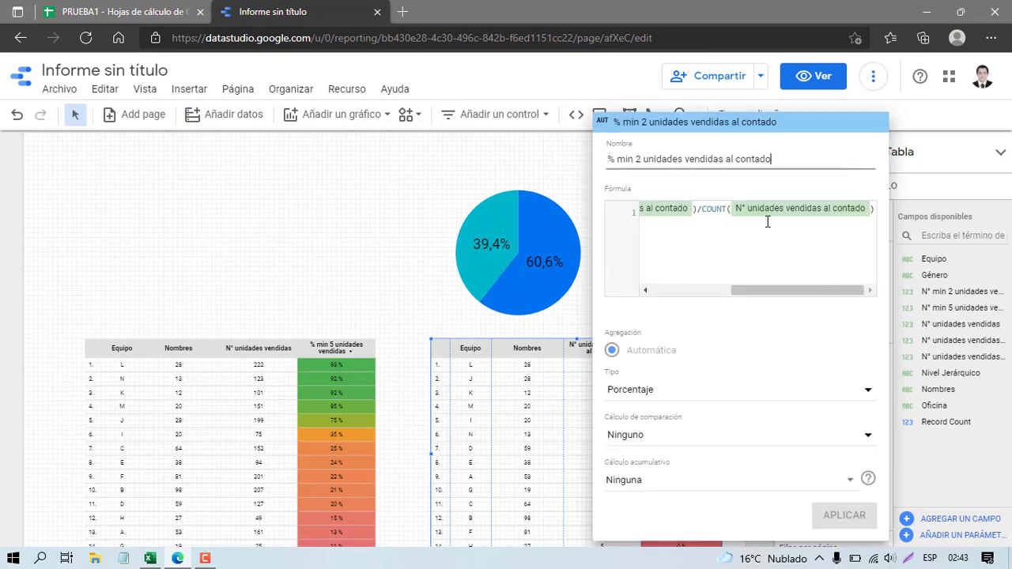
scroll(732, 229, "left", 2)
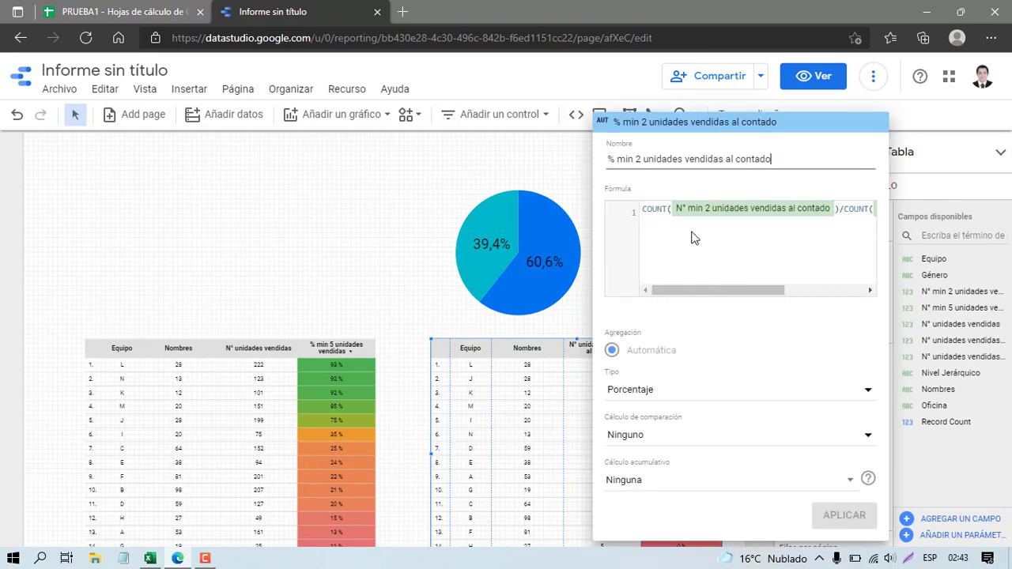
scroll(801, 235, "right", 4)
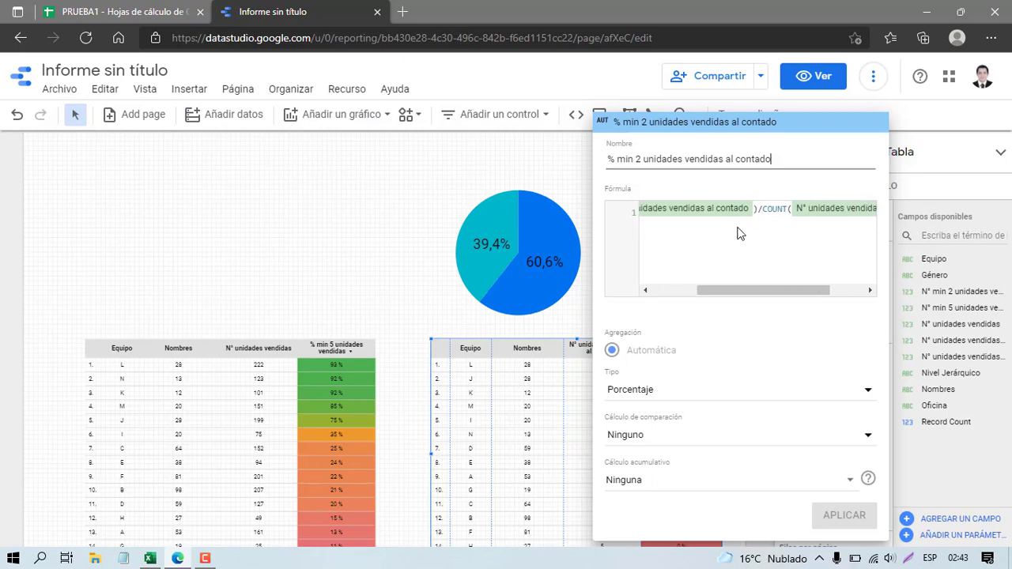
- Replace the field in the metric formula's second COUNT with Nombres and apply the change
left_click(807, 212)
key("BackSpace")
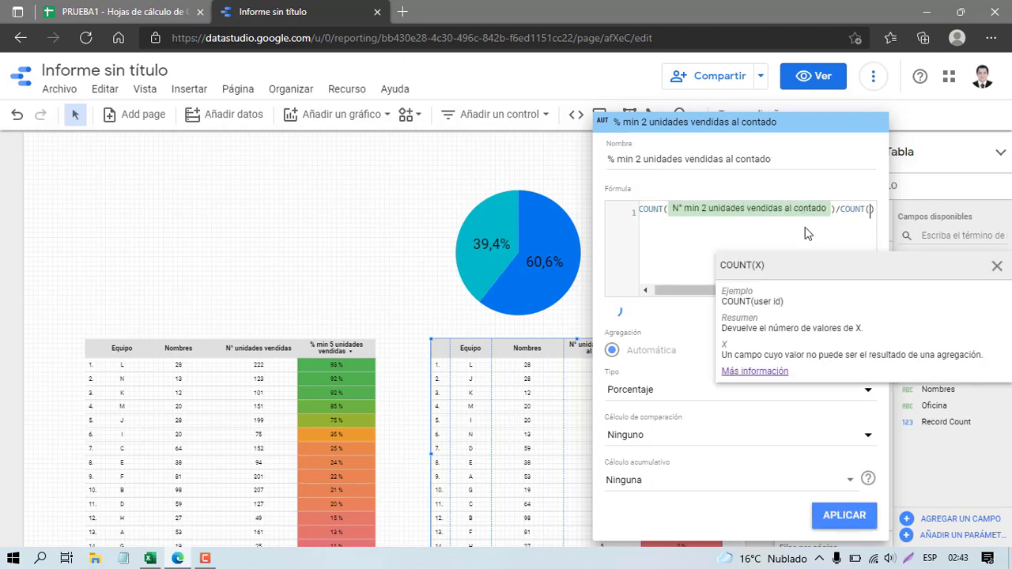
type("nom")
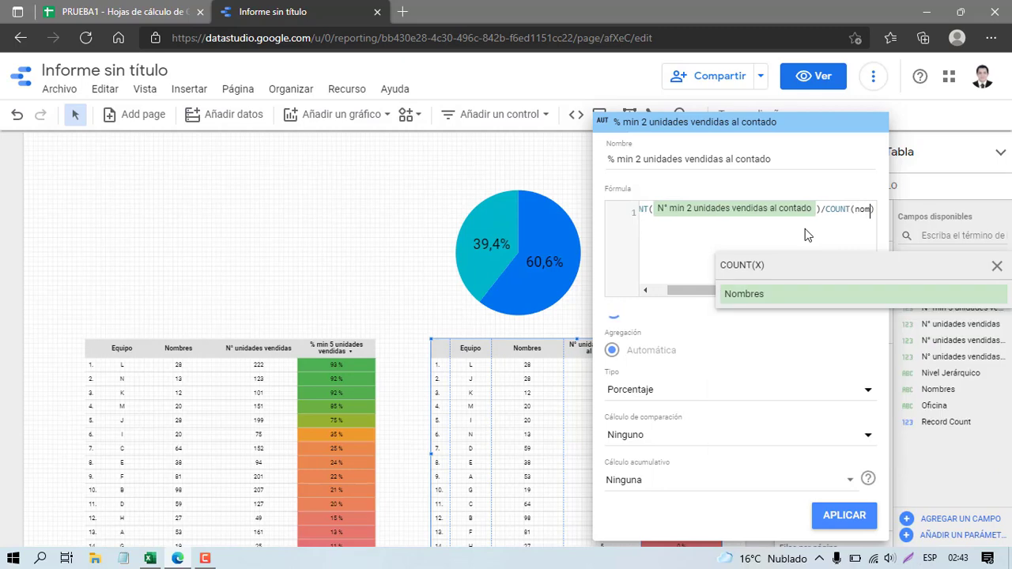
left_click(803, 298)
left_click(840, 510)
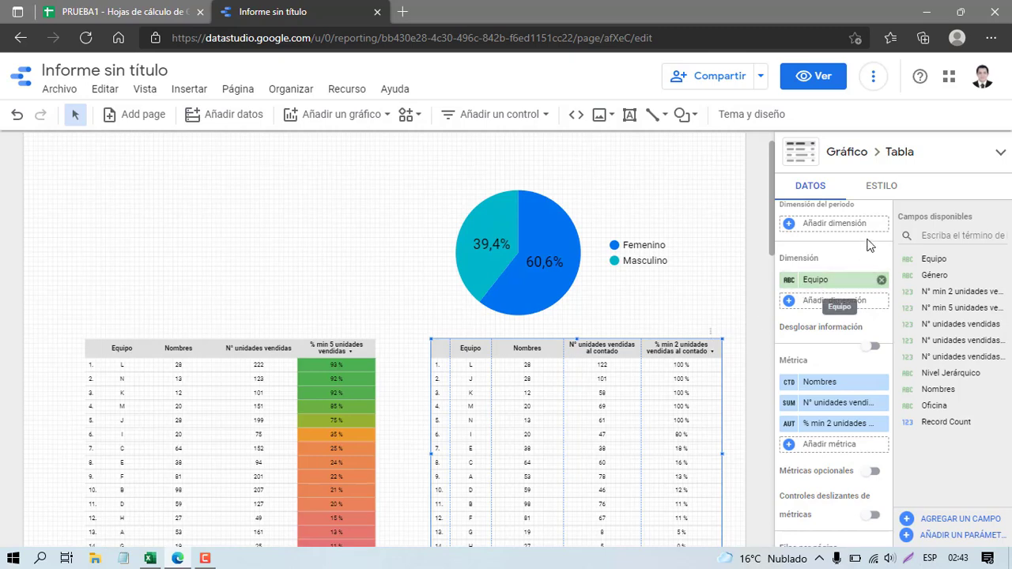
- Make the cash-sales table's "% min 2 unidades vendidas al contado" color-scale rule format only that metric's column instead of the full row, and save it
left_click(882, 185)
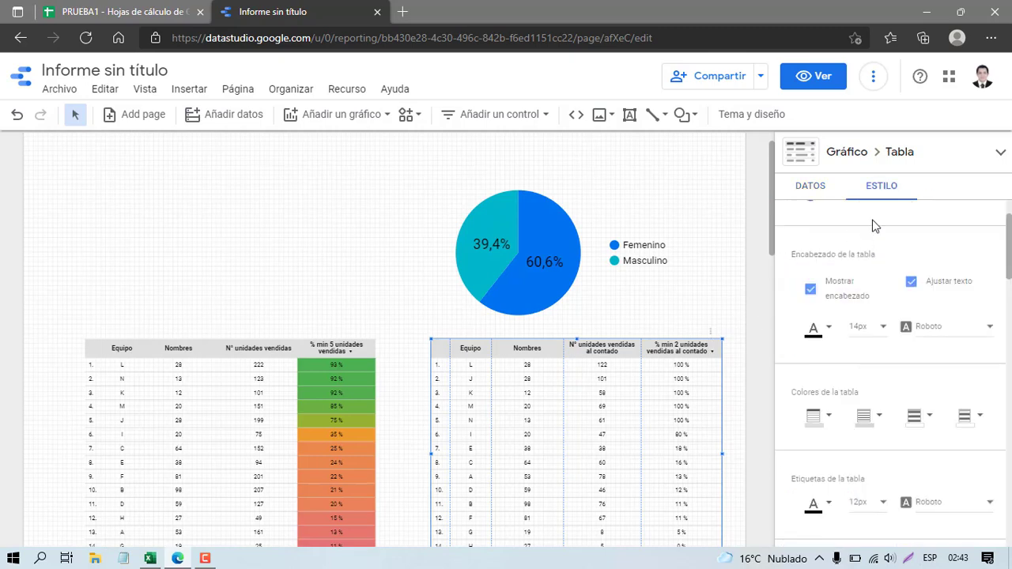
left_click(846, 238)
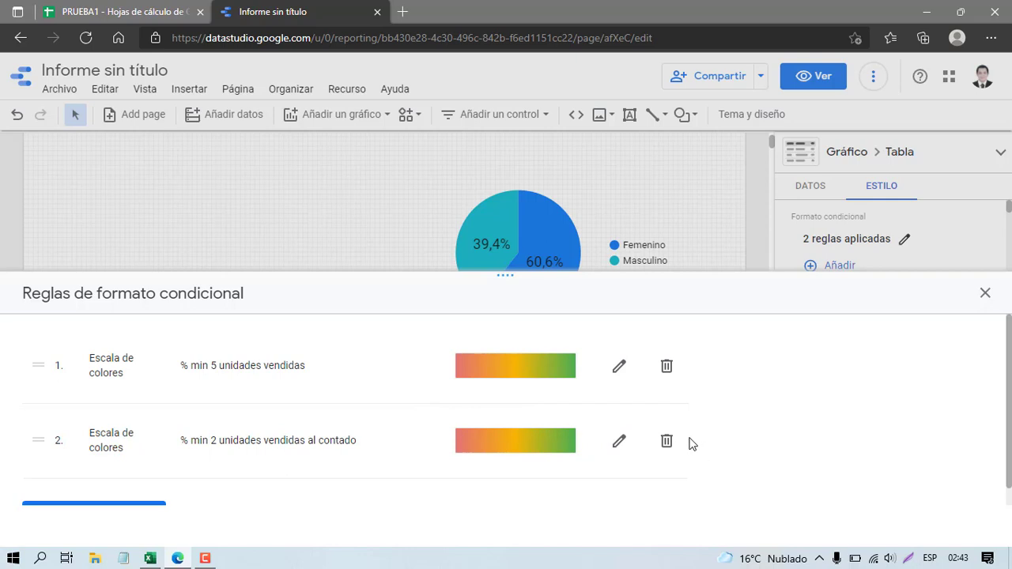
left_click(618, 442)
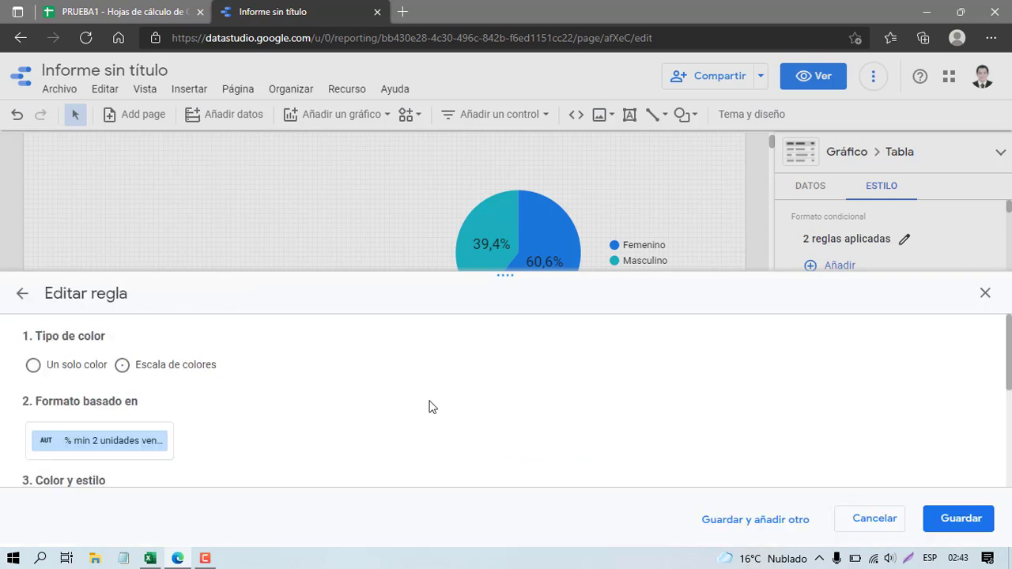
scroll(253, 419, "down", 1)
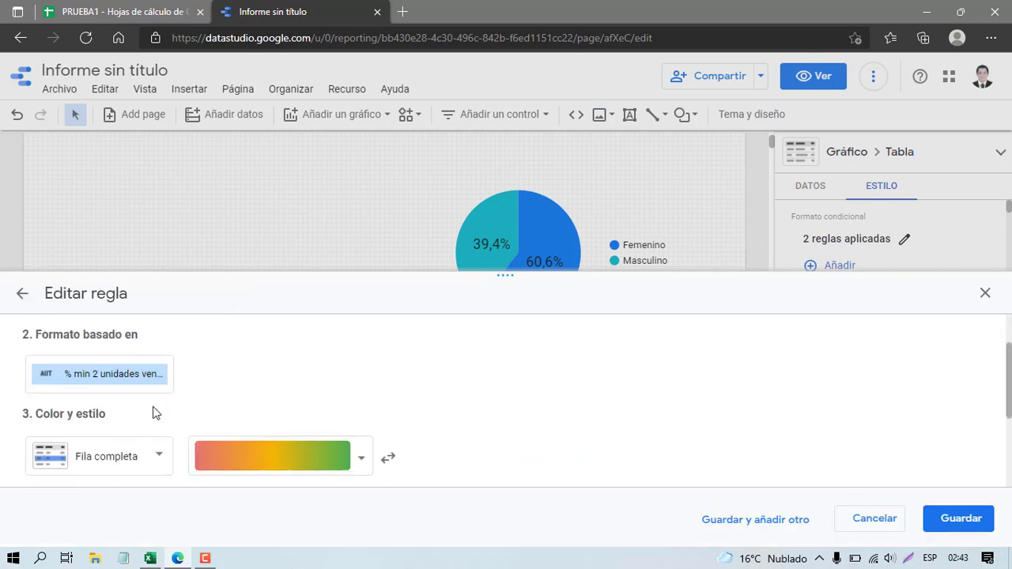
left_click(93, 379)
left_click(104, 409)
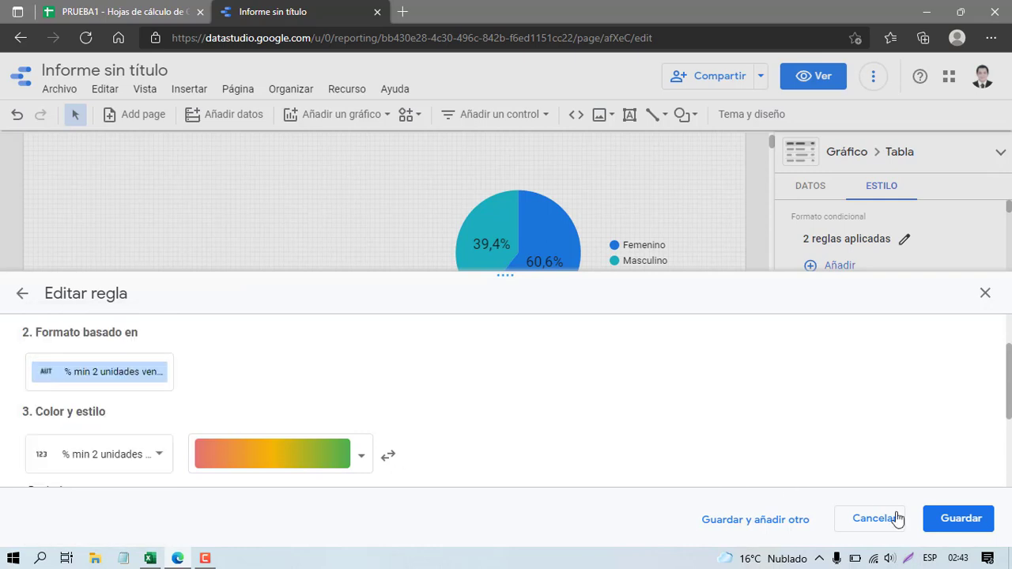
left_click(957, 525)
scroll(707, 482, "down", 1)
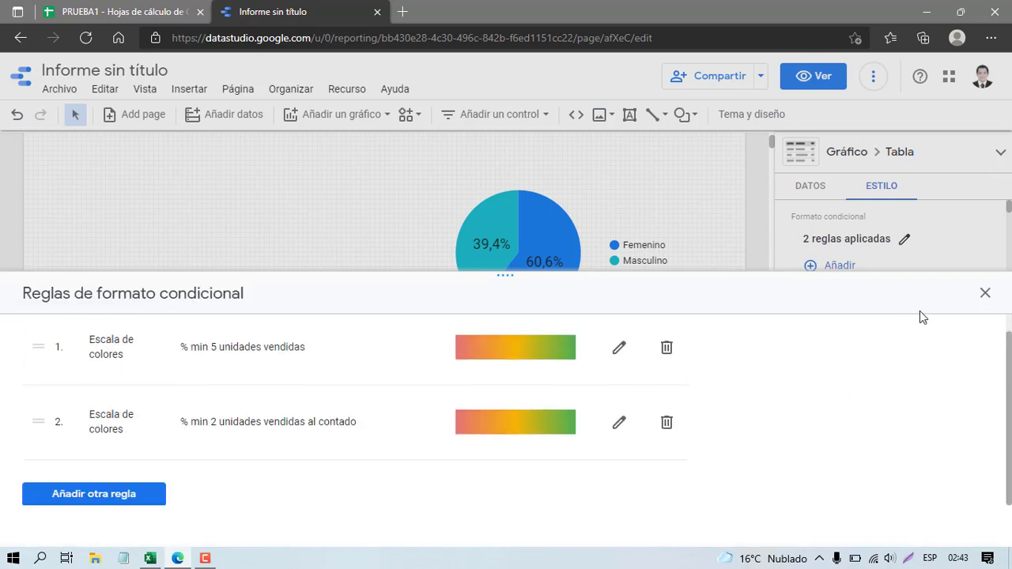
left_click(987, 290)
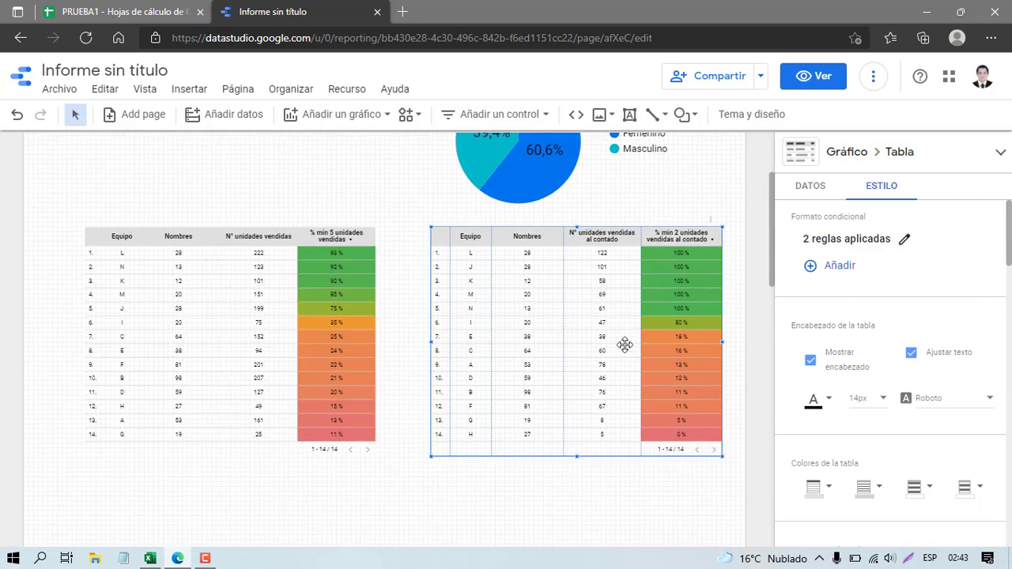
- Insert a Record Count scorecard above the first team table and place it between the page's left side and the pie chart
left_click(338, 298)
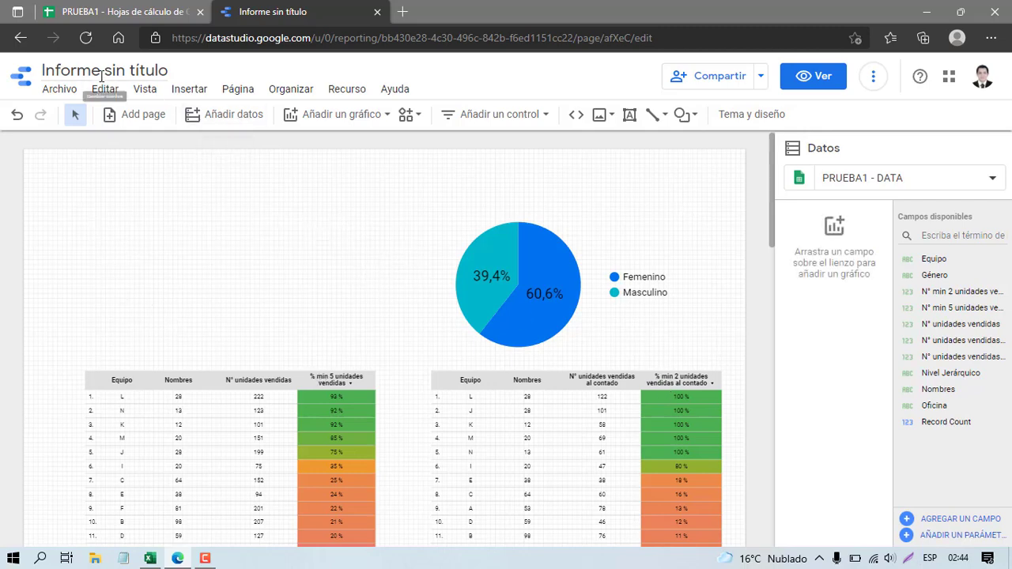
left_click(143, 89)
left_click(144, 90)
left_click(187, 90)
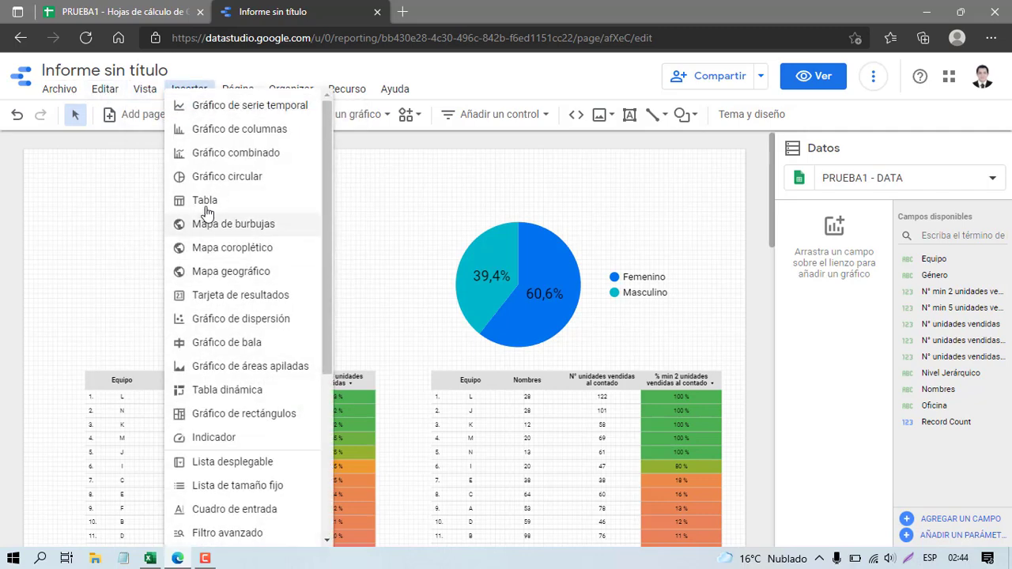
left_click(178, 292)
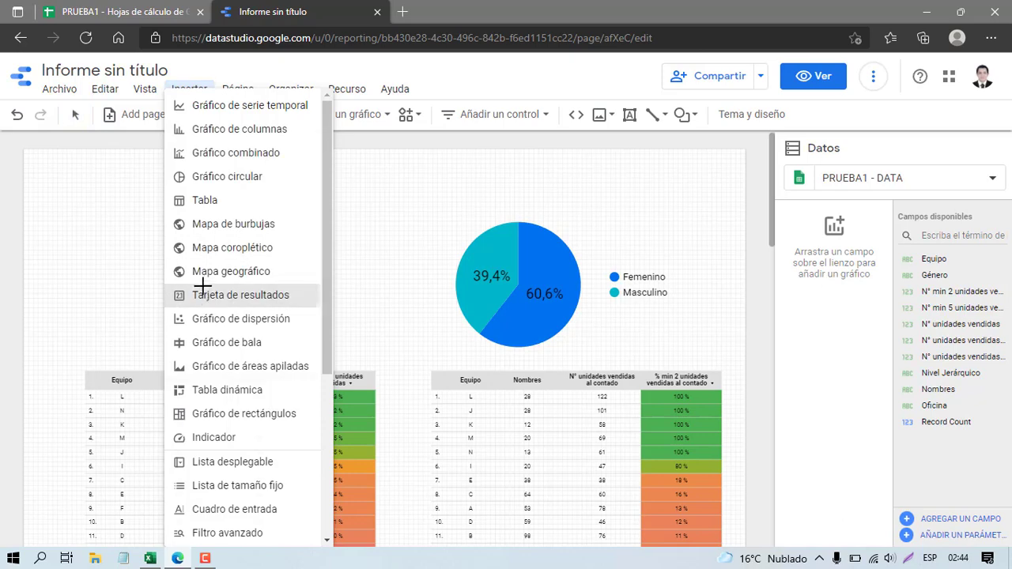
mouse_move(117, 194)
left_mouse_down()
mouse_move(184, 234)
mouse_move(134, 246)
left_mouse_up()
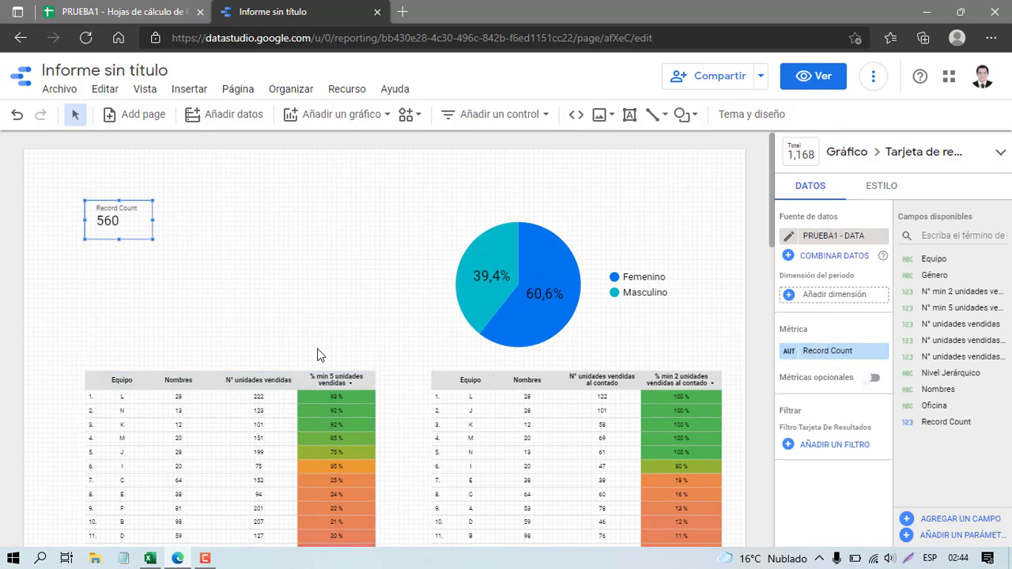
left_click_drag(142, 234, 318, 275)
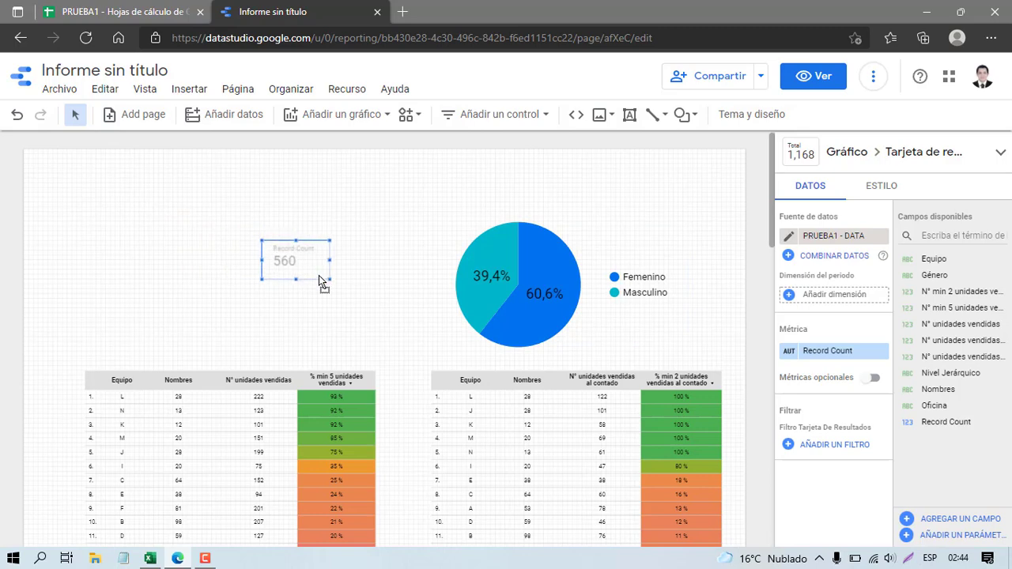
- Draw a wide rectangle in the empty area above the first team table, beside the Record Count scorecard
left_click(188, 89)
scroll(237, 307, "down", 3)
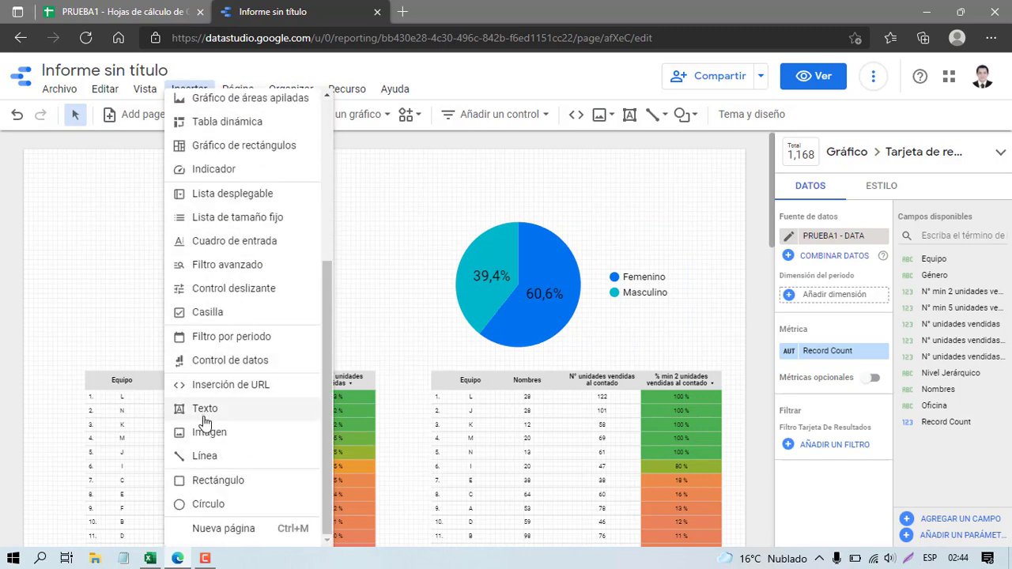
left_click(208, 477)
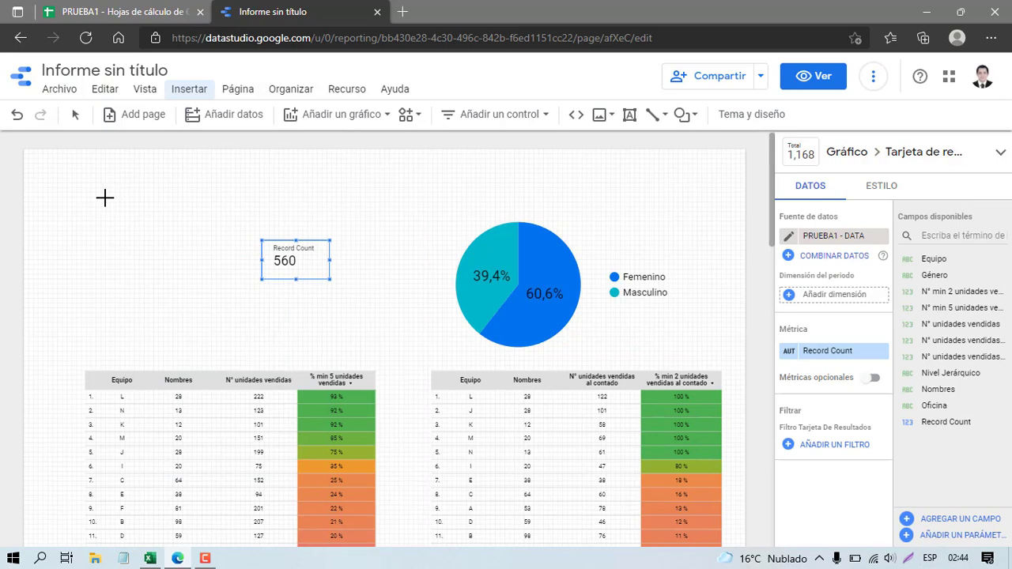
mouse_move(98, 198)
left_mouse_down()
mouse_move(230, 258)
mouse_move(280, 261)
left_mouse_up()
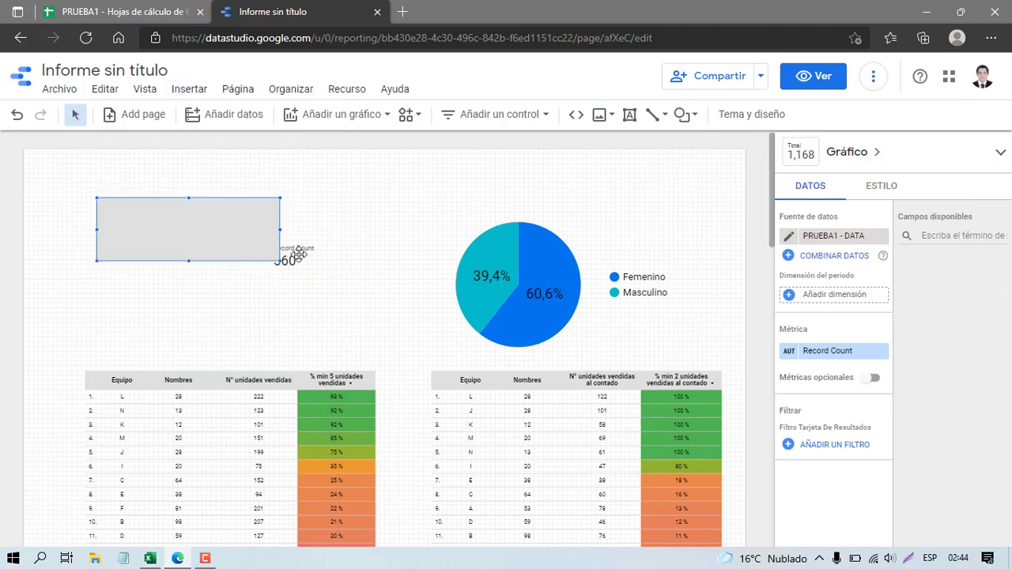
- Bring the Record Count scorecard forward in front of the grey rectangle and move it inside the rectangle
left_click(299, 253)
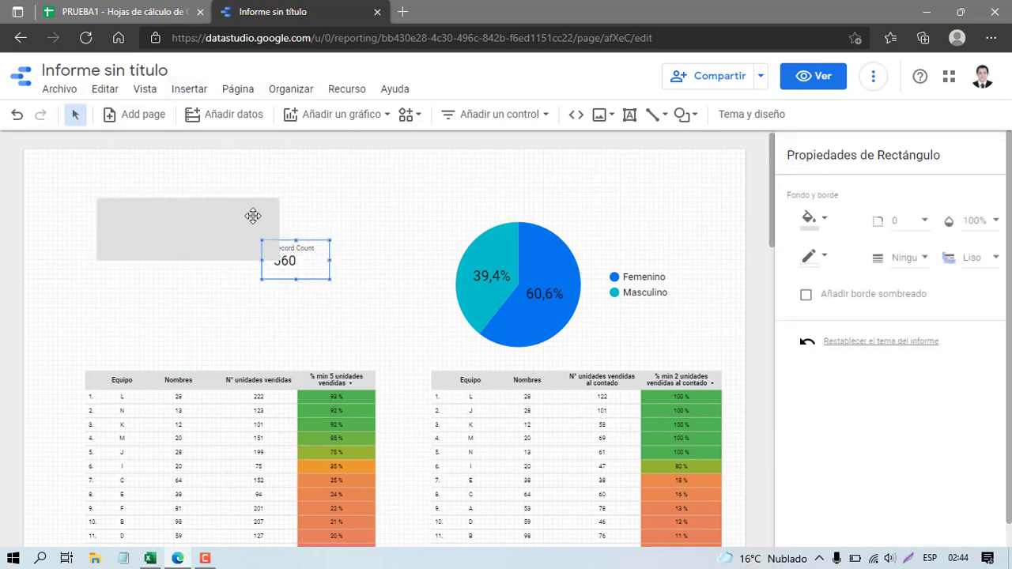
left_click(253, 216)
left_click(306, 266)
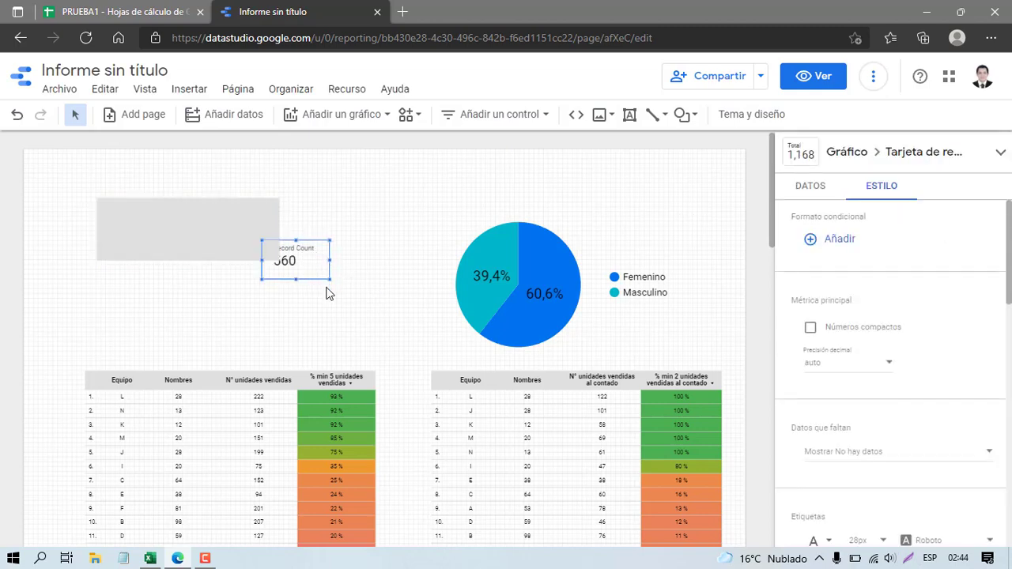
right_click(314, 283)
mouse_move(332, 314)
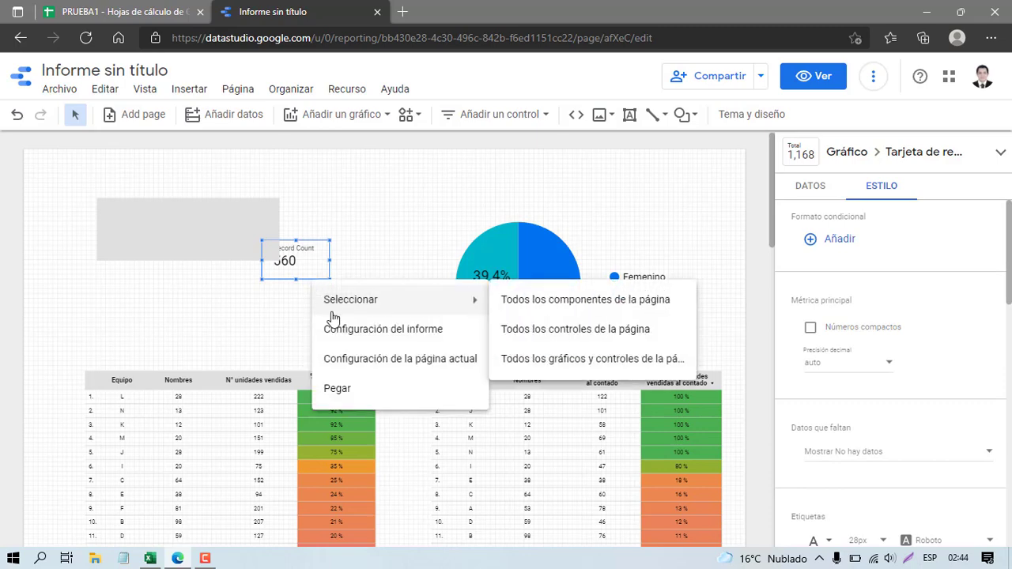
right_click(291, 281)
left_click(277, 280)
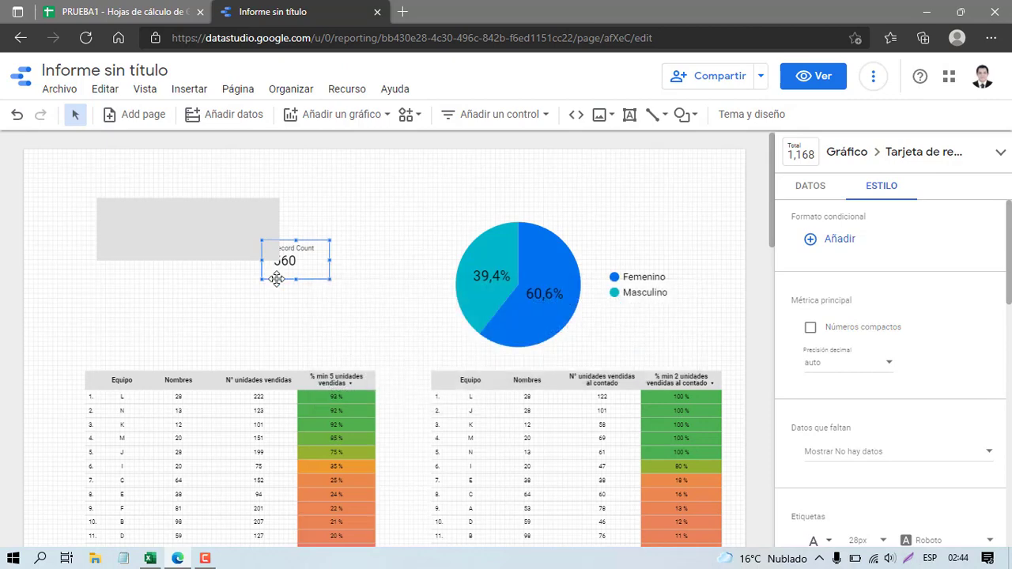
right_click(277, 279)
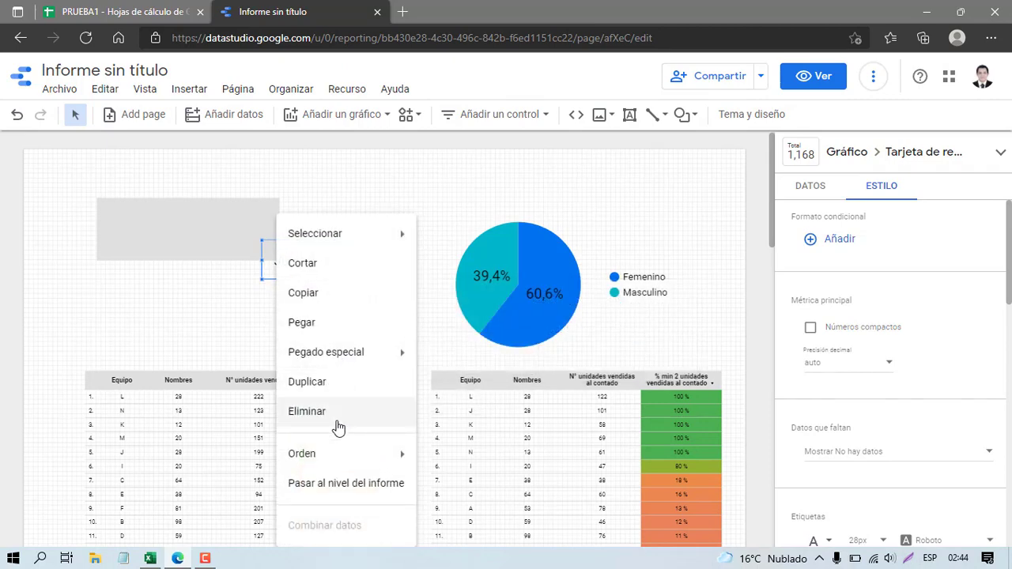
mouse_move(351, 459)
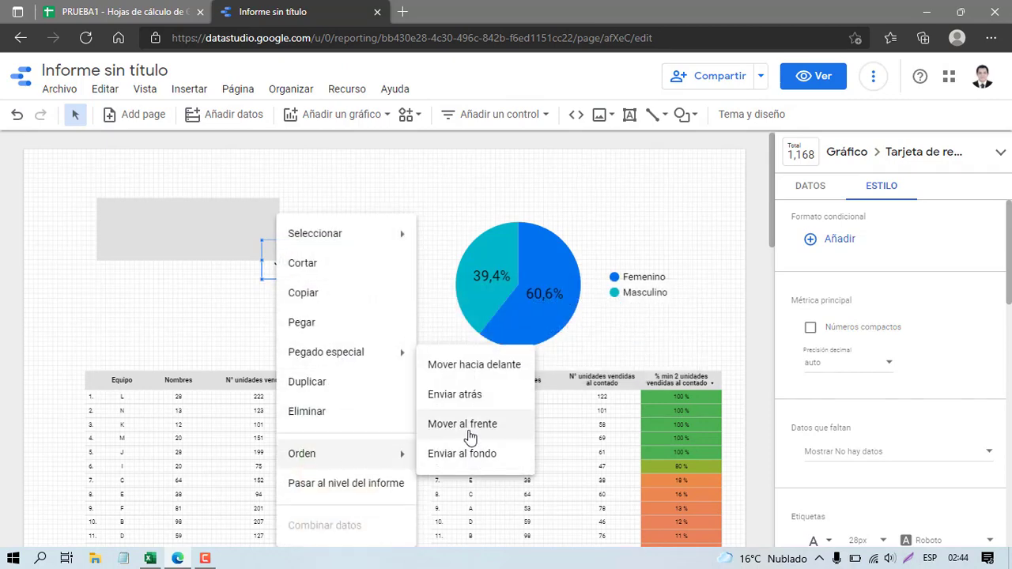
left_click(471, 366)
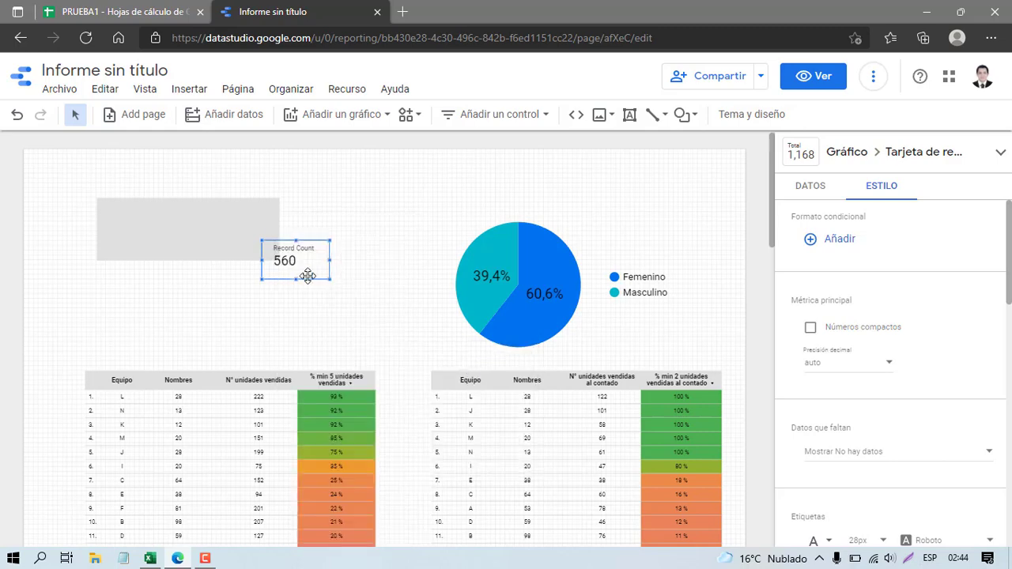
left_click_drag(307, 277, 159, 250)
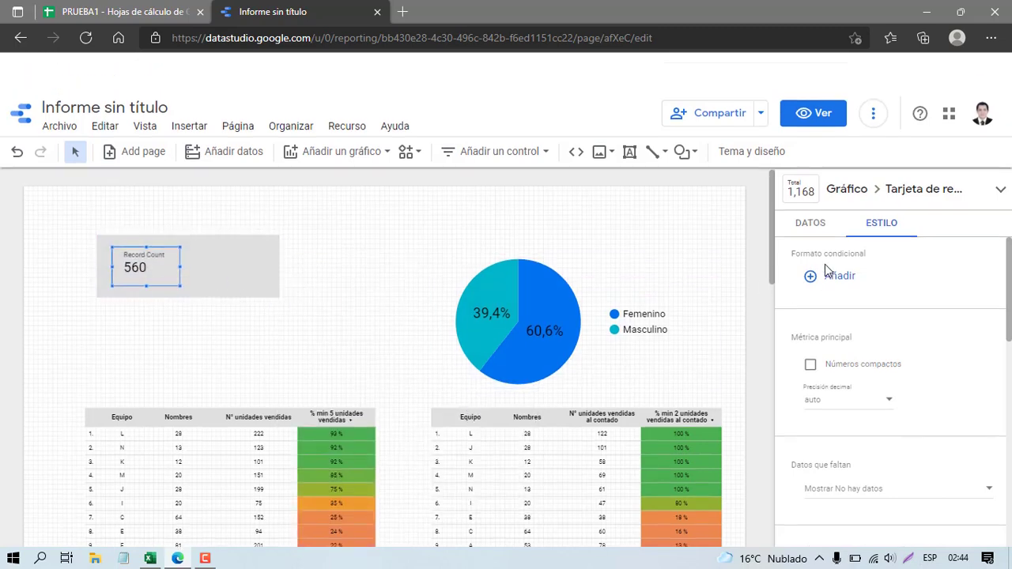
- Hide the metric name on the Record Count scorecard
scroll(886, 390, "down", 3)
scroll(885, 390, "up", 3)
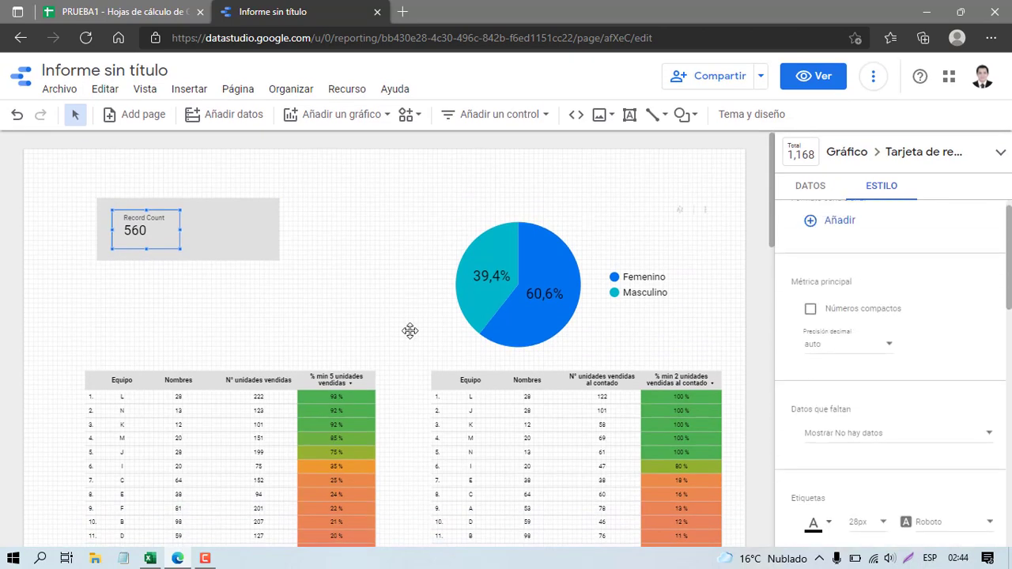
scroll(918, 384, "down", 3)
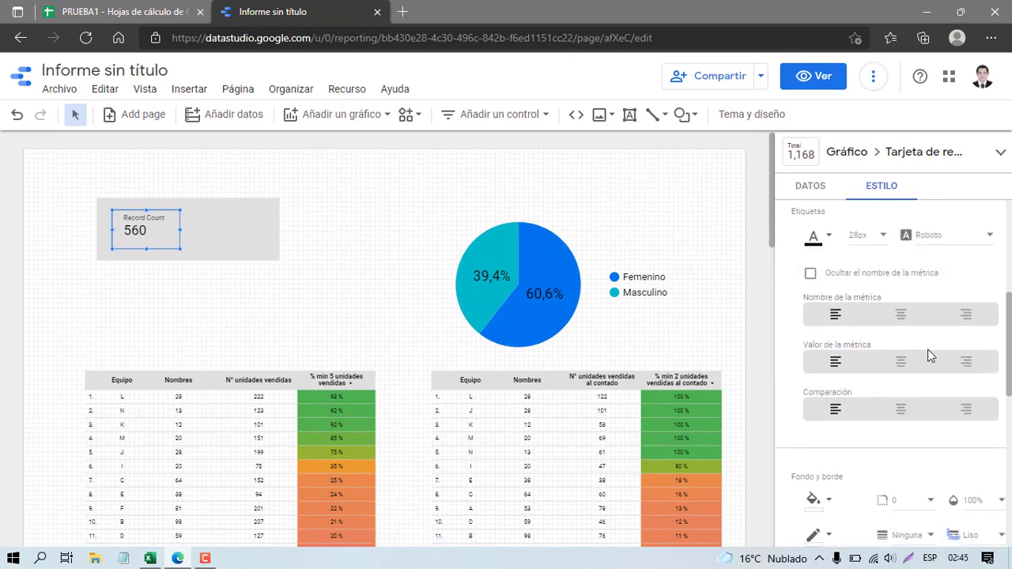
scroll(929, 355, "down", 5)
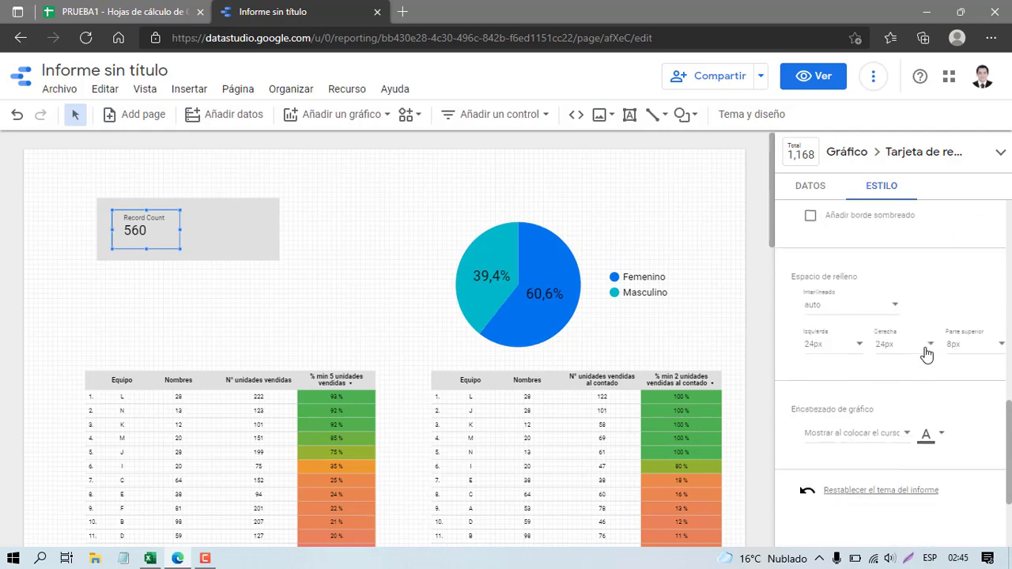
scroll(927, 355, "up", 5)
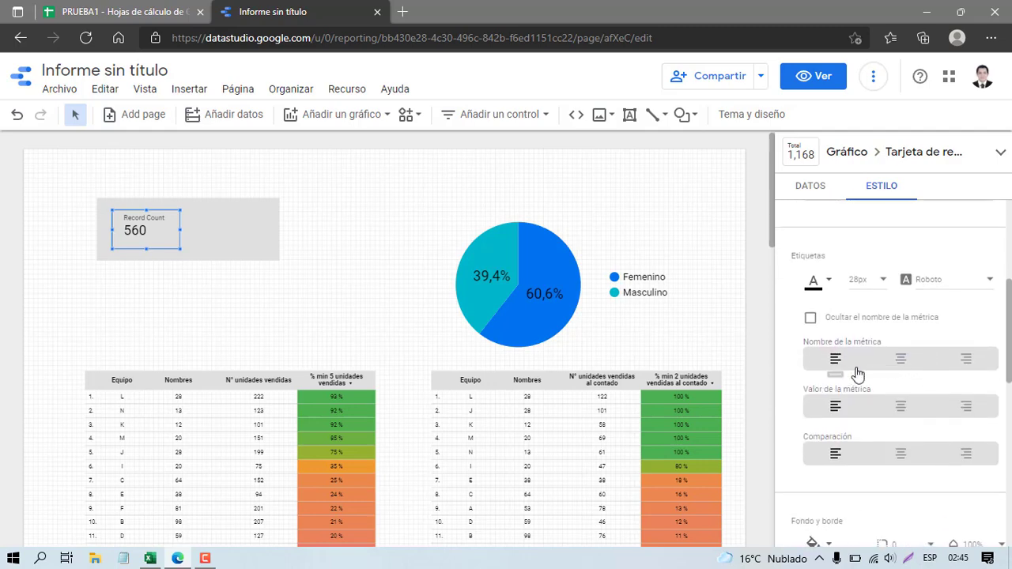
left_click(810, 319)
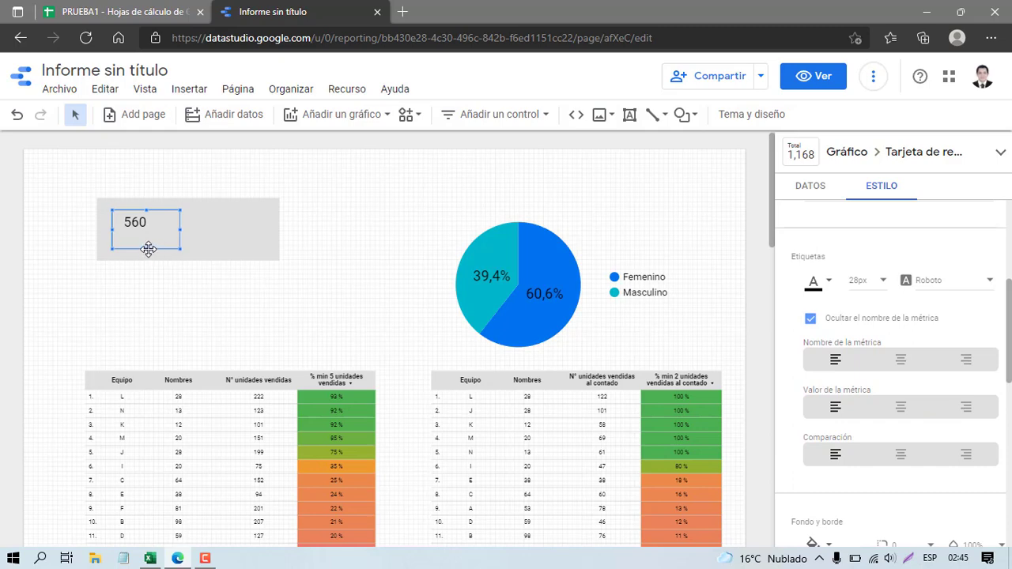
- Reposition and widen the scorecard inside the grey rectangle, and add a shadow border to the rectangle
left_click_drag(146, 249, 166, 240)
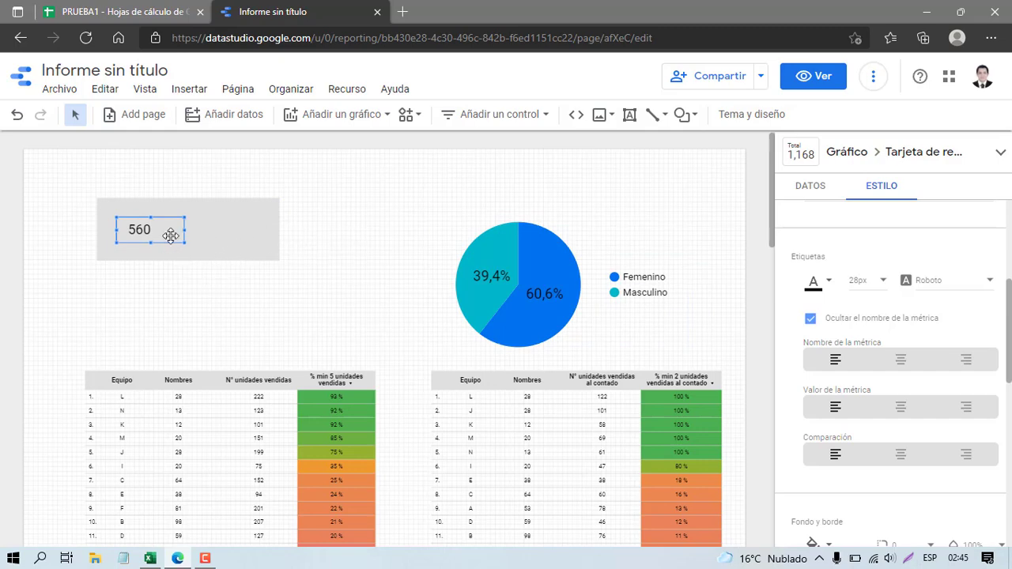
left_click_drag(184, 241, 216, 252)
left_click(192, 255)
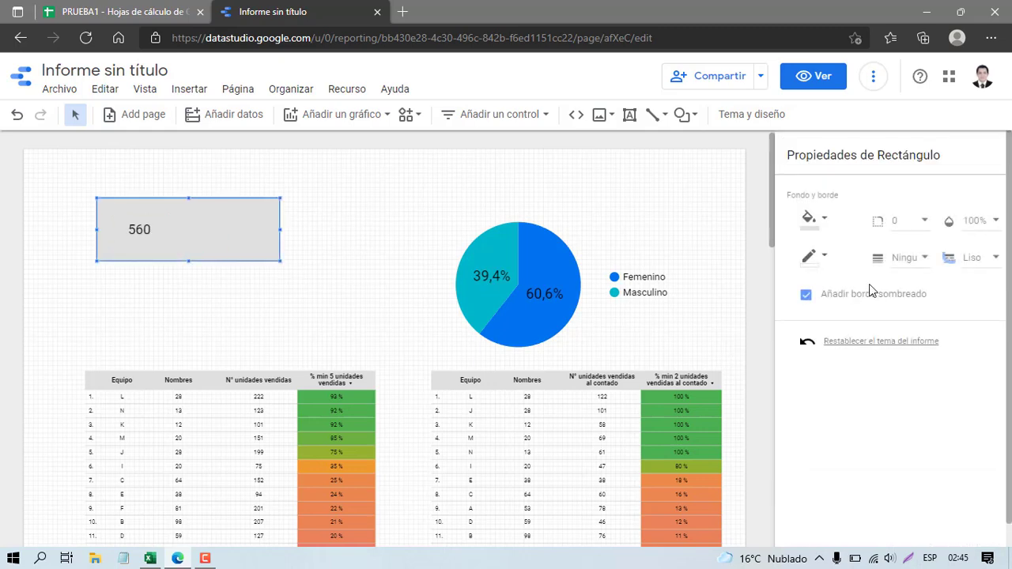
- Set the label font size of the Record Count scorecard to 48px
left_click(150, 234)
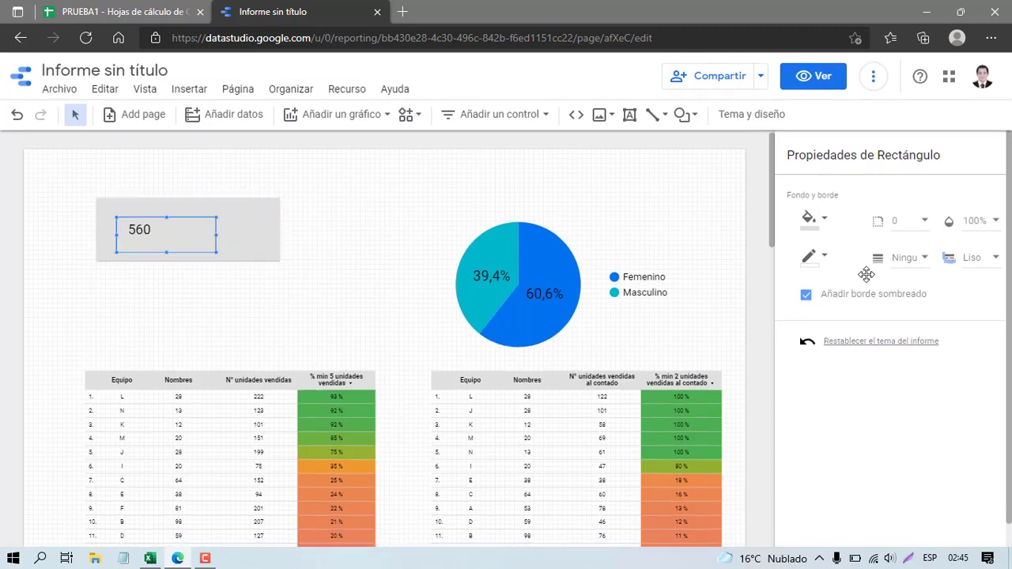
scroll(893, 350, "down", 3)
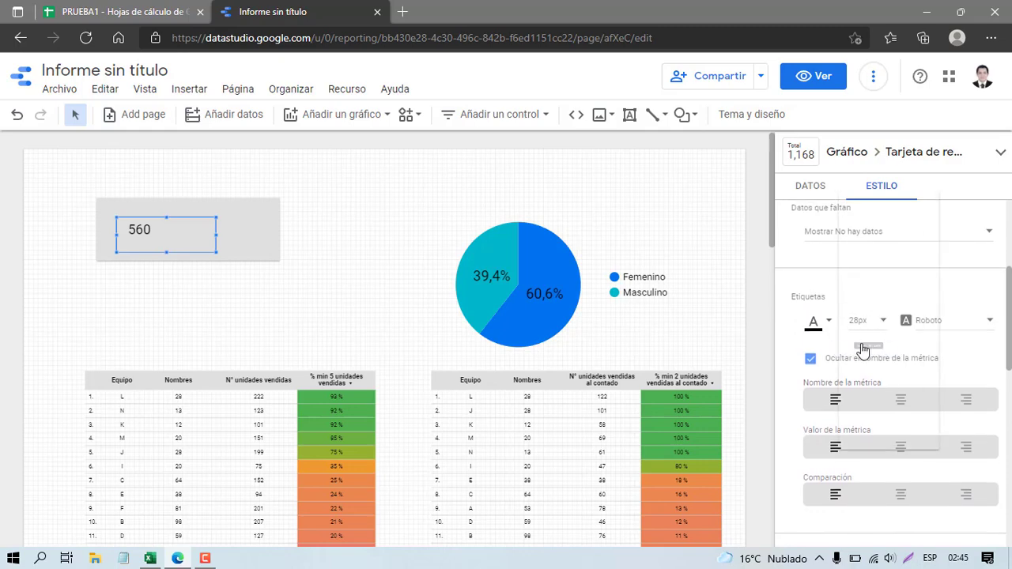
left_click(870, 325)
scroll(866, 350, "down", 2)
left_click(878, 349)
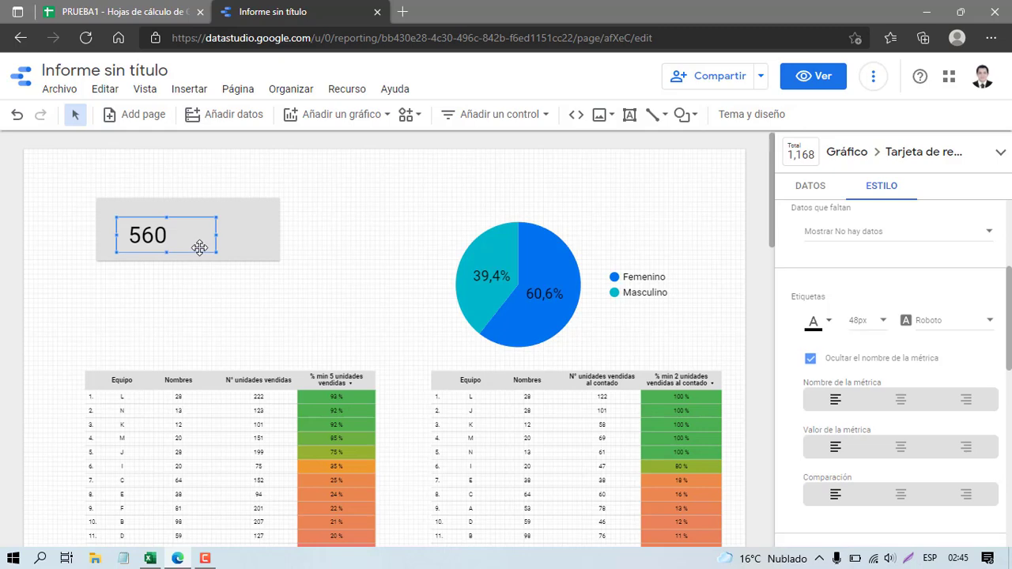
- Move the enlarged Record Count scorecard slightly lower and further right inside the grey rectangle
left_click_drag(200, 248, 200, 243)
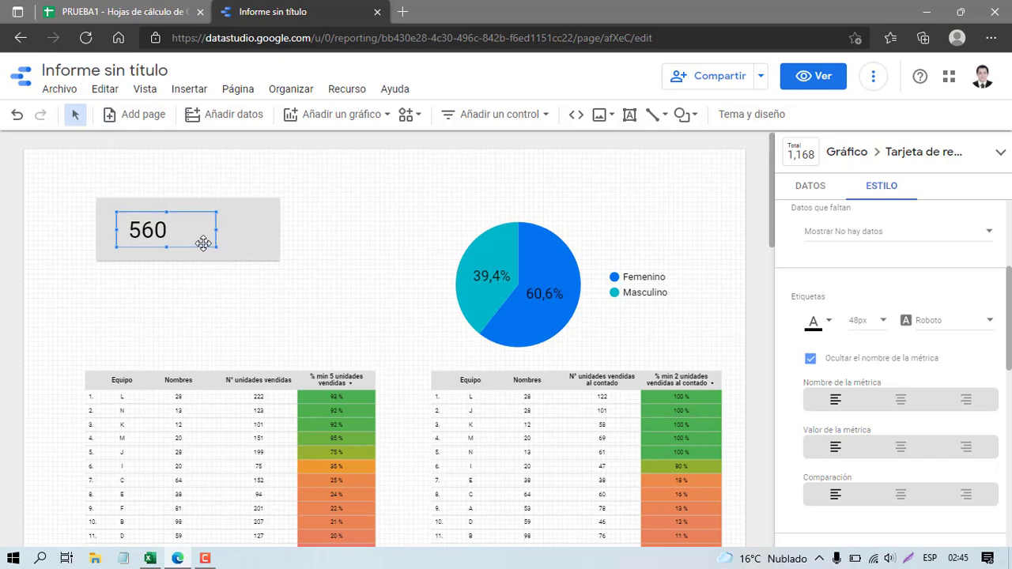
left_click_drag(204, 246, 218, 256)
left_click(380, 261)
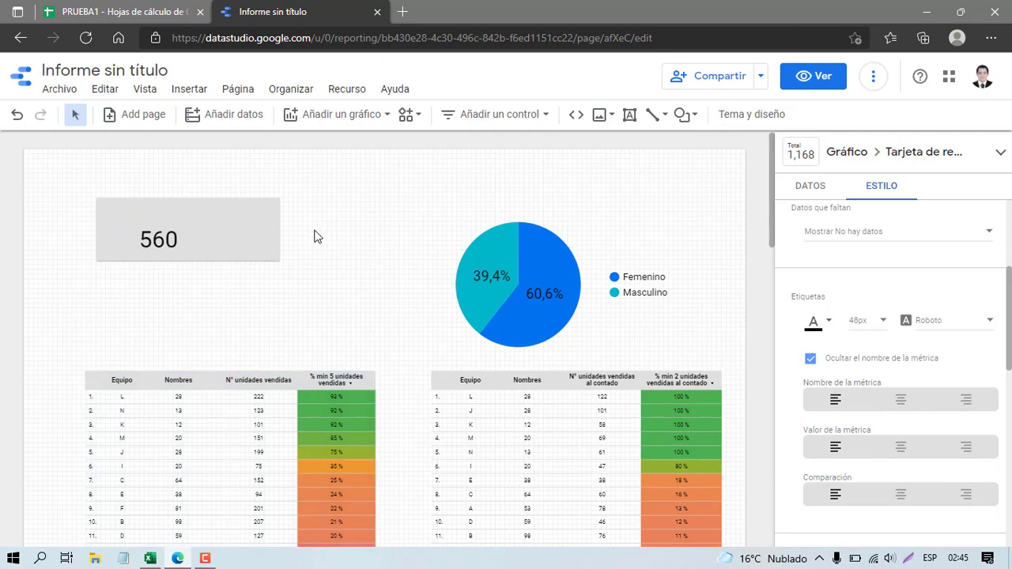
- Duplicate the Record Count scorecard and place the copy directly to the right of the original, overlapping the rectangle's right edge
left_click(154, 251)
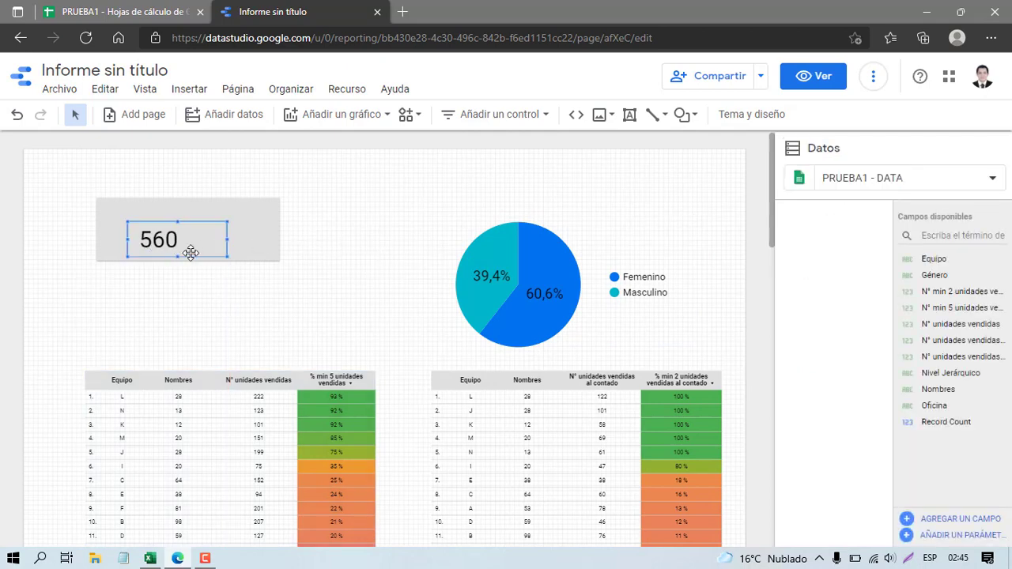
left_click_drag(190, 252, 290, 262)
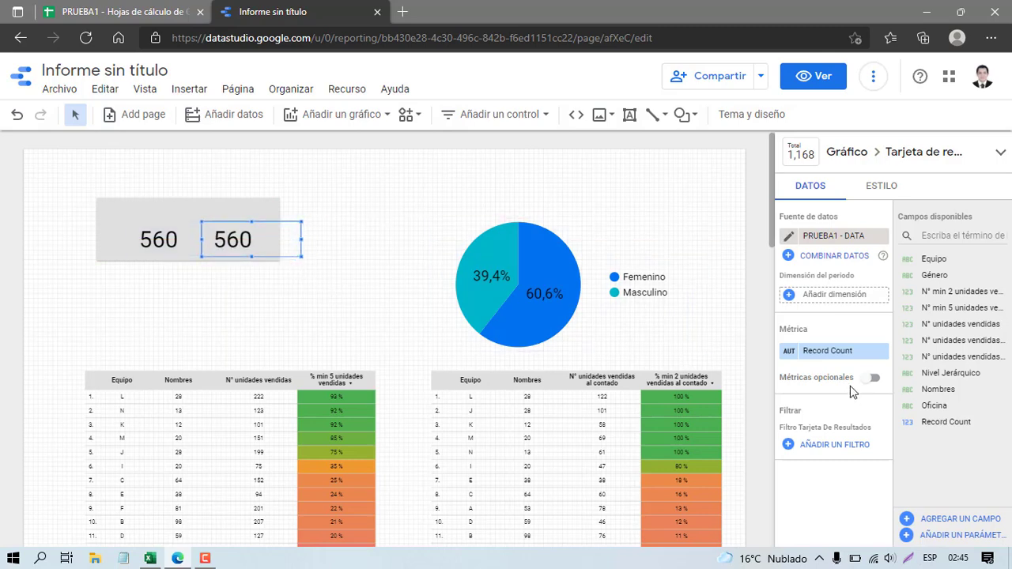
left_click(790, 352)
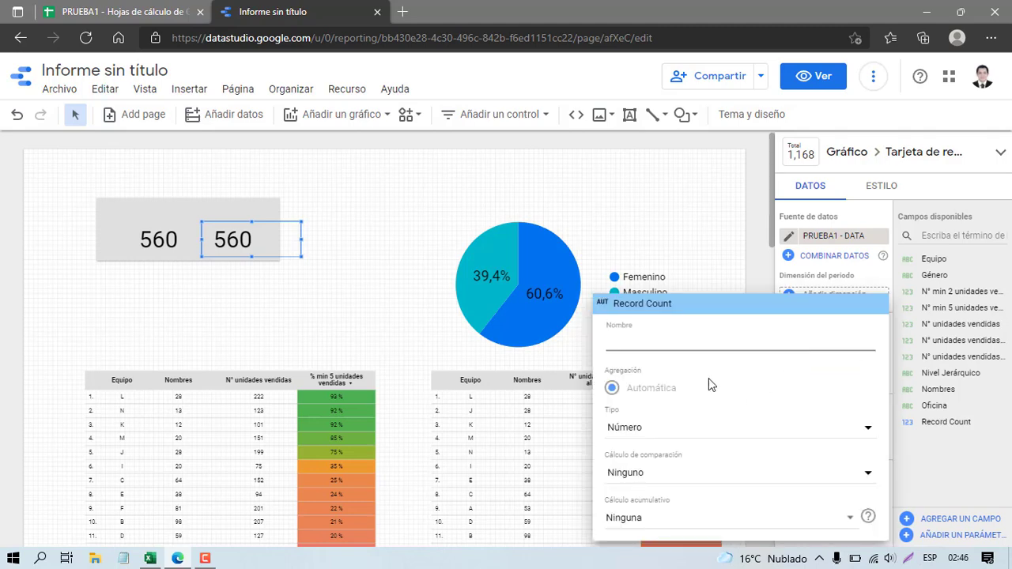
left_click(780, 274)
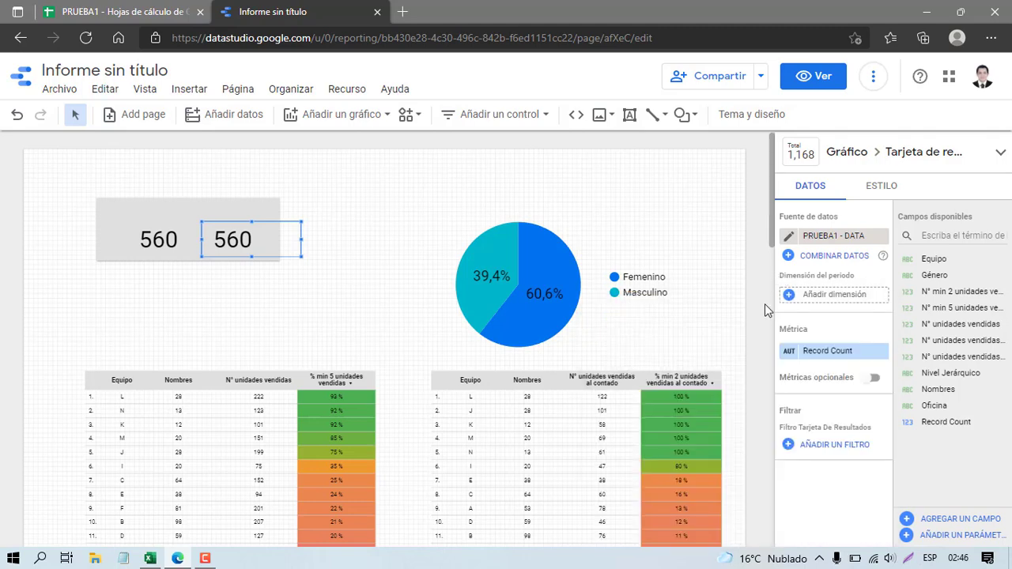
- Enable optional metrics for the duplicated scorecard and start a new calculated field named 1
left_click(870, 377)
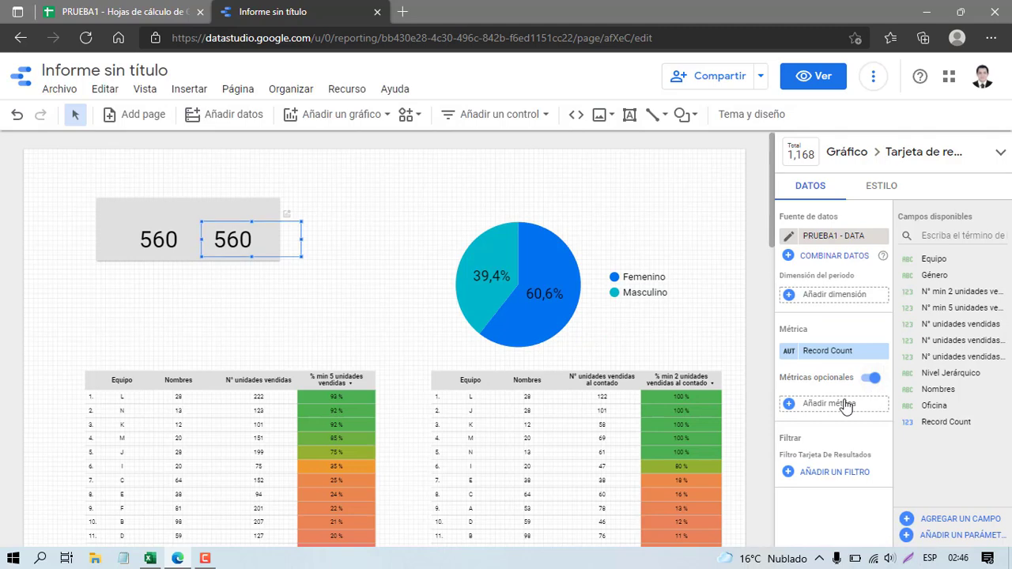
left_click(828, 351)
scroll(822, 447, "down", 2)
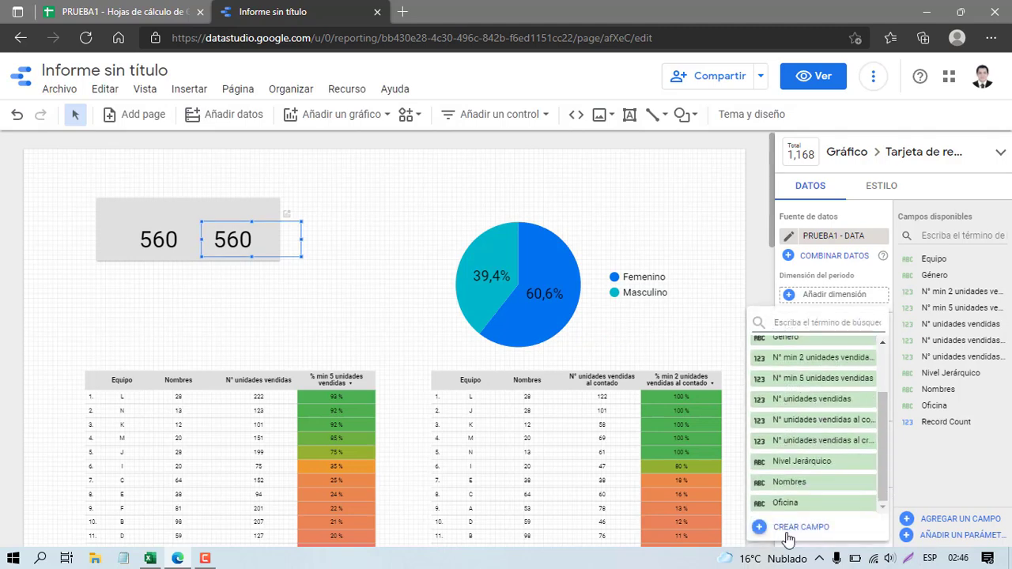
left_click(801, 526)
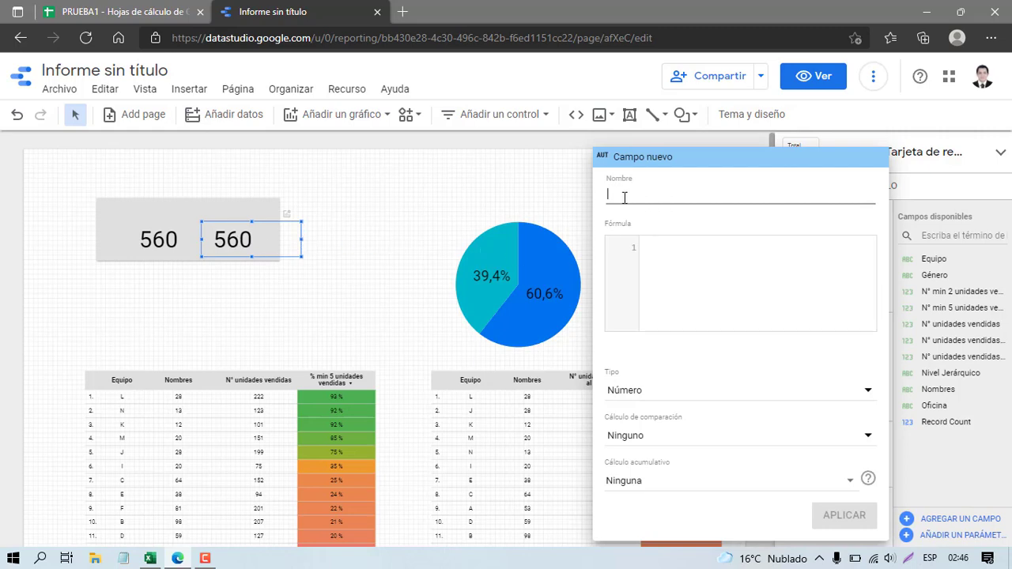
key("Caps_Lock")
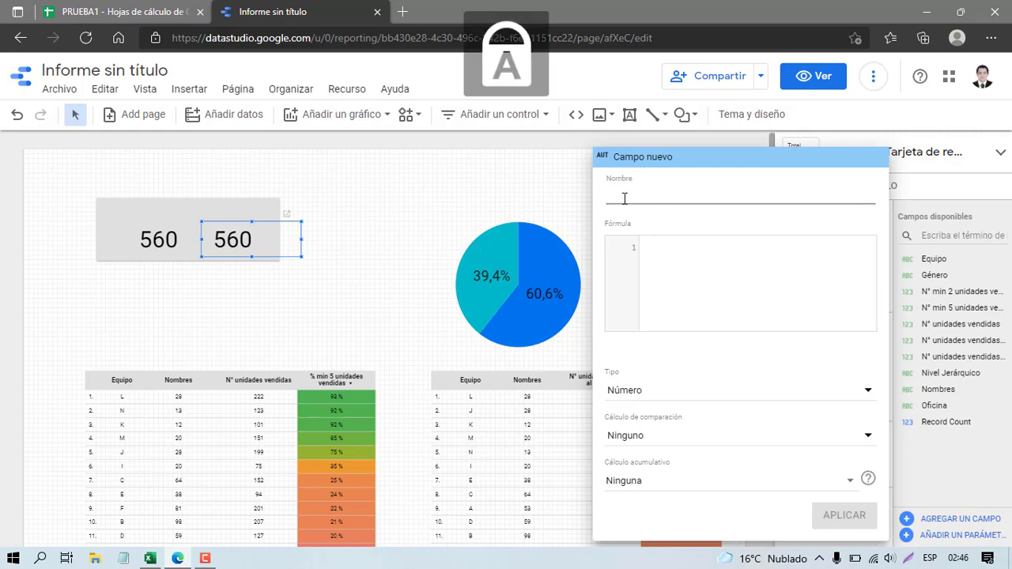
type("1")
- Enter the calculated field's formula as COUNT(N° min 5 unidades vendidas)/COUNT(Nombres)
left_click(730, 283)
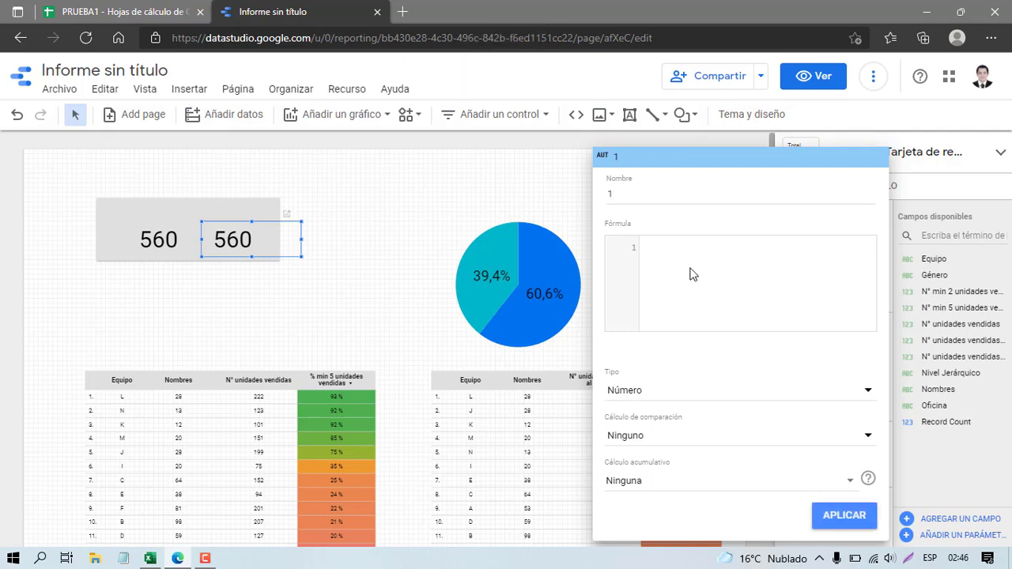
type("COUN")
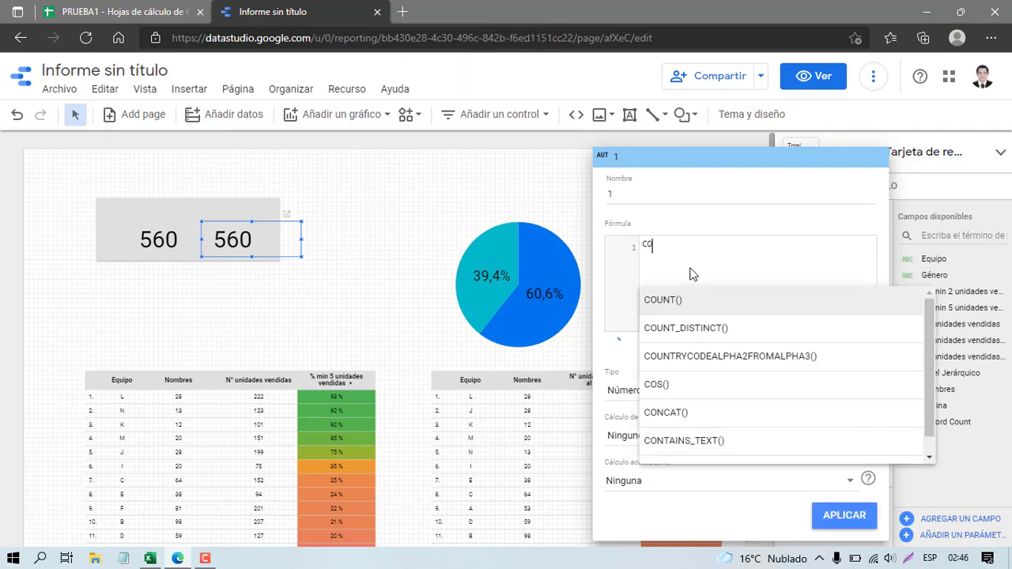
left_click(688, 301)
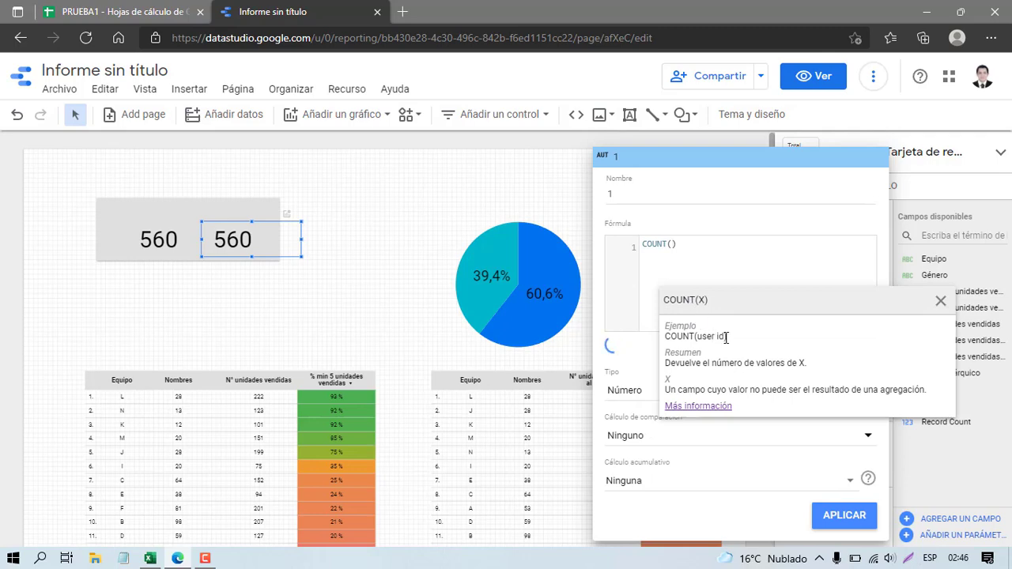
type("N°")
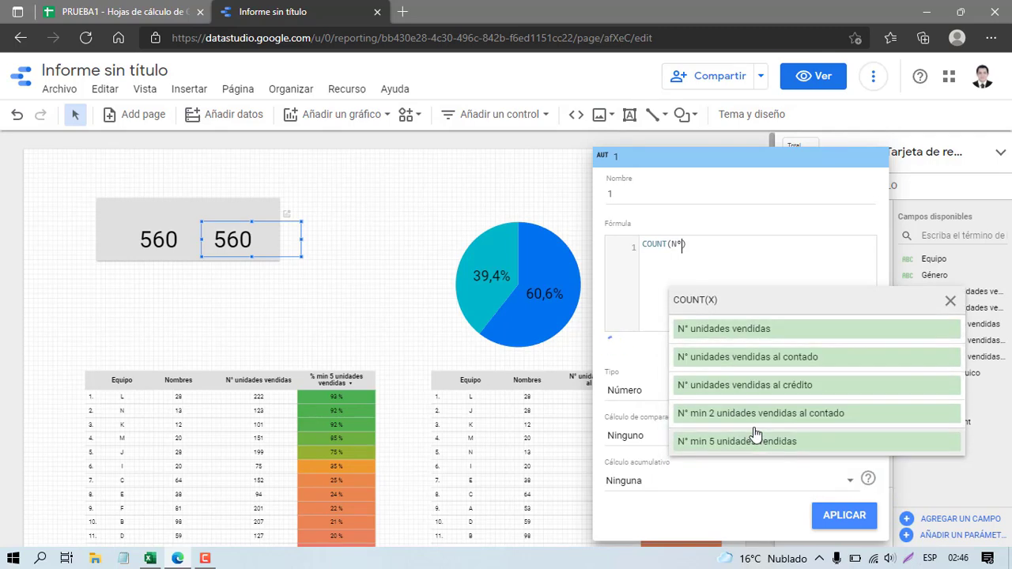
left_click(727, 442)
left_click(820, 258)
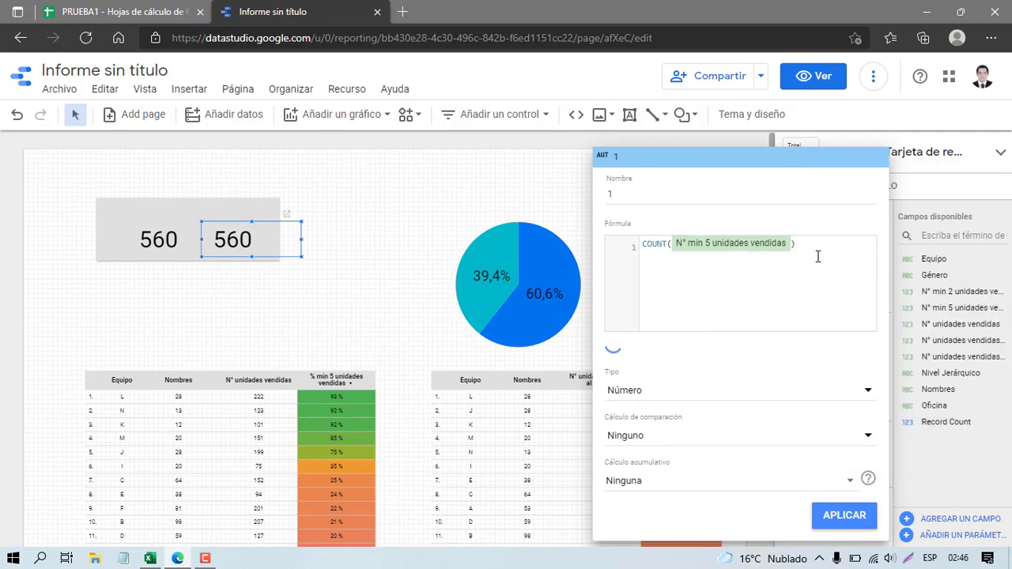
type("/COUNT")
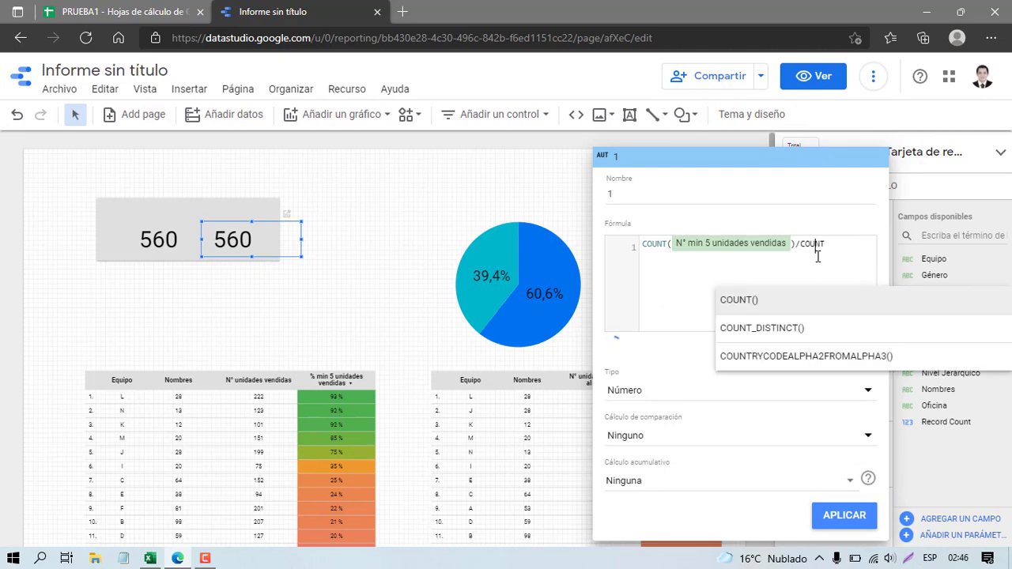
left_click(800, 299)
type("N")
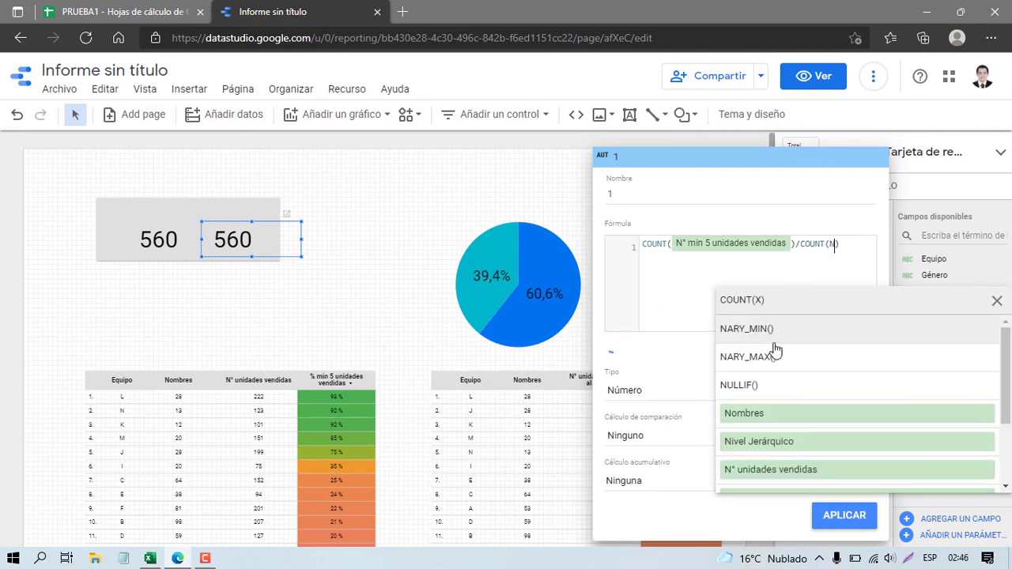
left_click(791, 413)
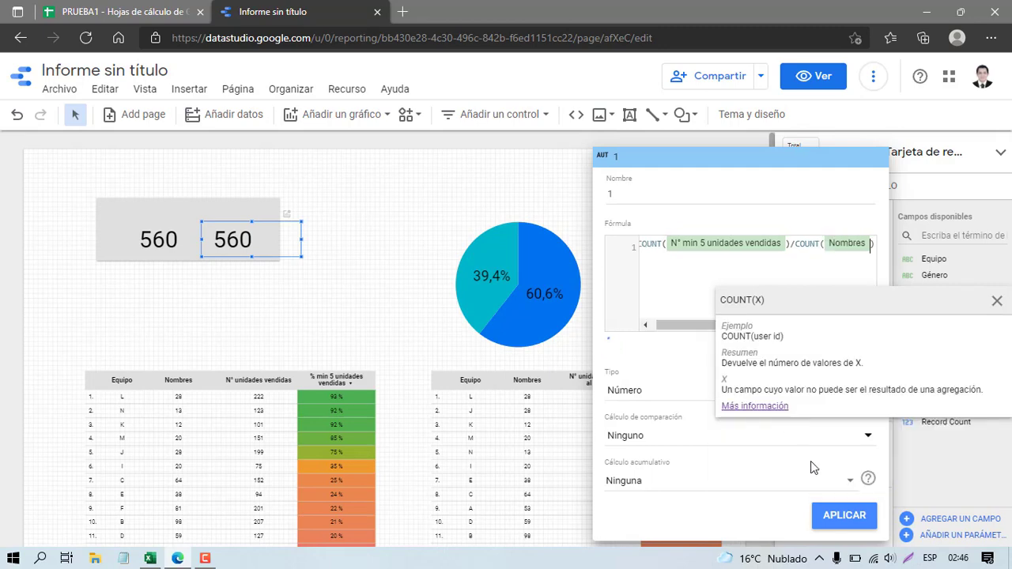
- Set the calculated field's type to Porcentaje and apply it as an optional metric
left_click(613, 393)
mouse_move(622, 405)
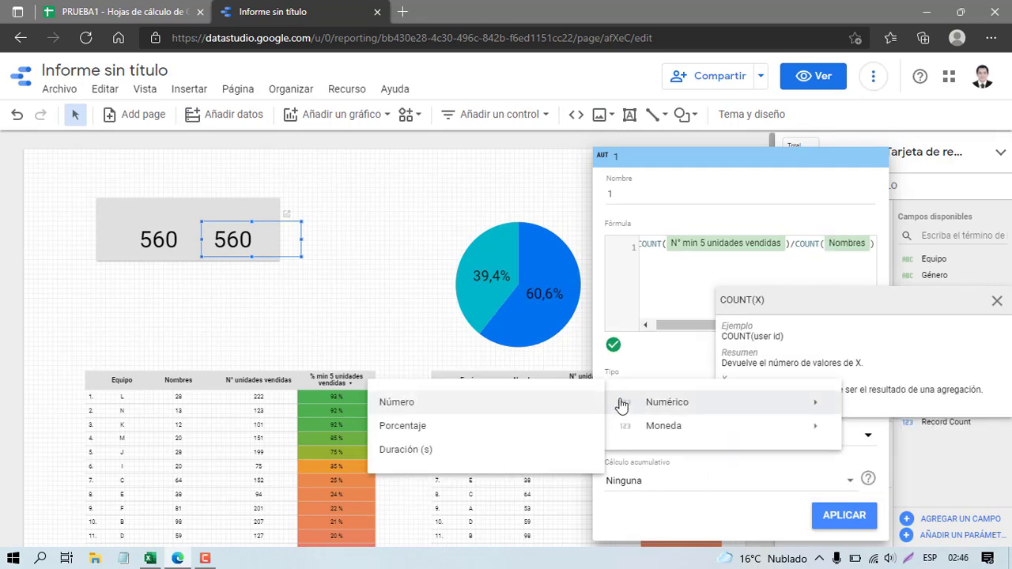
left_click(492, 427)
left_click(843, 515)
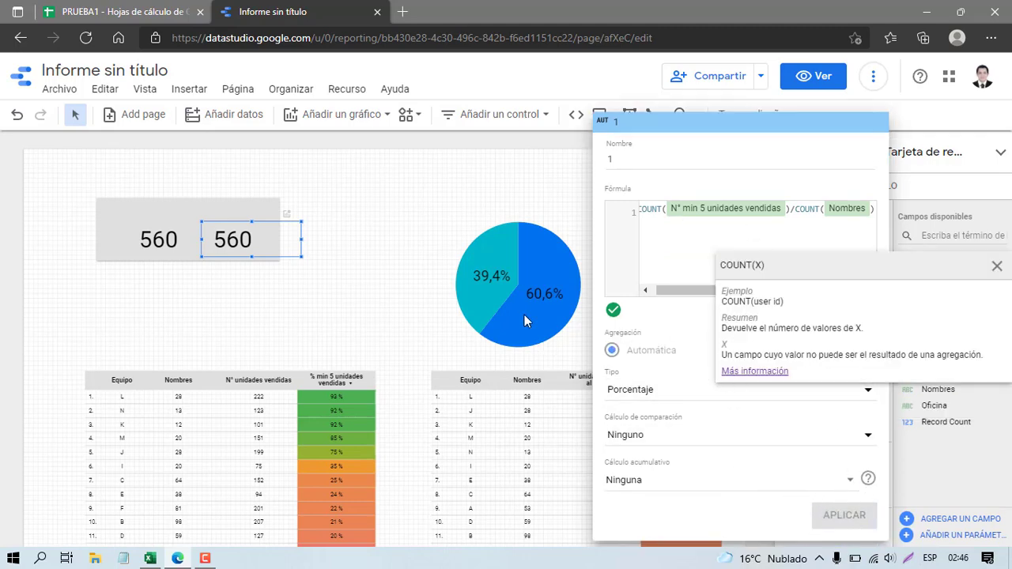
left_click(391, 288)
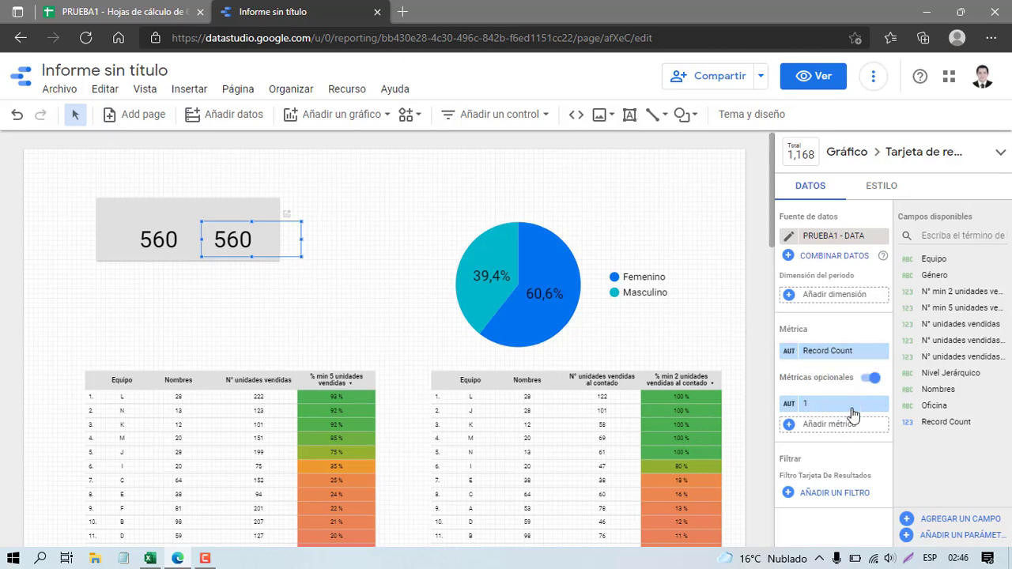
- Replace Record Count with field 1 as the duplicated scorecard's main metric and set its decimal precision to 0
left_click_drag(839, 403, 835, 351)
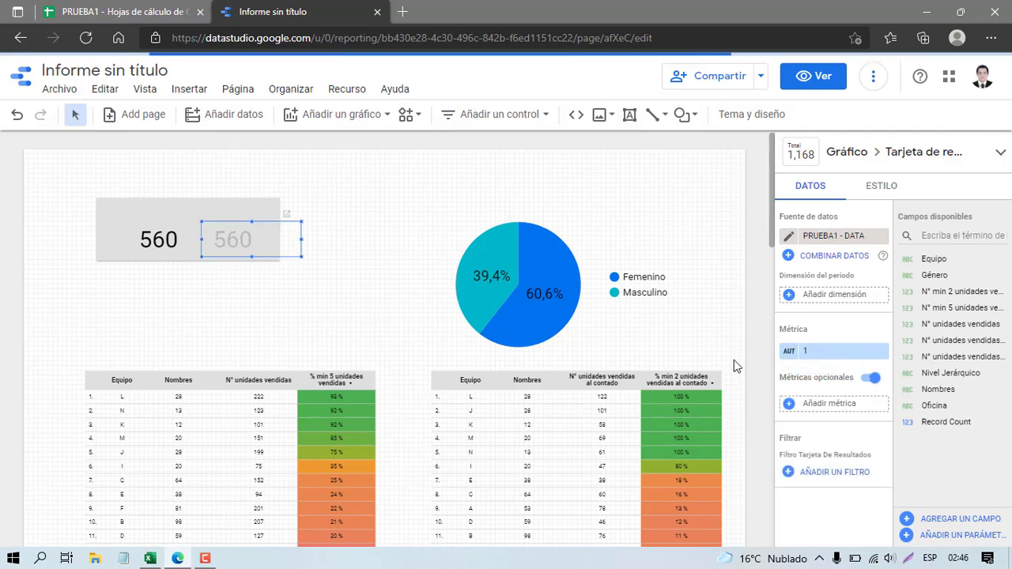
left_click(916, 196)
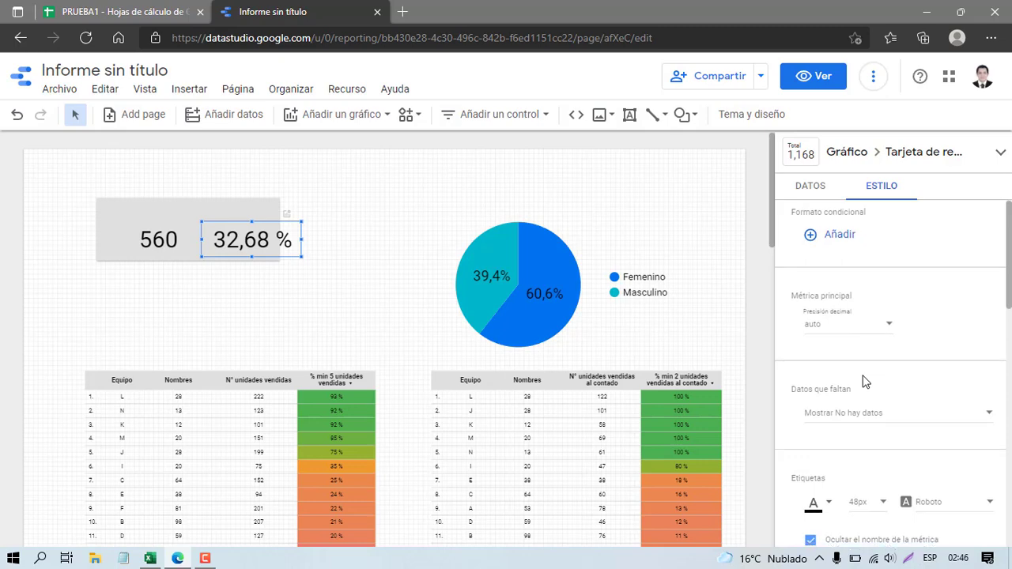
scroll(865, 380, "down", 1)
left_click(807, 338)
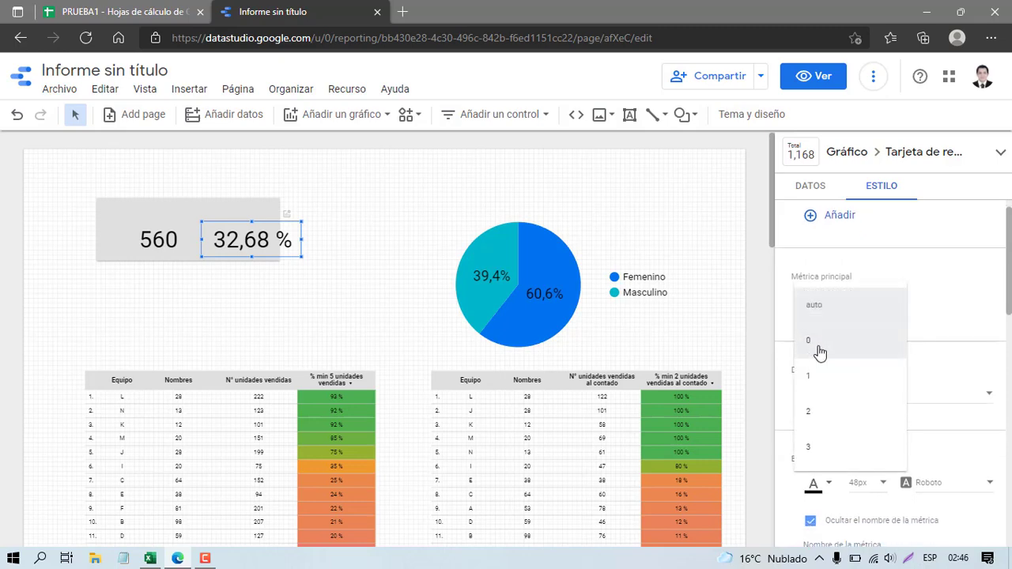
left_click(820, 352)
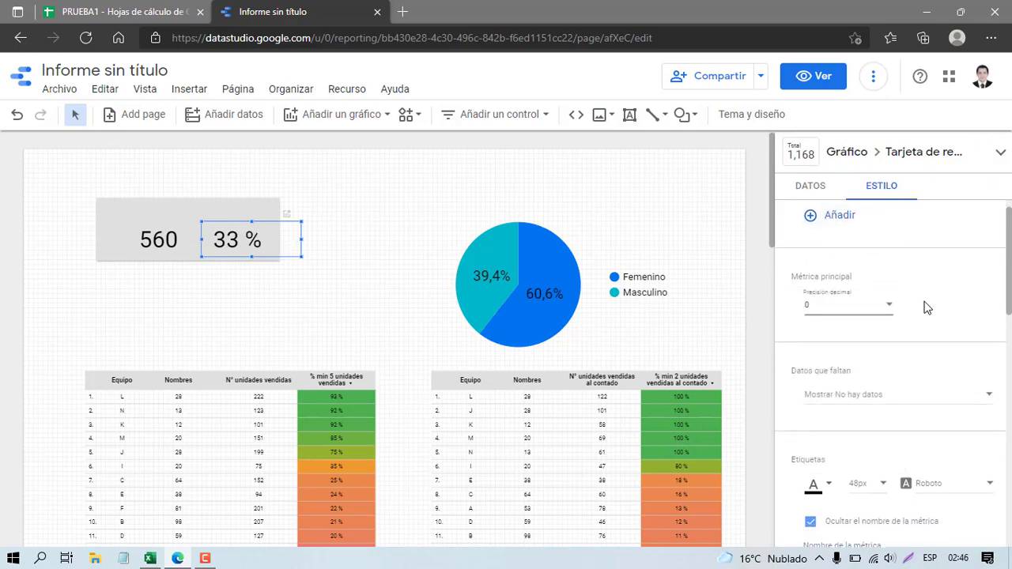
- Set the label font size of the percentage scorecard to 24px
scroll(929, 364, "down", 3)
left_click(865, 428)
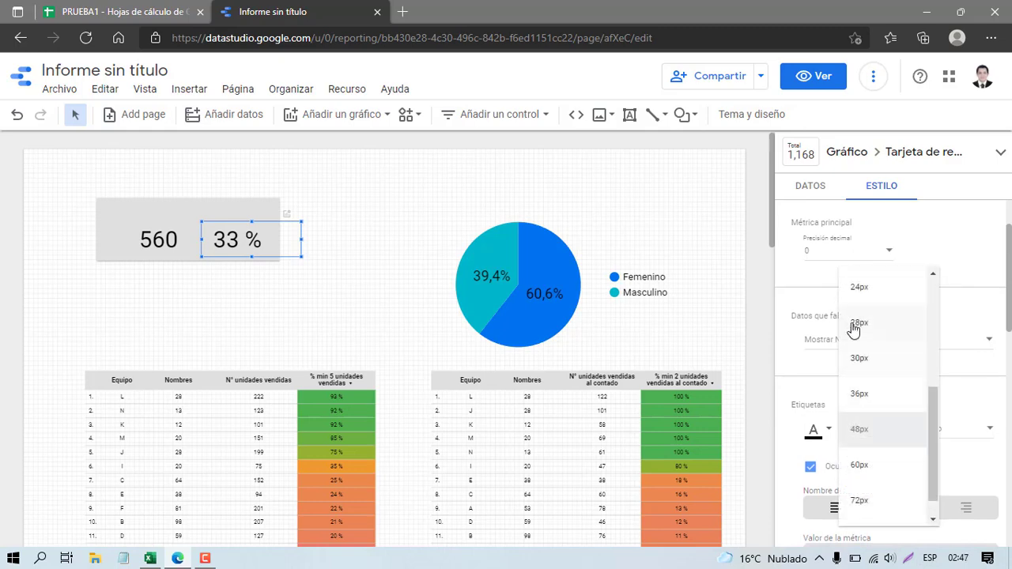
scroll(865, 287, "up", 2)
left_click(861, 395)
- Color the percentage scorecard's text red and set its font size to 28px
scroll(883, 430, "down", 1)
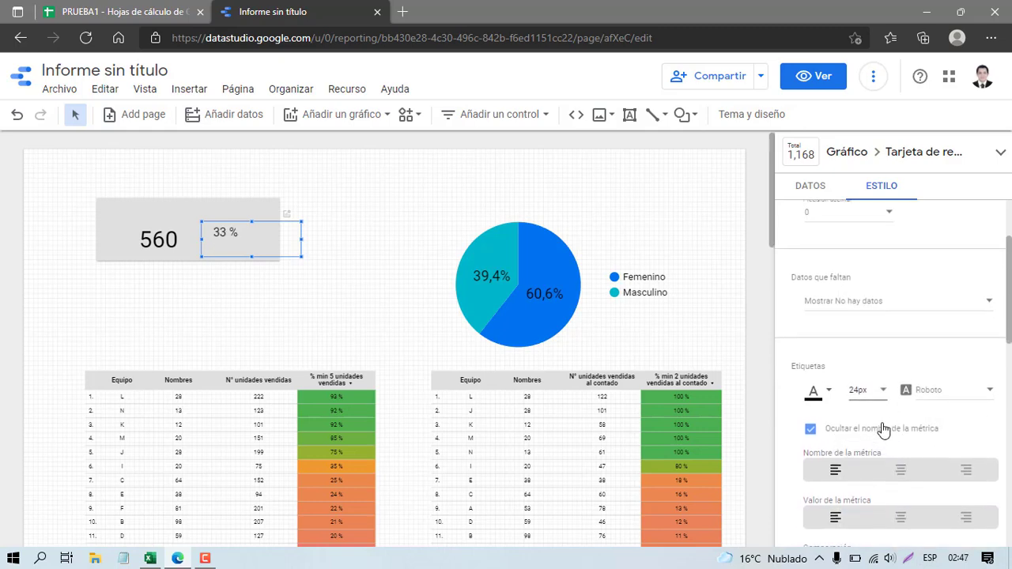
scroll(883, 429, "down", 4)
scroll(840, 398, "up", 2)
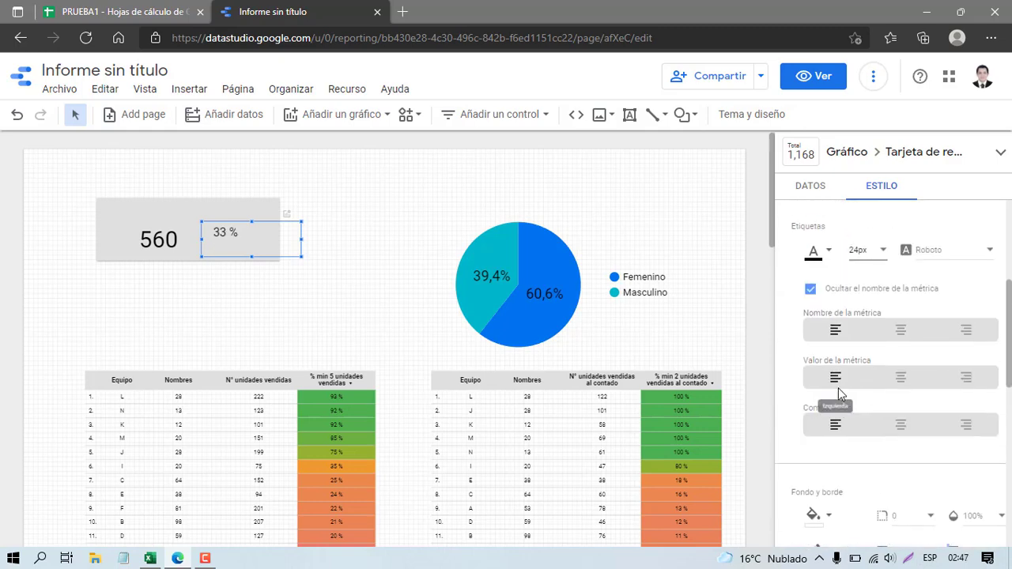
scroll(841, 393, "up", 1)
left_click(814, 313)
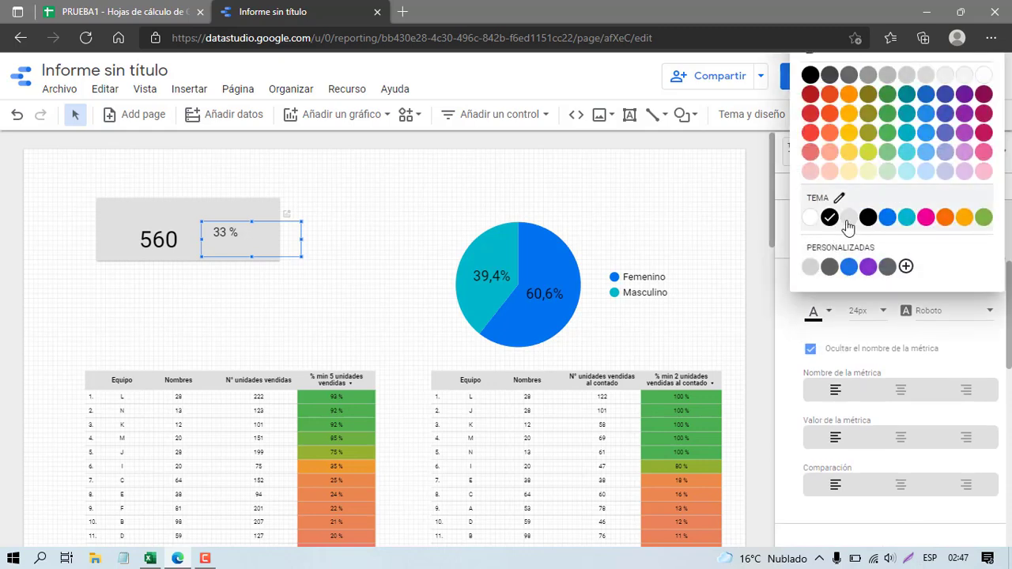
left_click(805, 138)
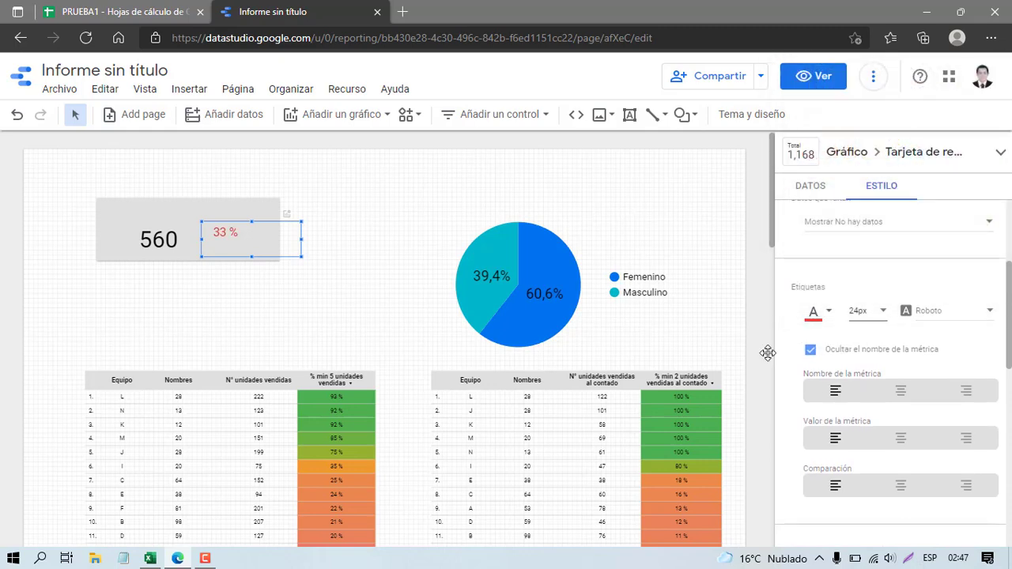
left_click(886, 313)
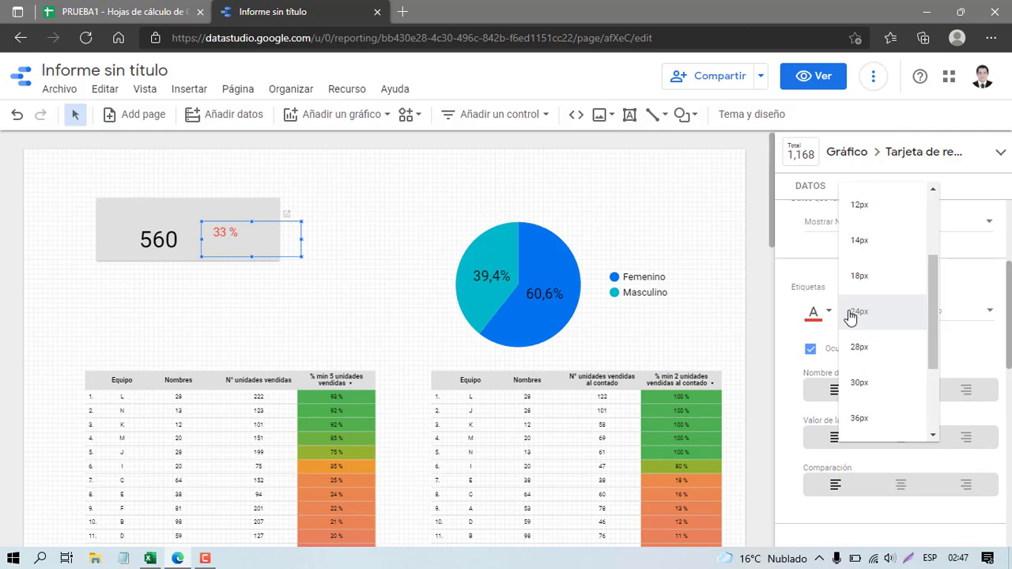
left_click(878, 348)
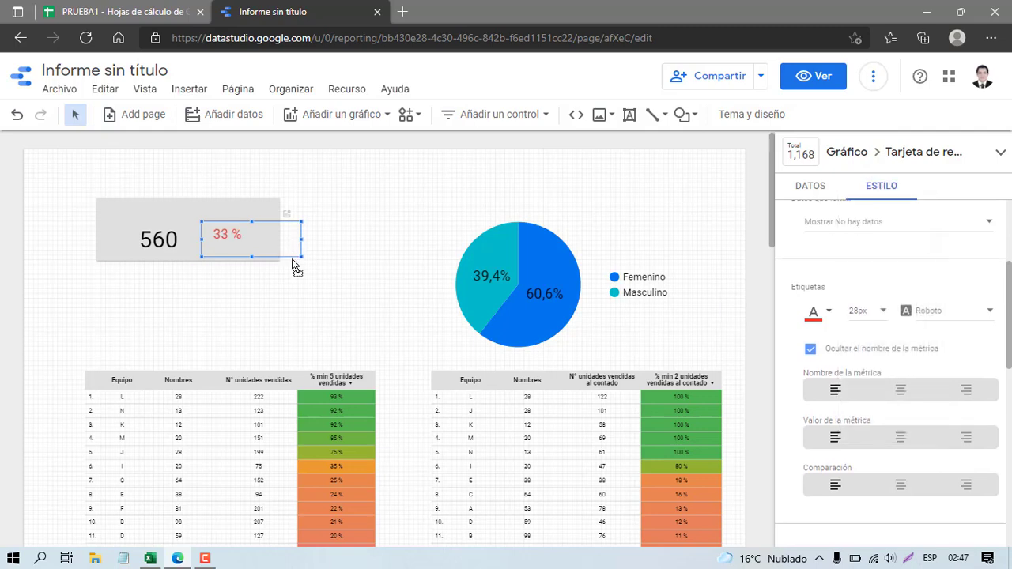
- Fit the percentage scorecard beside the 560 count on the rectangle and set its font size to 48px
left_click_drag(292, 253, 270, 251)
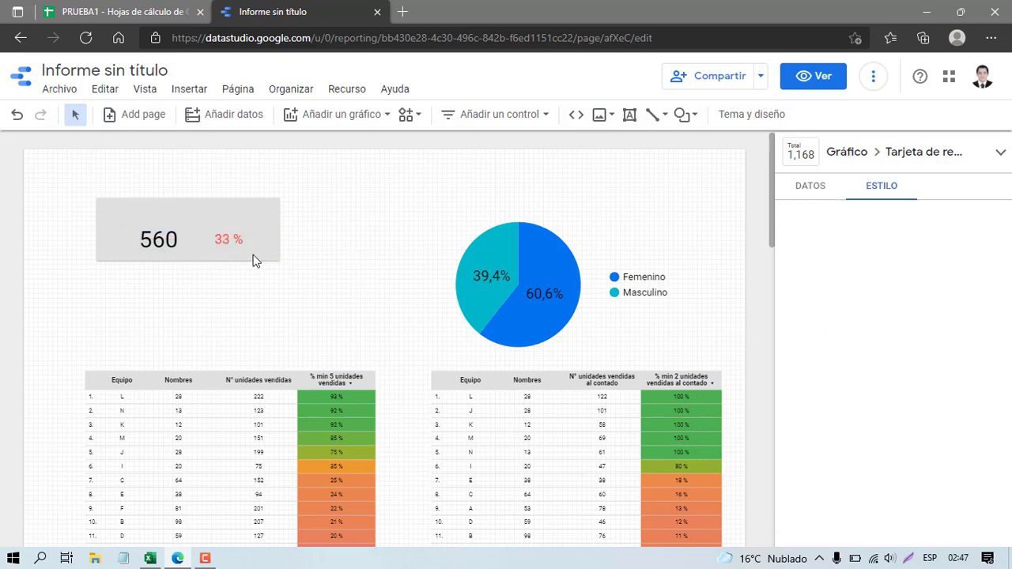
left_click(219, 242)
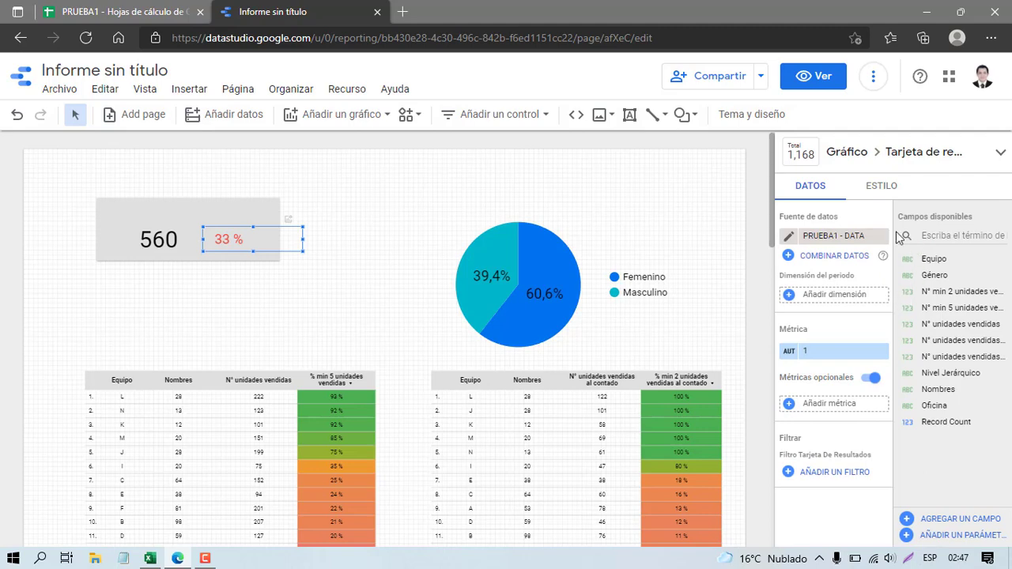
left_click(882, 186)
scroll(878, 341, "down", 3)
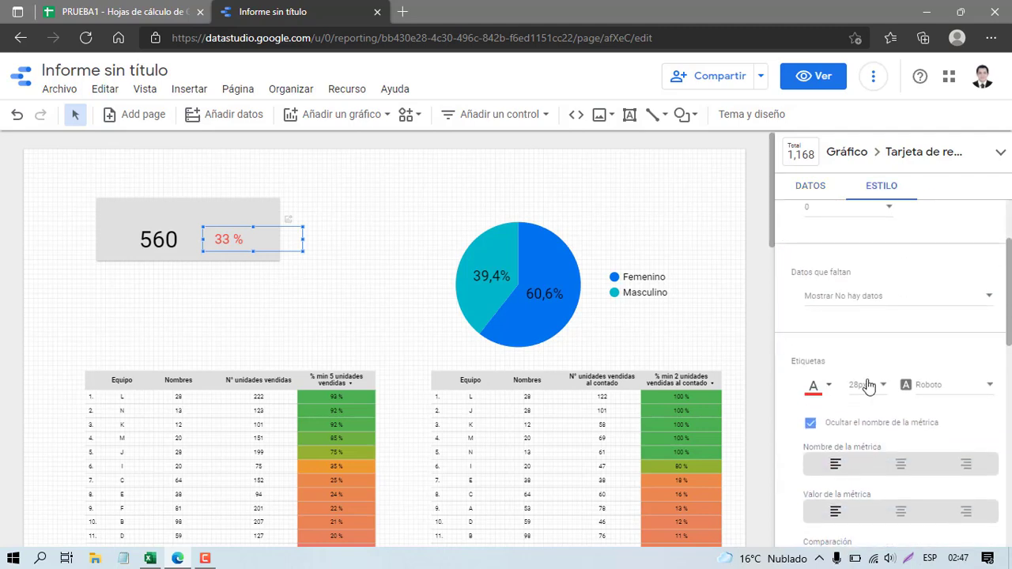
left_click(868, 385)
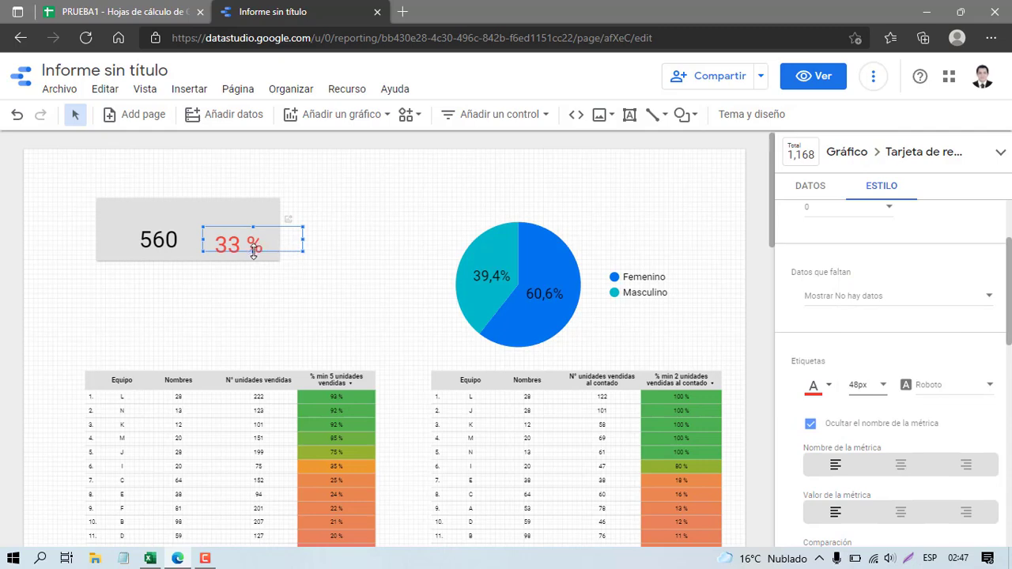
- Move the percentage scorecard off the grey rectangle and place a duplicate of the rectangle directly below the original
left_click_drag(253, 252, 383, 254)
left_click(198, 233)
left_click(234, 200)
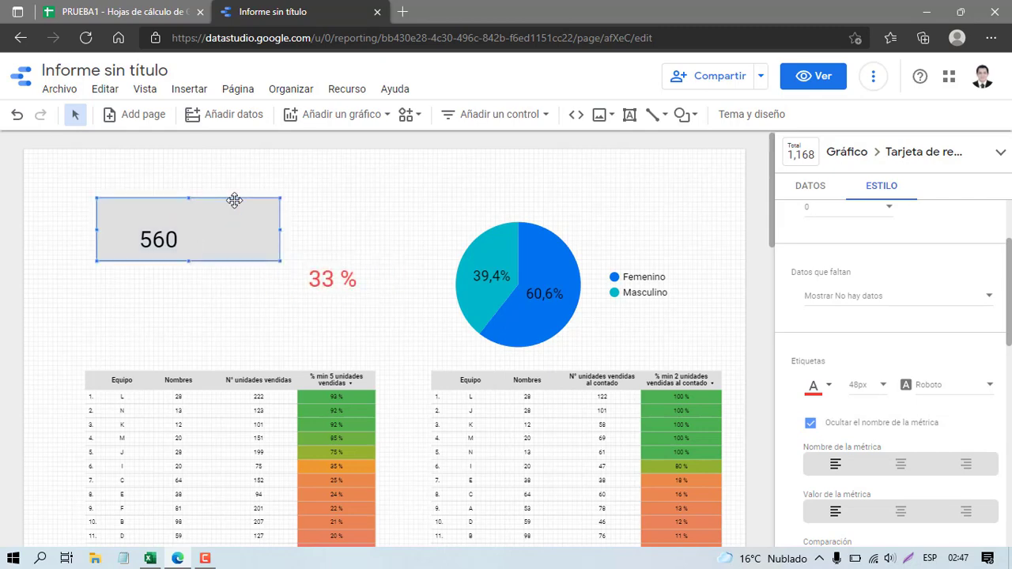
left_click_drag(231, 266, 227, 312)
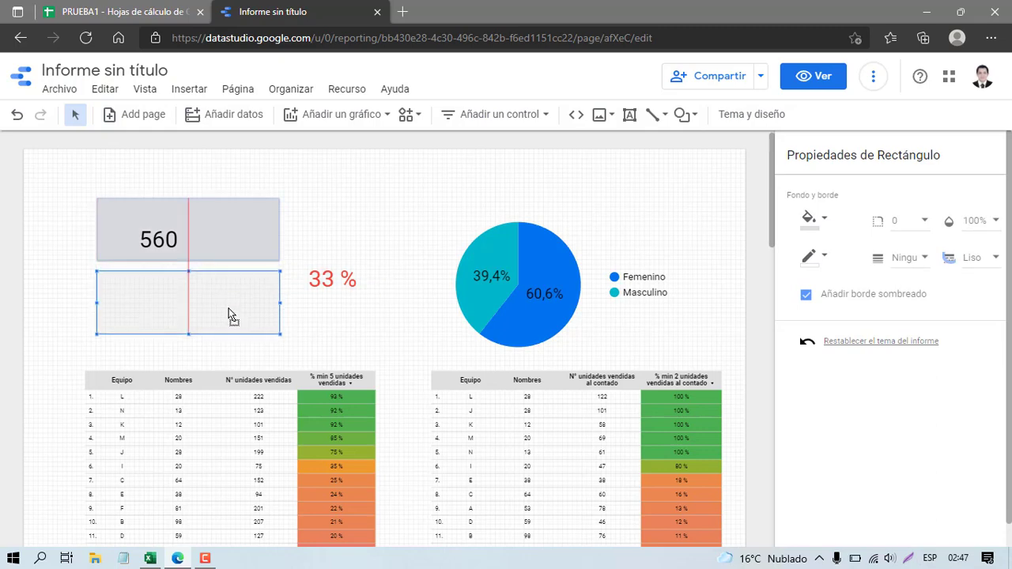
- Move both team tables together further down the page and shift the gender pie chart down above them
scroll(212, 312, "down", 2)
left_click(298, 308)
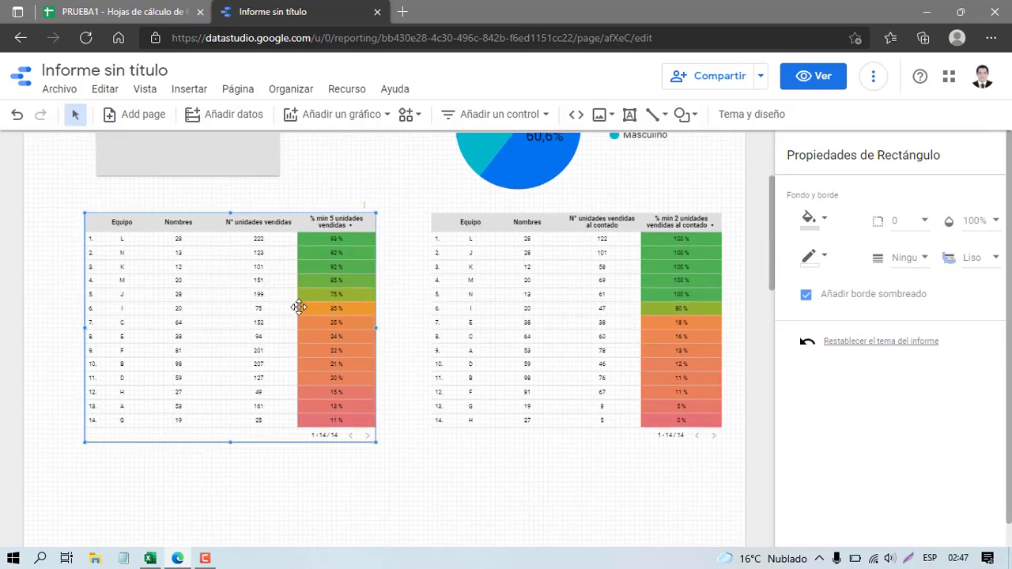
left_click(483, 351, "shift")
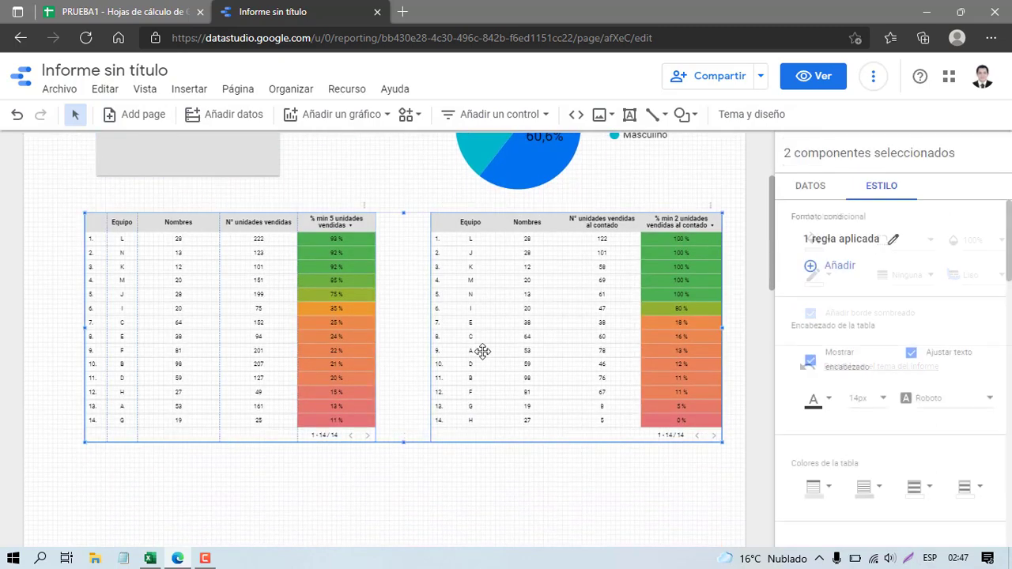
left_click_drag(482, 352, 467, 425)
scroll(472, 403, "up", 1)
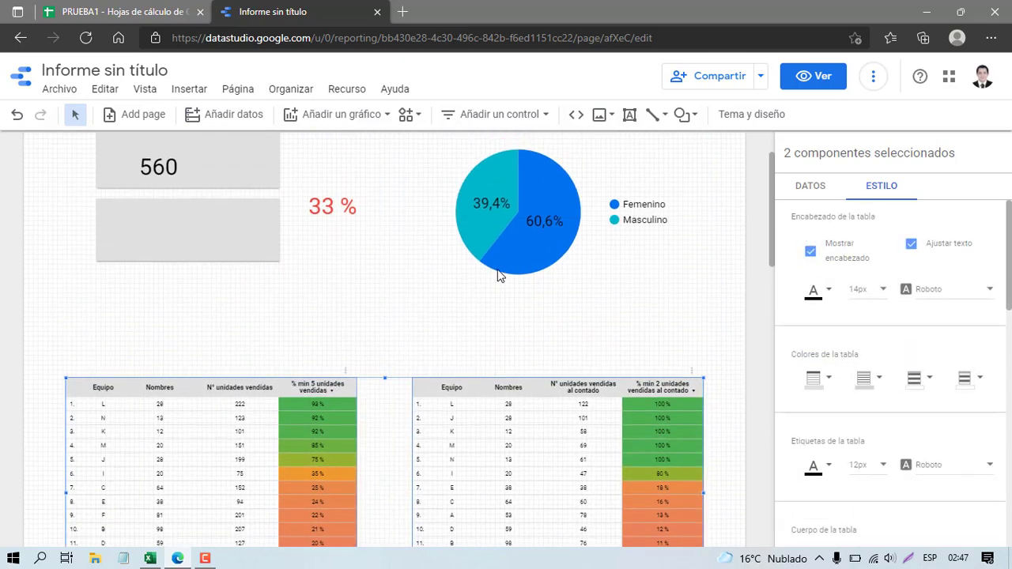
left_click_drag(611, 273, 587, 356)
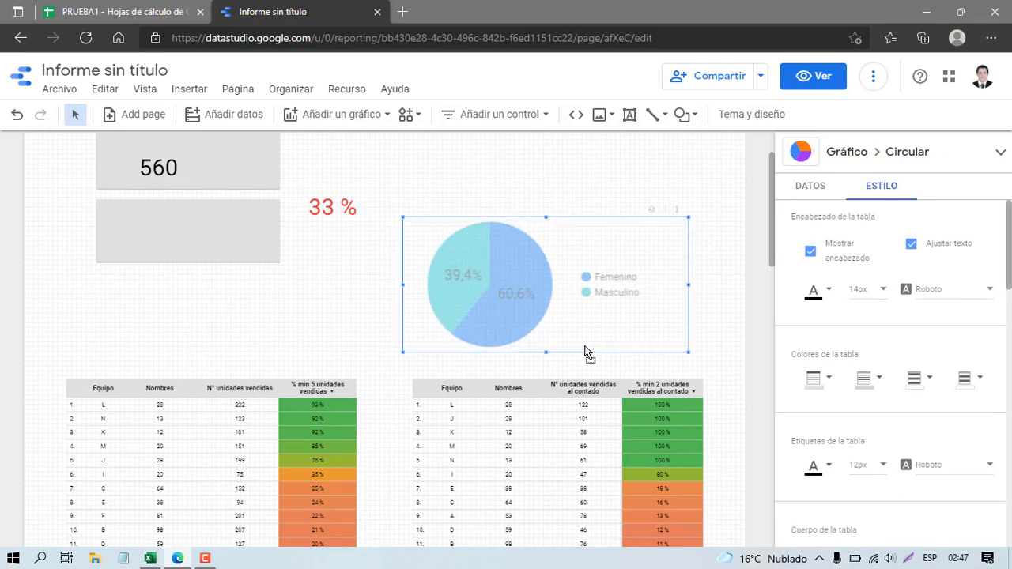
- Add a third copy of the grey rectangle above the left table and space the middle rectangle between the other two
left_click(150, 222)
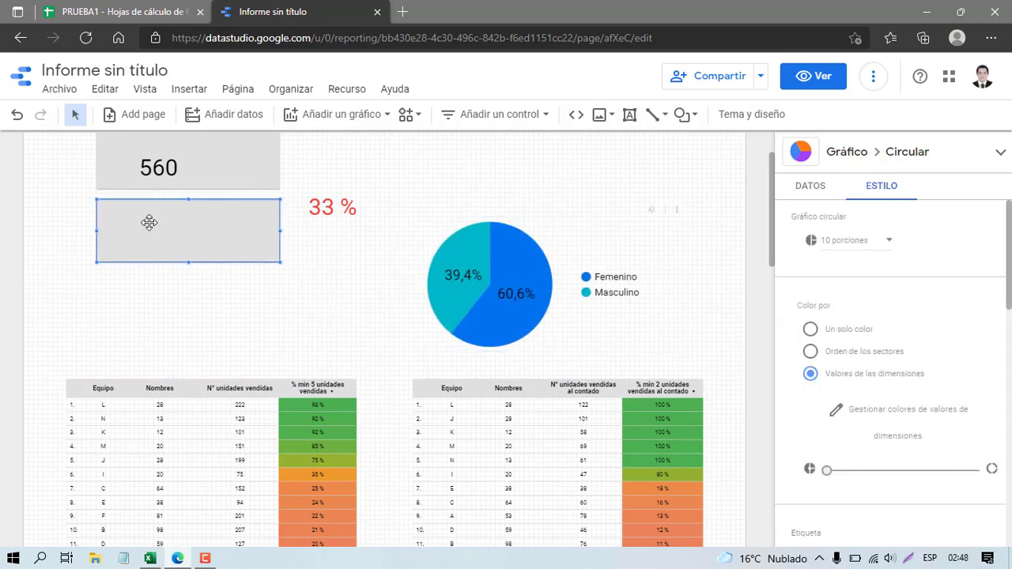
key("ctrl+v")
left_click_drag(241, 184, 221, 341)
left_click_drag(210, 242, 210, 266)
scroll(215, 285, "up", 1)
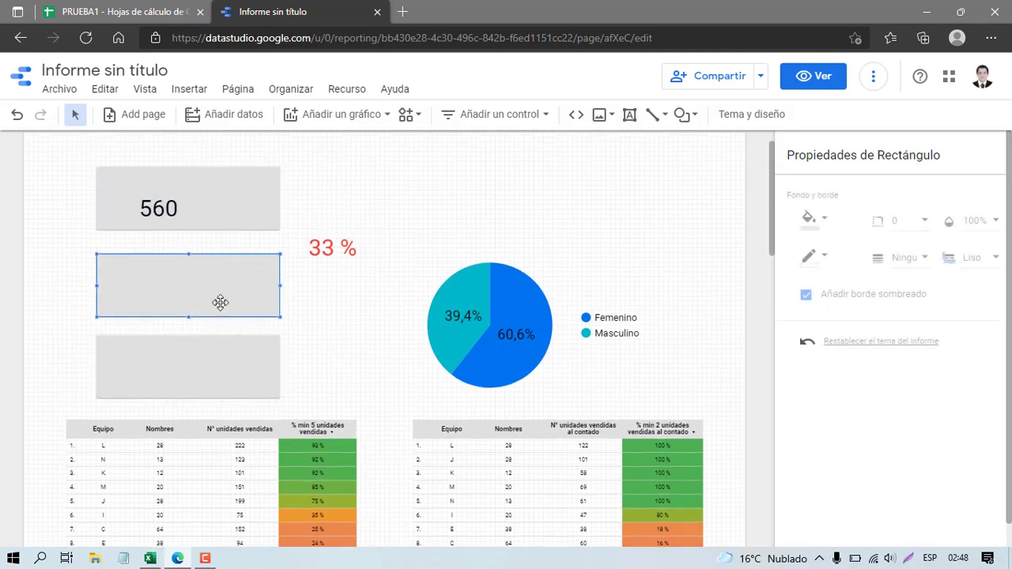
- Place the red percentage scorecard on the right side of the second rectangle and a duplicate of it on the third
left_click(345, 253)
left_click_drag(368, 259, 311, 306)
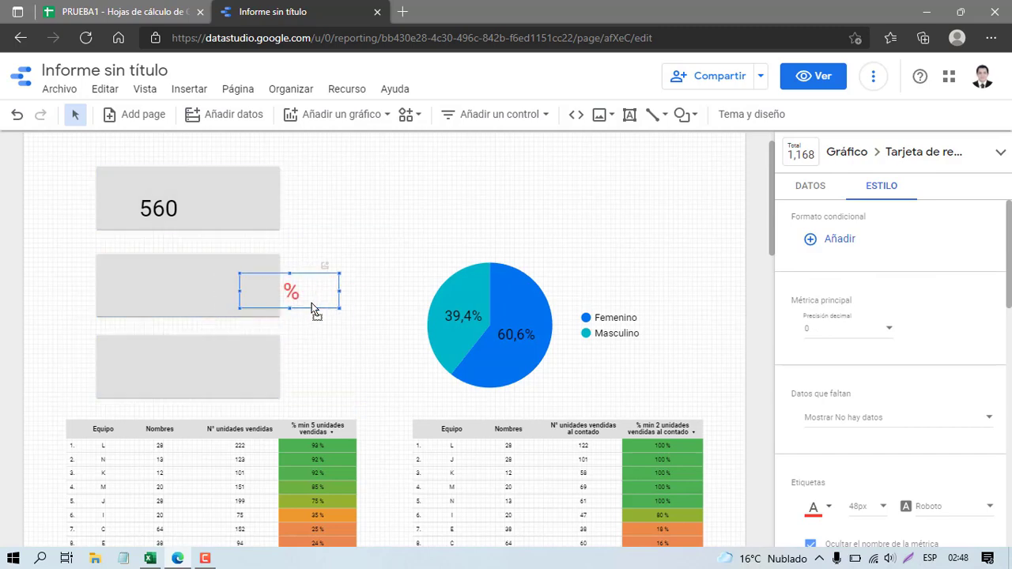
right_click(311, 305)
mouse_move(390, 299)
left_click(467, 292)
left_click_drag(314, 306, 289, 395)
- Place copies of the 560 count scorecard on the second and third rectangles, beside the percentages and aligned with each other
left_click(159, 207)
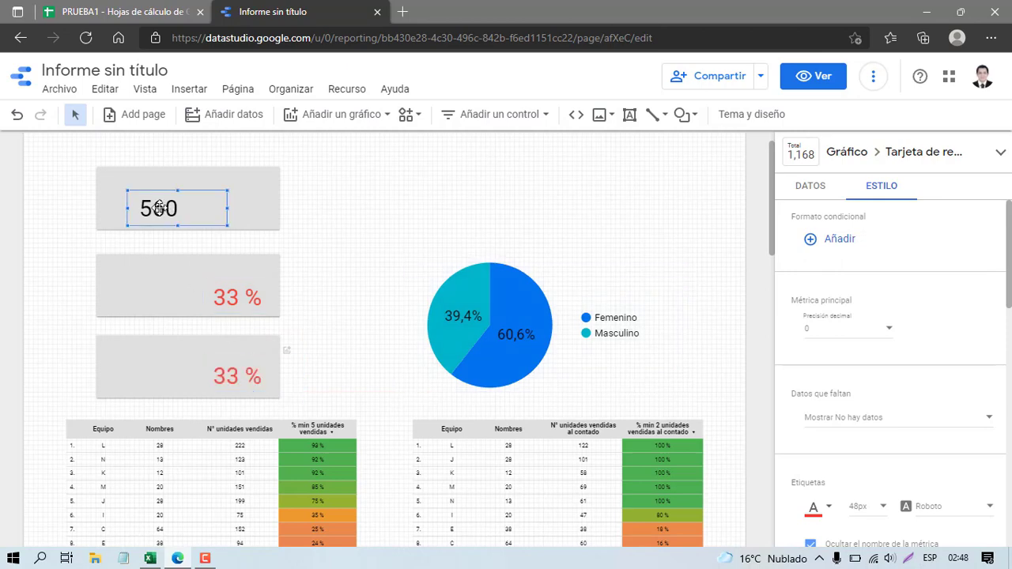
left_click_drag(159, 207, 189, 381)
key("ctrl+v")
left_click(164, 294)
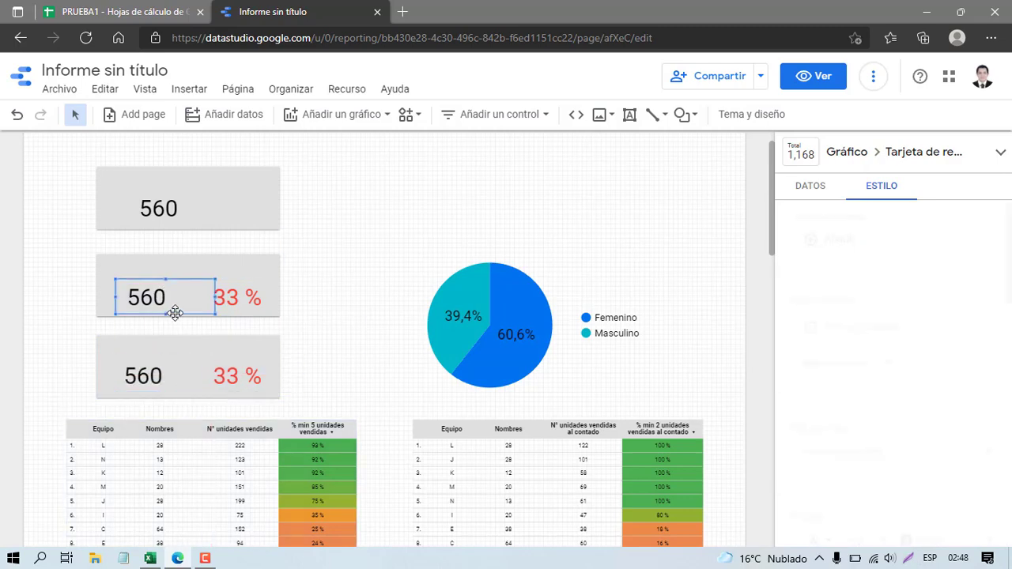
left_click_drag(175, 313, 176, 318)
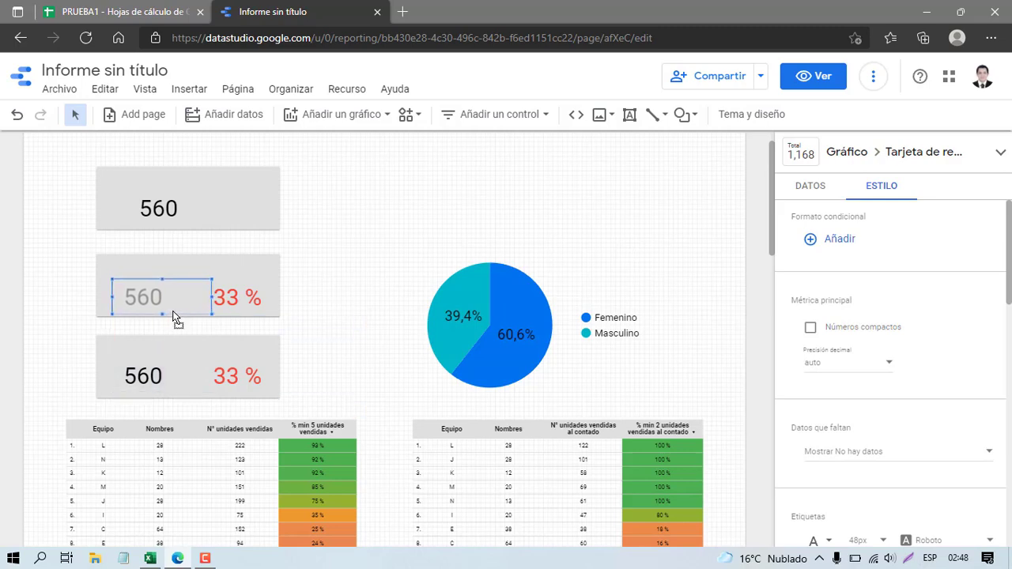
- Reposition the 560 count scorecard so it sits centred in the first rectangle
left_click(229, 295)
left_click(176, 223)
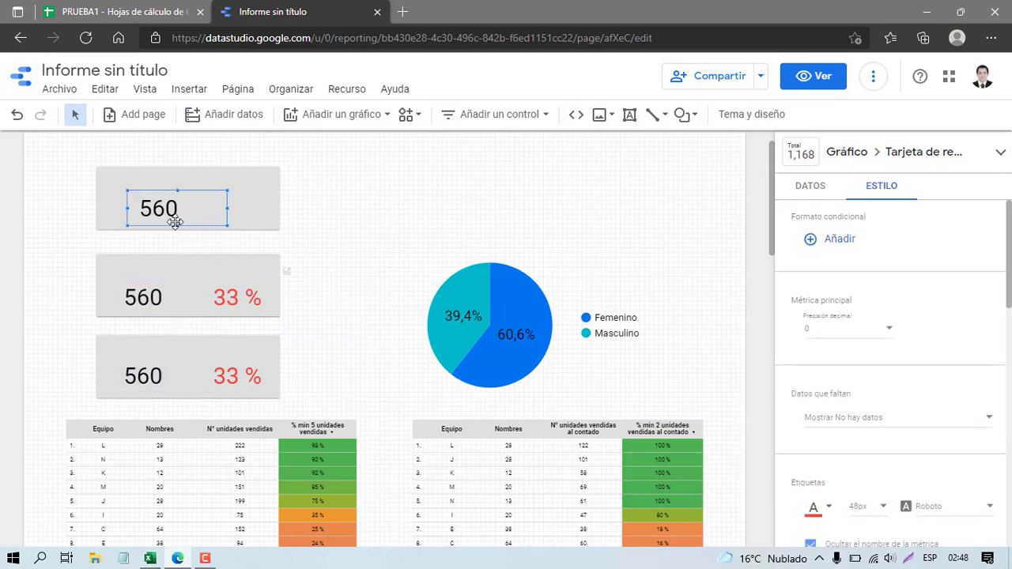
left_click_drag(188, 221, 173, 227)
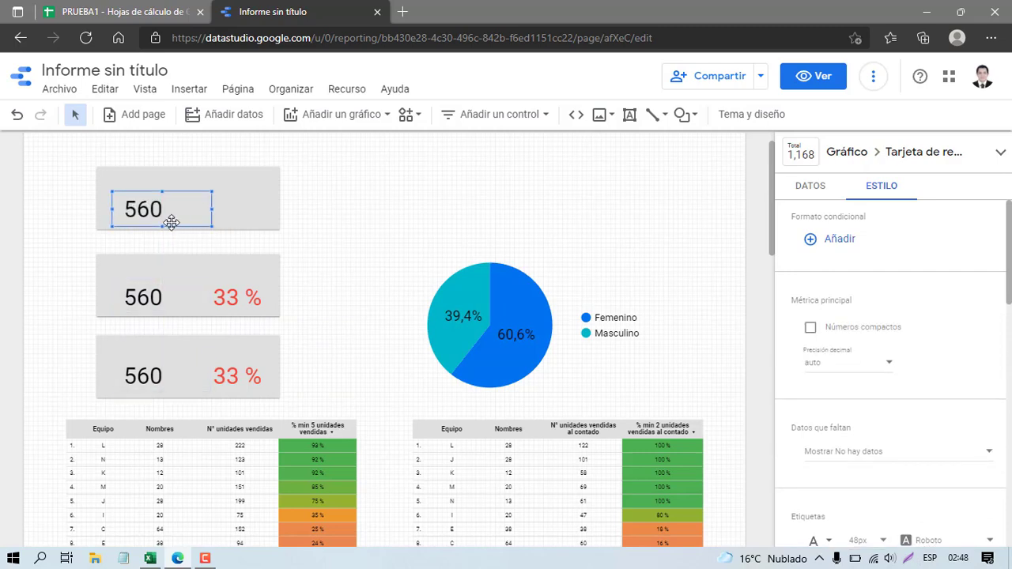
left_click(399, 235)
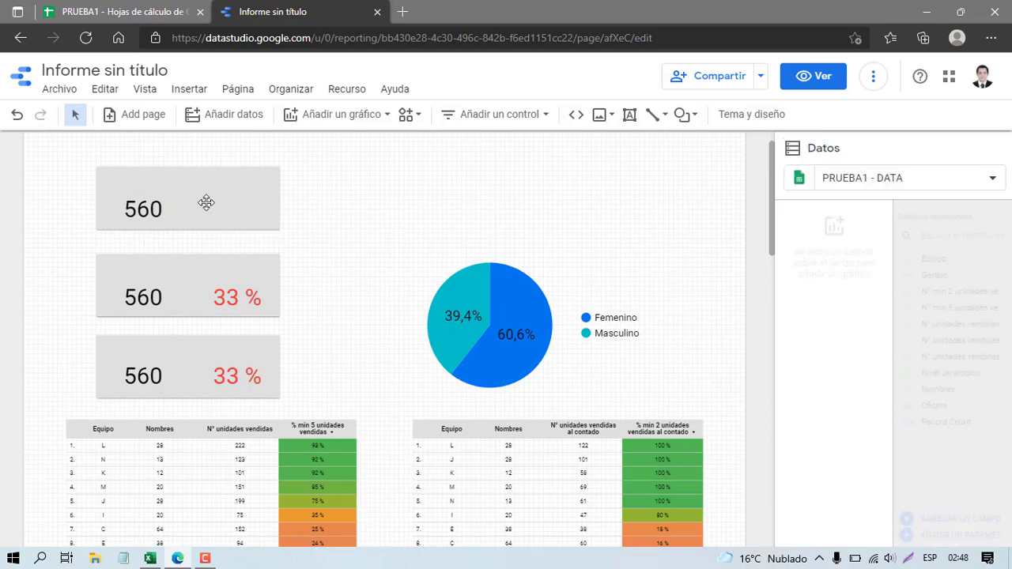
left_click(173, 201)
left_click_drag(185, 191, 226, 189)
left_click(388, 201)
scroll(306, 198, "up", 1)
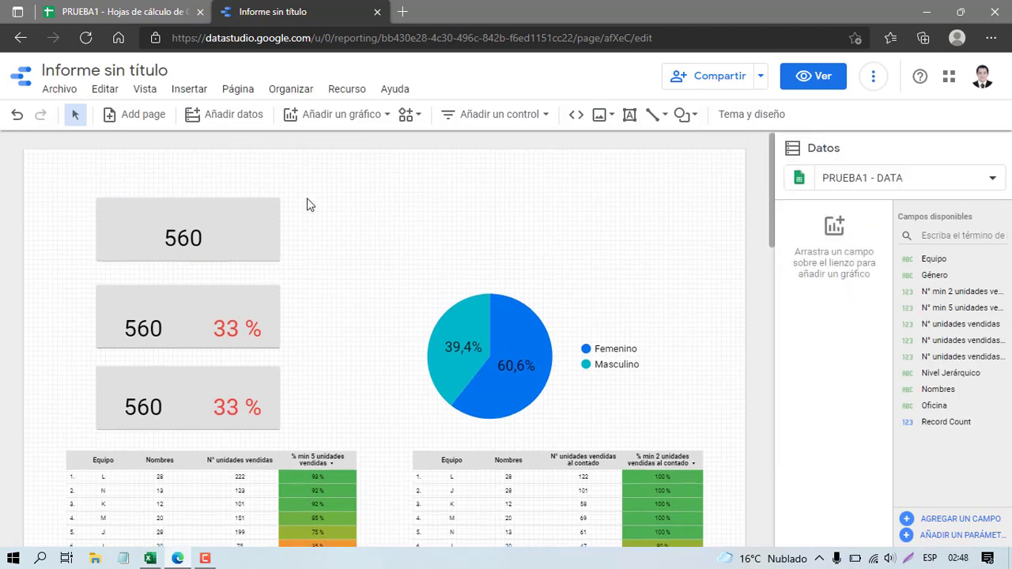
- Add a centre-aligned text box reading "TOTAL COLABORADORES" and place it above the 560 count in the first rectangle
left_click(629, 116)
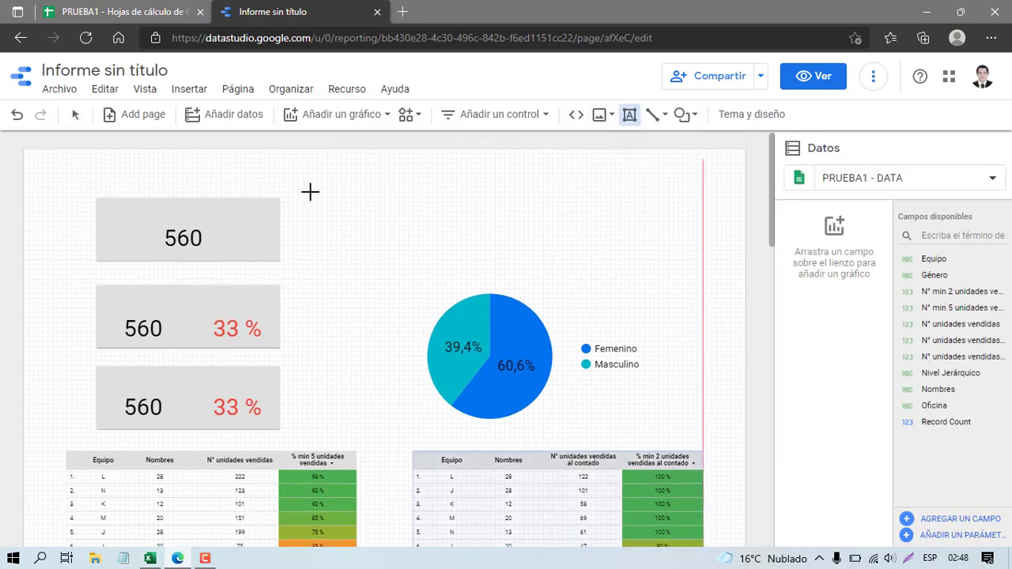
left_click_drag(309, 192, 518, 217)
key("Caps_Lock")
type("t")
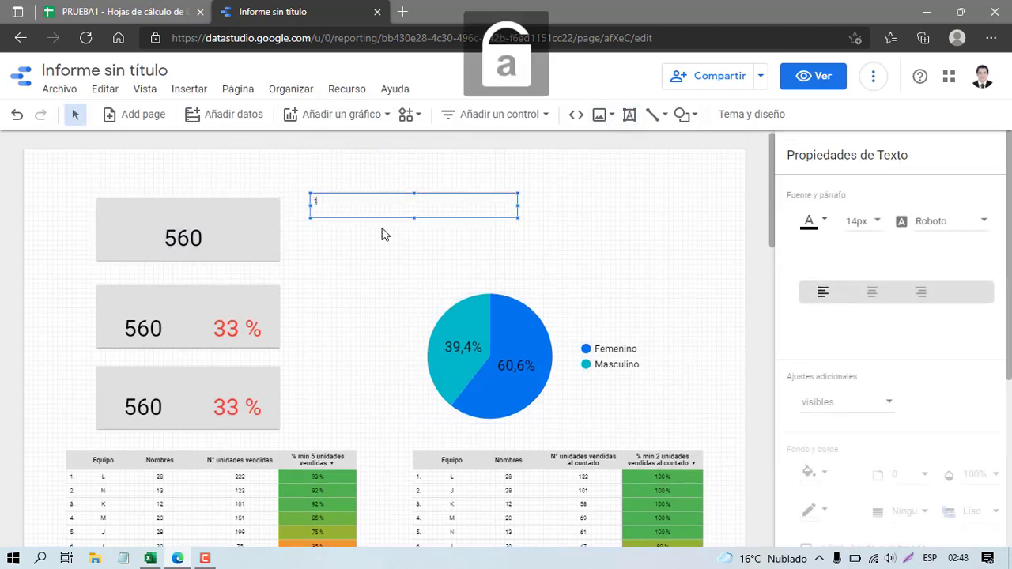
key("Caps_Lock")
type("OT")
type("TOTAL")
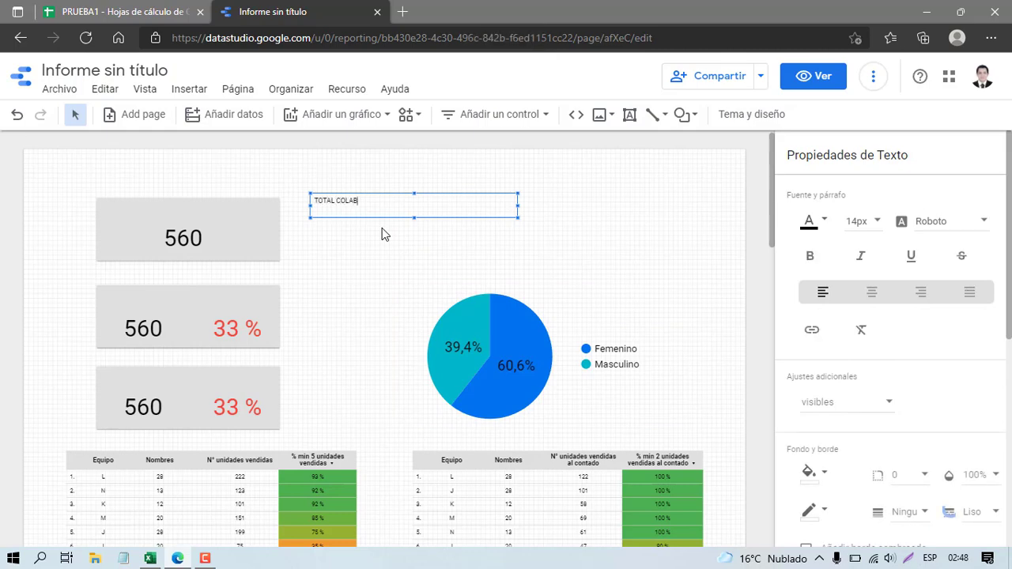
left_click(872, 292)
left_click_drag(470, 215, 247, 225)
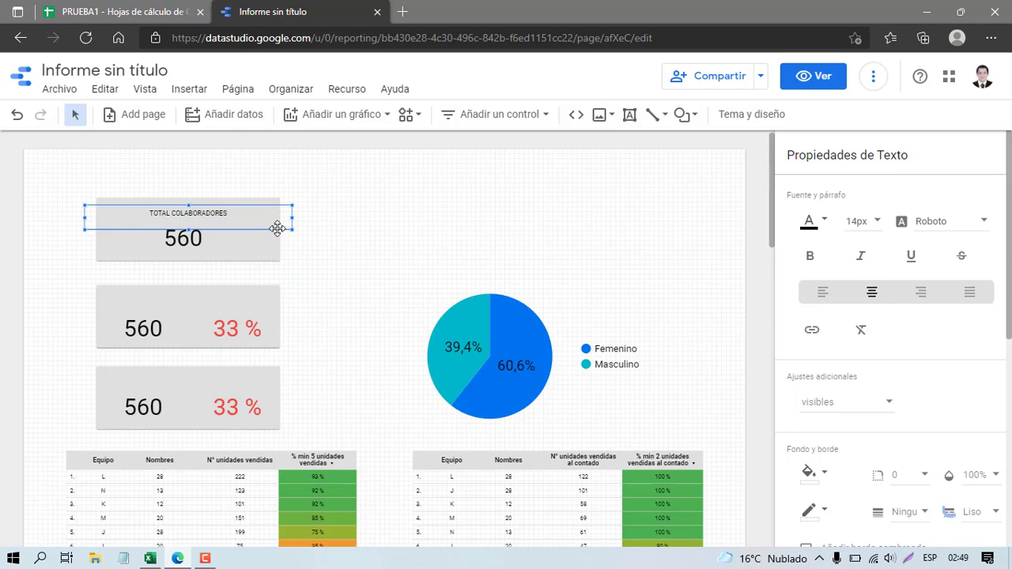
- Duplicate the title onto the second rectangle and change its text to "COLABORADORES CON 5 UNIDADES VENDIDAS"
key("ctrl+d")
left_click_drag(284, 238, 271, 315)
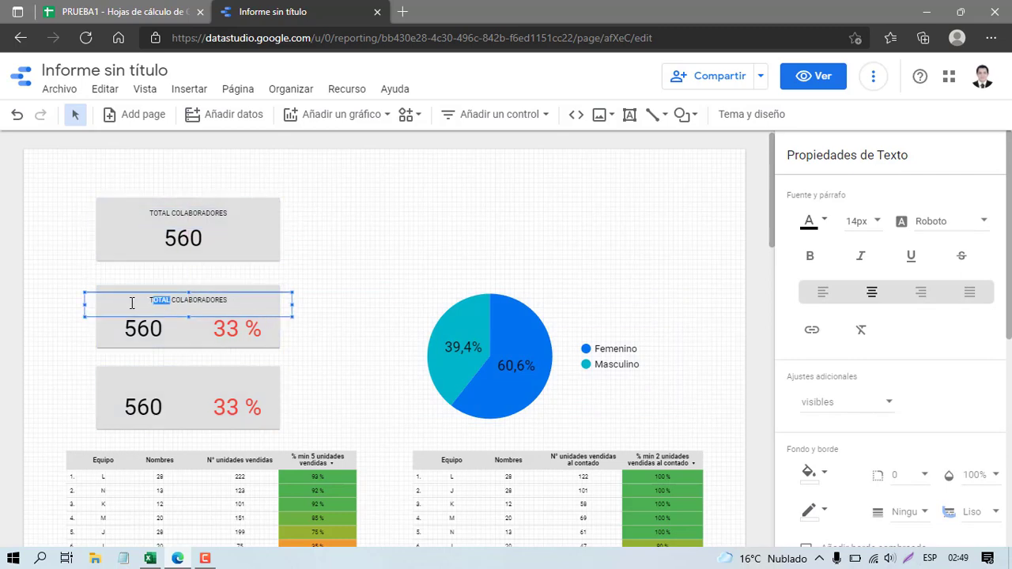
left_click_drag(132, 303, 133, 304)
key("BackSpace")
key("BackSpace")
key("Caps_Lock")
type("c")
key("BackSpace")
key("Caps_Lock")
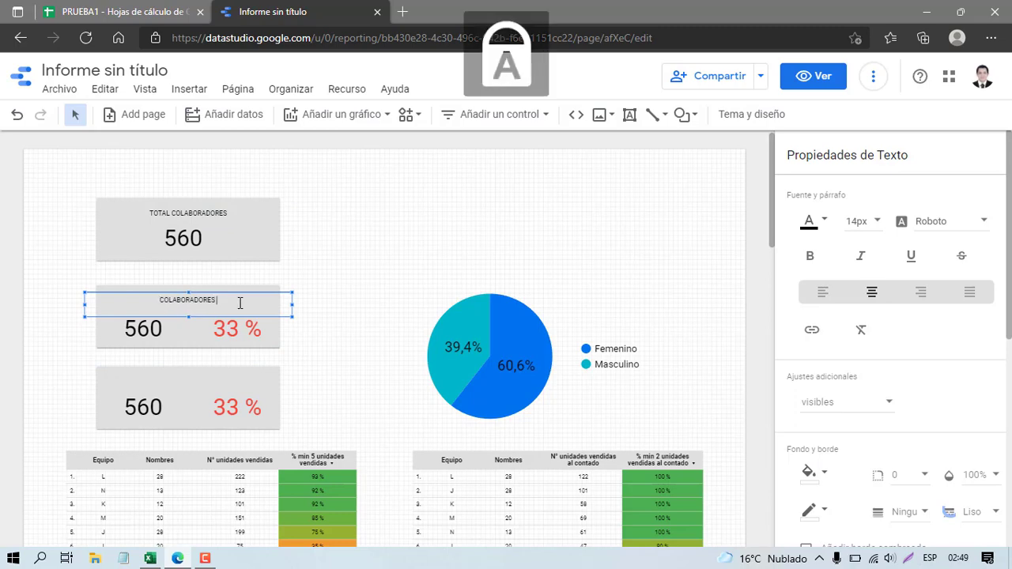
type("CON 5 UNID")
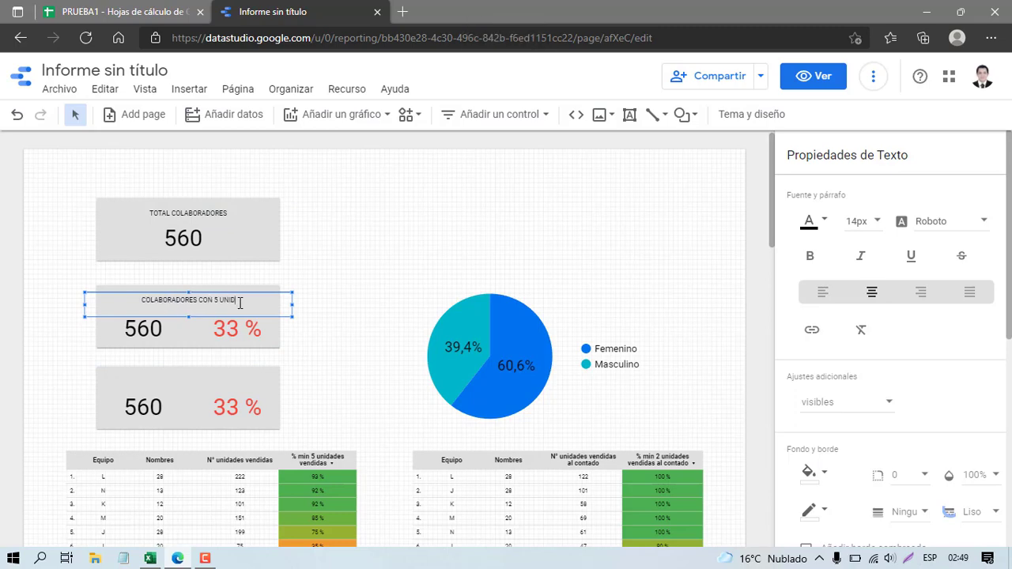
type("ADES VENDIDAS")
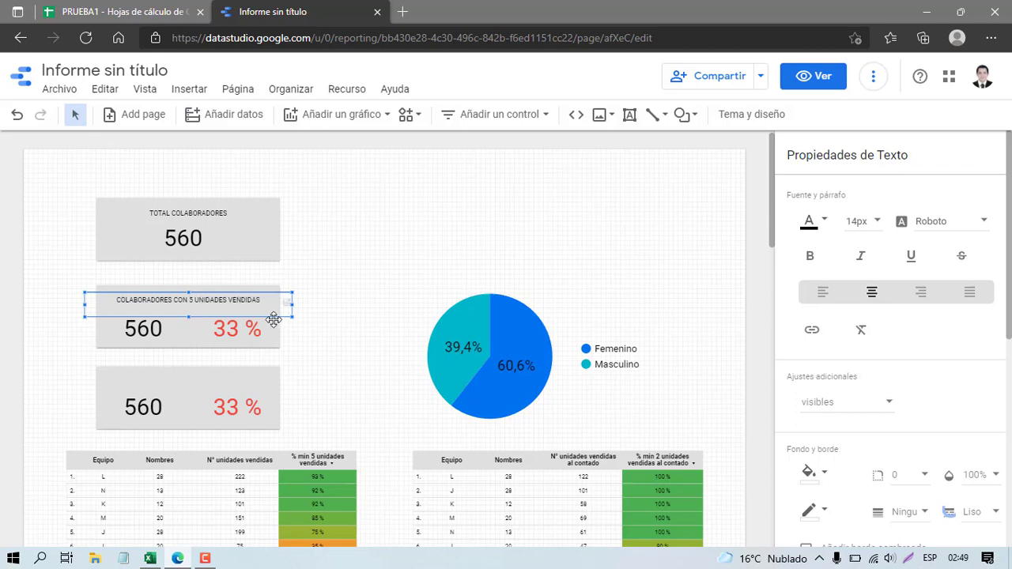
- Duplicate the "COLABORADORES CON 5 UNIDADES VENDIDAS" title of the second rectangle
key("ctrl+d")
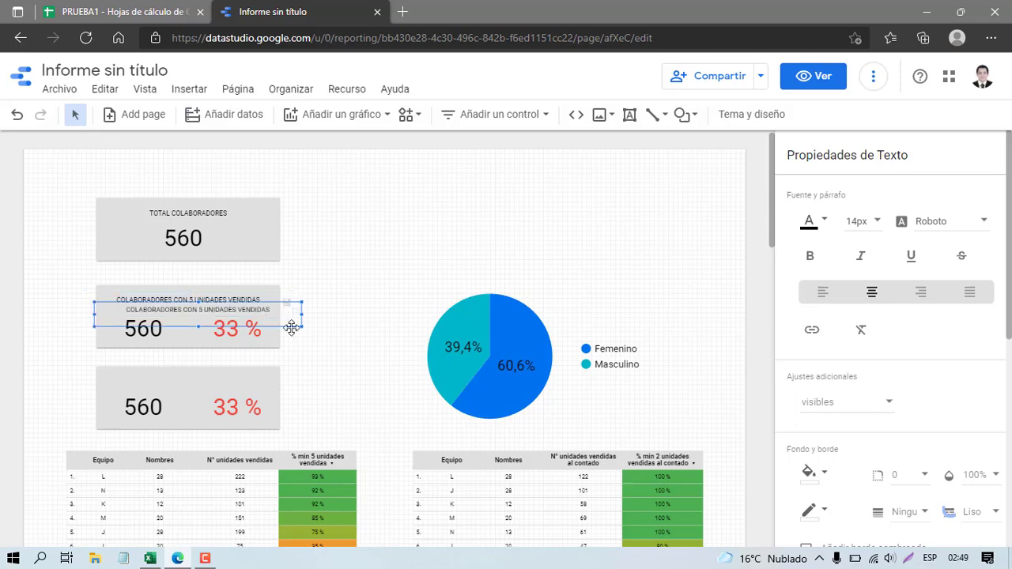
left_click_drag(286, 324, 271, 389)
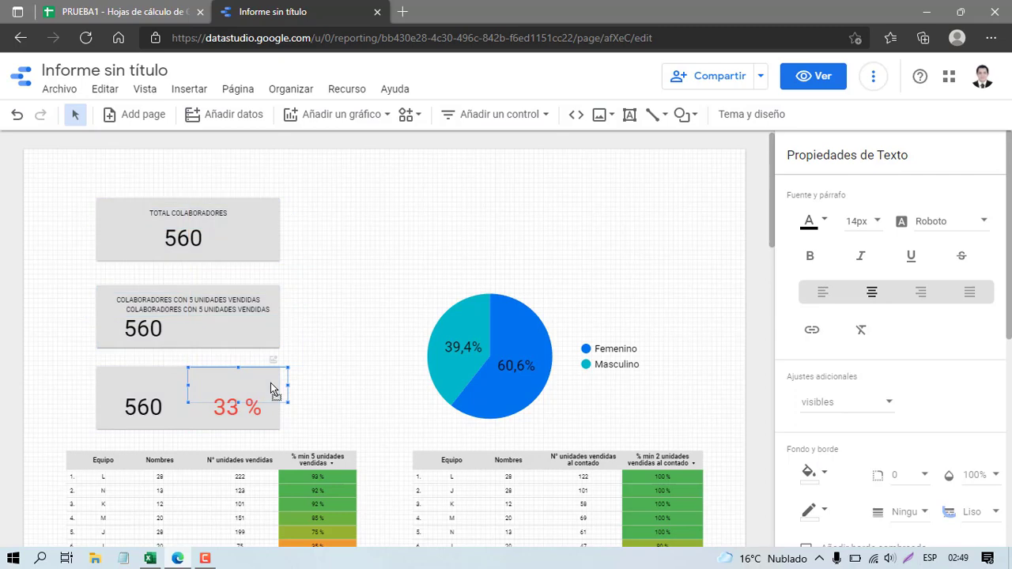
key("ctrl+z")
left_click(199, 322)
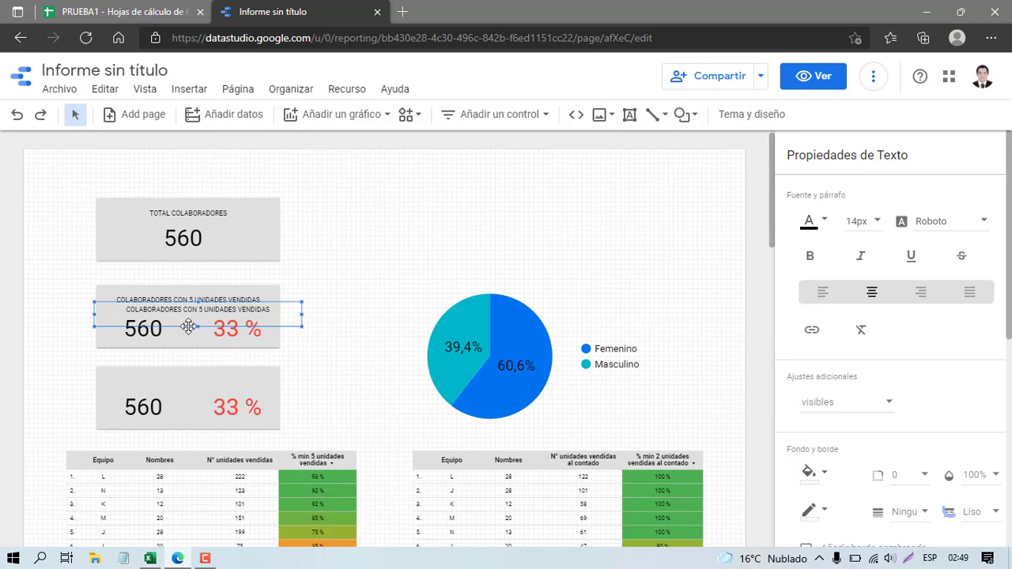
left_click_drag(189, 326, 192, 368)
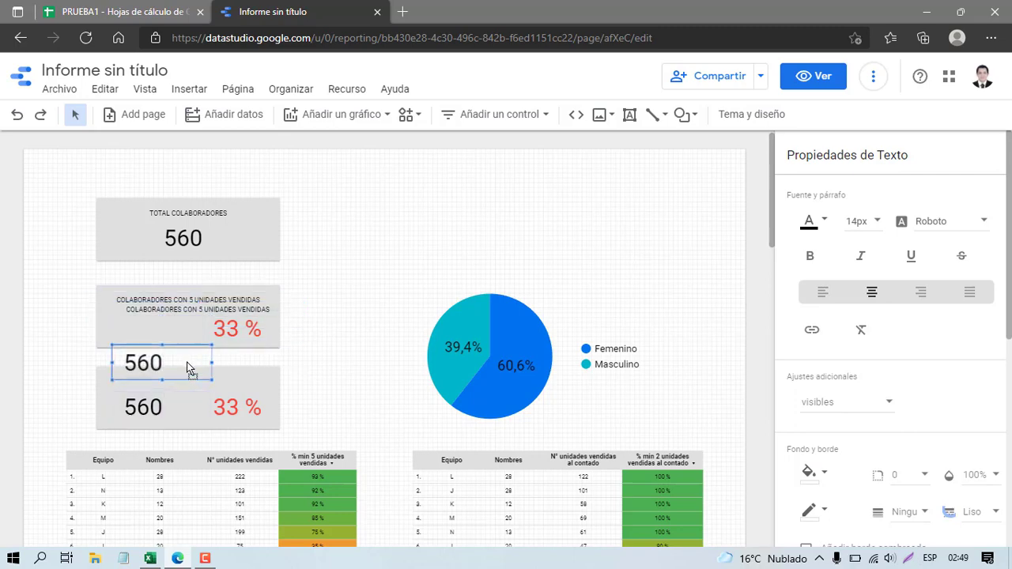
key("ctrl+z")
left_click(201, 317)
left_click_drag(201, 328, 202, 338)
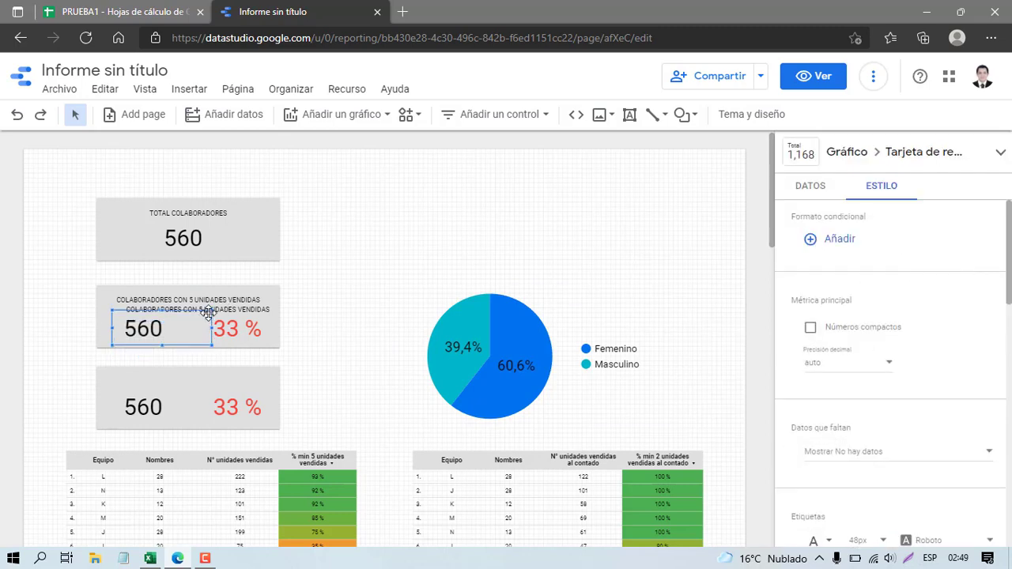
left_click(212, 314)
left_click(291, 328)
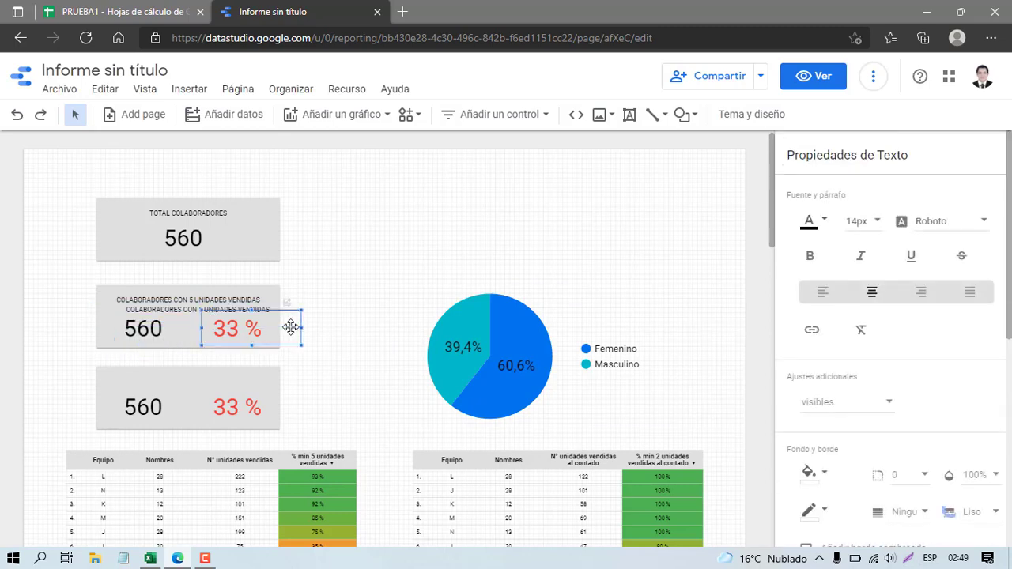
left_click_drag(291, 327, 292, 363)
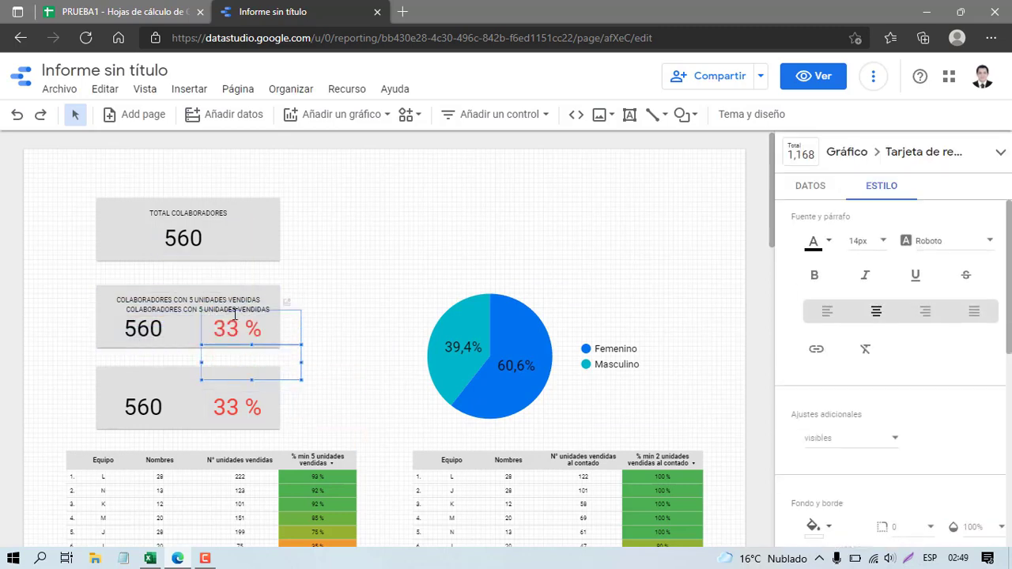
- Move the duplicated title onto the third rectangle, centred above its scorecards, and dismiss the battery warning
left_click(235, 314)
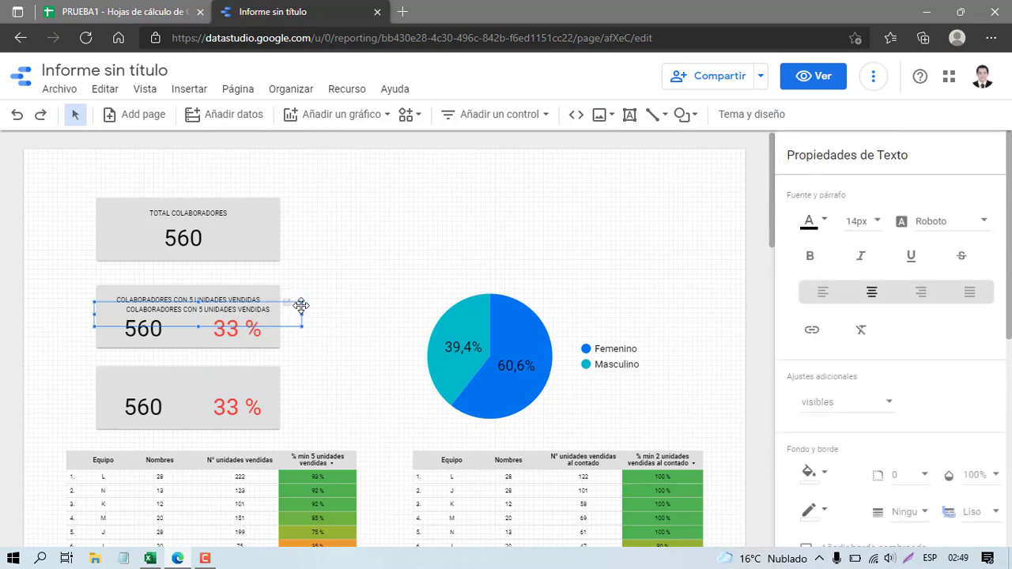
left_click_drag(301, 305, 294, 383)
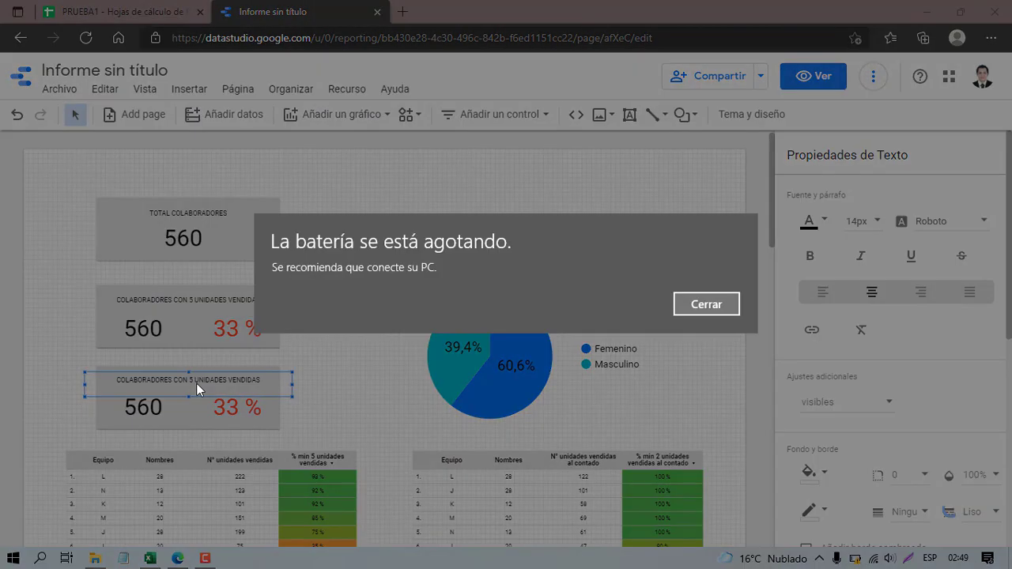
left_click(712, 307)
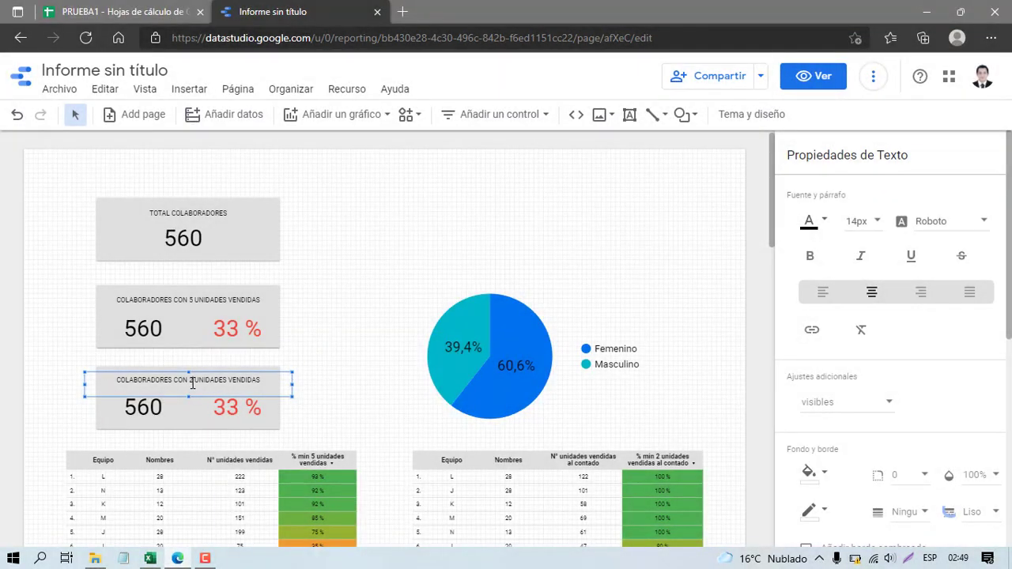
- Change the third rectangle's title to "COLABORADORES CON 2 UNIDADES VENDIDAS AL CONTADO", with "AL CONTADO" on a second line
type("AL CONTAD")
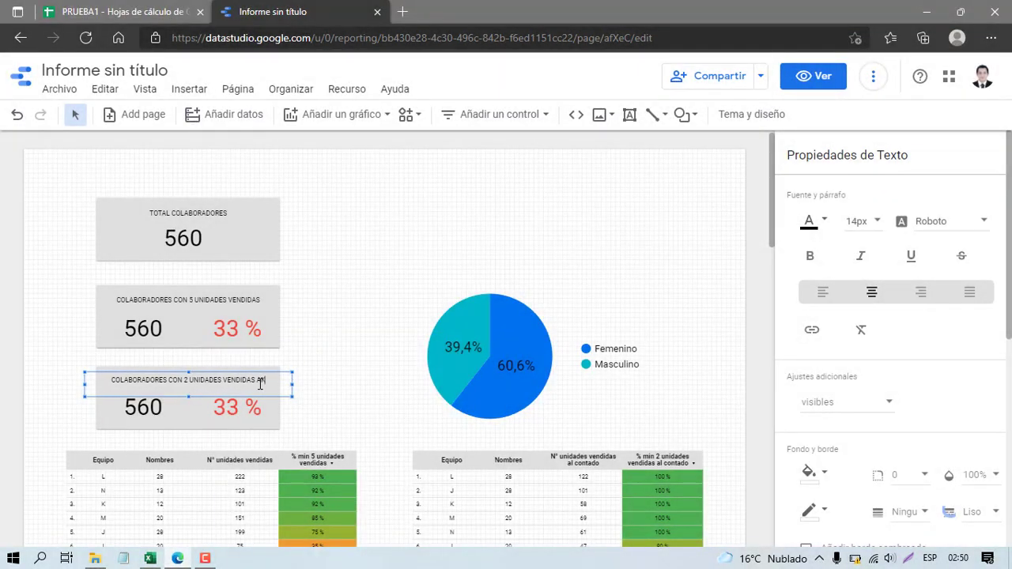
type("O")
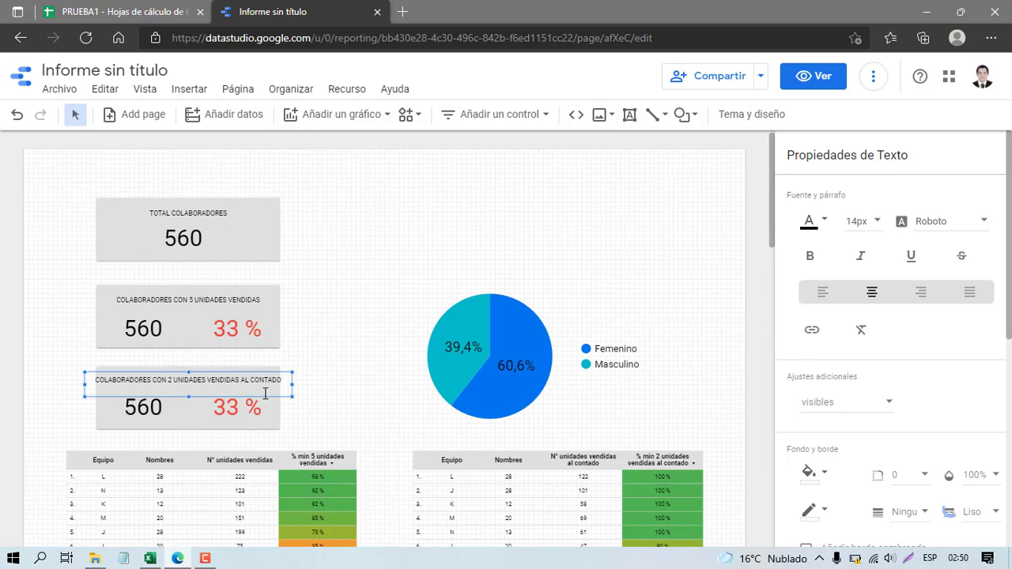
left_click(242, 381)
key("Return")
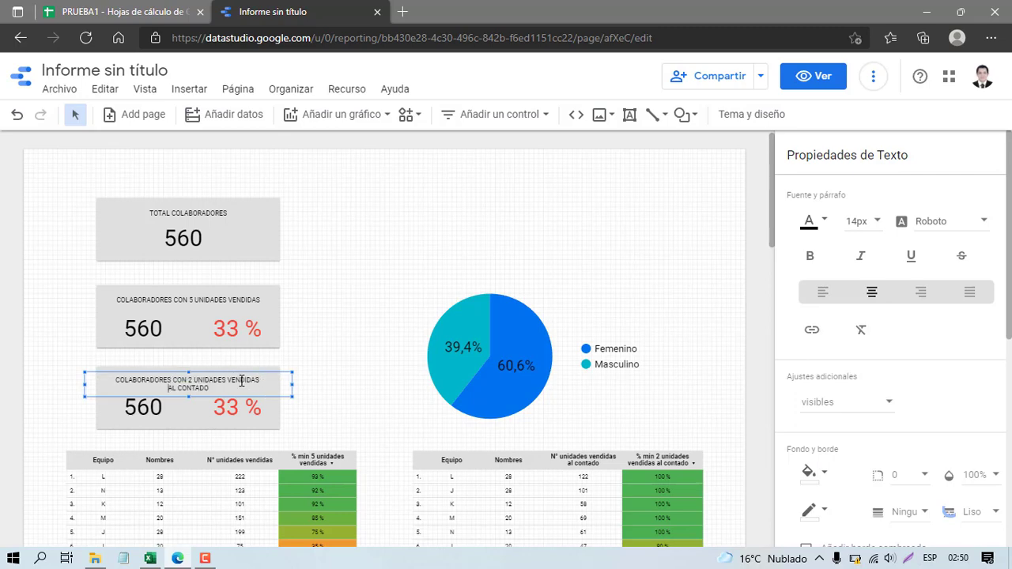
- Nudge the percentage scorecard and the title in the third rectangle slightly upward
left_click(212, 398)
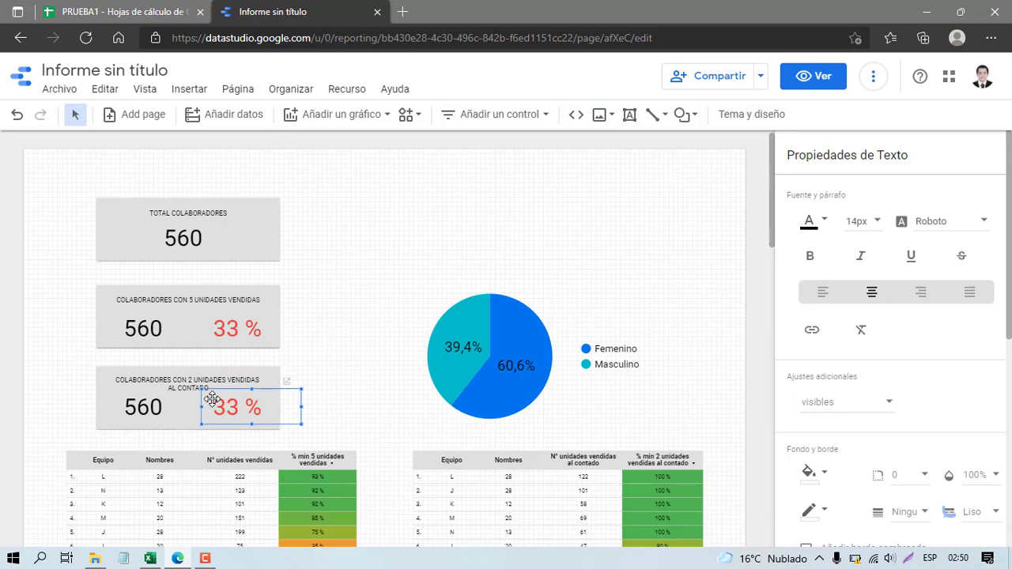
left_click(195, 395)
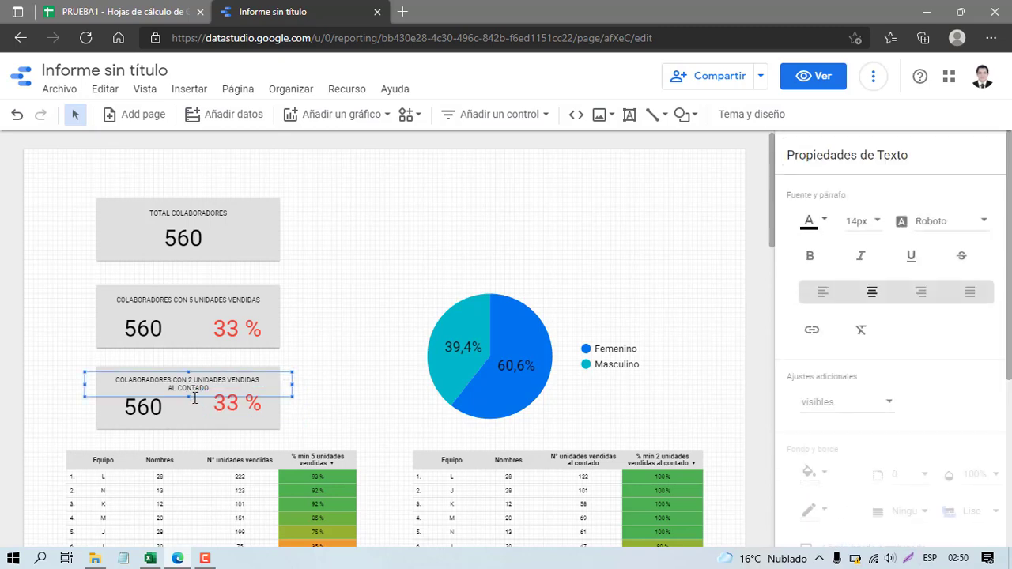
left_click(195, 399)
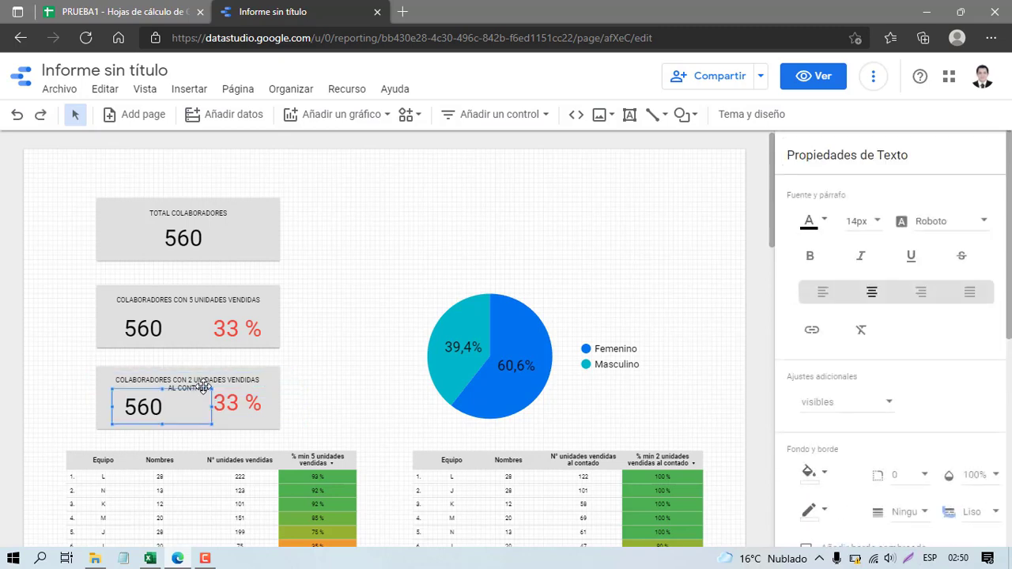
left_click(203, 387)
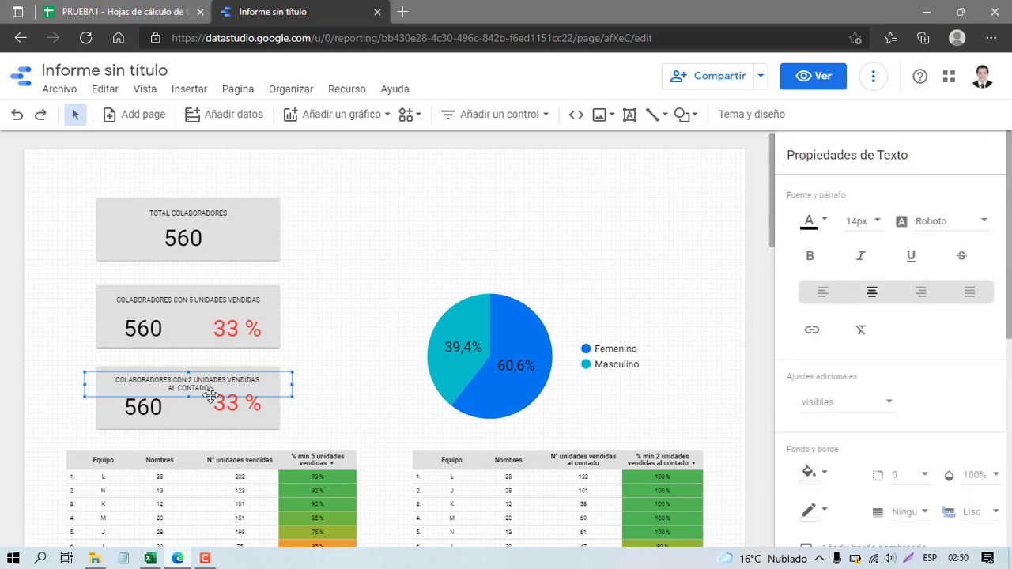
key("Up")
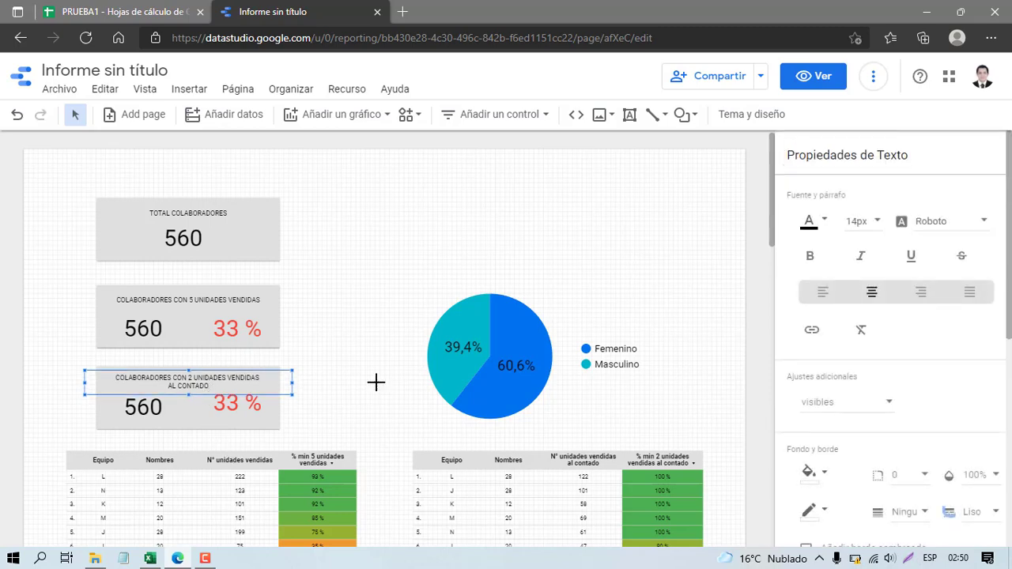
- Enlarge the gender pie chart upward until its frame lines up with the upper edge of the first rectangle
left_click(556, 318)
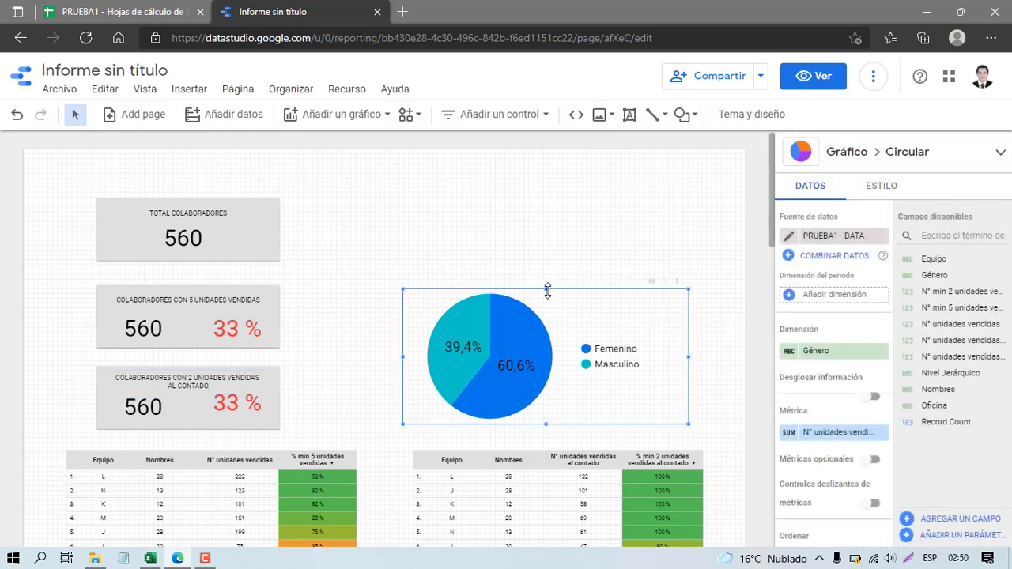
left_click_drag(547, 289, 540, 202)
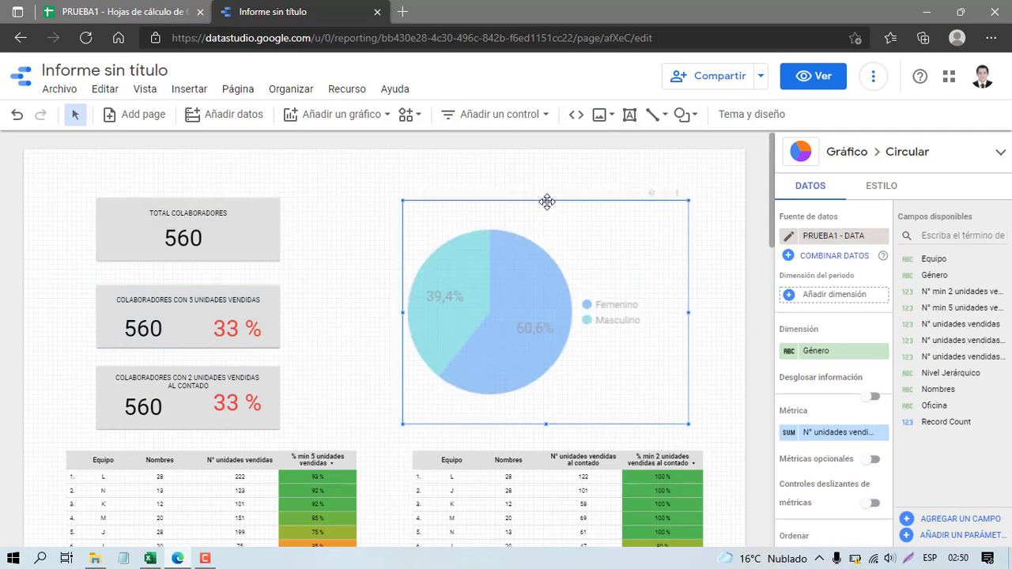
left_click_drag(547, 203, 544, 200)
left_click(364, 332)
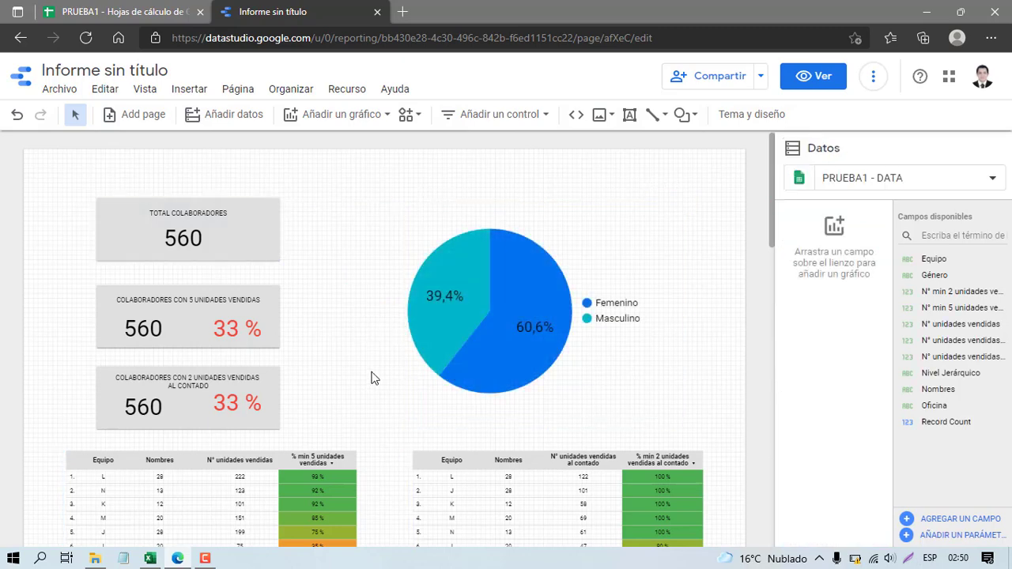
scroll(373, 377, "down", 2)
scroll(374, 378, "up", 2)
mouse_move(213, 560)
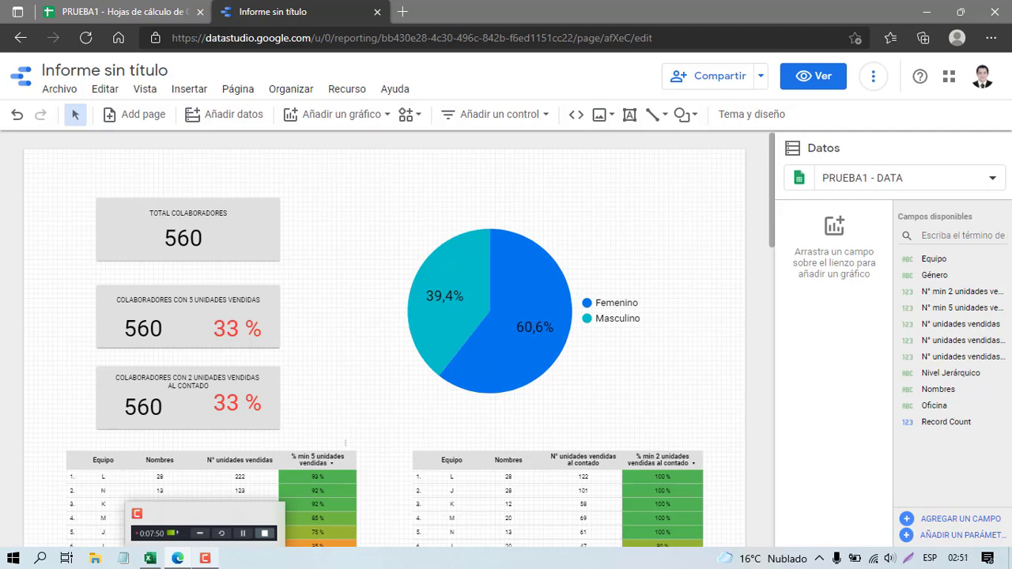
left_click(207, 560)
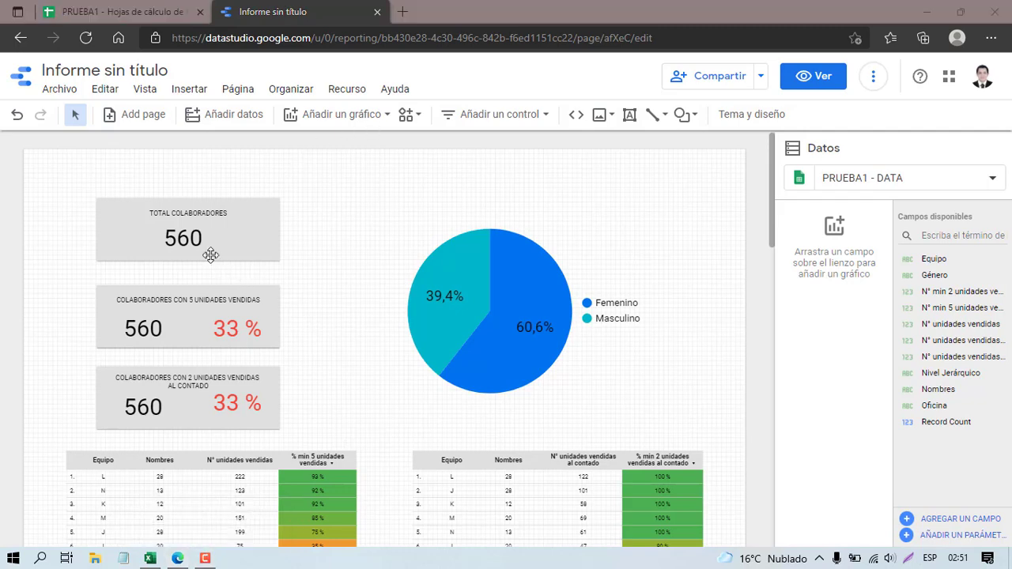
- Make the titles of all three rectangles bold and italic
left_click(185, 213)
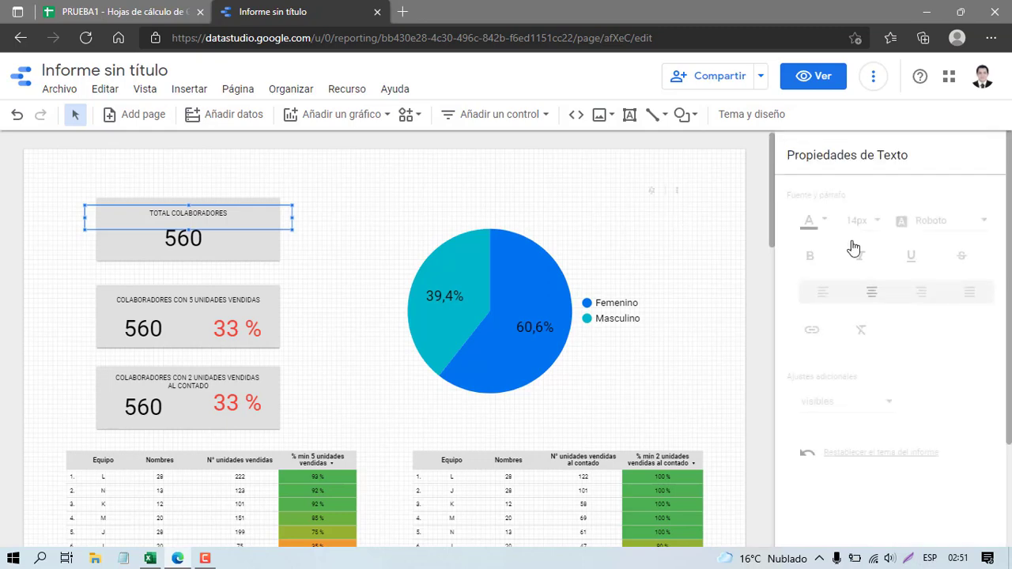
left_click(810, 256)
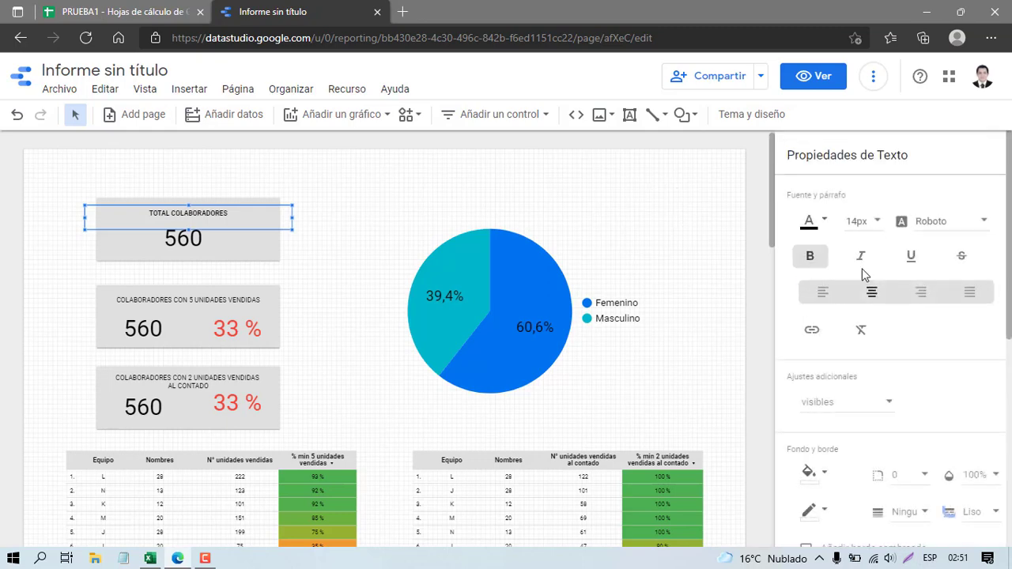
left_click(194, 303)
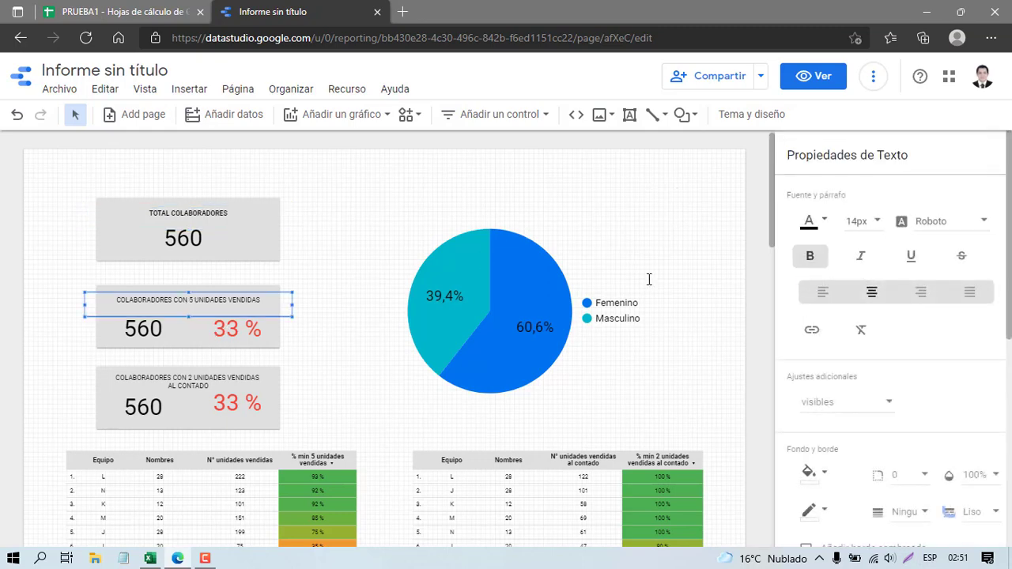
left_click(860, 255)
left_click(808, 264)
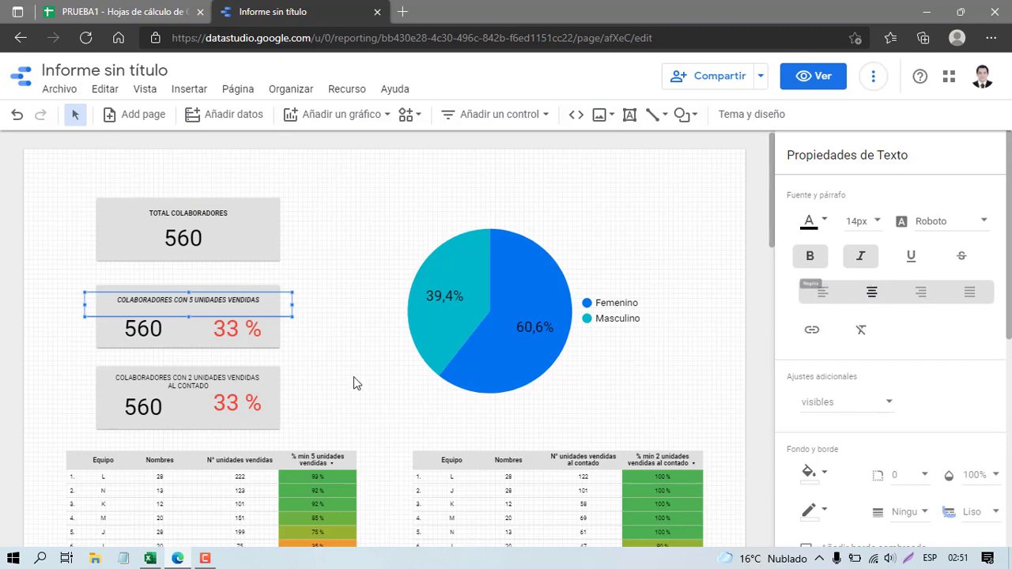
left_click(240, 378)
left_click(861, 257)
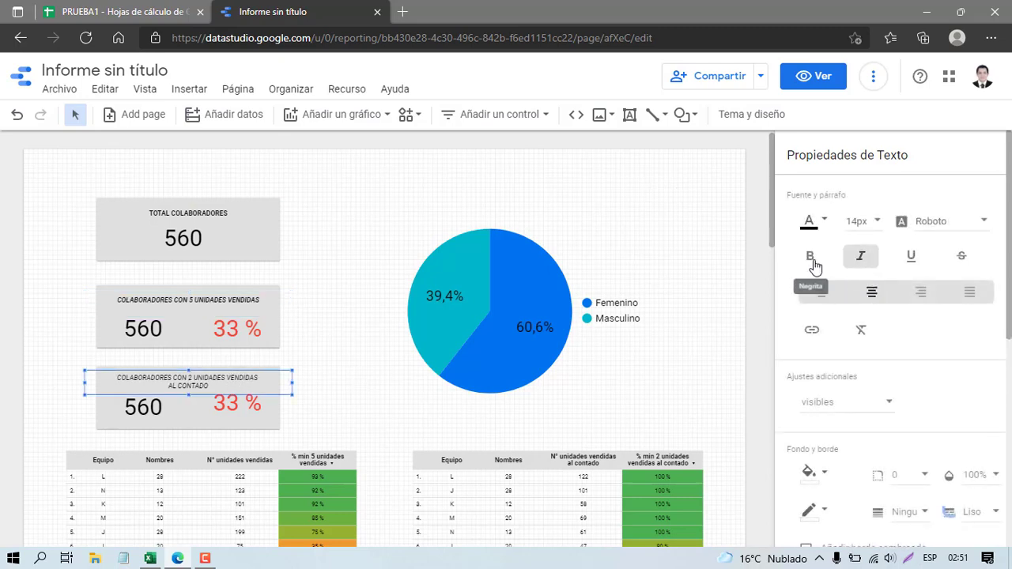
left_click(810, 257)
left_click(217, 217)
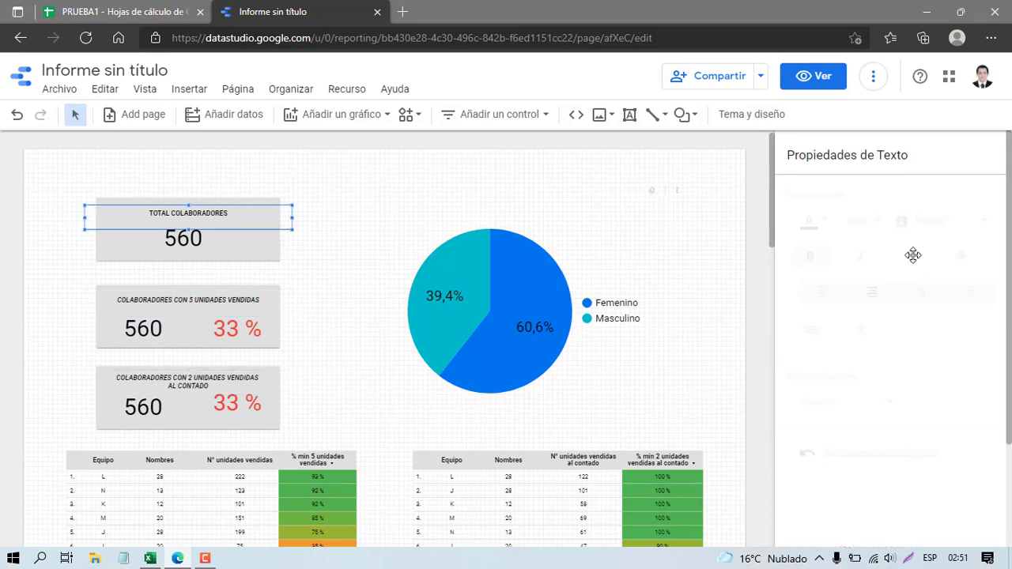
left_click(395, 230)
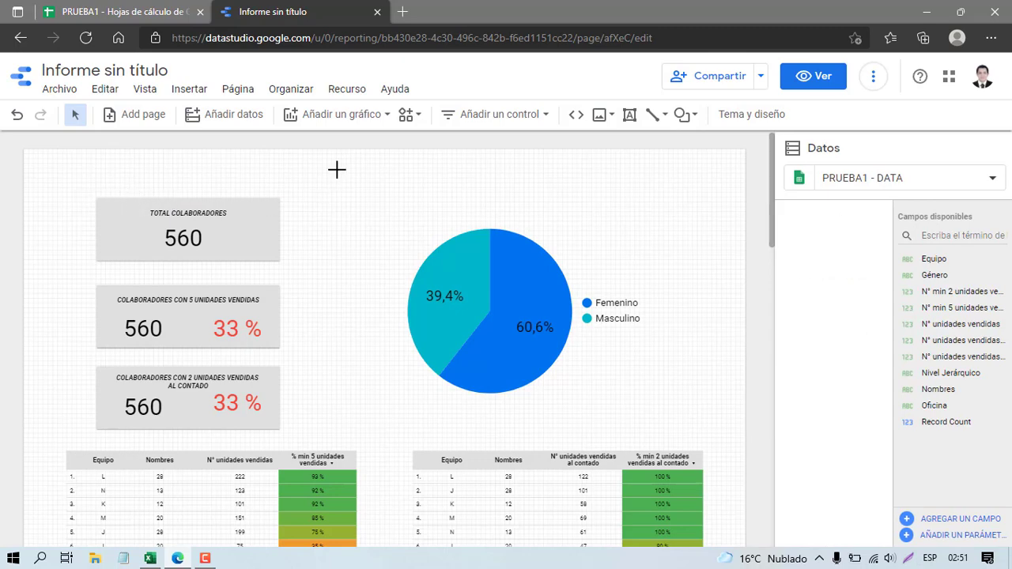
- Insert a Género drop-down list control above the first rectangle and spread three copies of it in a row across the page's upper edge
left_click(194, 89)
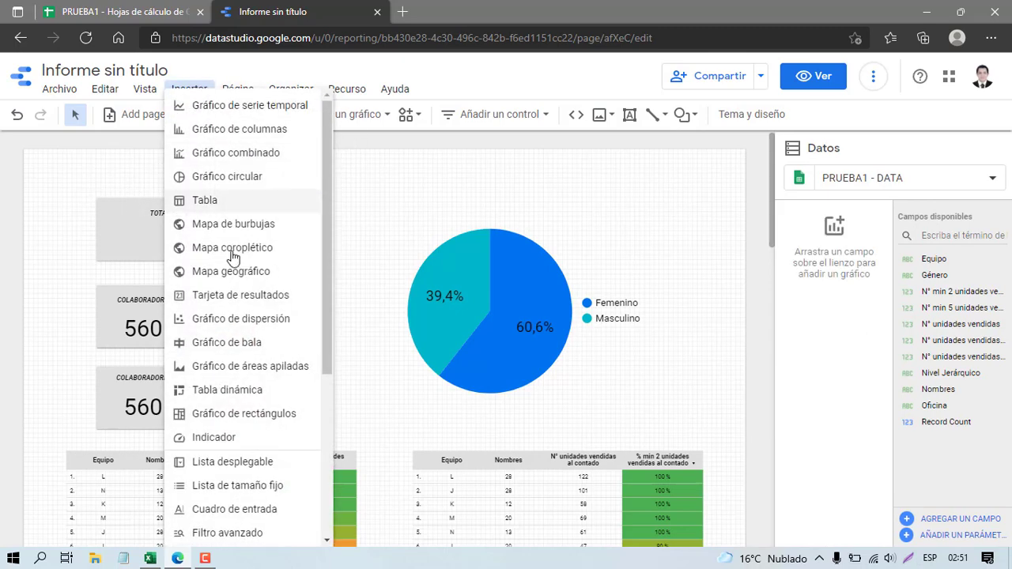
scroll(261, 364, "down", 2)
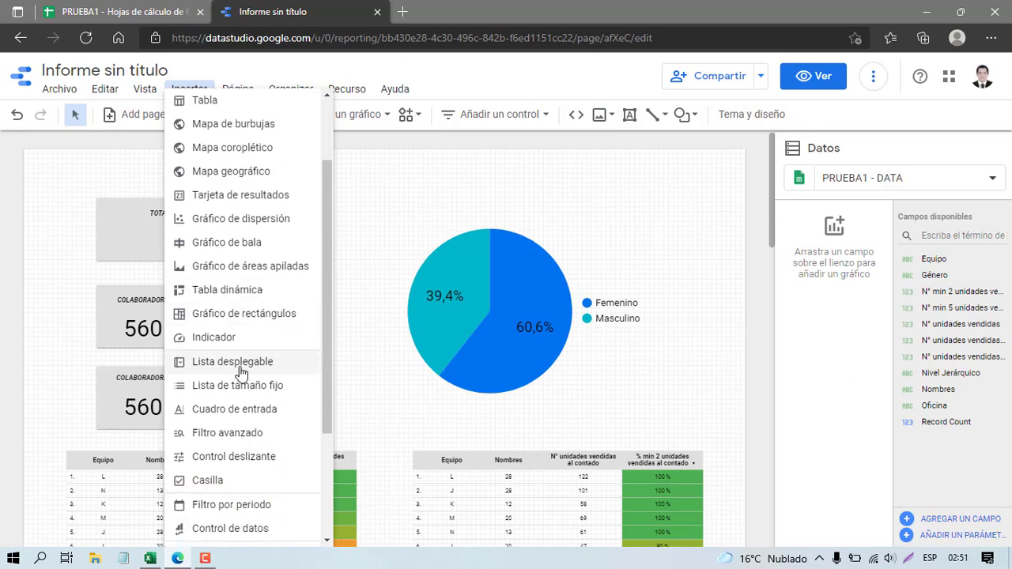
left_click(259, 365)
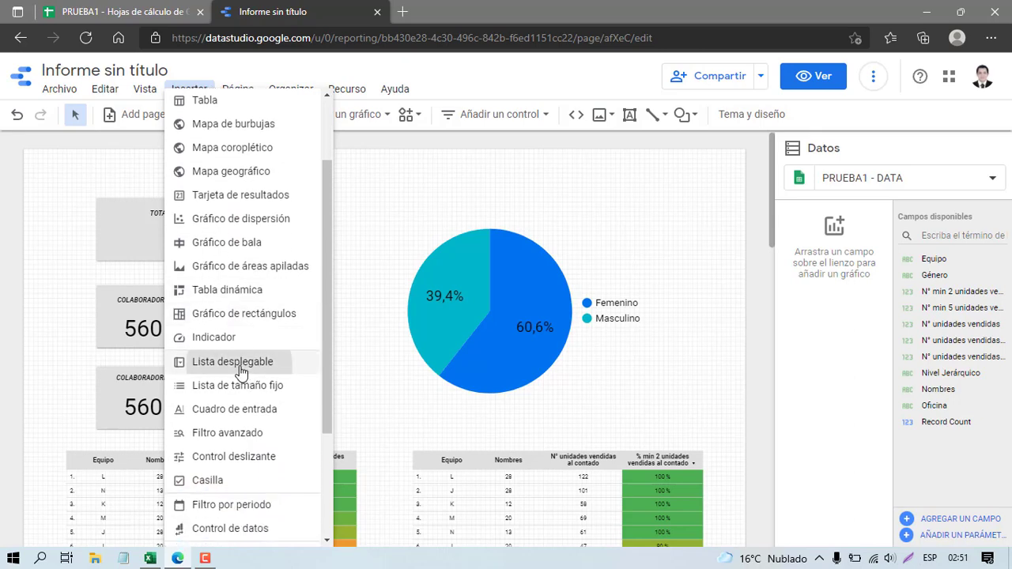
left_click(90, 158)
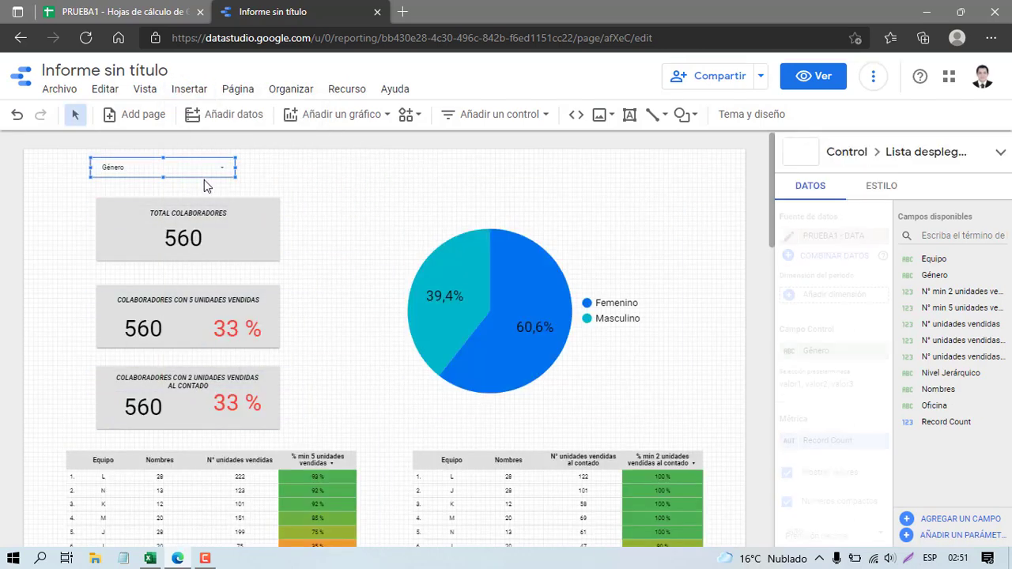
left_click_drag(213, 175, 702, 186)
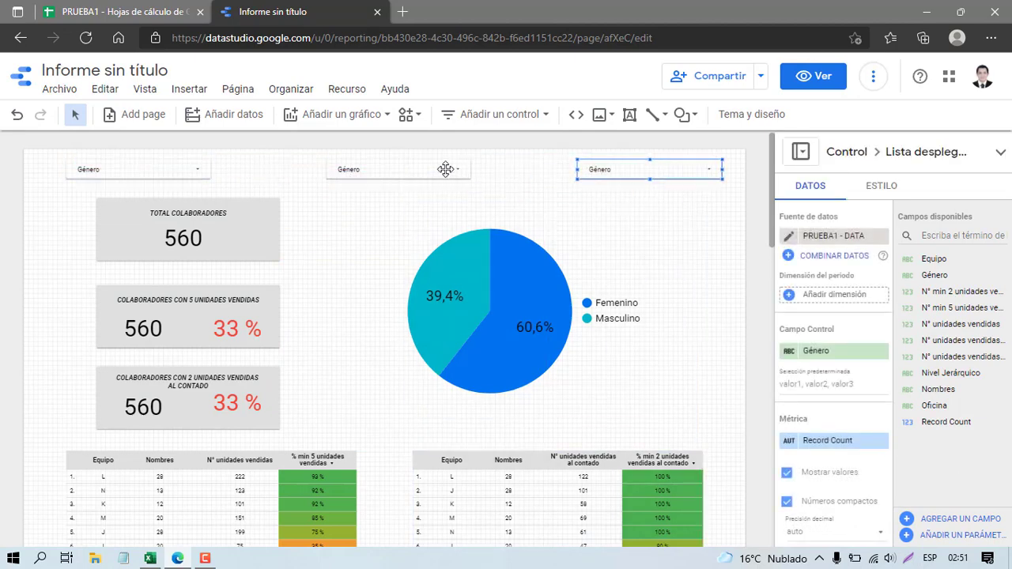
- Shift the middle drop-down control slightly left to even out the row, and set the first control's field to Oficina
left_click_drag(443, 173, 431, 176)
left_click(140, 167)
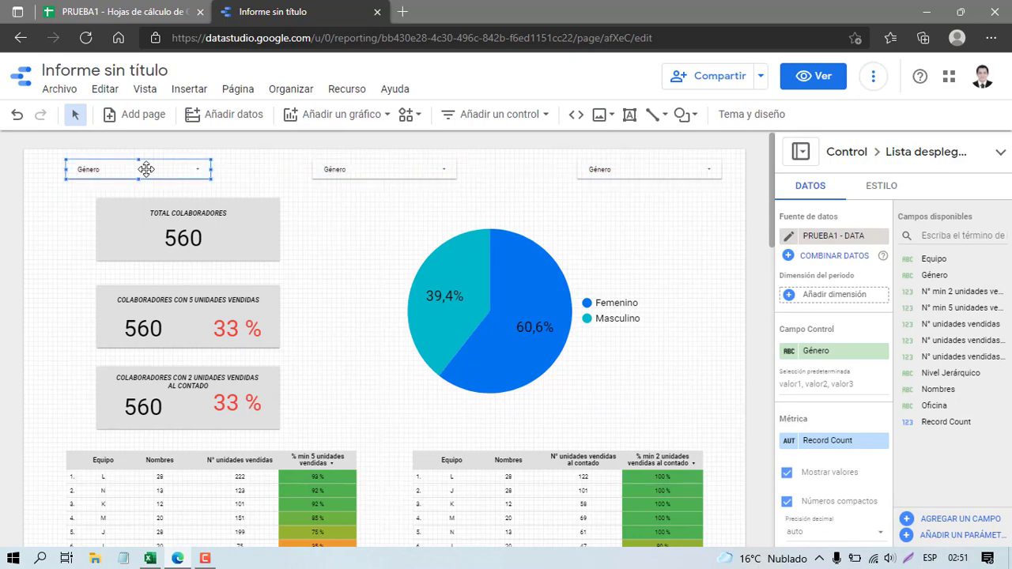
left_click(807, 362)
scroll(779, 458, "down", 2)
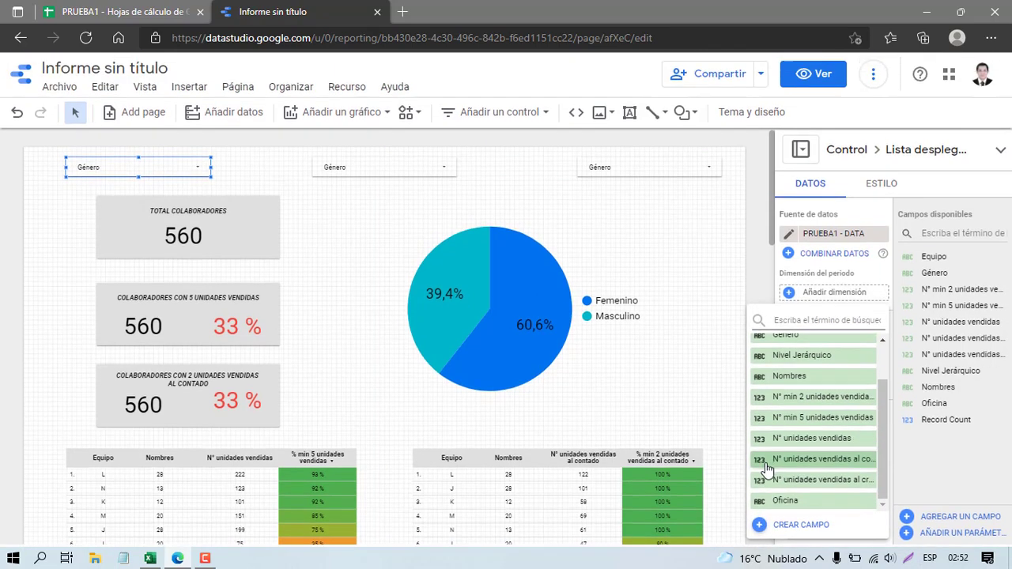
left_click(785, 502)
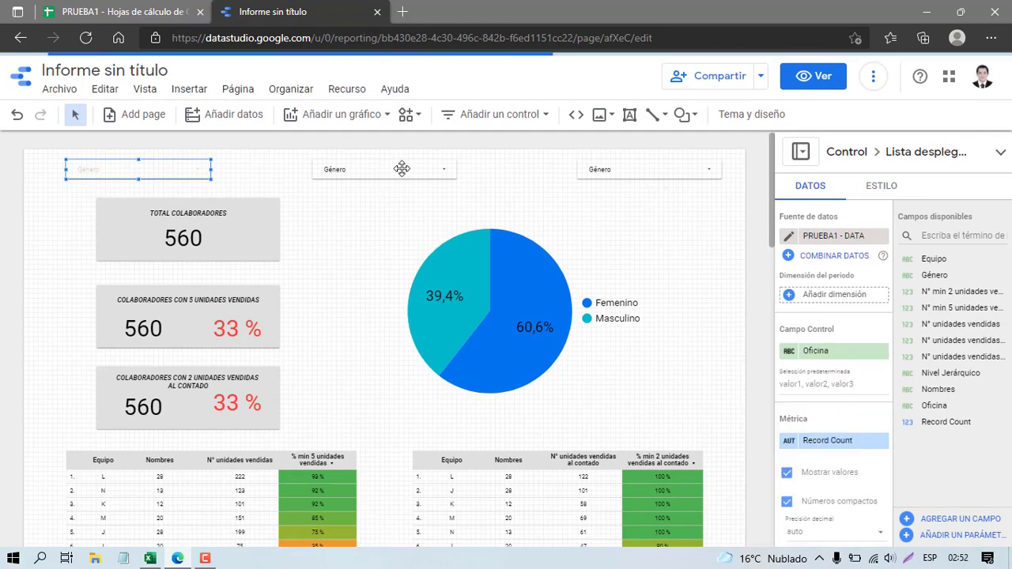
- Set the control field of the middle drop-down list to Equipo
left_click(401, 169)
scroll(834, 458, "down", 5)
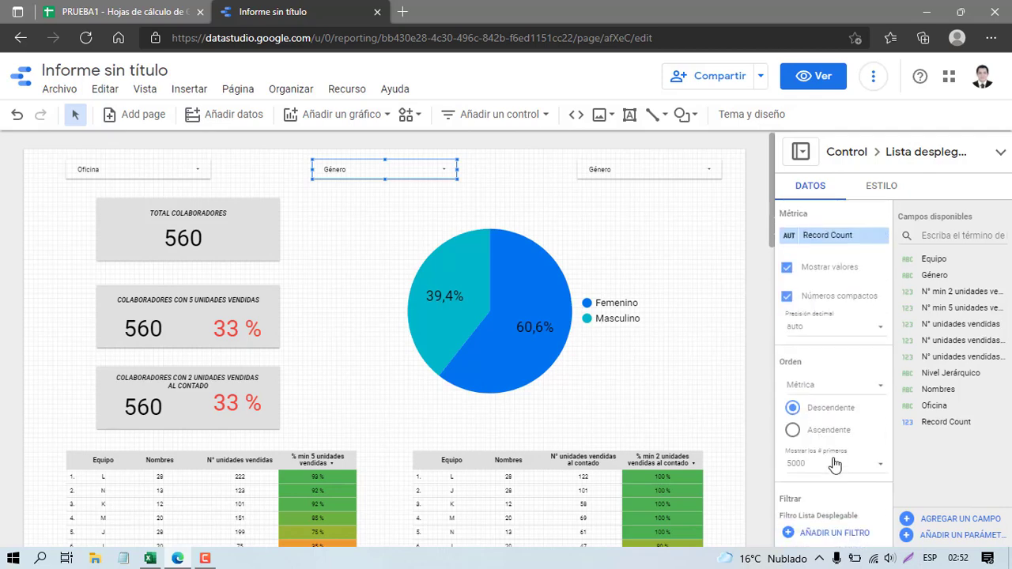
scroll(830, 388, "up", 5)
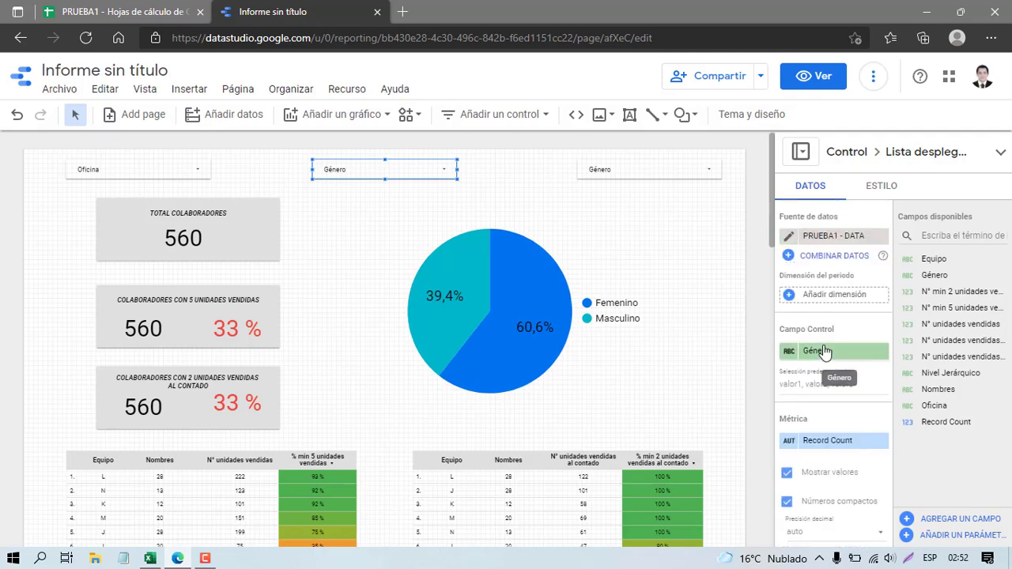
left_click(825, 358)
scroll(799, 423, "down", 3)
scroll(787, 404, "up", 3)
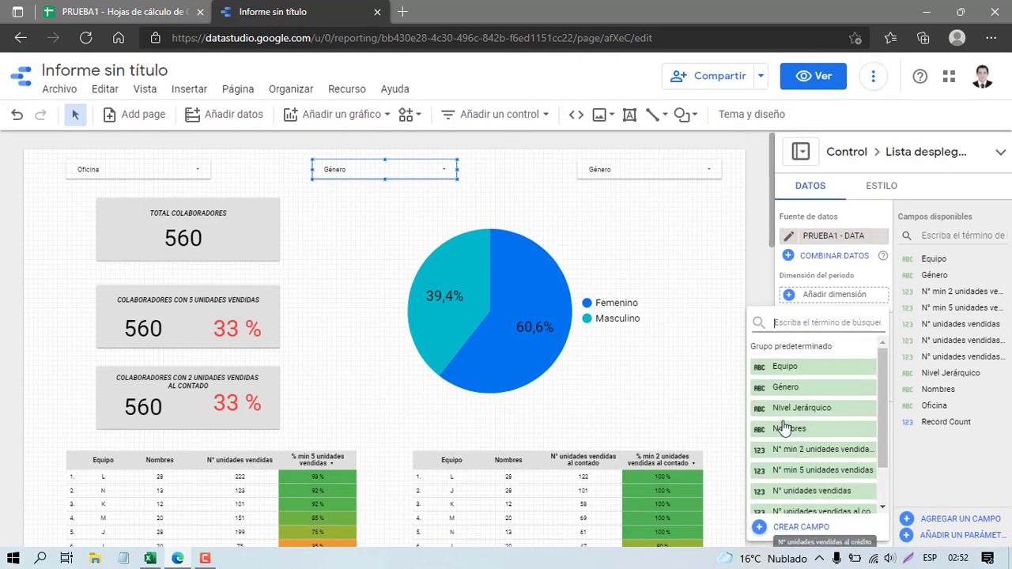
left_click(787, 367)
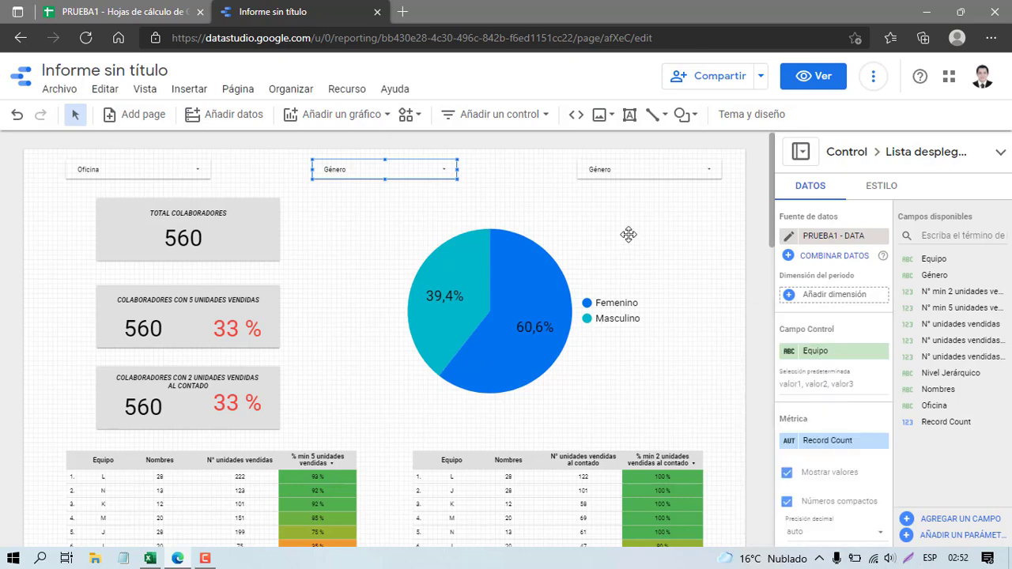
- Set the control field of the third drop-down list to Nivel Jerárquico and deselect it
left_click(609, 165)
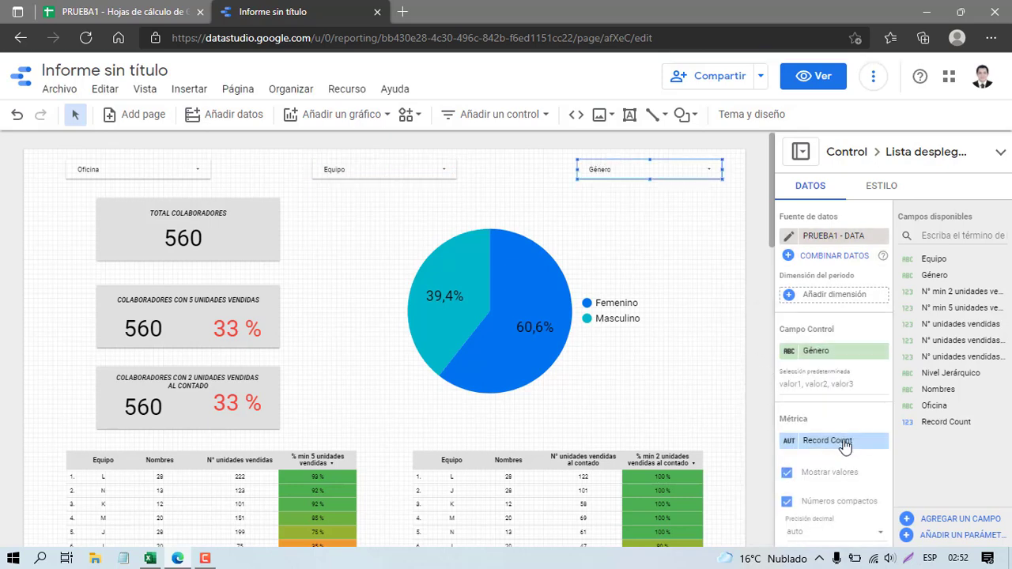
left_click(823, 350)
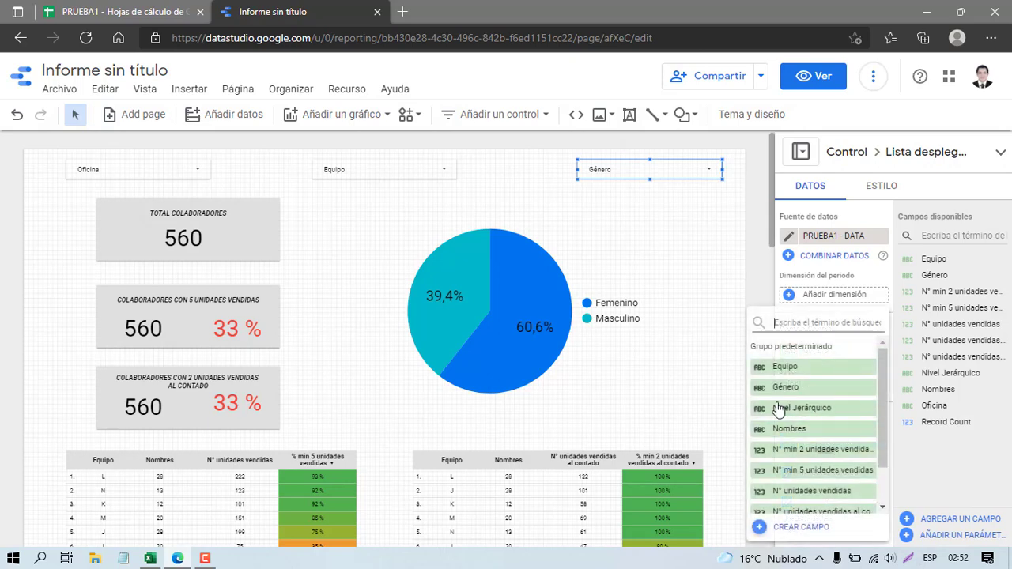
left_click(787, 407)
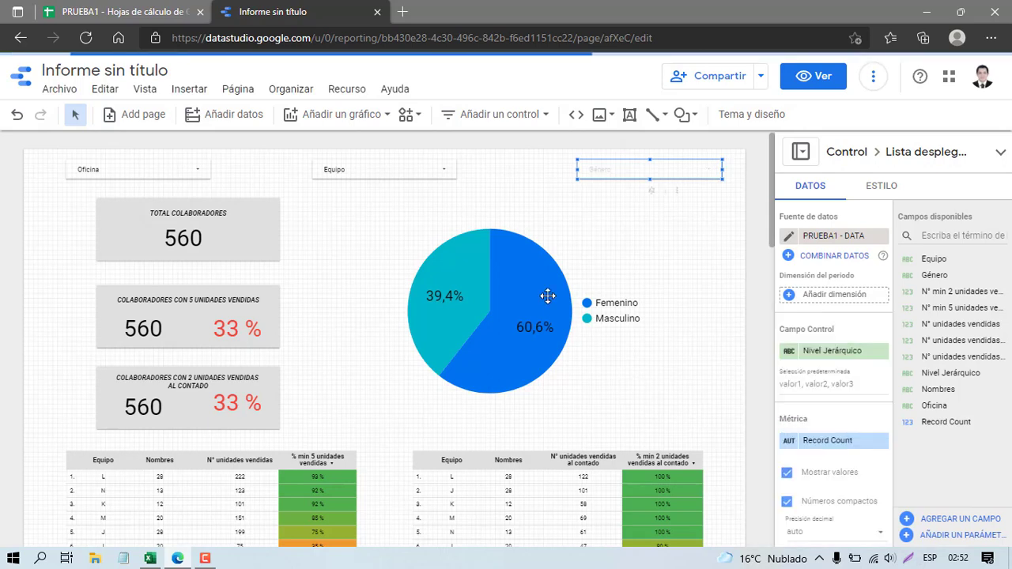
left_click(408, 217)
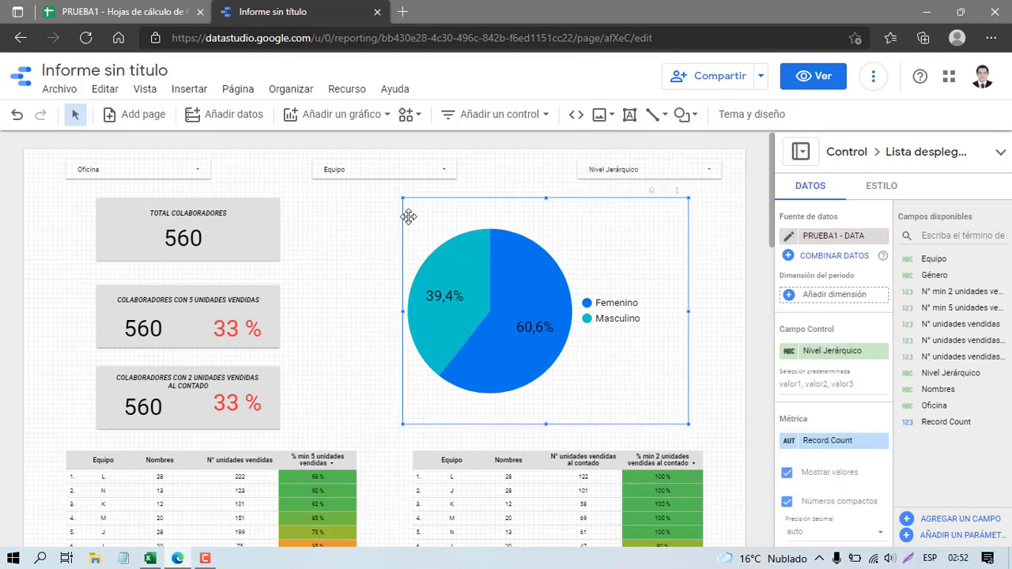
left_click(366, 222)
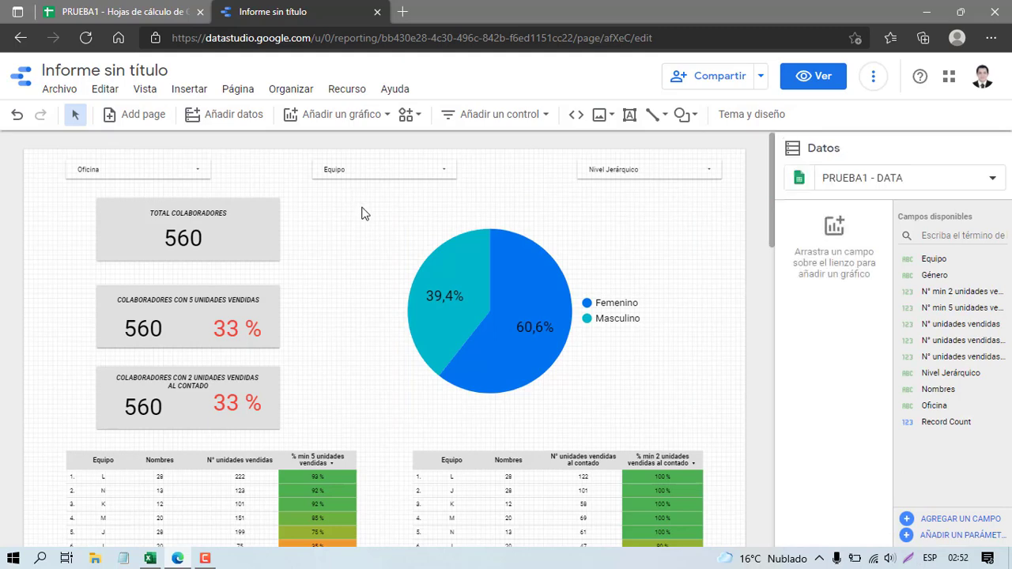
- Review the whole report page, from the filter controls down to the end of the two team tables
scroll(364, 293, "down", 1)
scroll(357, 288, "up", 1)
scroll(285, 275, "down", 1)
scroll(282, 268, "up", 1)
scroll(401, 321, "down", 3)
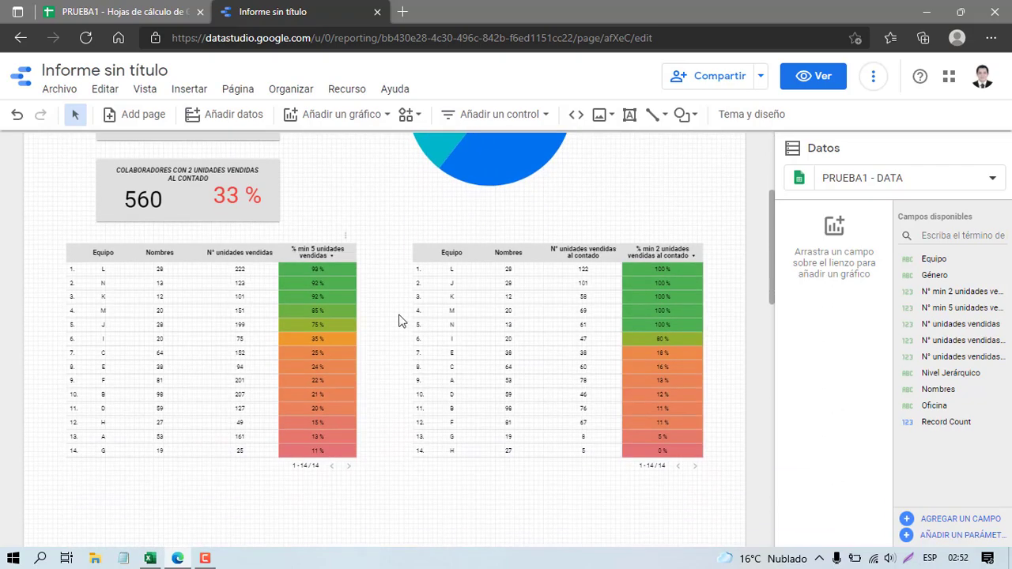
scroll(378, 375, "up", 3)
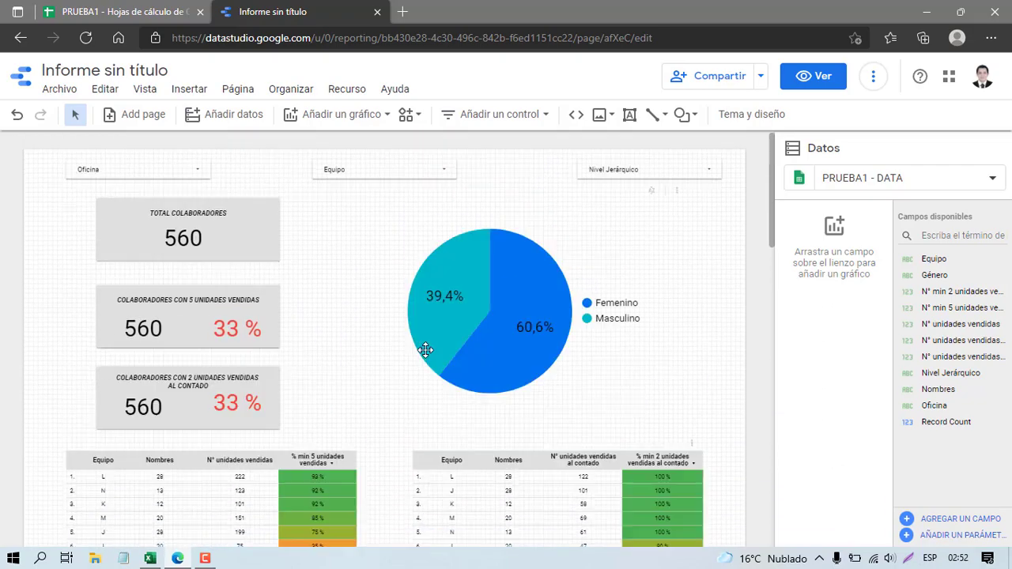
scroll(303, 266, "down", 2)
scroll(303, 265, "up", 2)
- Move the percentage scorecard in the third rectangle slightly down to line up with the count beside it
left_click(230, 415)
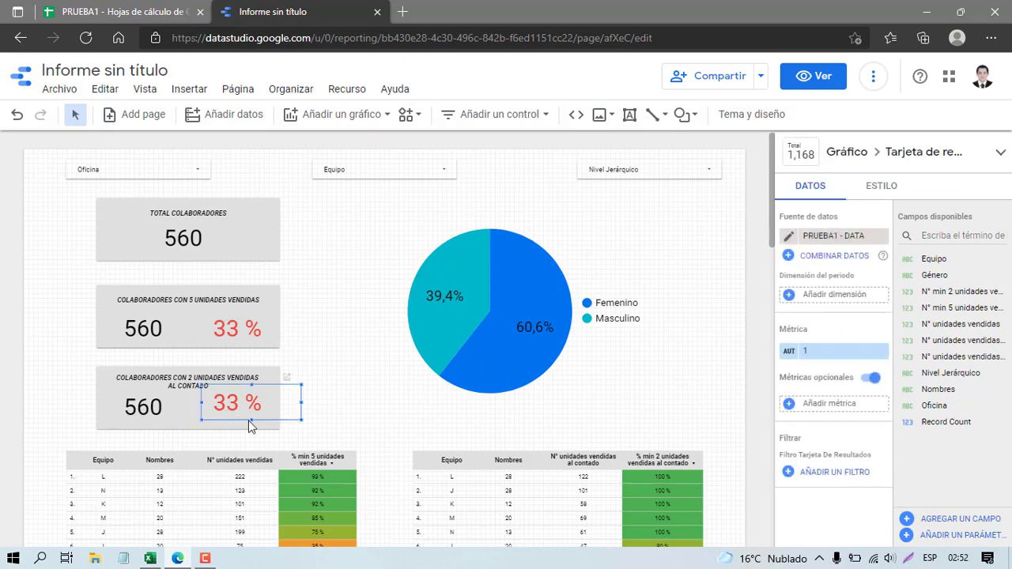
left_click_drag(261, 418, 261, 424)
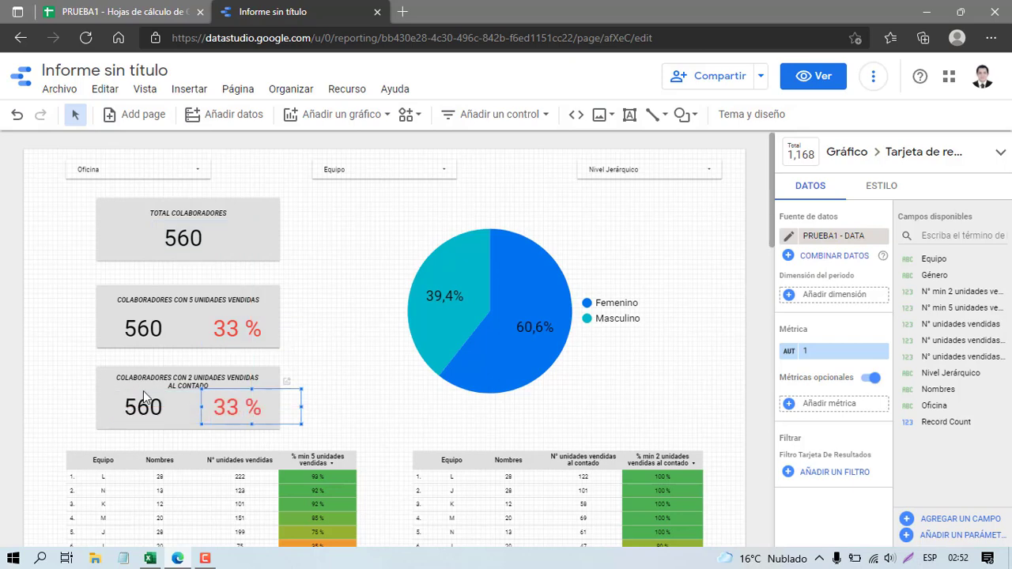
left_click(150, 409)
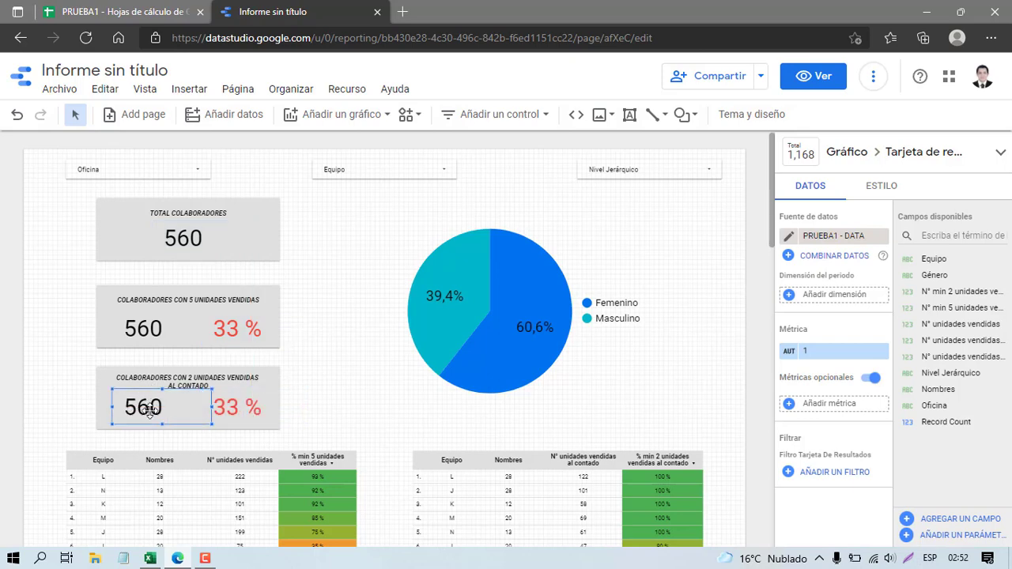
- Change the metric of the count scorecard in the second rectangle to N° min 5 unidades vendidas
left_click(150, 326)
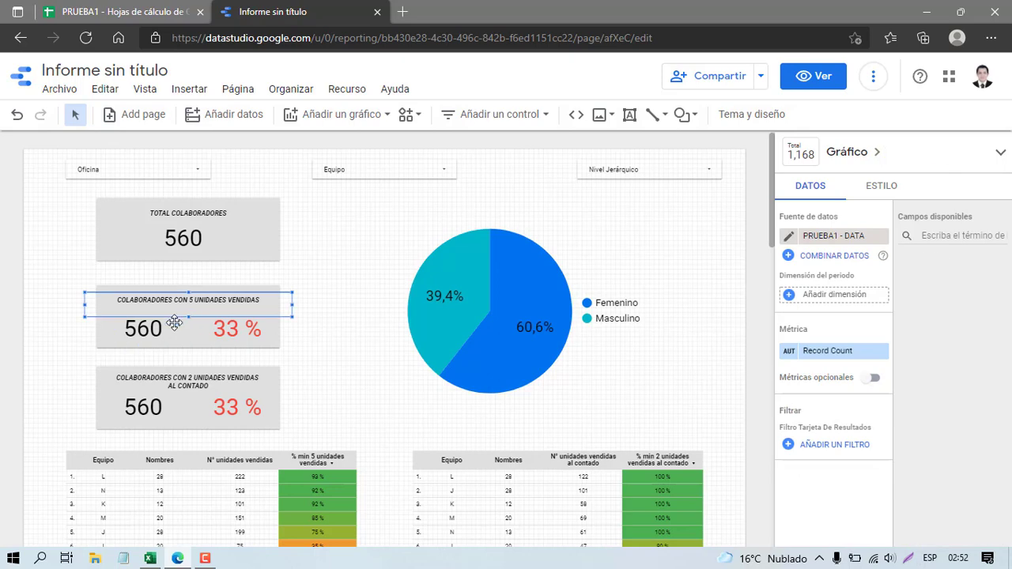
left_click(157, 329)
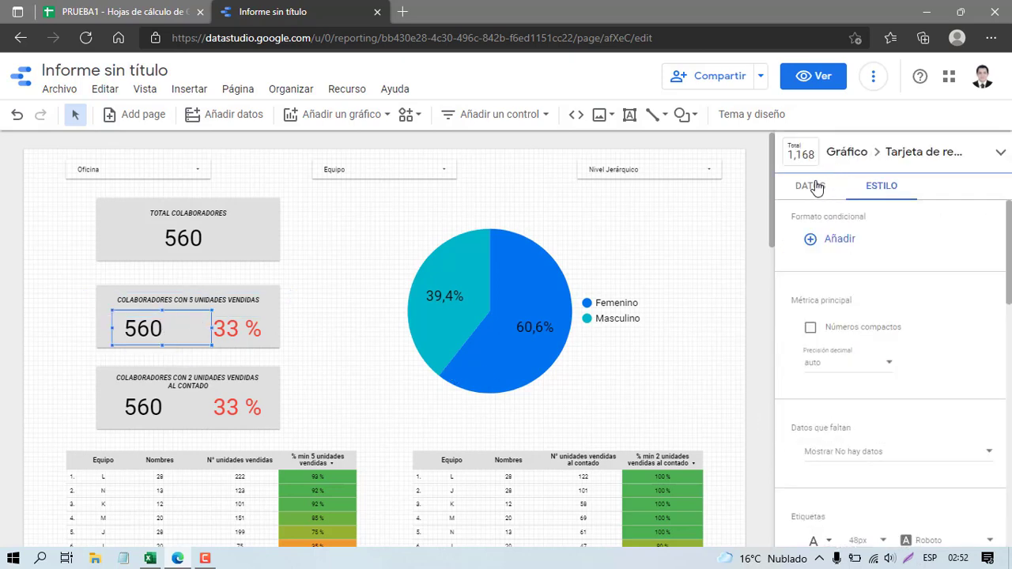
left_click(811, 185)
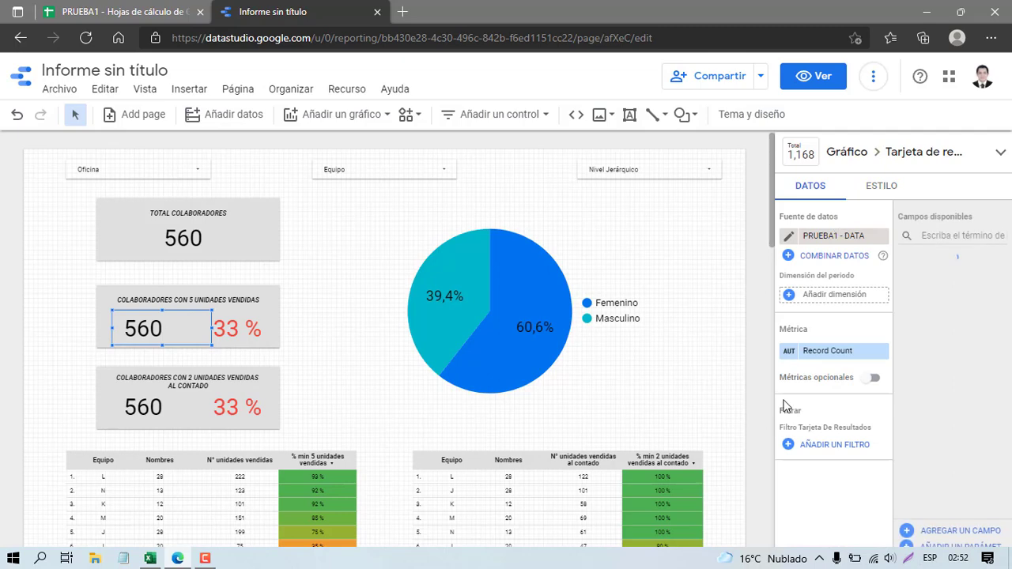
left_click(809, 358)
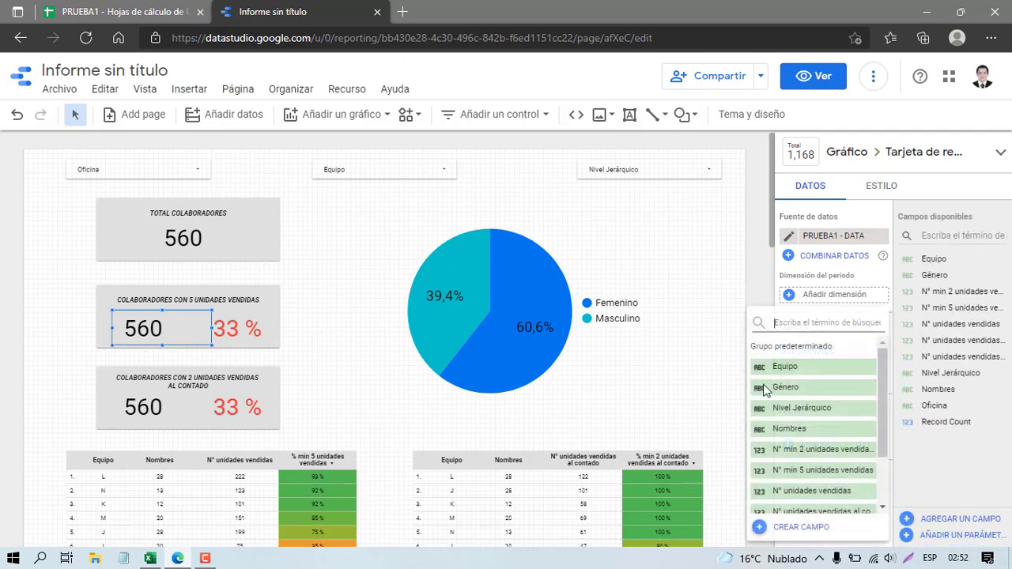
scroll(798, 396, "down", 2)
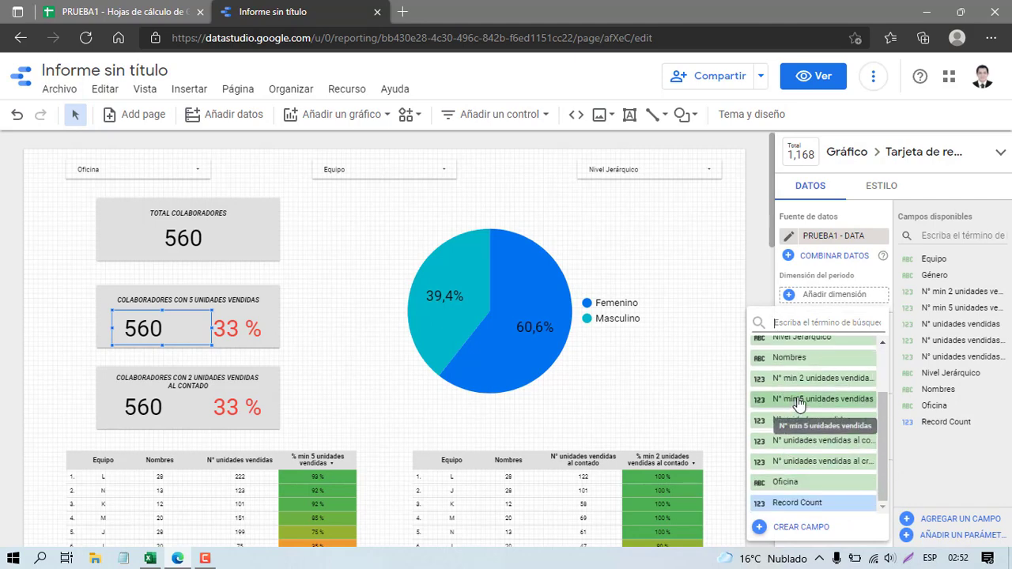
left_click(799, 404)
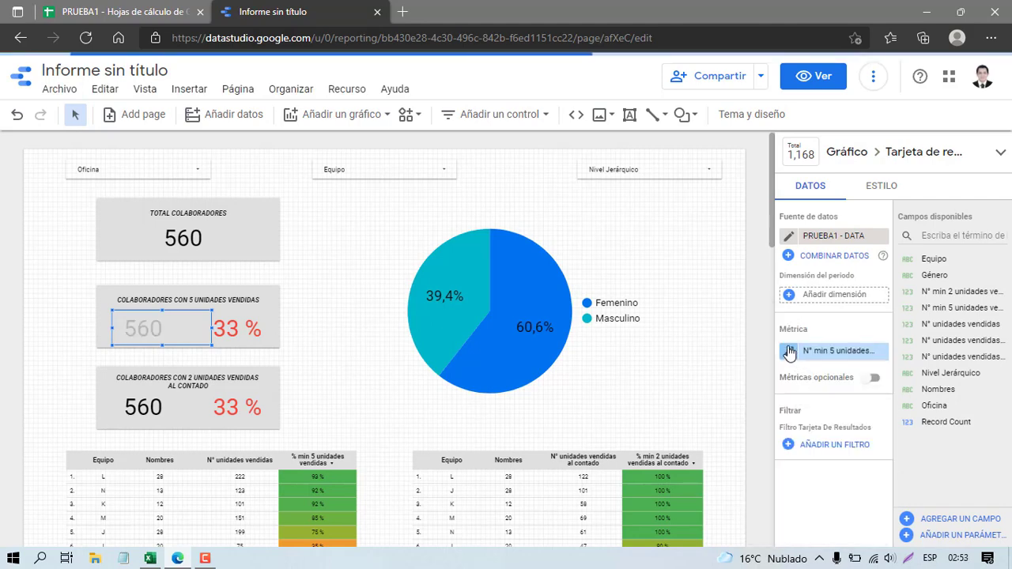
- Set the aggregation of the second rectangle's N° min 5 unidades vendidas metric to Recuento
left_click(785, 352)
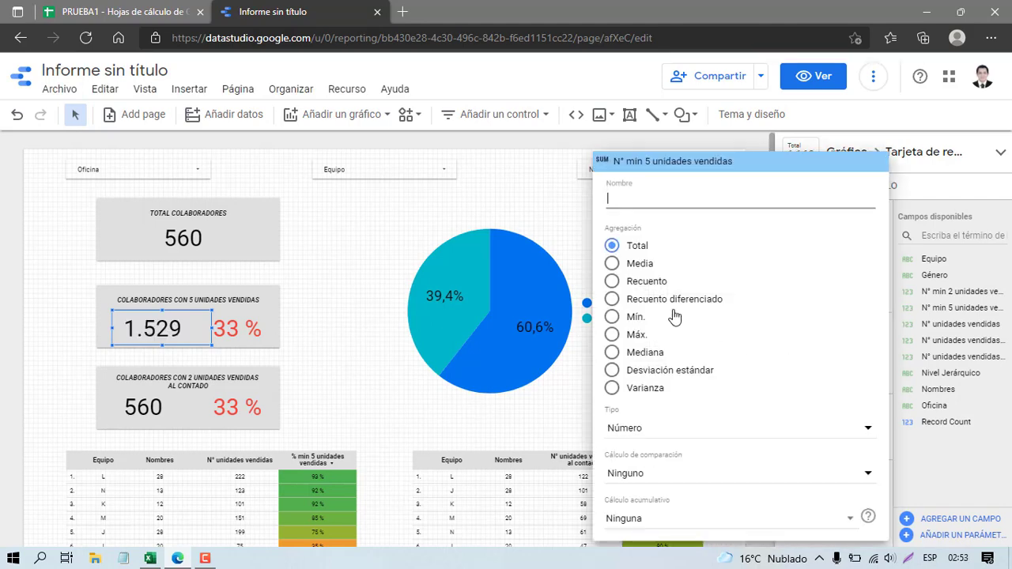
left_click(613, 282)
scroll(738, 389, "down", 1)
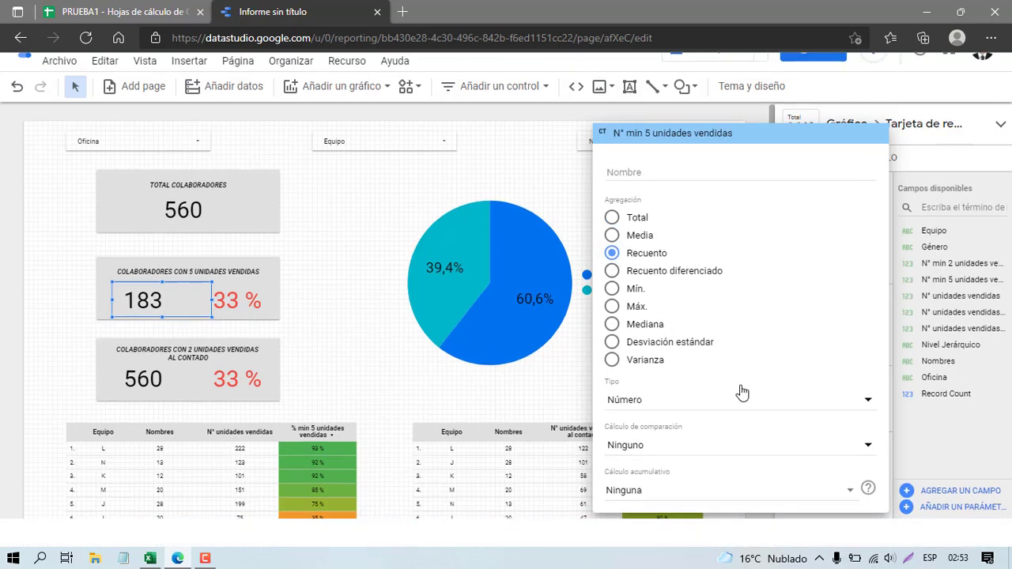
scroll(614, 195, "up", 1)
scroll(563, 163, "down", 1)
scroll(563, 163, "up", 1)
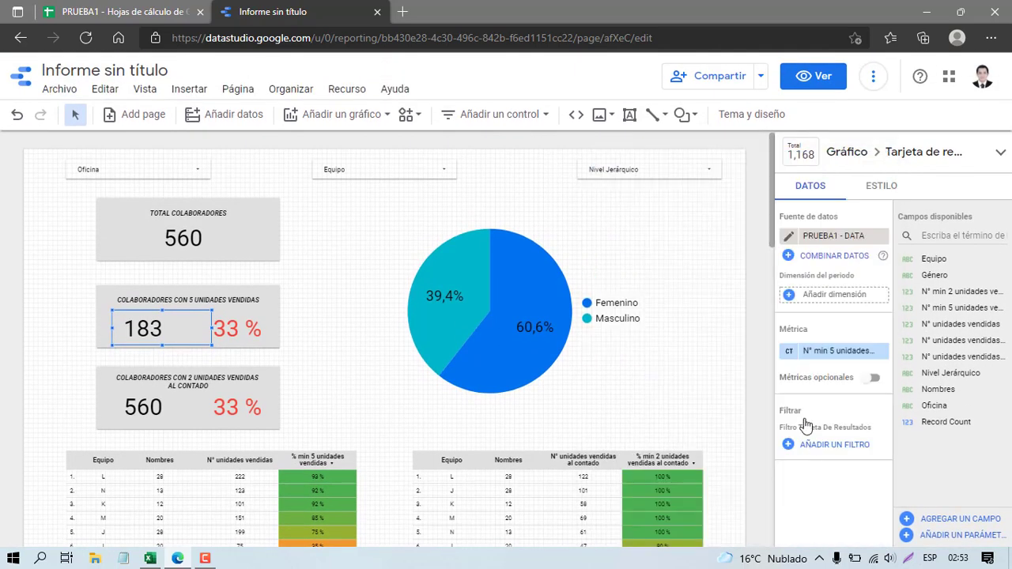
- Change the third rectangle's count scorecard to the metric N° min 2 unidades vendidas al contado, aggregated as Recuento
left_click(150, 407)
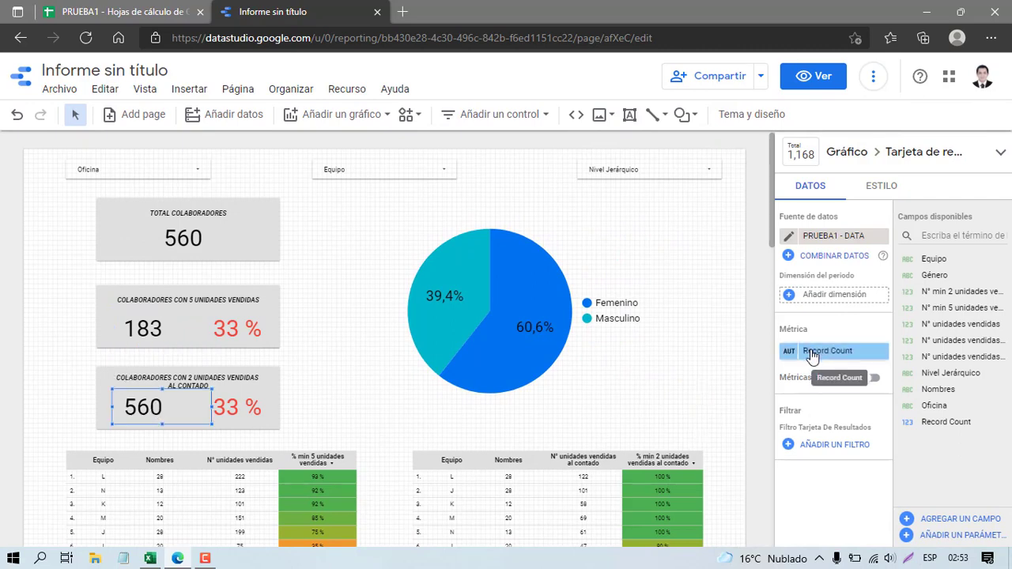
left_click(807, 351)
scroll(797, 461, "down", 1)
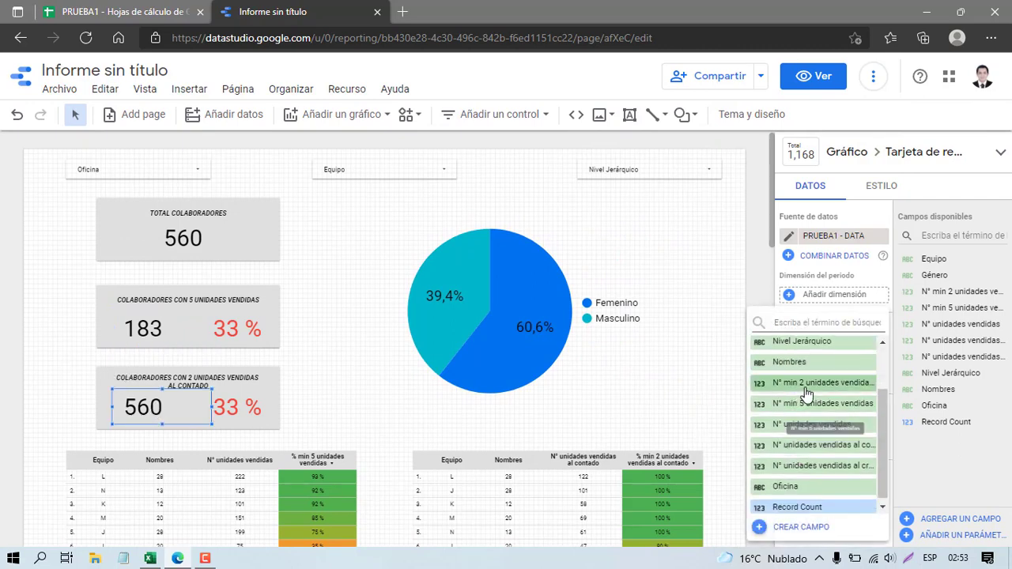
left_click(805, 386)
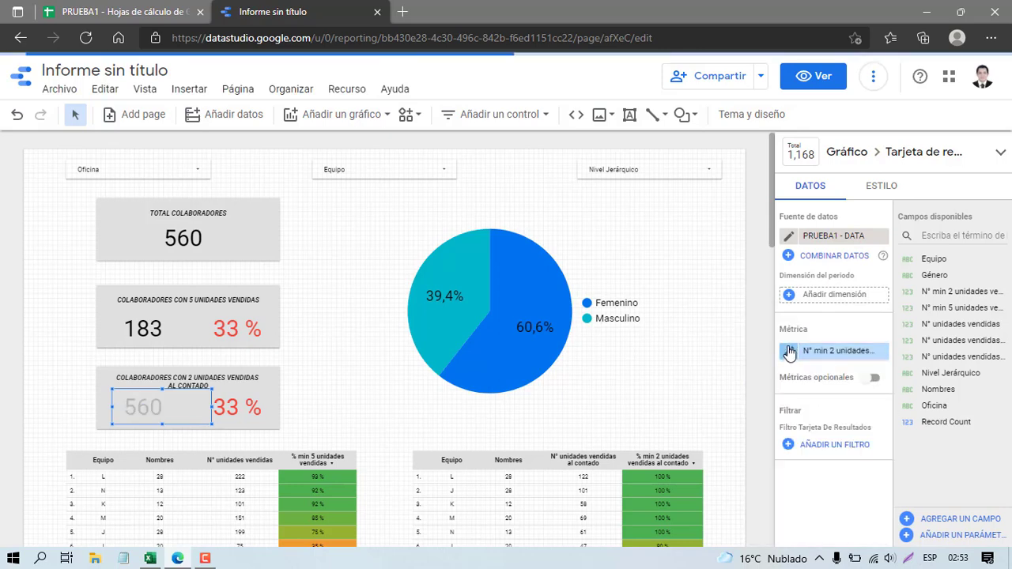
left_click(790, 351)
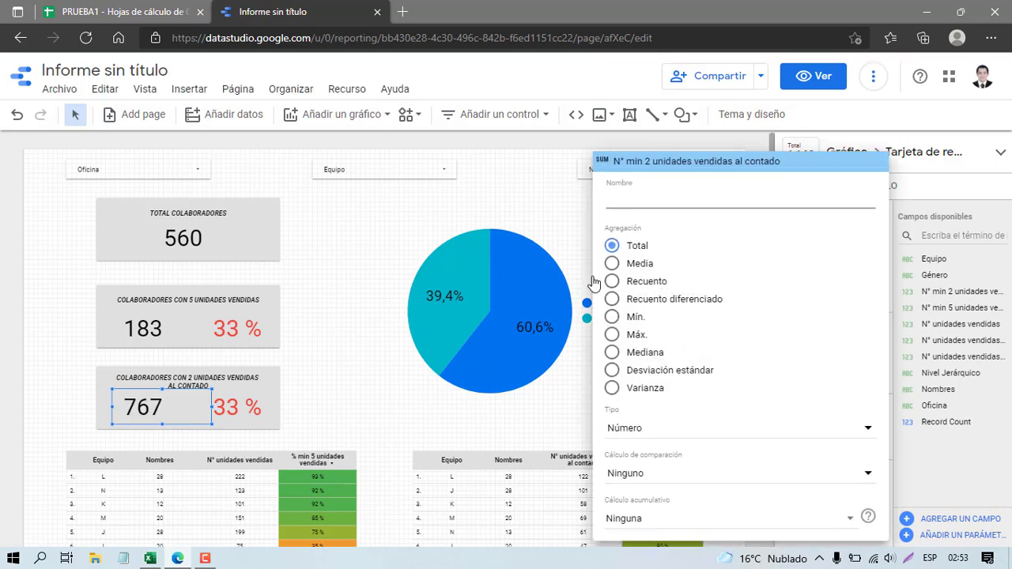
left_click(607, 280)
left_click(566, 222)
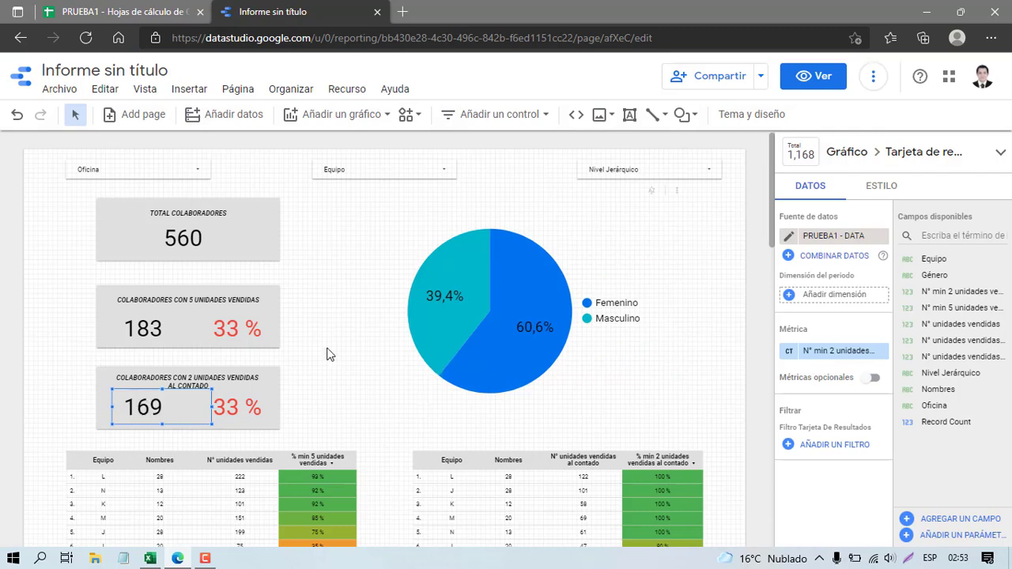
- Rename the third rectangle's percentage metric to 2 and change its formula to COUNT(N° min 2 unidades vendidas al contado)/COUNT(Nombres)
left_click(248, 401)
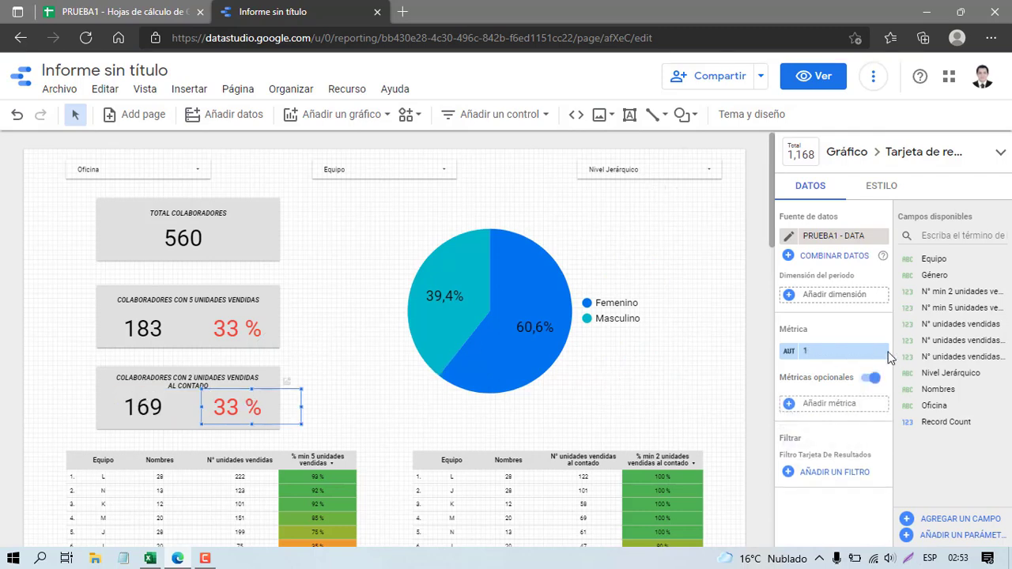
left_click(787, 355)
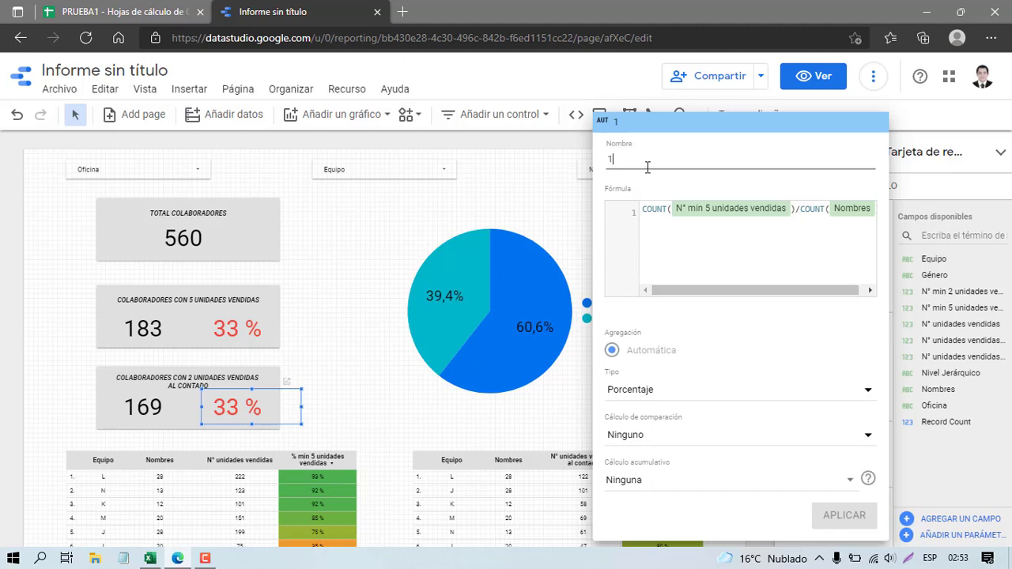
key("BackSpace")
type("2")
left_click(791, 210)
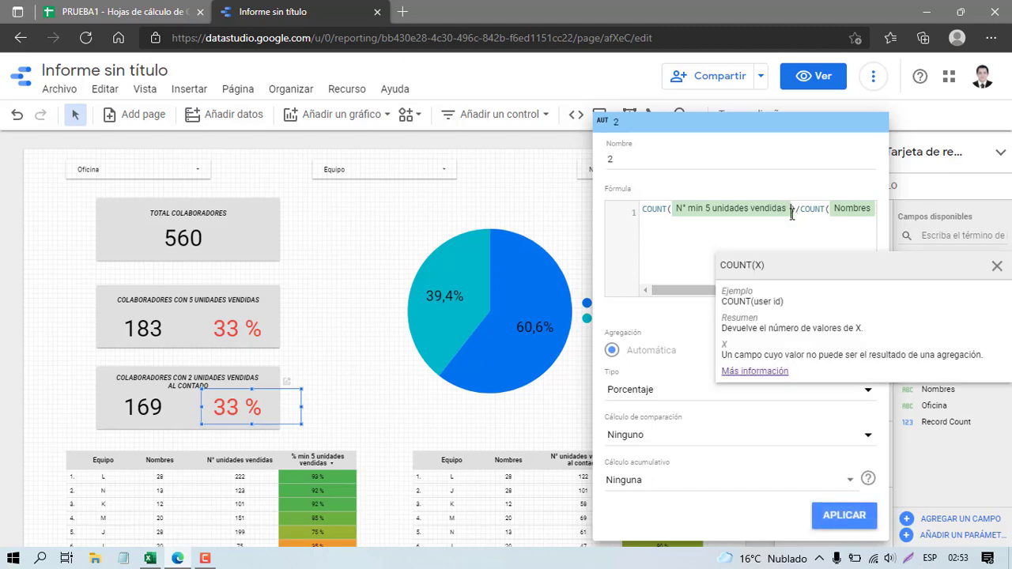
key("BackSpace")
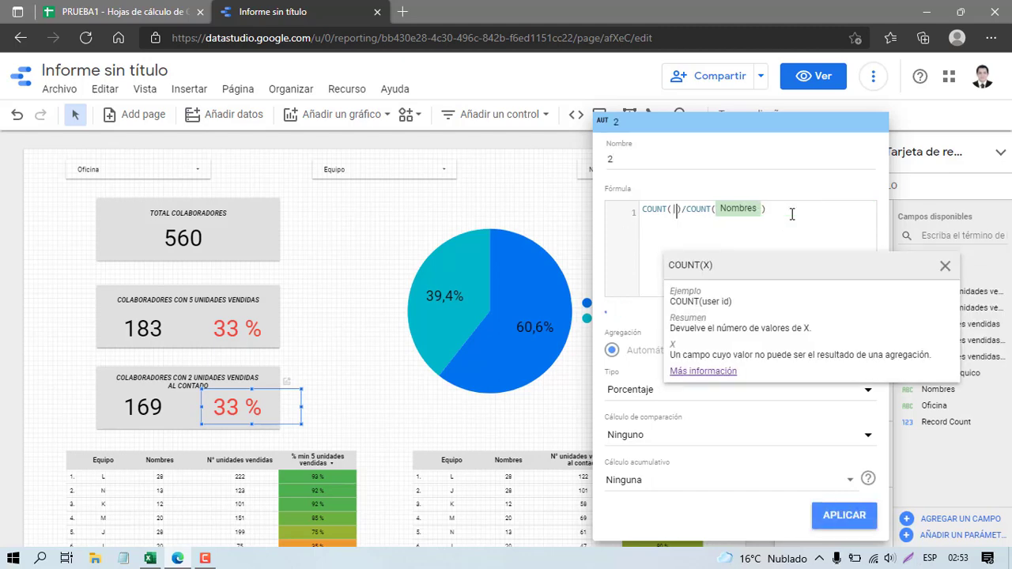
type("N°")
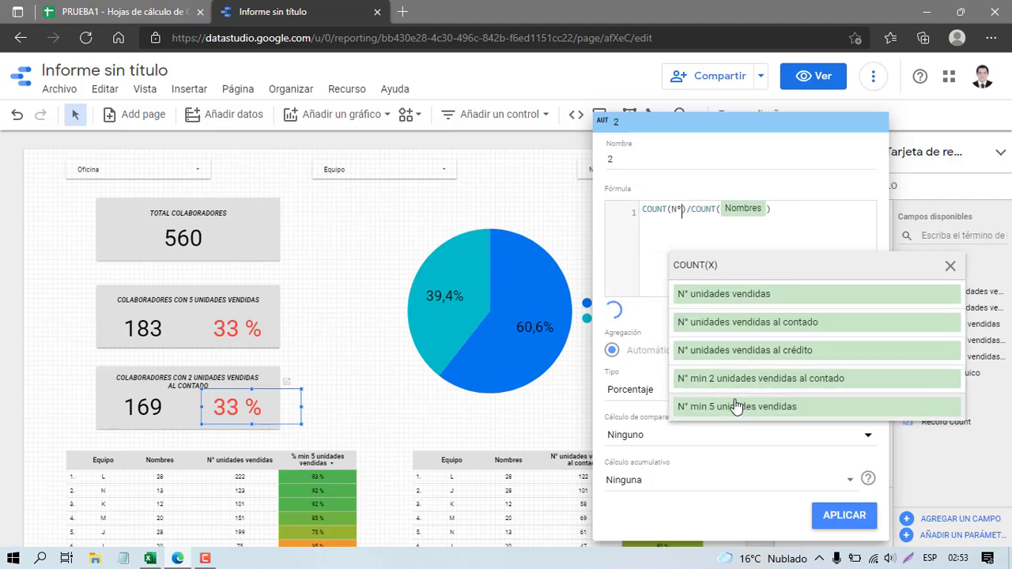
left_click(696, 378)
left_click(844, 516)
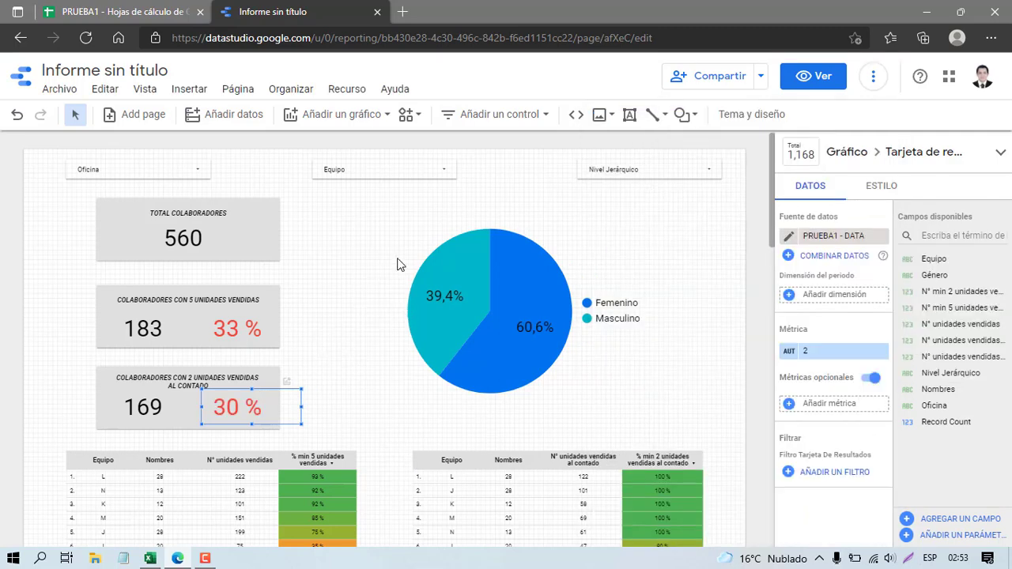
left_click(292, 209)
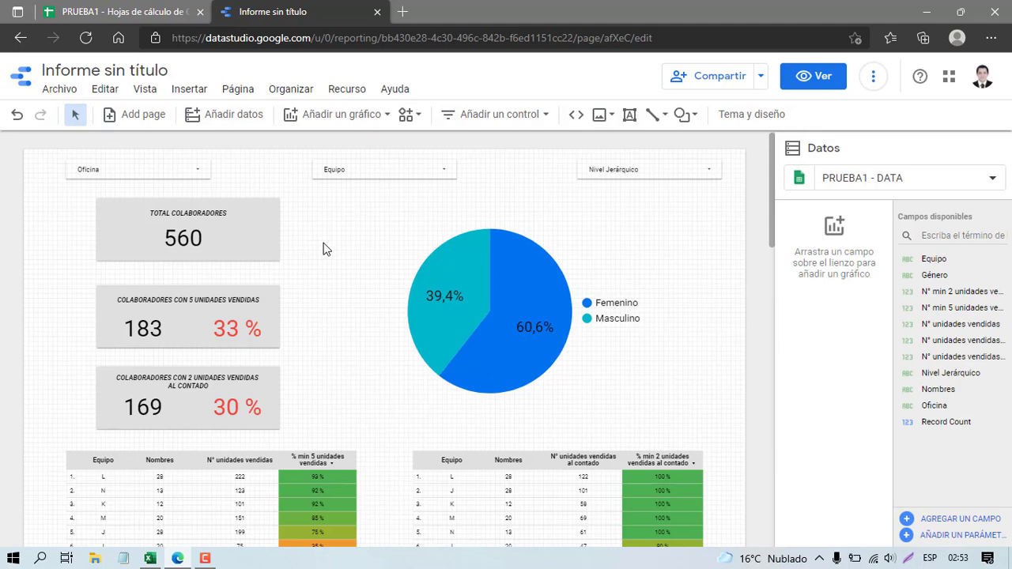
- Open the report in view mode and reduce the browser zoom by three levels so the full page width fits
left_click(814, 76)
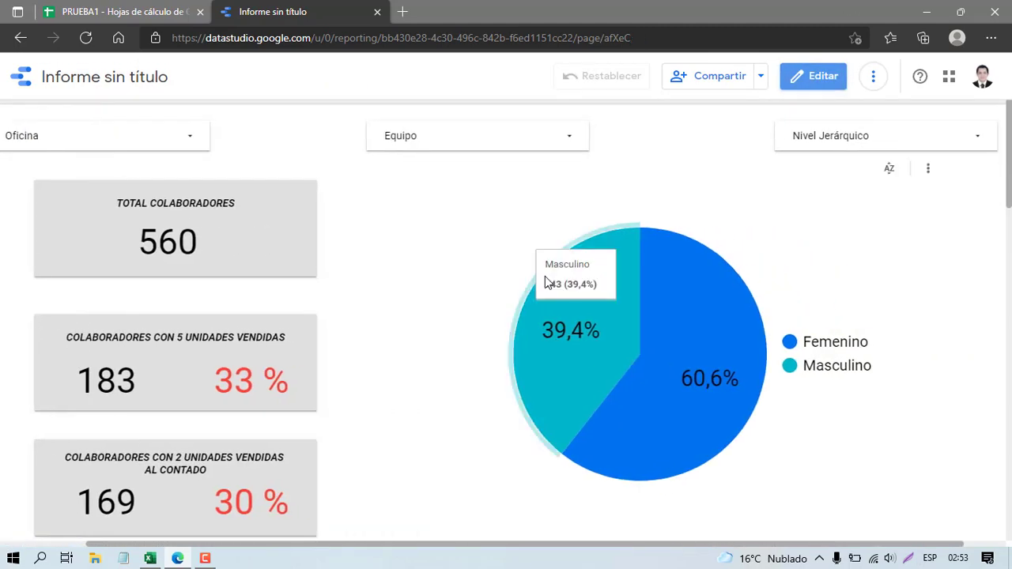
left_click(991, 38)
left_click(865, 145)
left_click(865, 144)
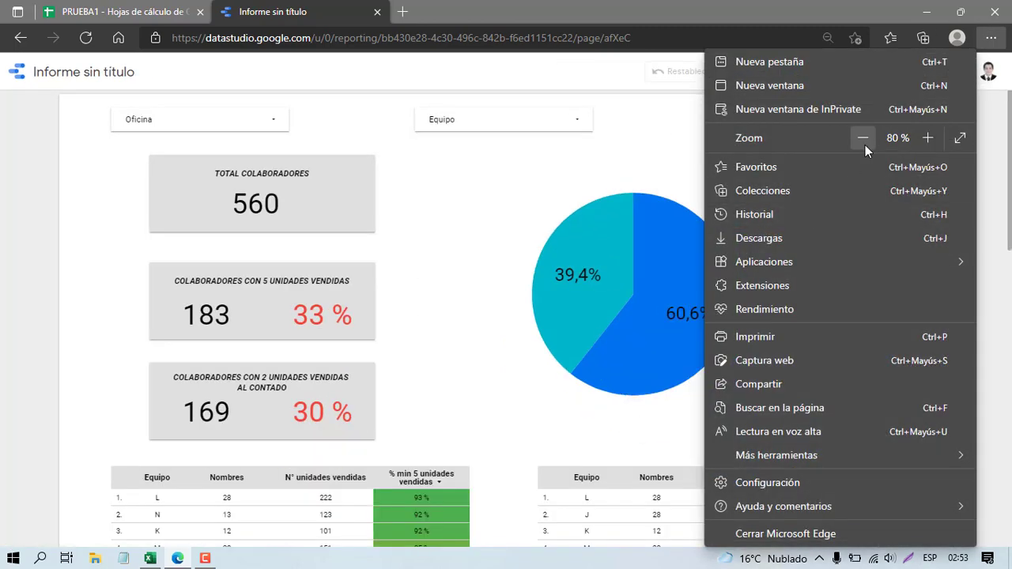
left_click(865, 145)
left_click(580, 181)
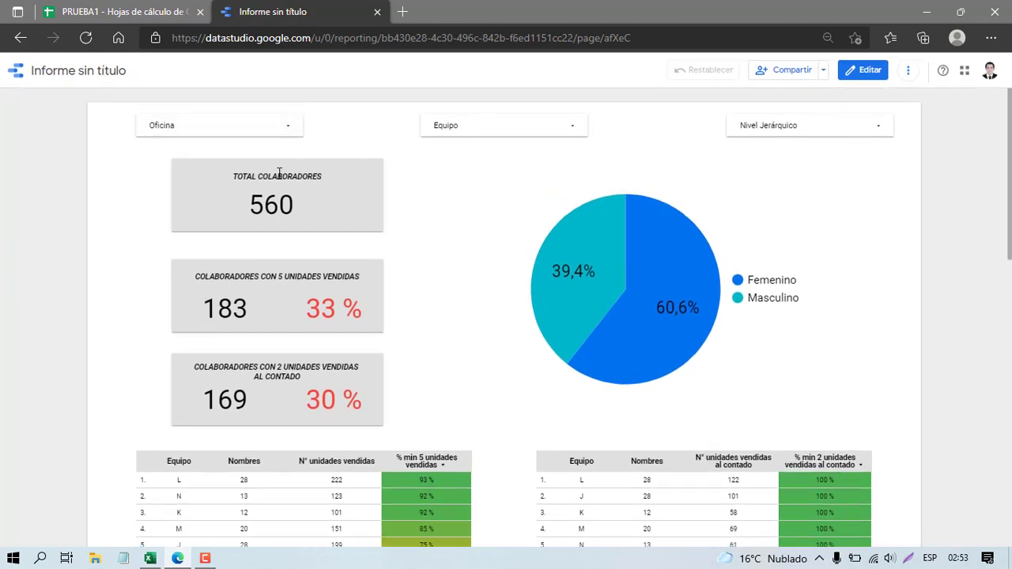
- Examine the unfiltered report's three scorecards, gender pie chart and both team tables
scroll(427, 271, "down", 2)
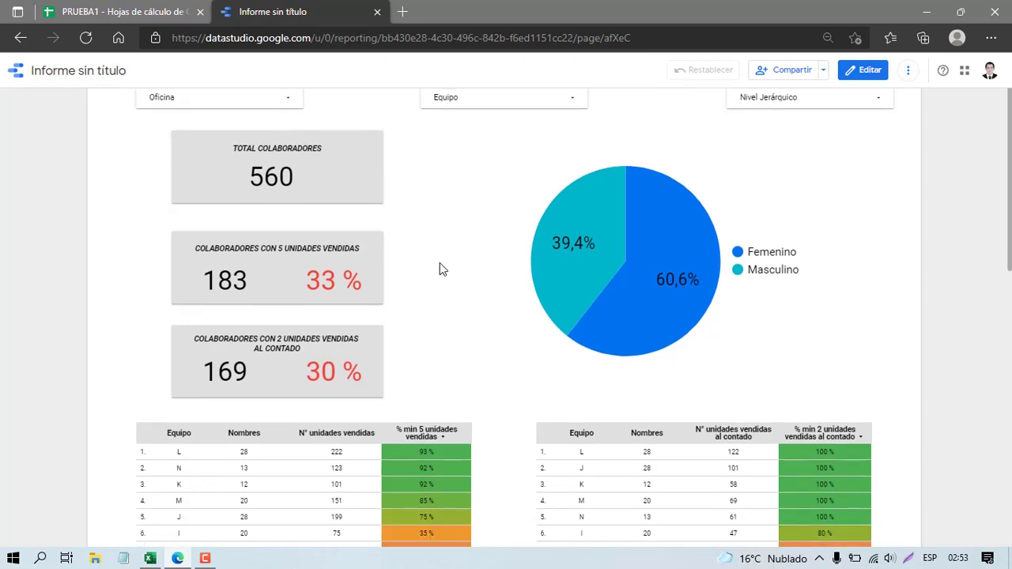
scroll(425, 266, "up", 2)
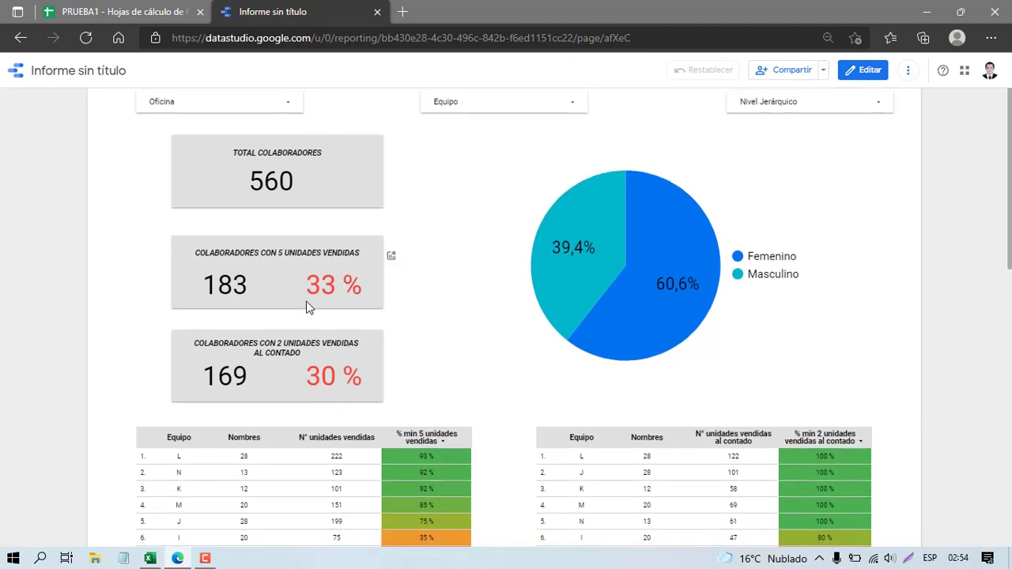
scroll(305, 304, "down", 1)
scroll(272, 281, "up", 1)
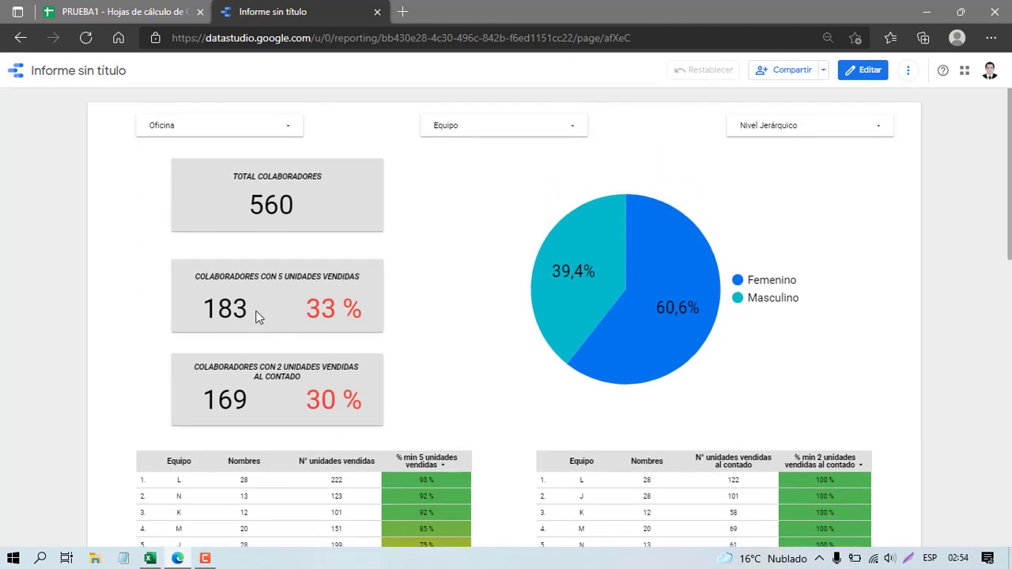
scroll(330, 285, "down", 2)
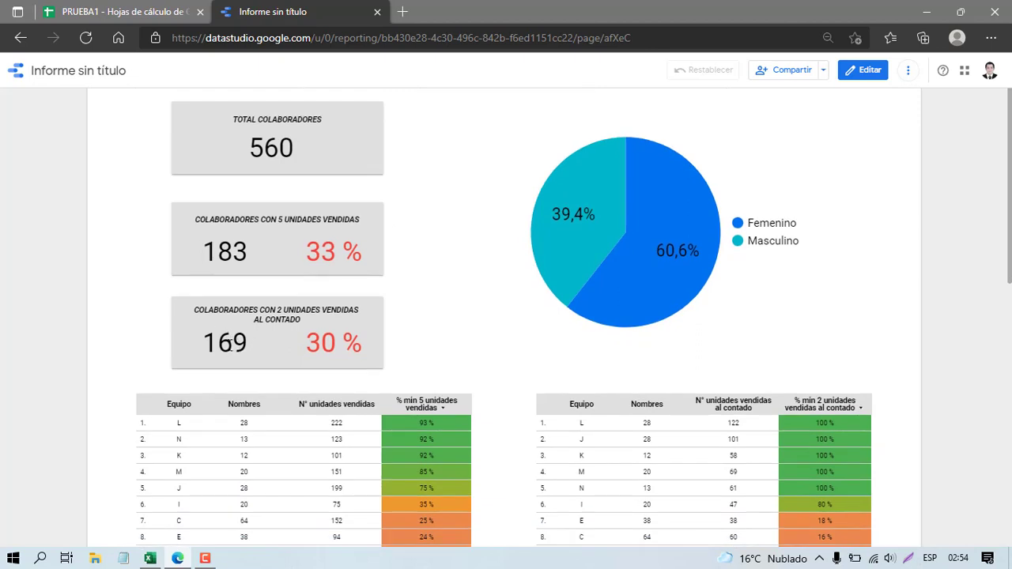
scroll(376, 318, "up", 1)
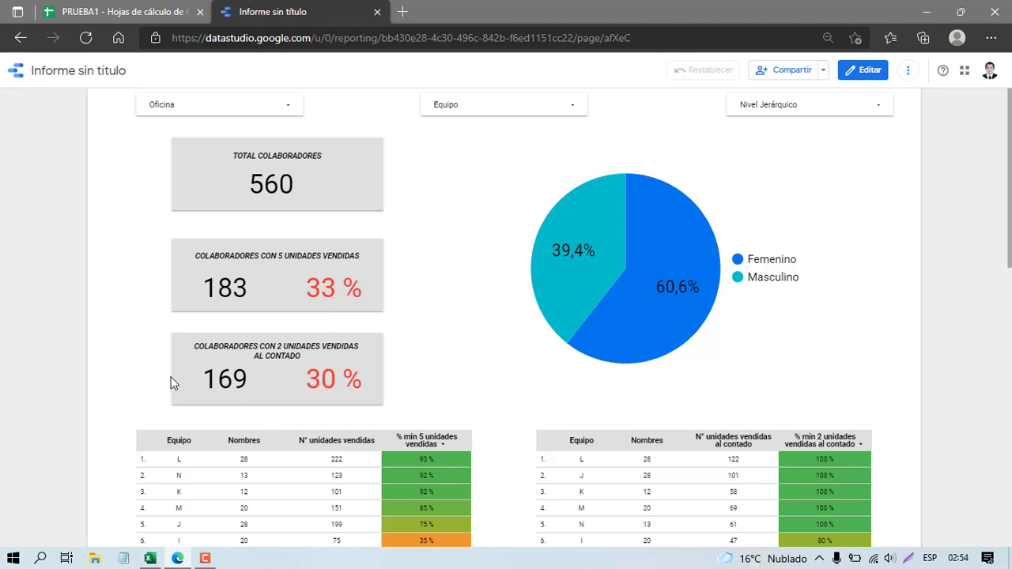
scroll(419, 268, "up", 1)
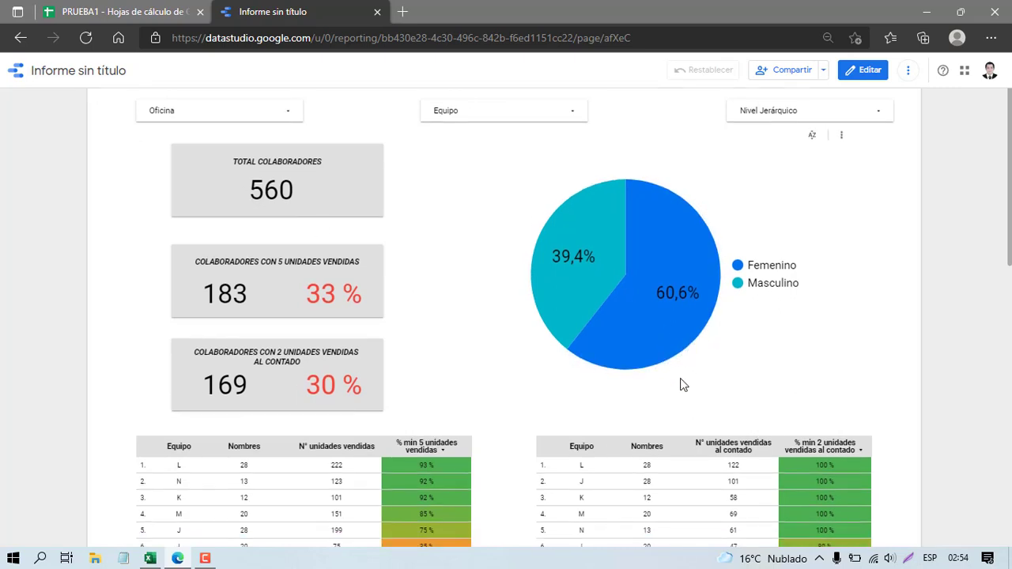
scroll(556, 321, "down", 3)
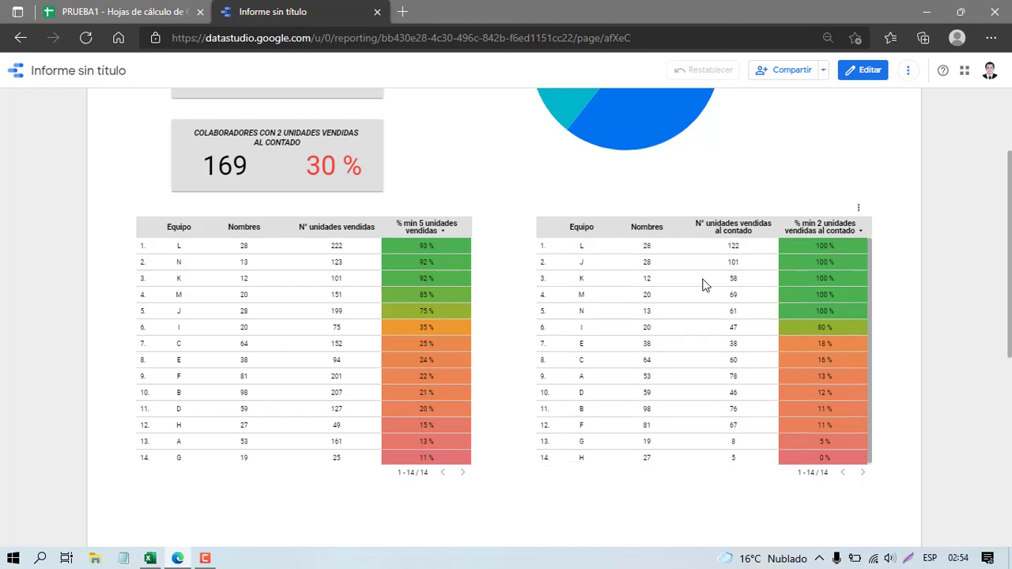
scroll(695, 273, "up", 3)
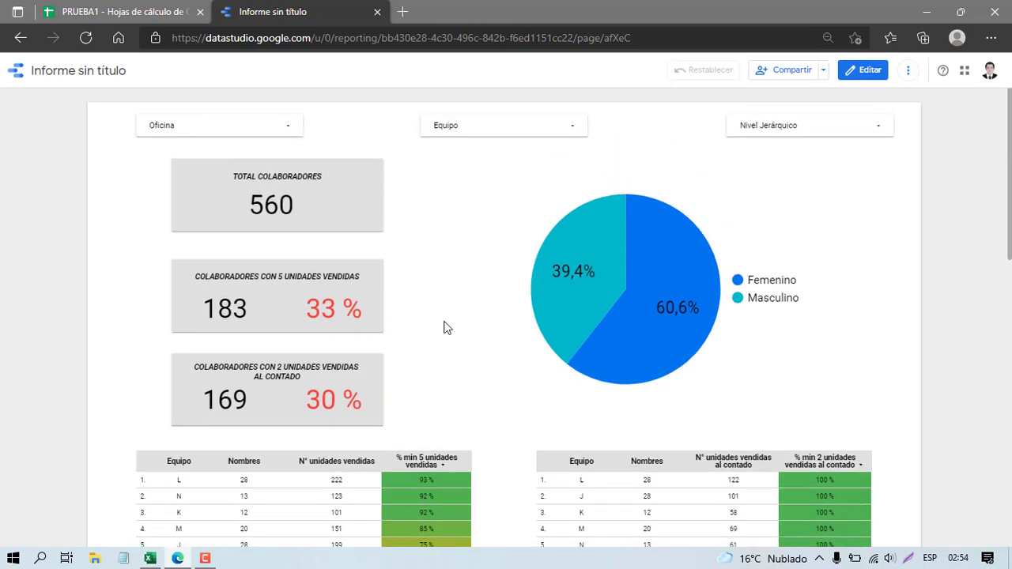
scroll(442, 336, "down", 2)
scroll(440, 357, "up", 2)
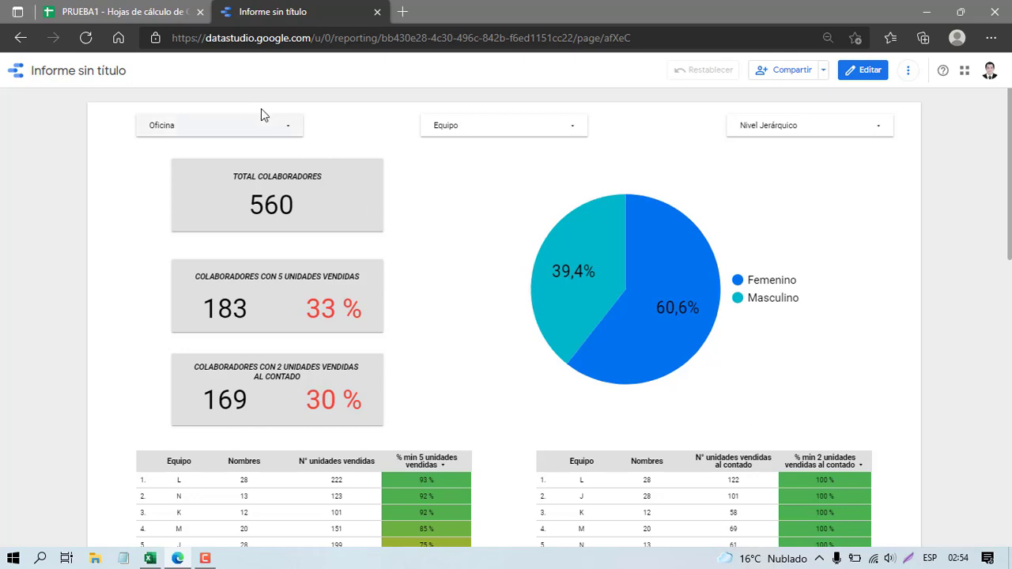
- Filter the report to only the AREQUIPA office and examine the scorecards, gender pie chart and both team tables
left_click(282, 126)
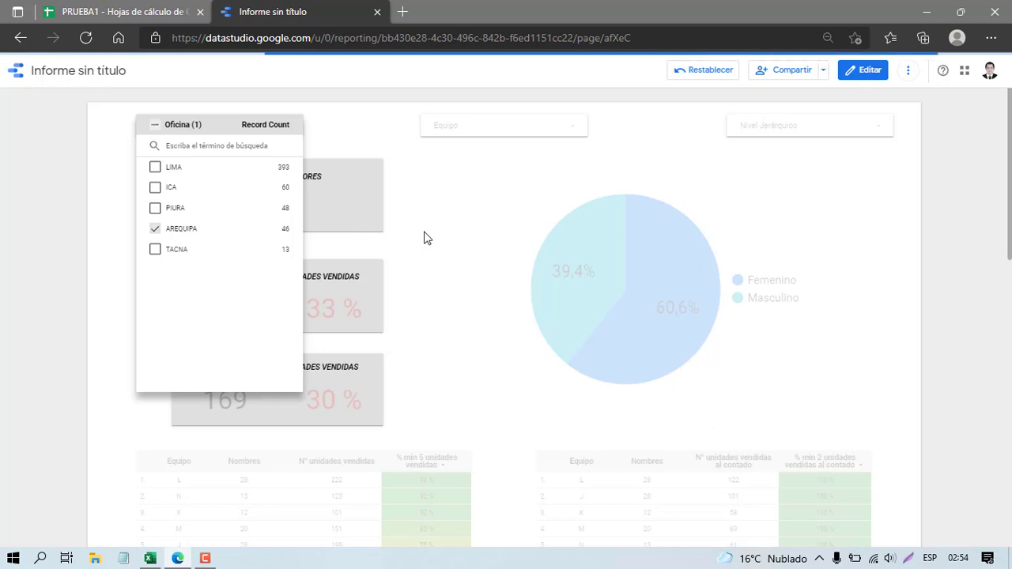
left_click(450, 243)
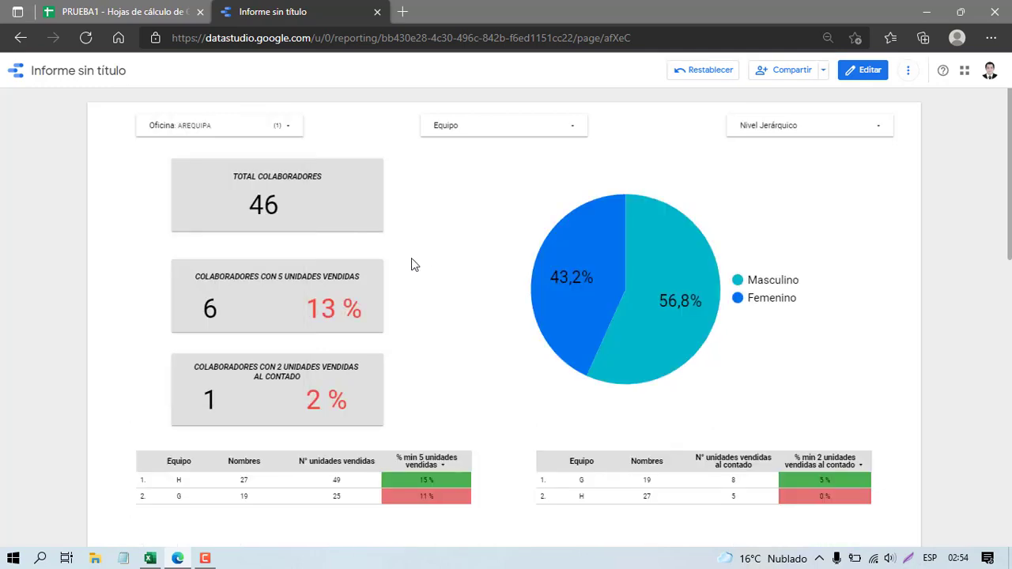
scroll(411, 265, "down", 1)
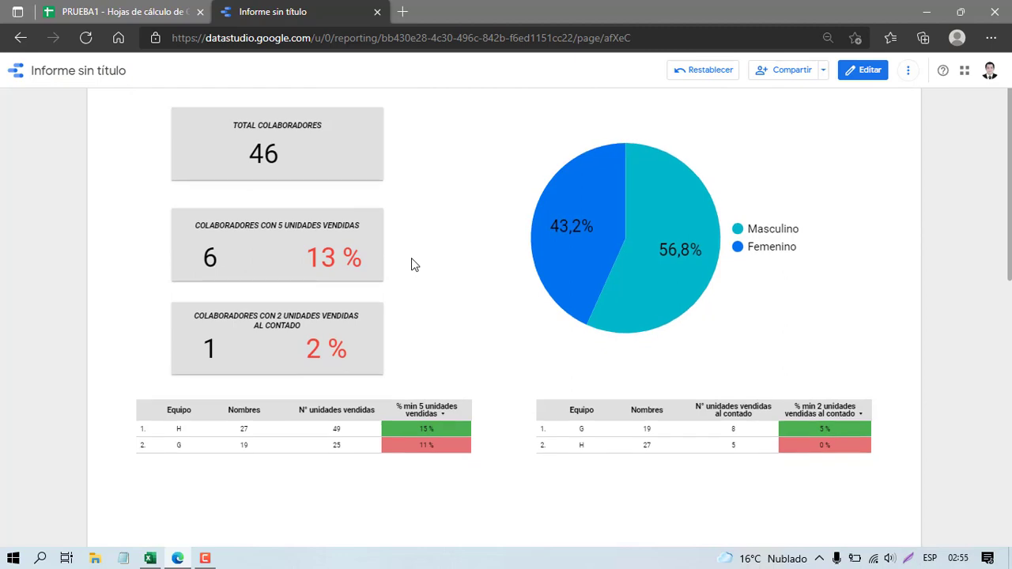
scroll(391, 241, "up", 1)
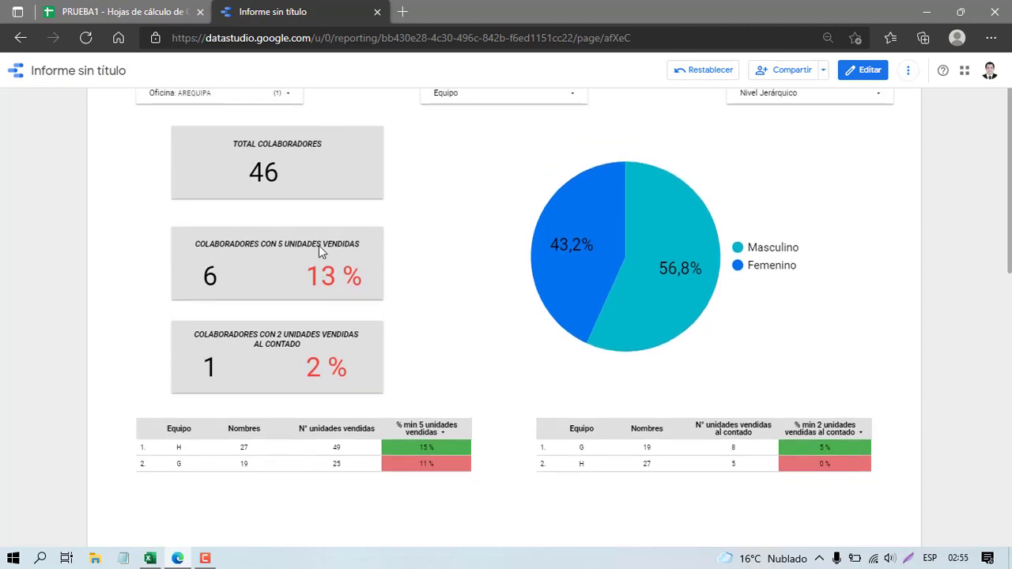
scroll(323, 266, "up", 1)
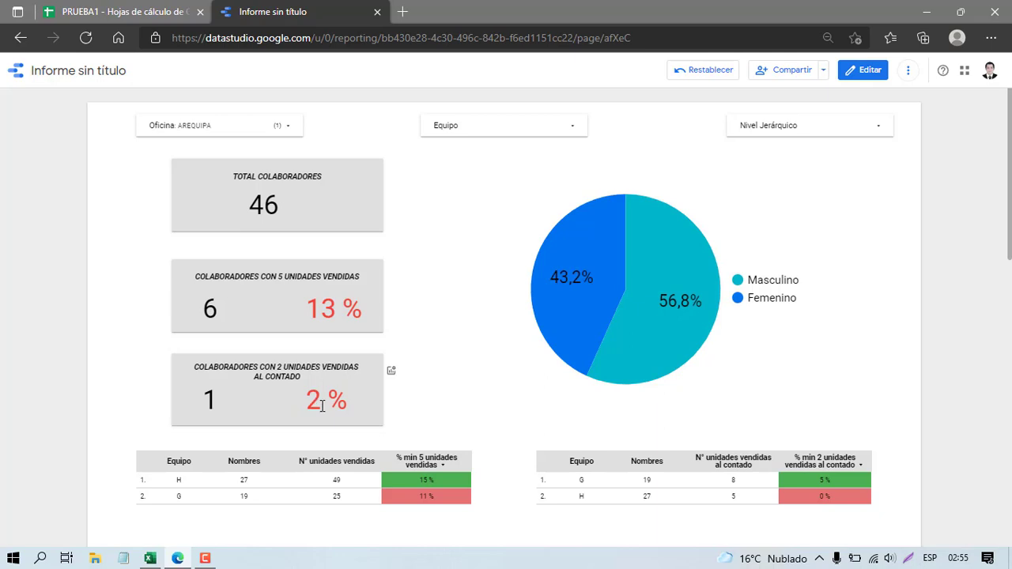
scroll(332, 404, "down", 1)
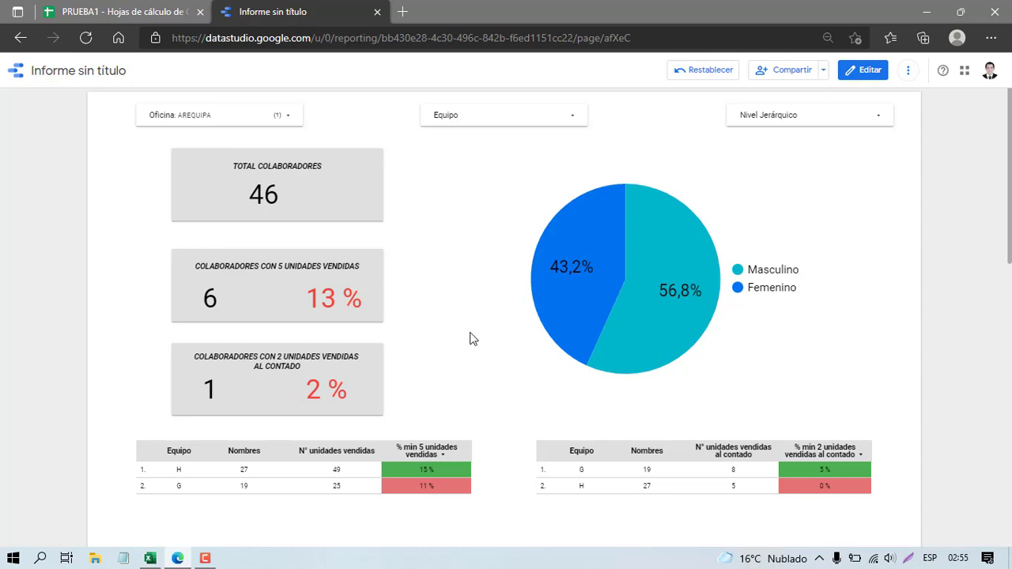
scroll(471, 320, "down", 1)
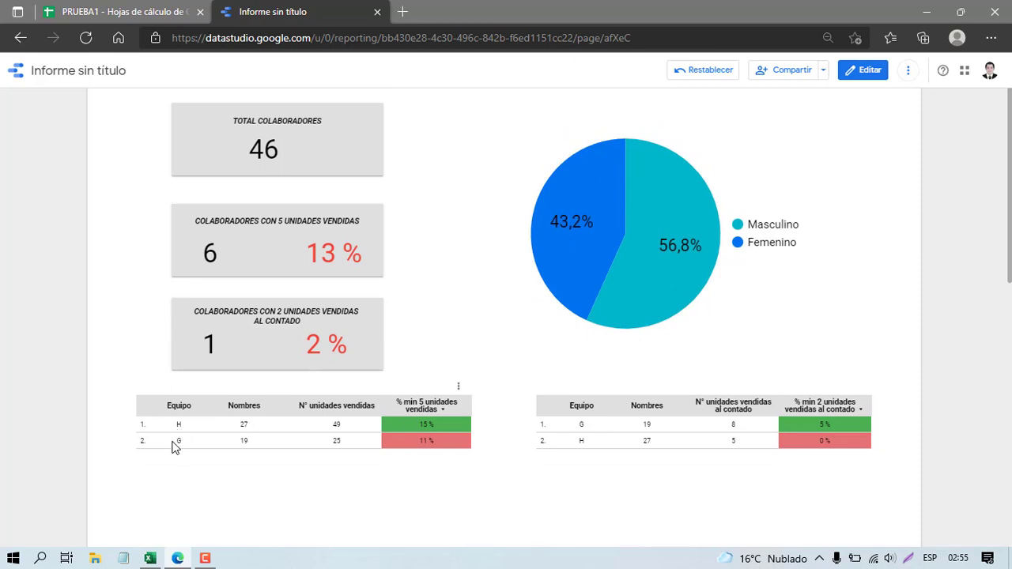
scroll(417, 331, "up", 1)
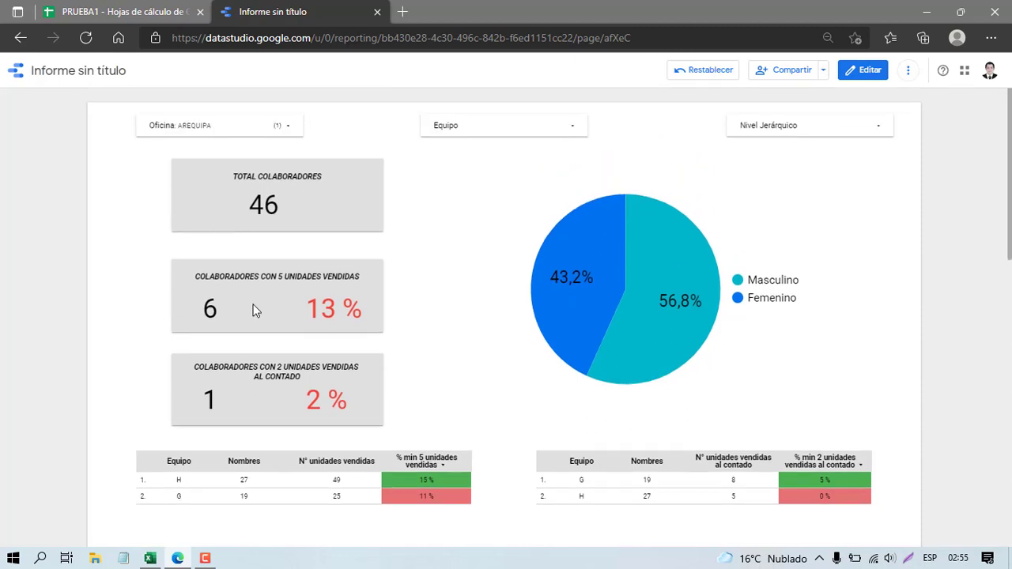
scroll(237, 368, "down", 3)
scroll(299, 357, "up", 1)
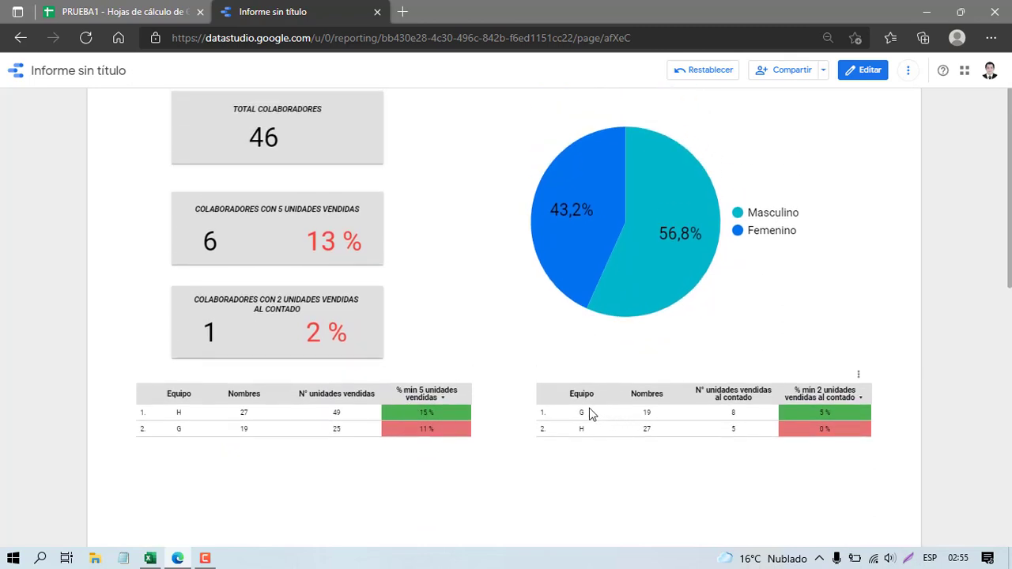
scroll(628, 421, "up", 1)
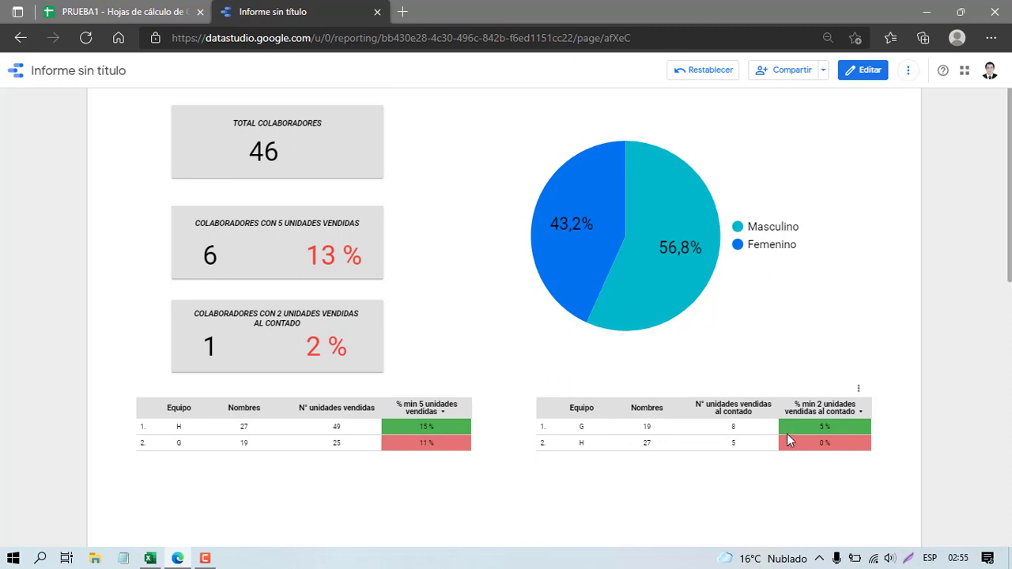
scroll(659, 403, "up", 1)
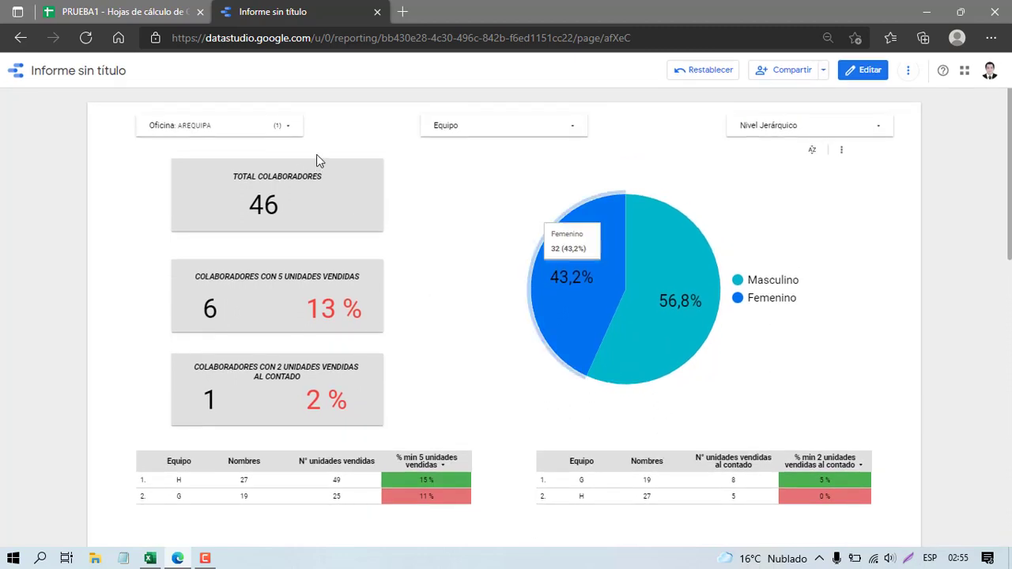
- Switch the Oficina filter to only LIMA and check the scorecards and team tables
left_click(275, 125)
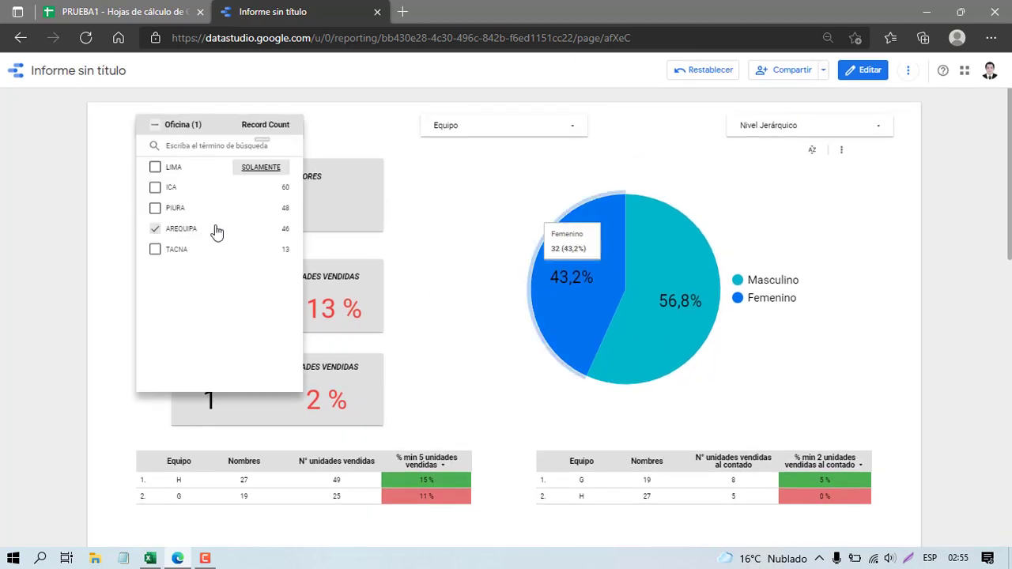
left_click(255, 168)
left_click(482, 253)
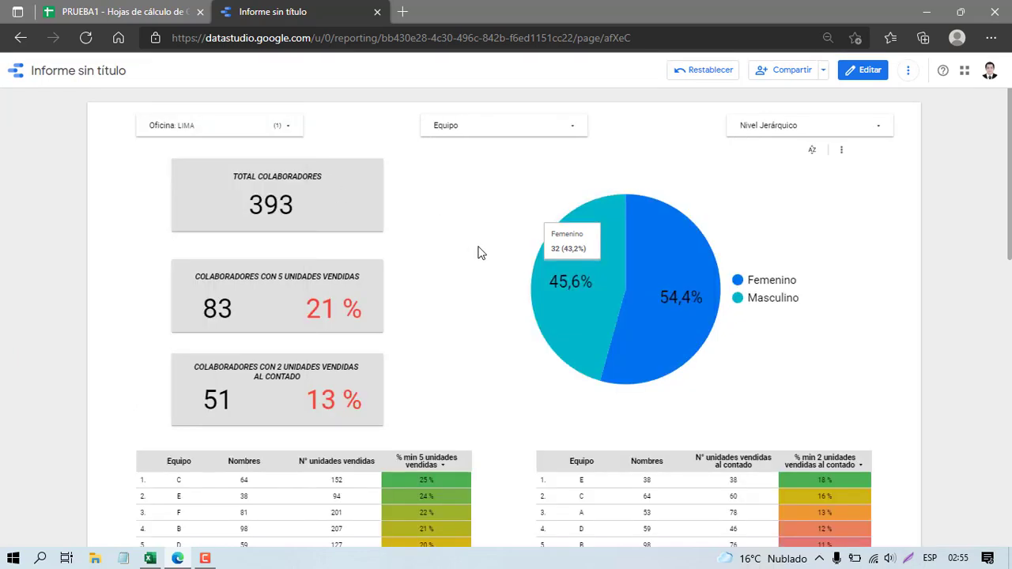
scroll(305, 260, "down", 2)
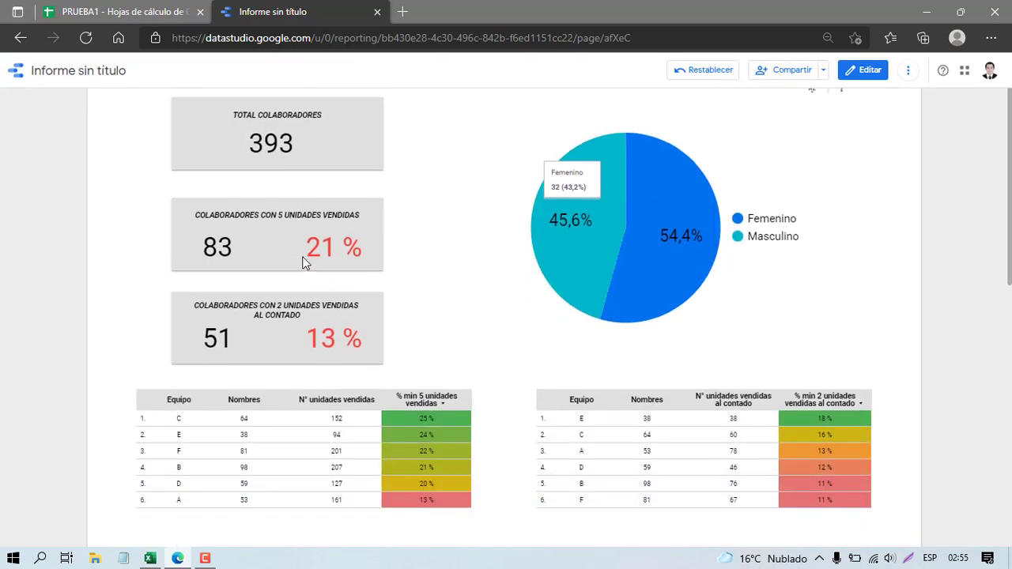
scroll(249, 257, "up", 1)
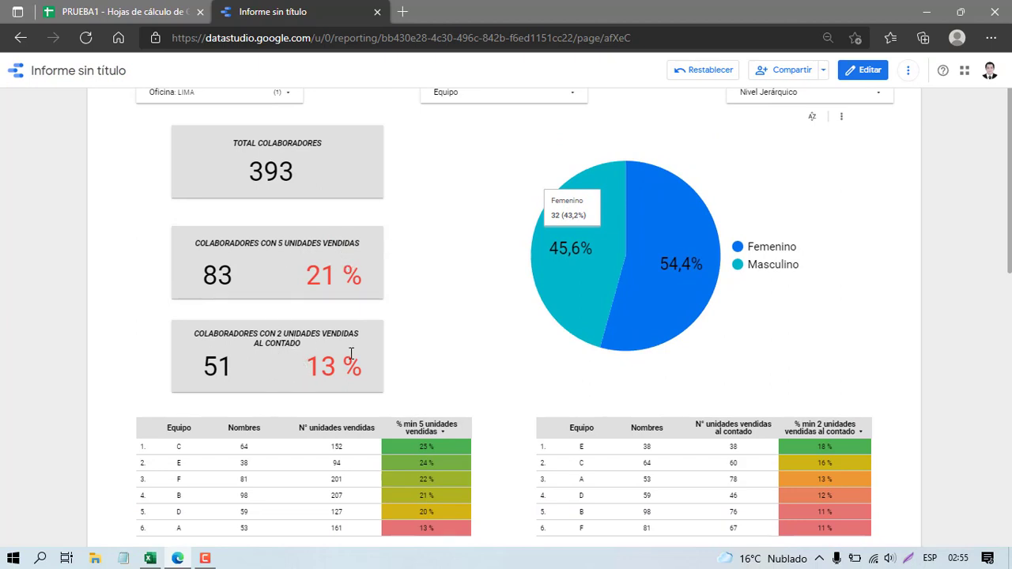
scroll(364, 394, "down", 1)
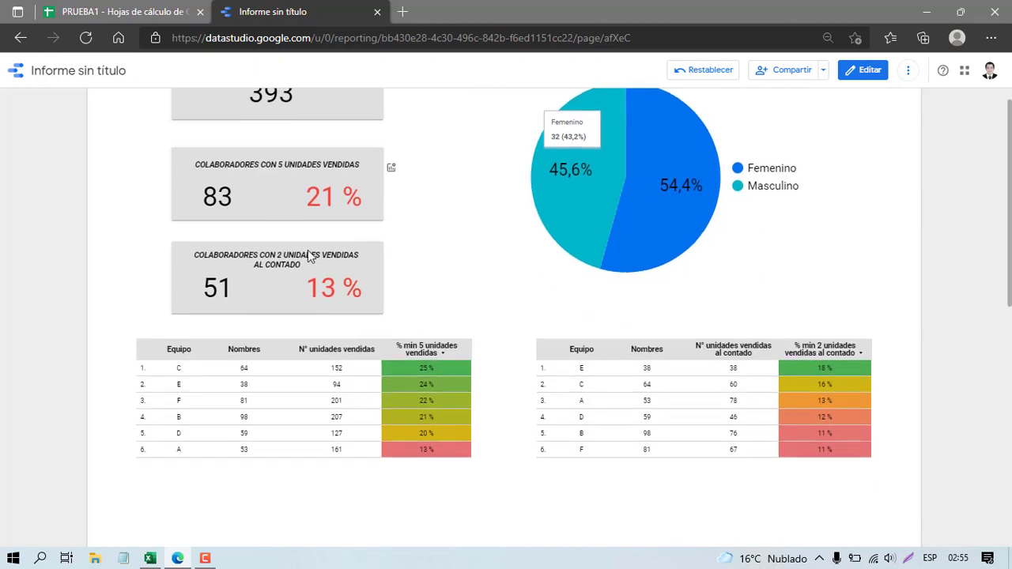
- Examine the LIMA-filtered report's three scorecards, gender pie chart and both team tables
scroll(310, 257, "up", 1)
scroll(346, 343, "down", 1)
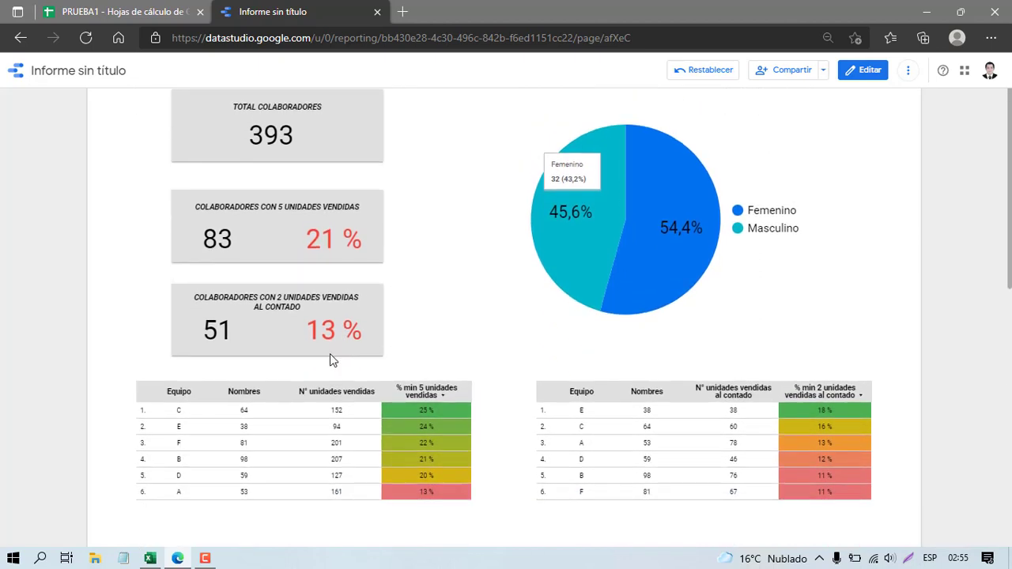
scroll(355, 344, "up", 1)
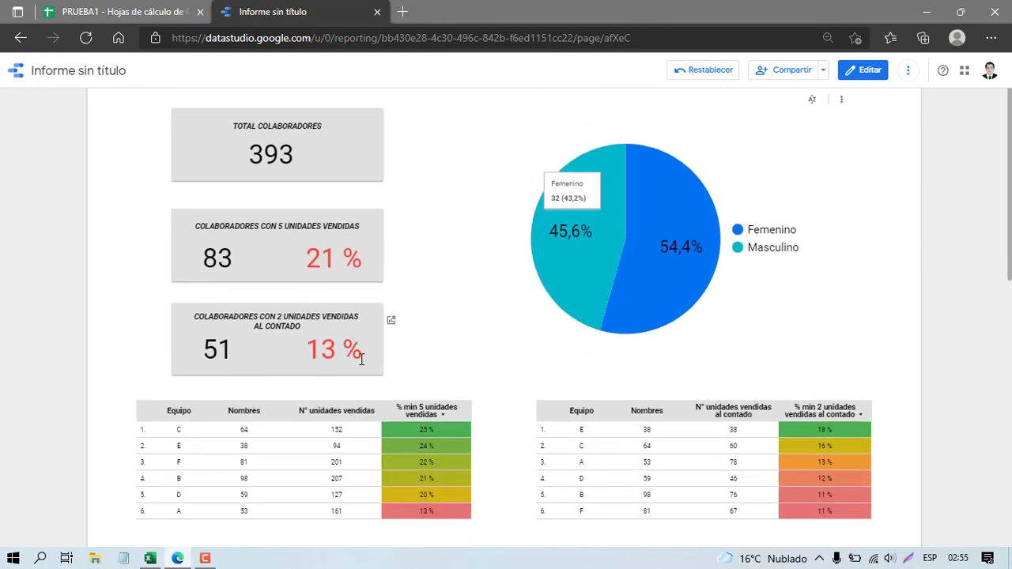
scroll(362, 359, "down", 1)
scroll(483, 366, "up", 1)
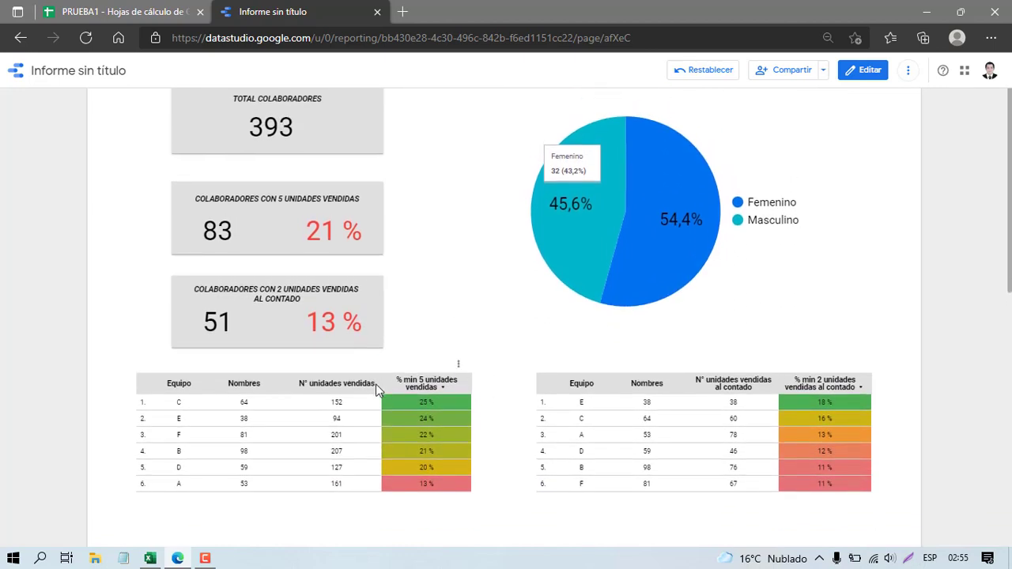
scroll(428, 451, "up", 2)
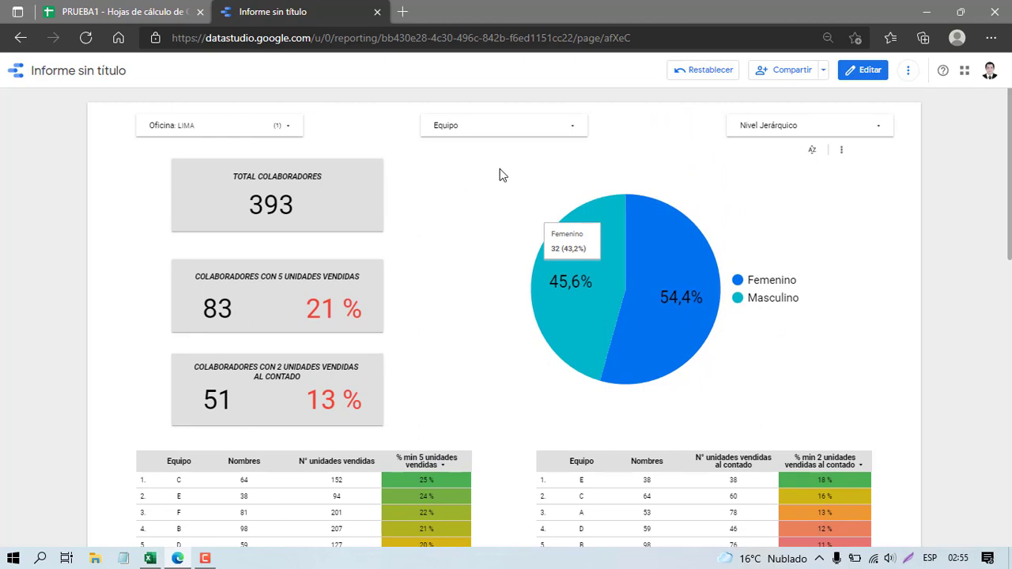
scroll(506, 186, "down", 1)
scroll(474, 178, "up", 1)
scroll(411, 229, "down", 1)
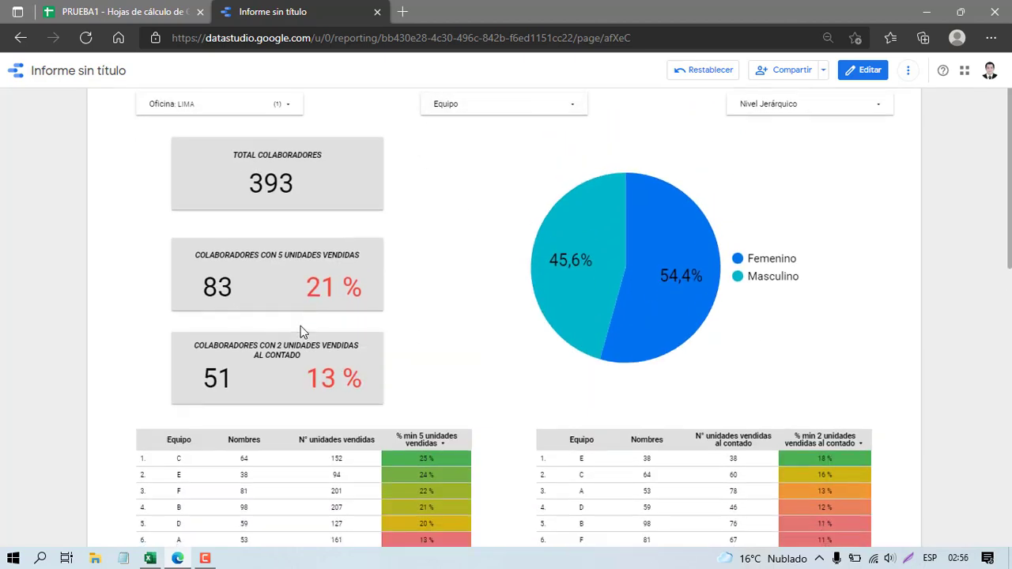
scroll(442, 241, "up", 1)
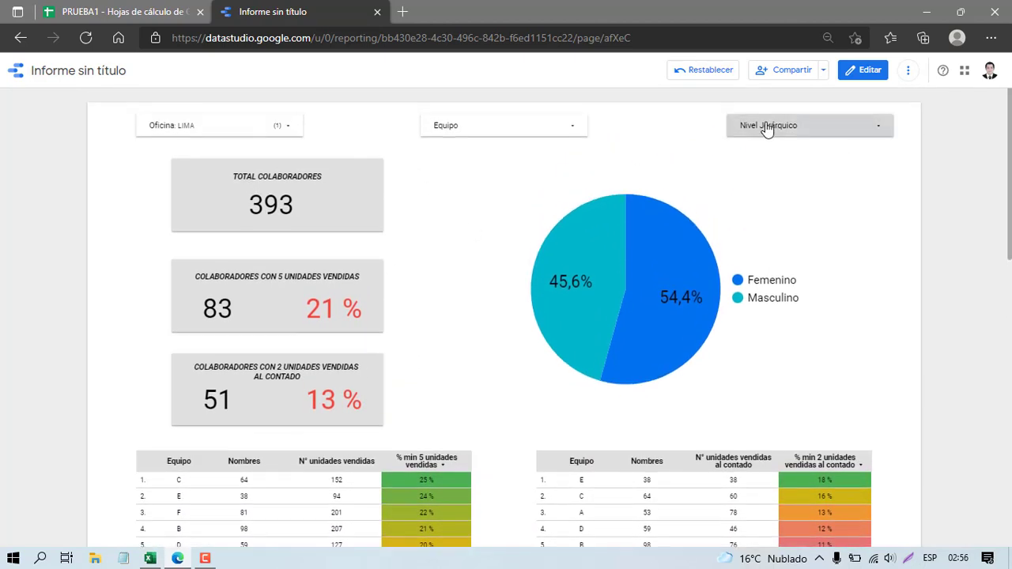
- Filter Nivel Jerárquico to only the ADMINISTRATIVOS Y PER... level and check the scorecards, pie chart and team tables
left_click(768, 127)
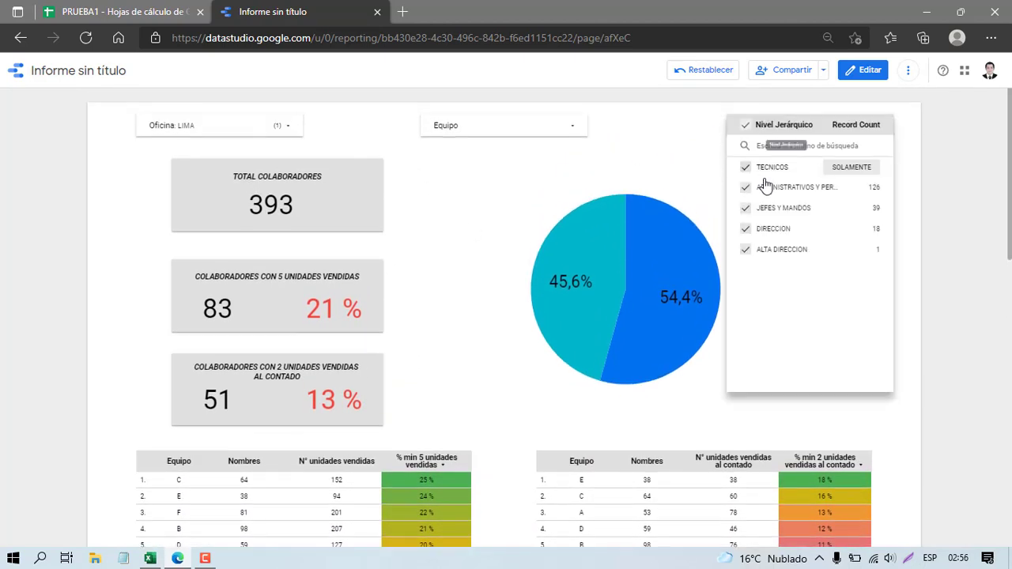
left_click(852, 188)
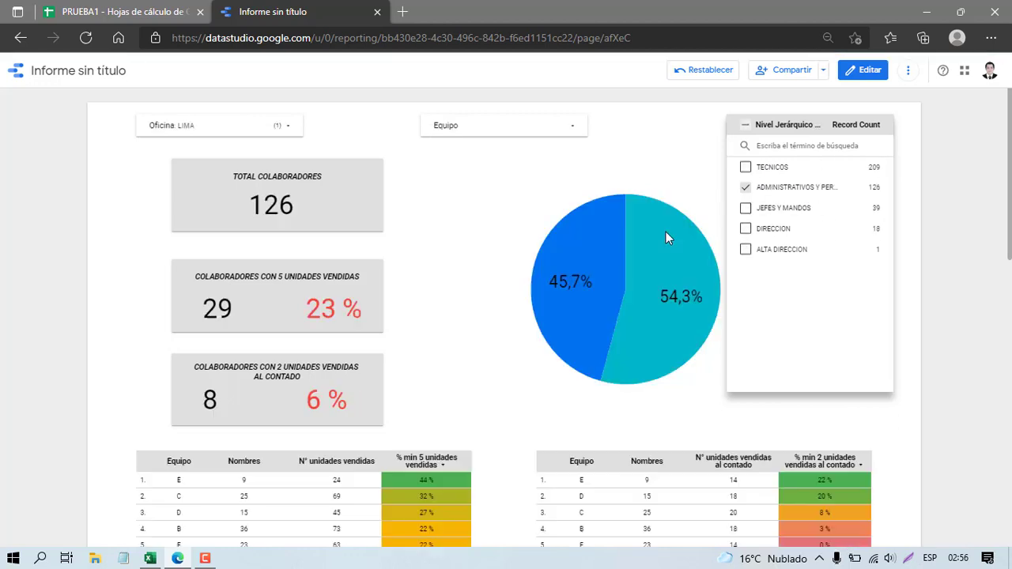
left_click(439, 263)
scroll(387, 261, "down", 3)
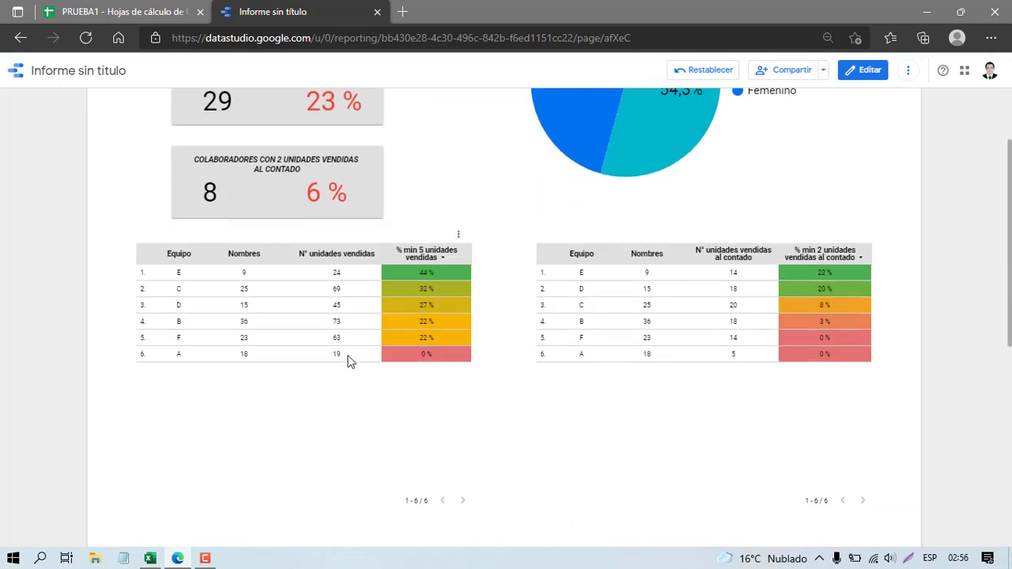
scroll(368, 334, "up", 2)
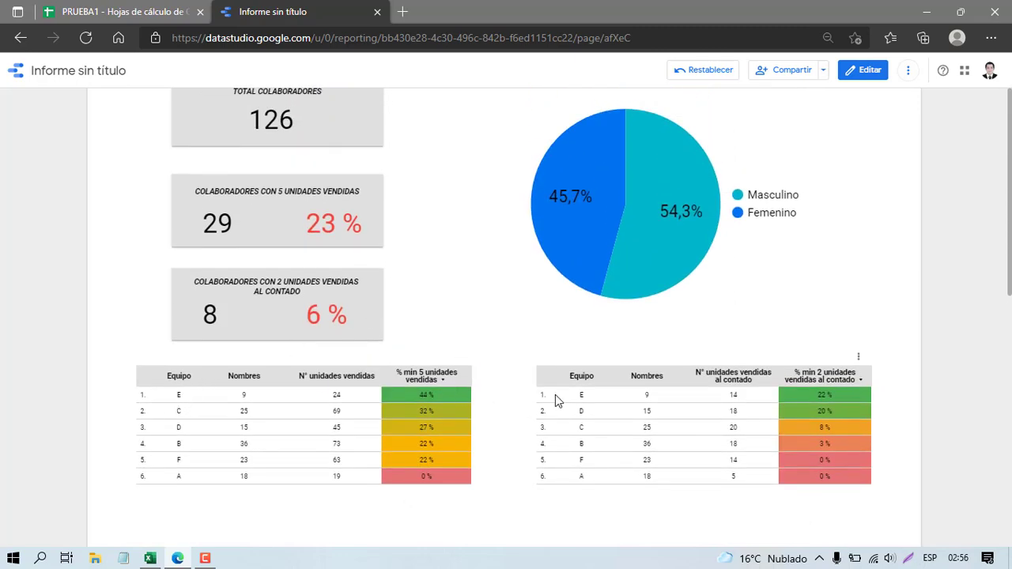
scroll(534, 397, "up", 1)
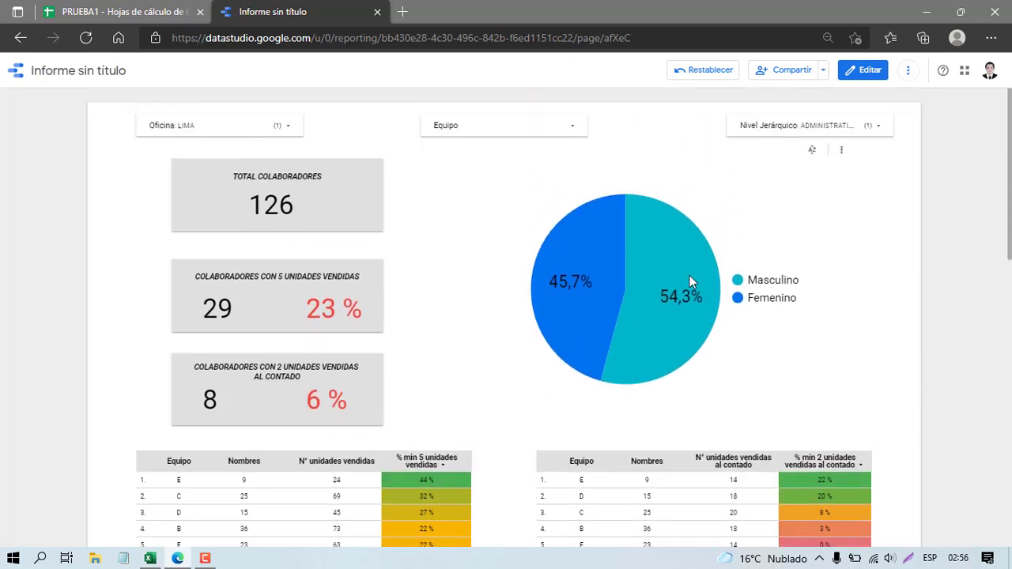
- Switch the Nivel Jerárquico filter to only TECNICOS and check the scorecards, pie chart and team tables
left_click(870, 126)
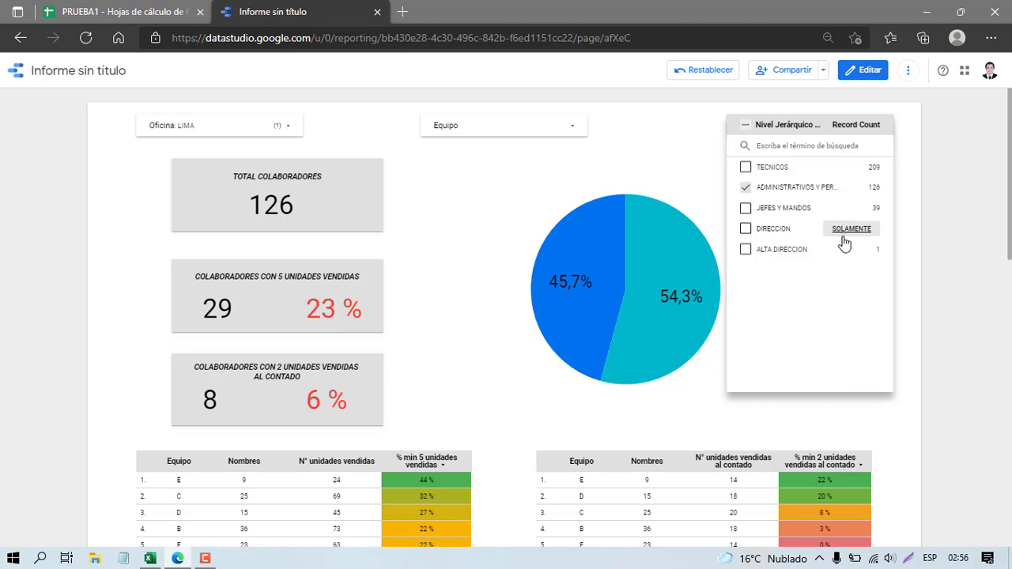
left_click(851, 168)
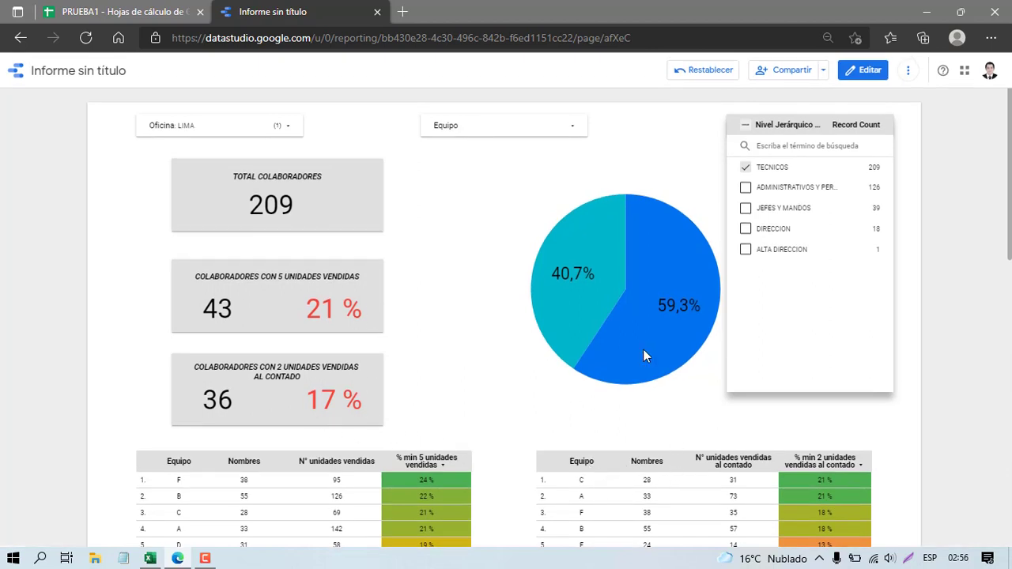
left_click(677, 421)
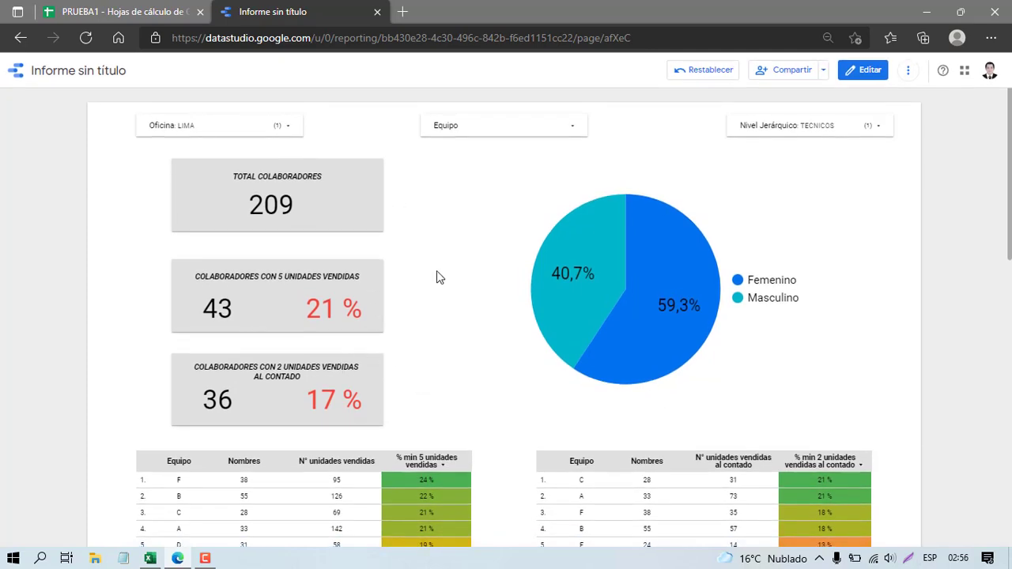
scroll(468, 268, "down", 1)
scroll(469, 269, "up", 1)
scroll(468, 268, "down", 1)
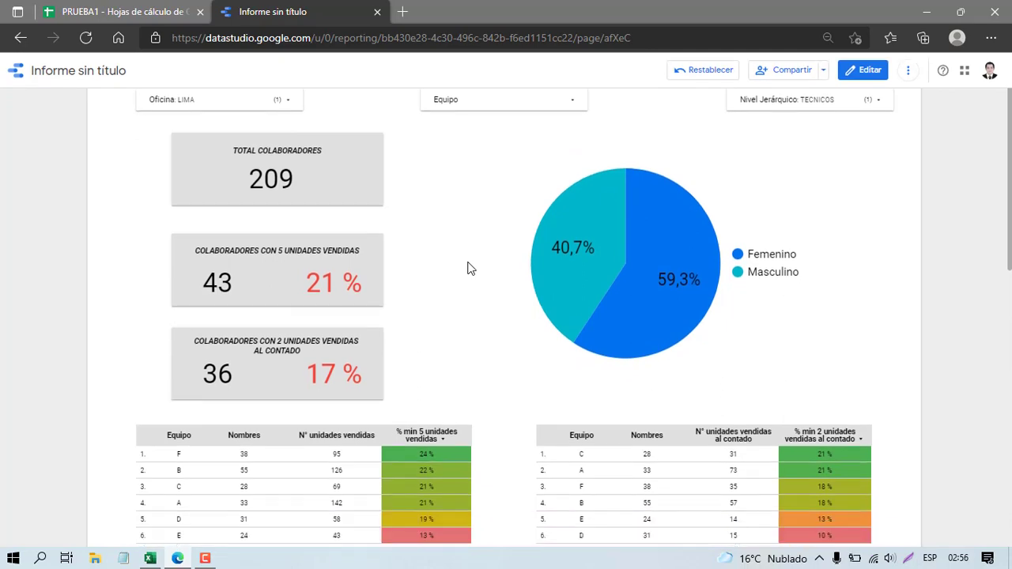
scroll(468, 269, "up", 1)
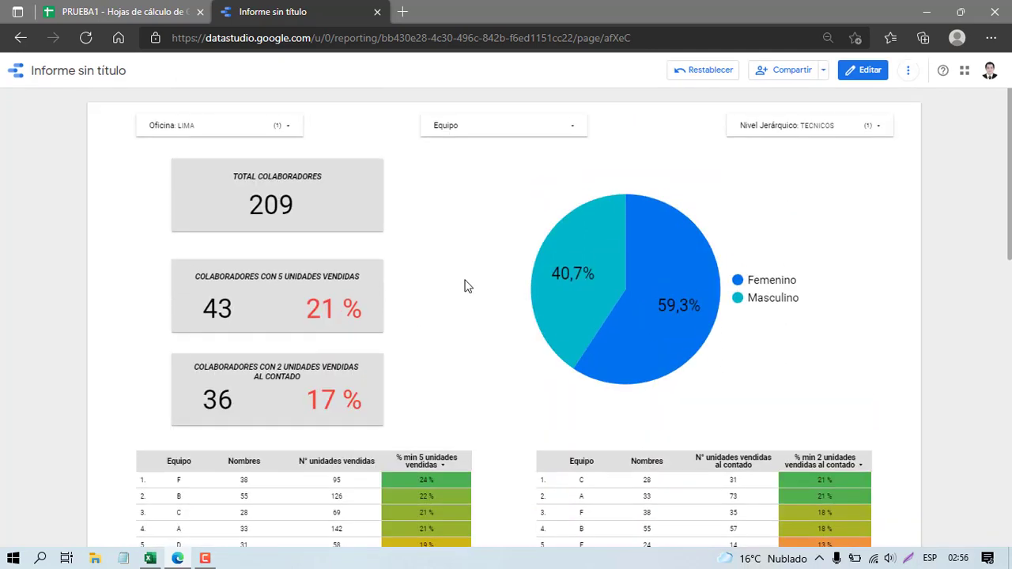
- Return the report to edit mode and rename it PRUEBA1DS
left_click(858, 79)
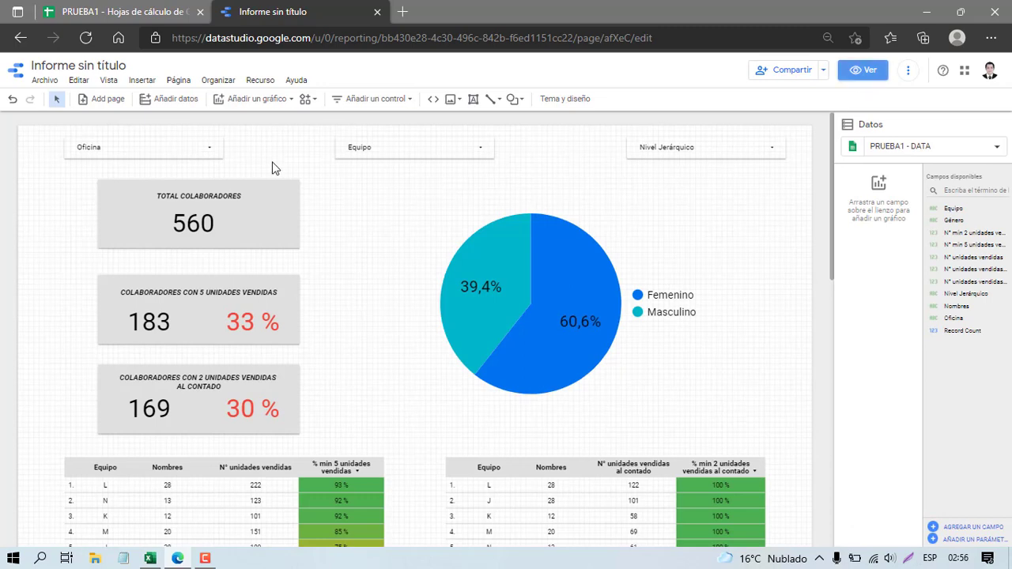
triple_click(87, 67)
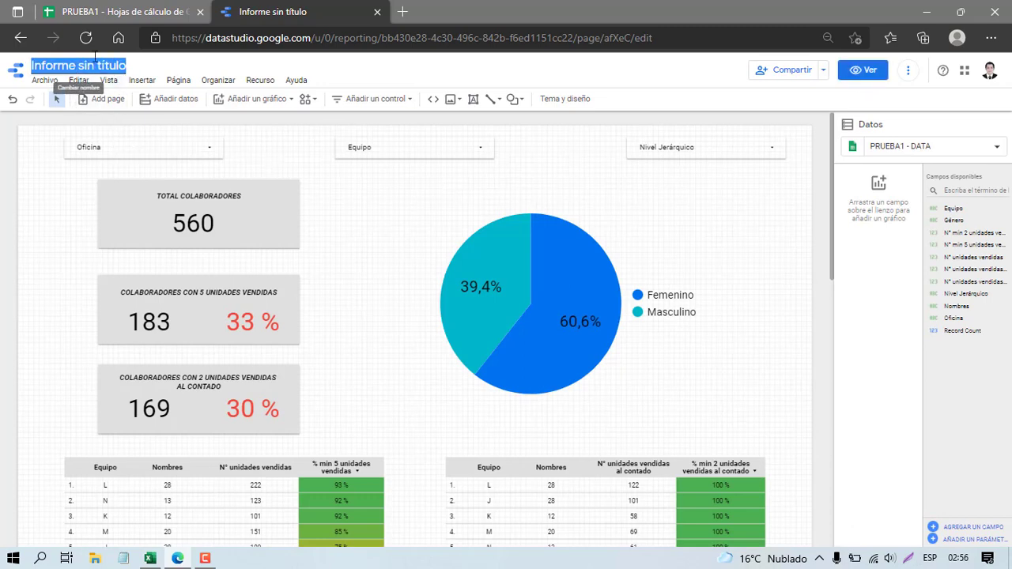
key("Caps_Lock")
type("prueb")
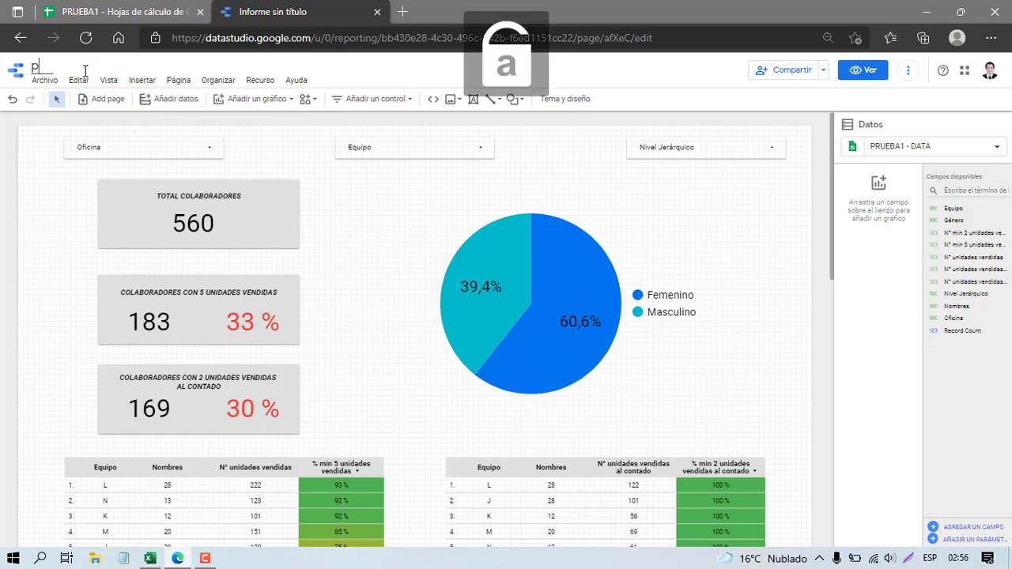
key("Caps_Lock")
key("BackSpace")
key("BackSpace")
key("BackSpace")
key("BackSpace")
type("RUE")
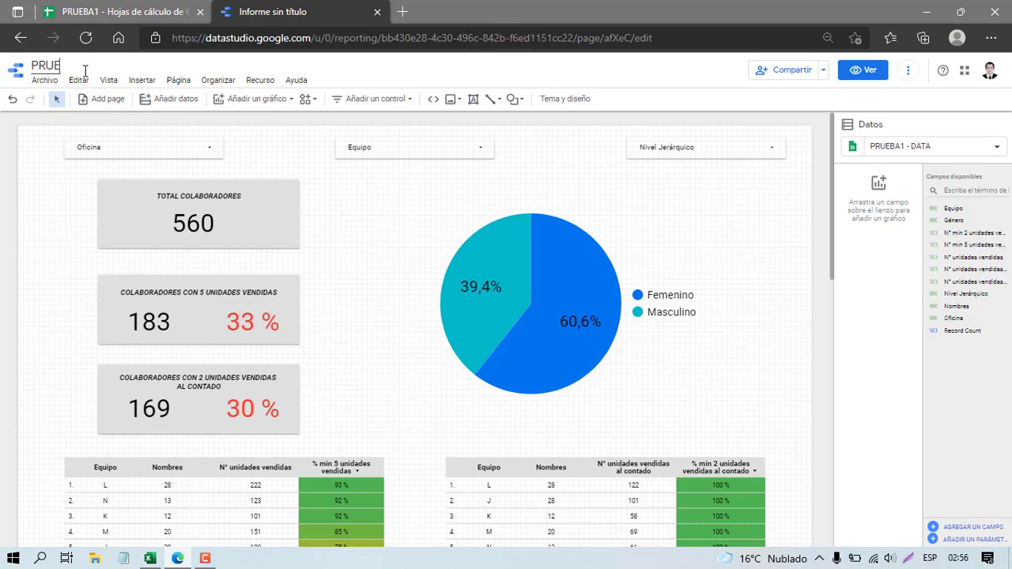
type("BA1E")
left_click(415, 202)
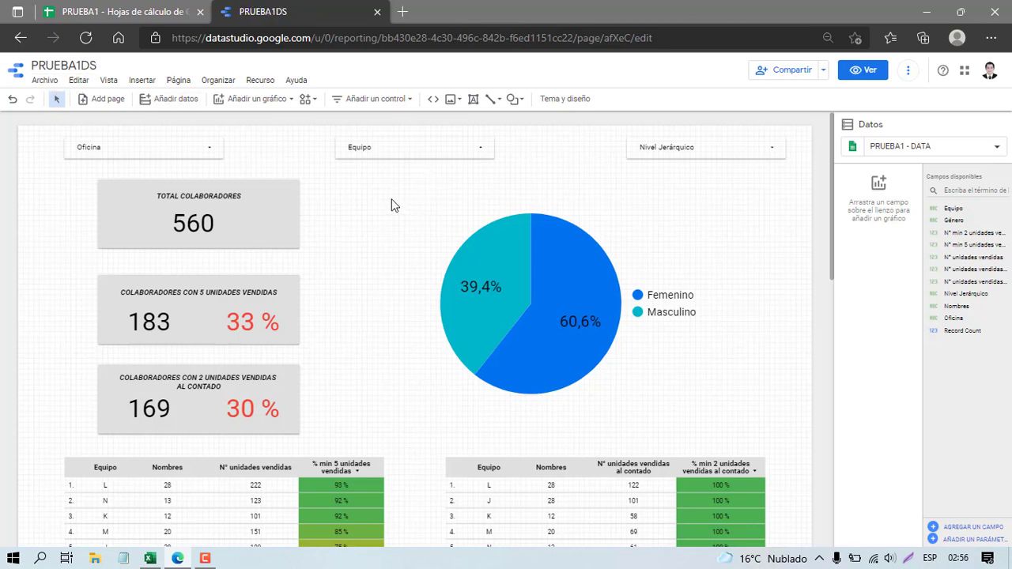
- Close the report, load the Data Studio home page in a new browser tab and reopen the PRUEBA1DS report
left_click(378, 12)
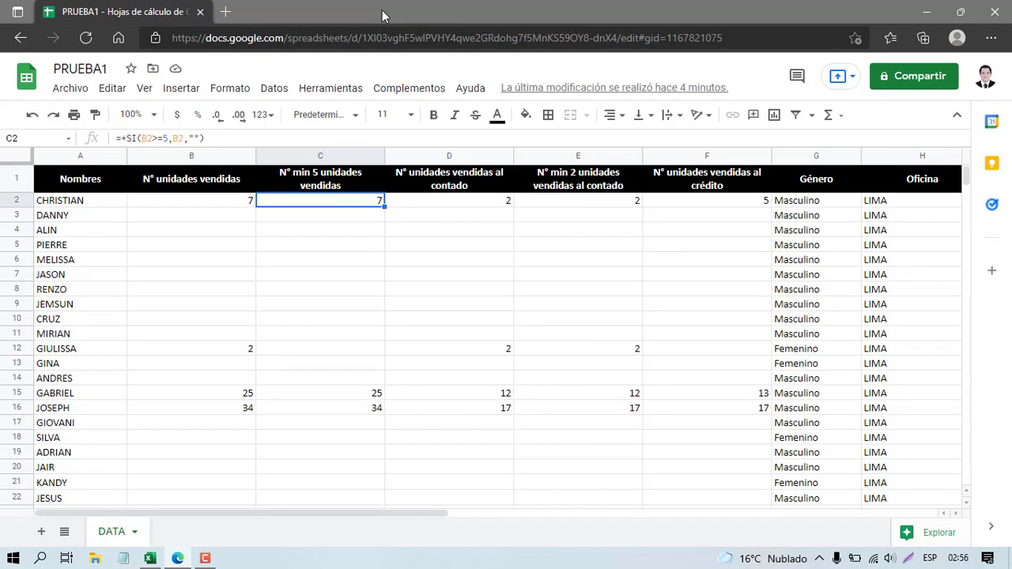
left_click(223, 14)
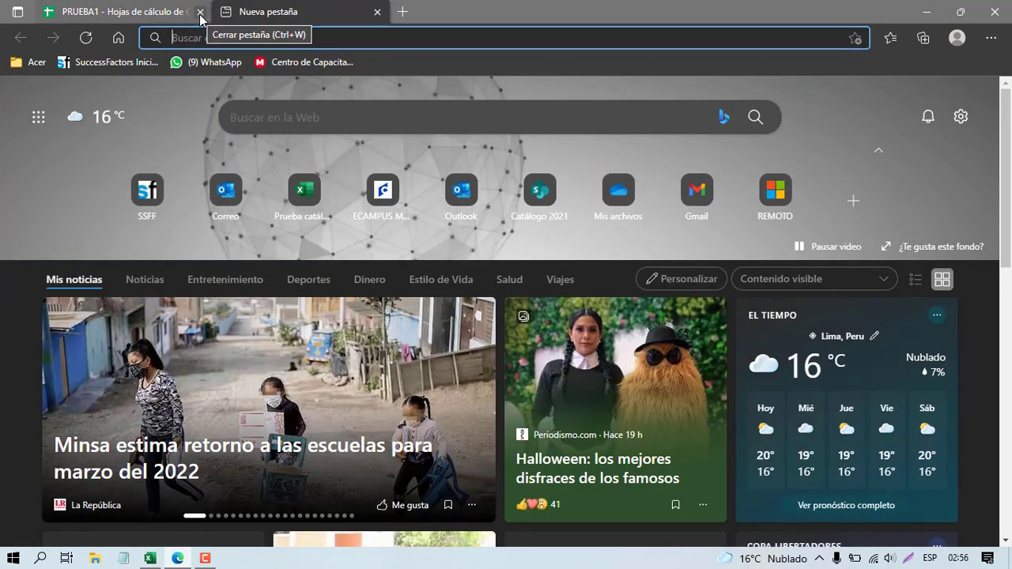
type("DAT")
key("Return")
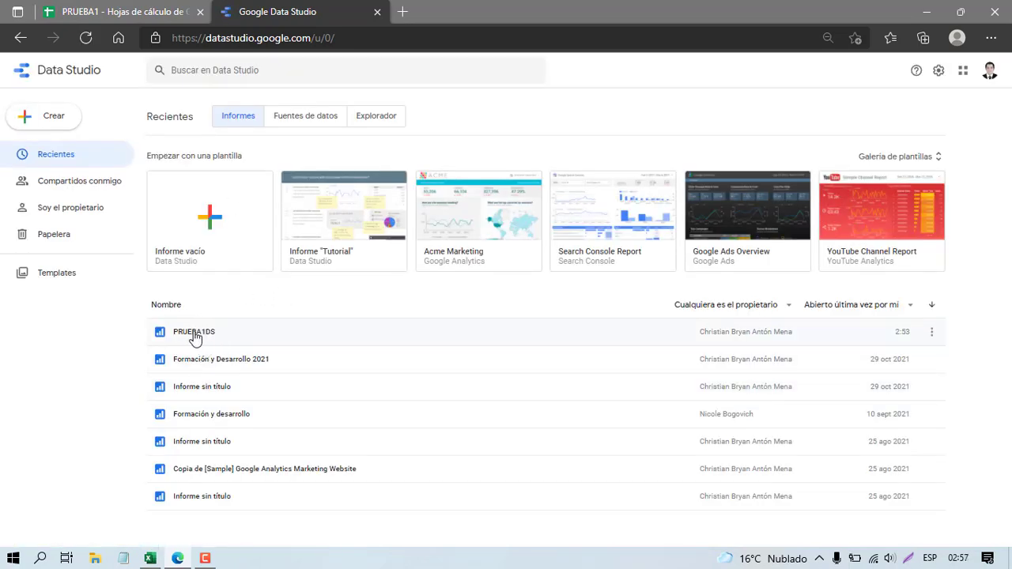
left_click(194, 336)
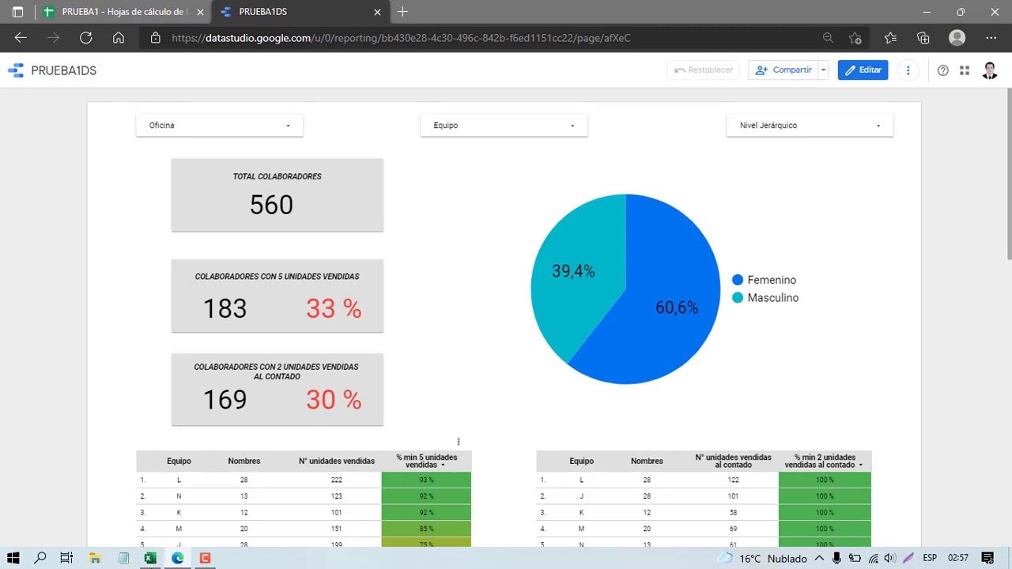
- Switch to the EJEMPLO DATA STUDIO workbook in Excel and enter 5 units sold in each of the cells B3 to B10
left_click(150, 559)
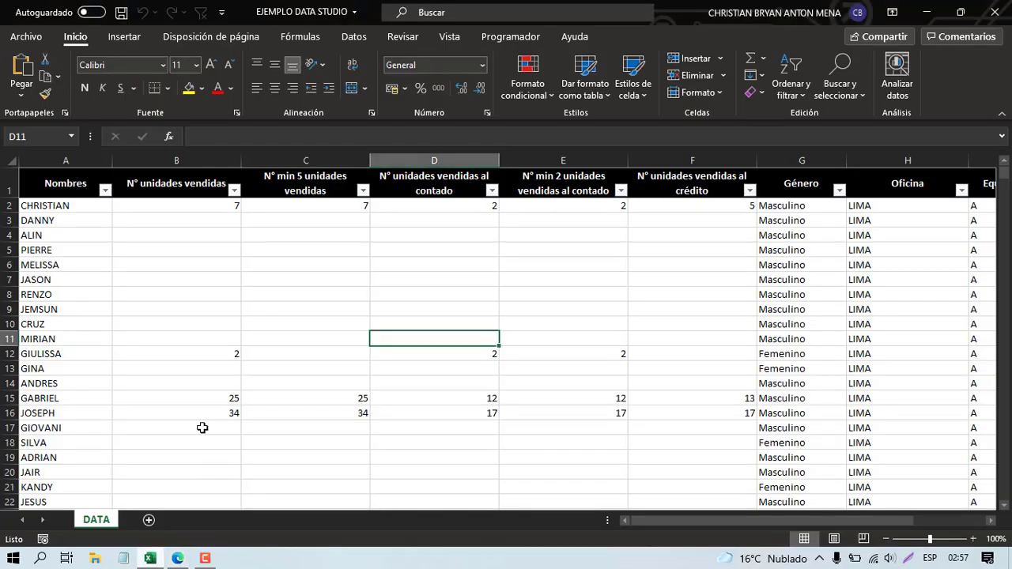
left_click(222, 251)
left_click(185, 219)
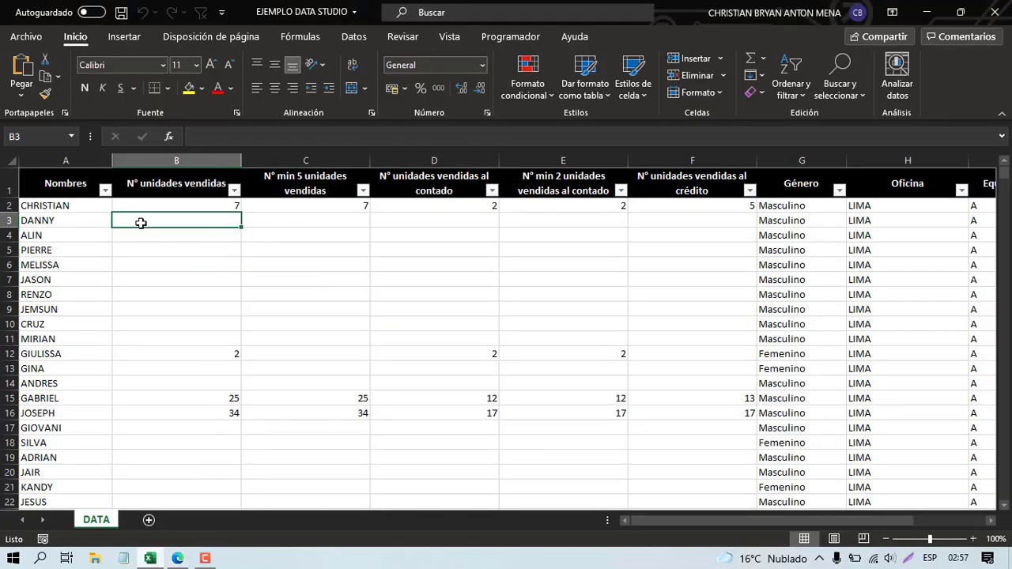
type("5")
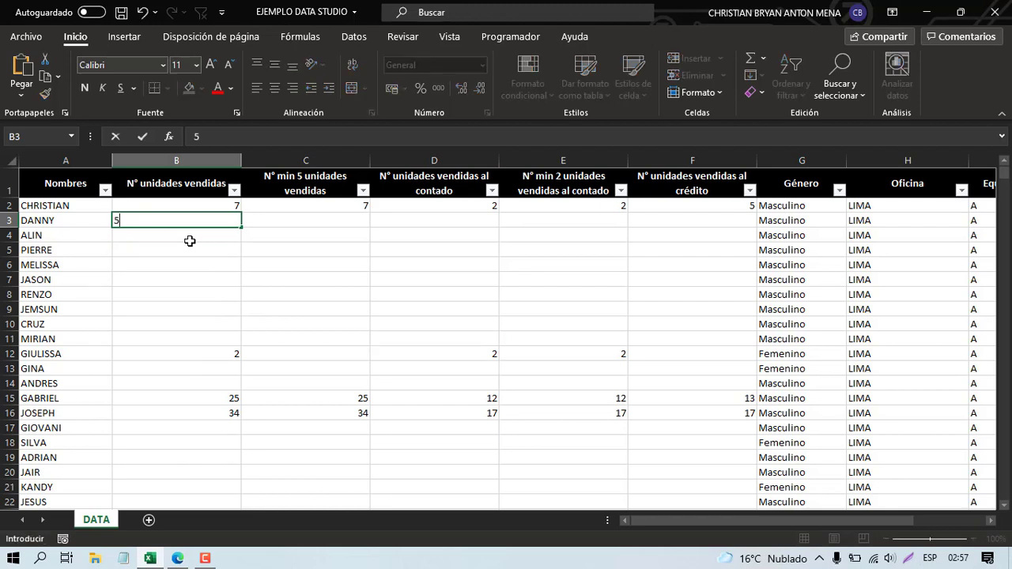
key("Return")
type("5")
key("Return")
type("5")
key("Return")
type("5")
key("Return")
type("5")
key("Return")
type("5")
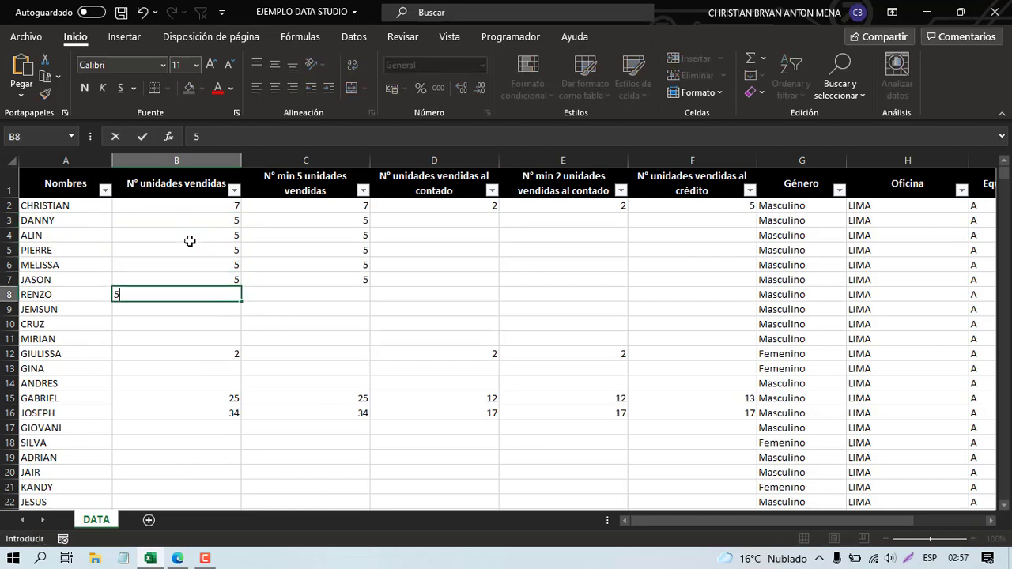
key("Return")
type("5")
key("Return")
key("5")
key("Return")
- Fill the cash units sold in cells D3 to D11 with 3, 2, 4, 5, 3, 5, 7, 5 and 2
left_click(419, 235)
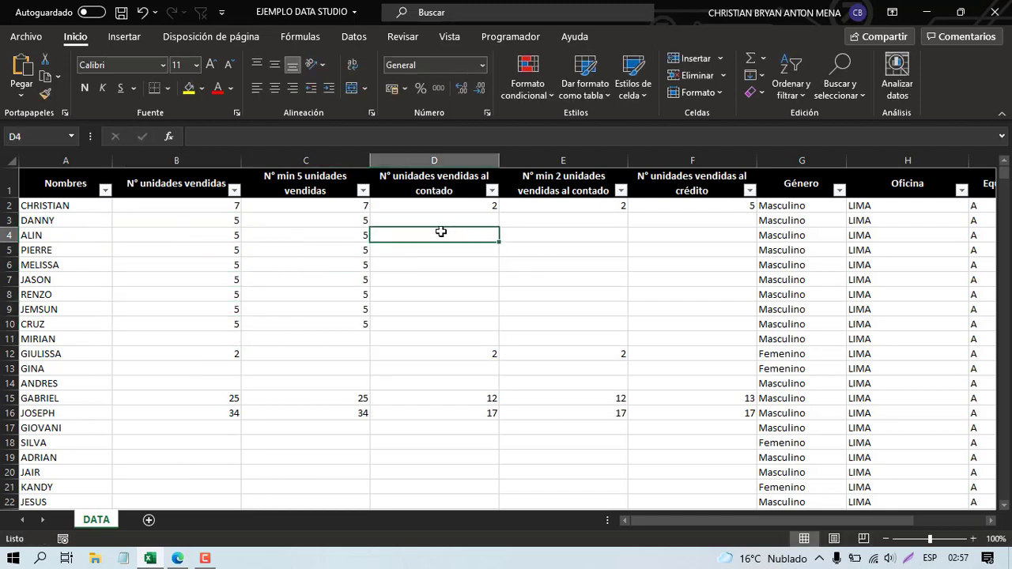
left_click(484, 218)
type("3")
key("Return")
type("2")
key("Return")
type("4")
key("Return")
type("5")
key("Return")
key("3")
key("Return")
type("5")
key("Return")
type("7")
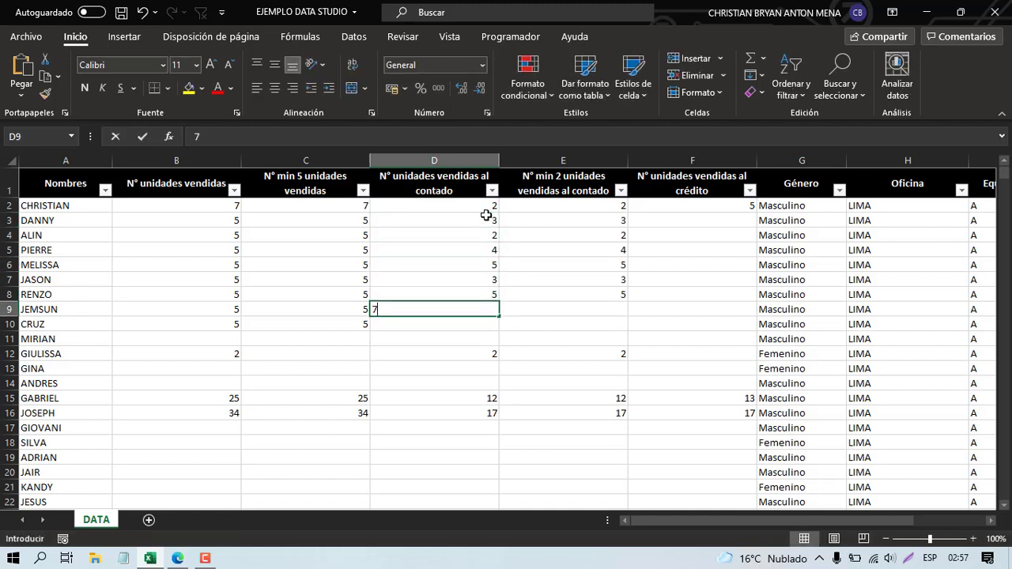
key("Return")
type("5")
key("Return")
type("2")
key("Return")
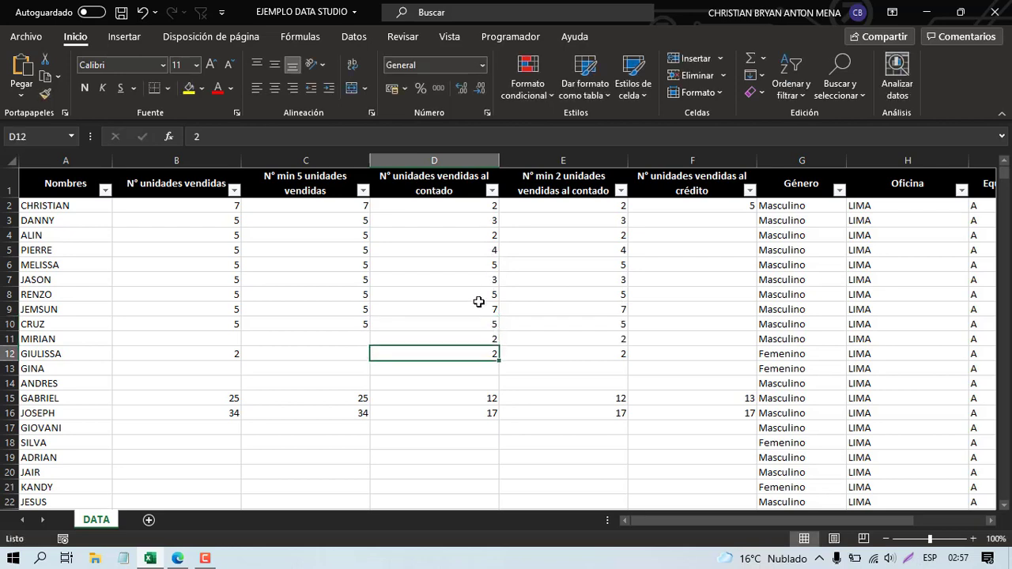
- Set the total units sold to 8 in cell B11
left_click(229, 343)
type("8")
key("Return")
type("2")
key("Return")
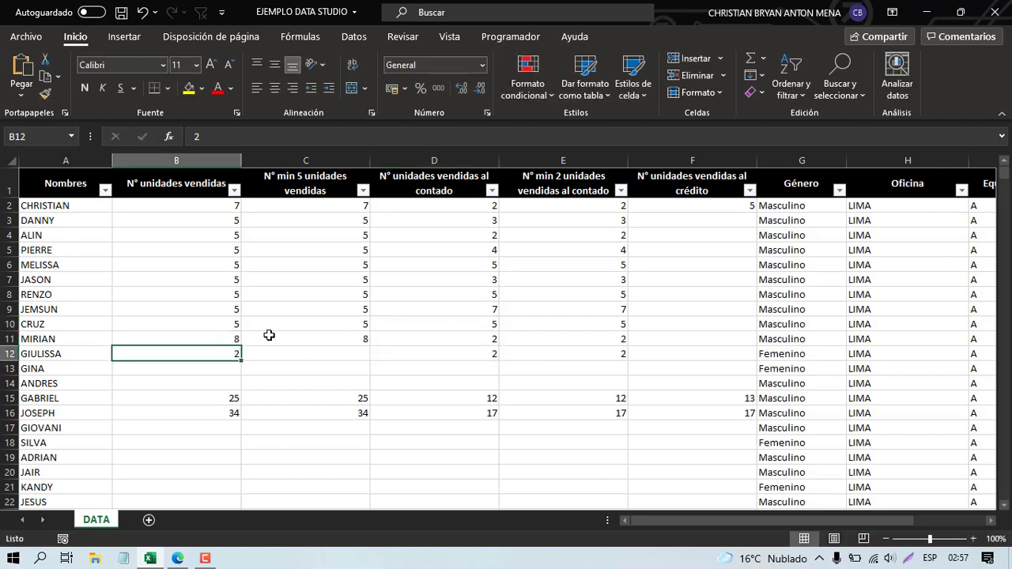
left_click(269, 335)
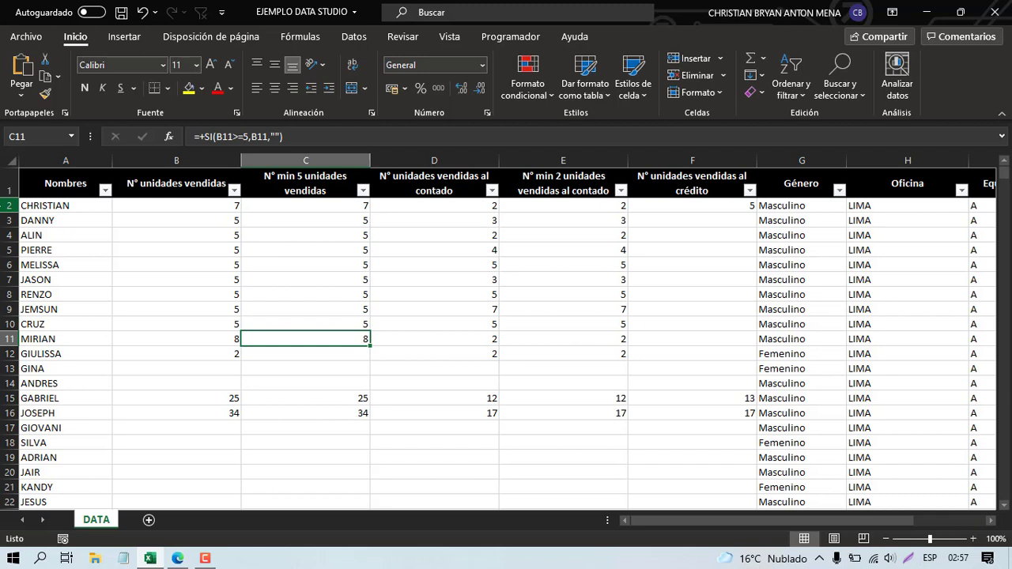
- Copy all data rows of the DATA sheet, from row 2 down to the last filled row 561
left_click(7, 206)
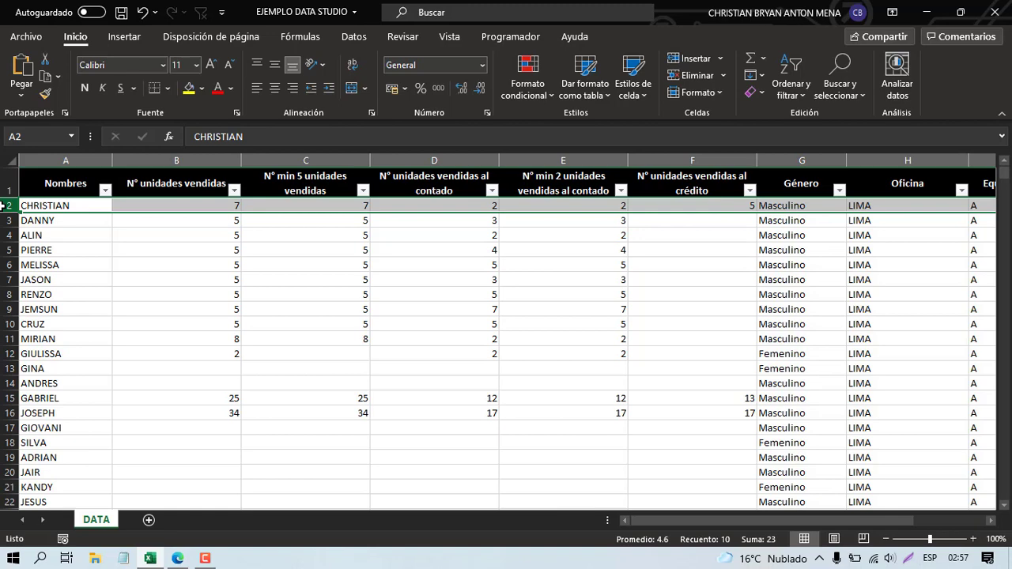
key("ctrl+shift+Down")
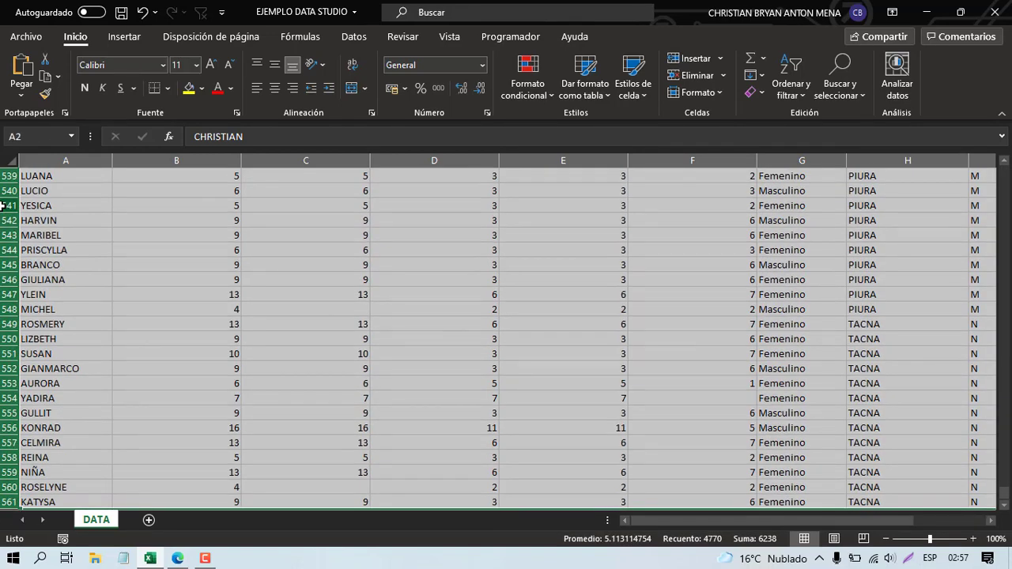
key("ctrl+c")
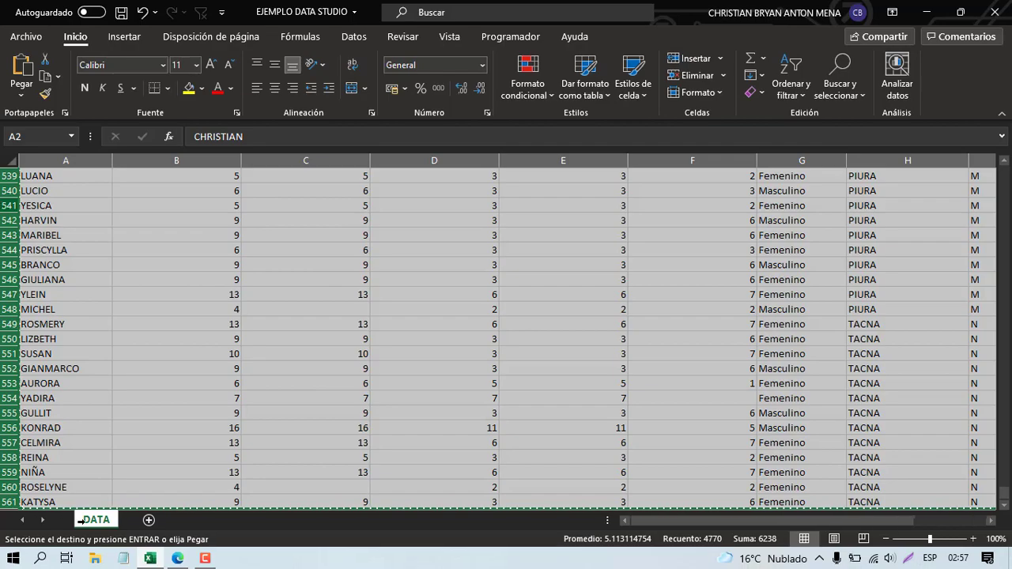
- Switch to the PRUEBA1 Google Sheets file in the browser and paste the copied rows over the DATA sheet starting at row 2
left_click(177, 559)
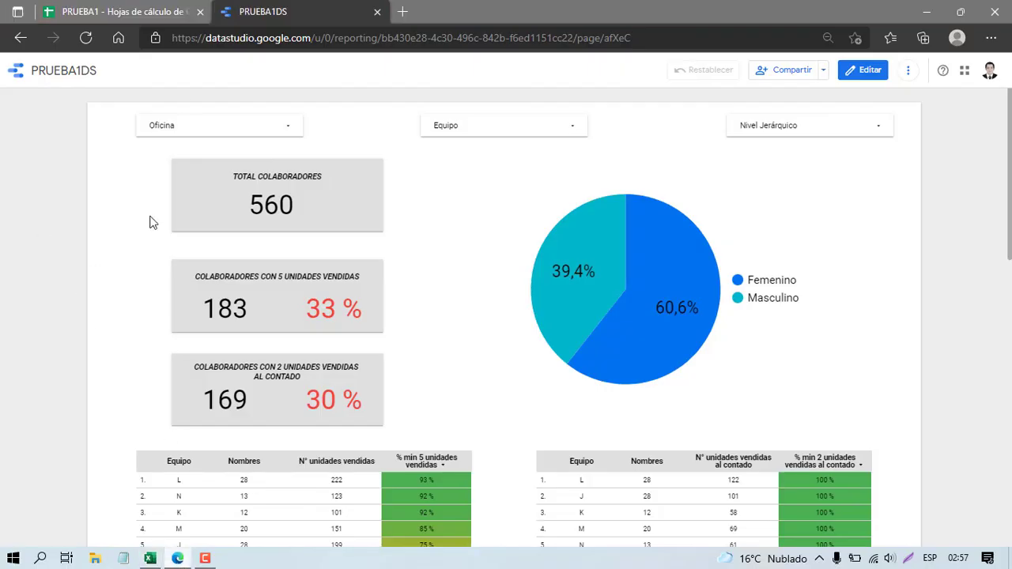
left_click(164, 10)
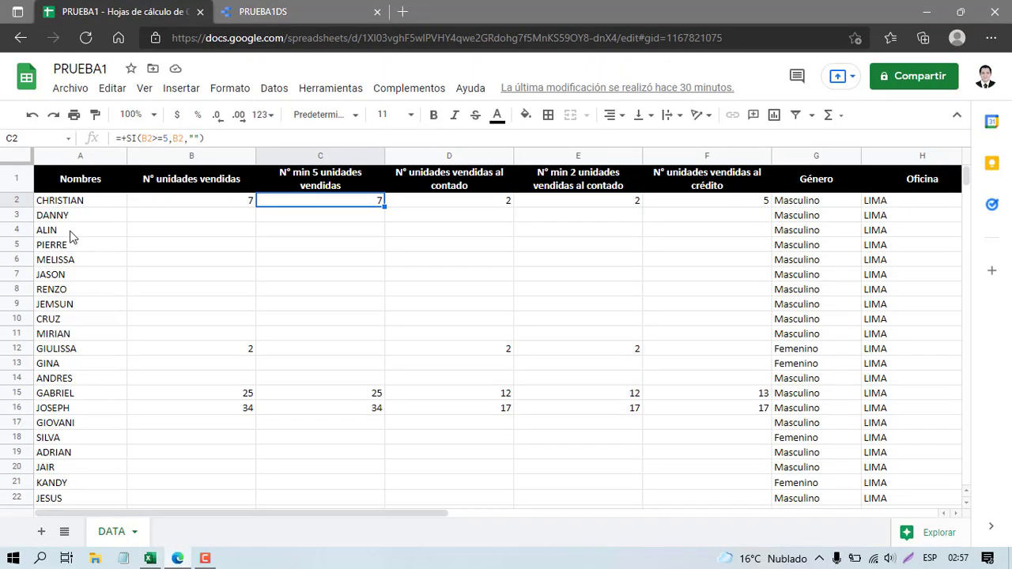
left_click(12, 201)
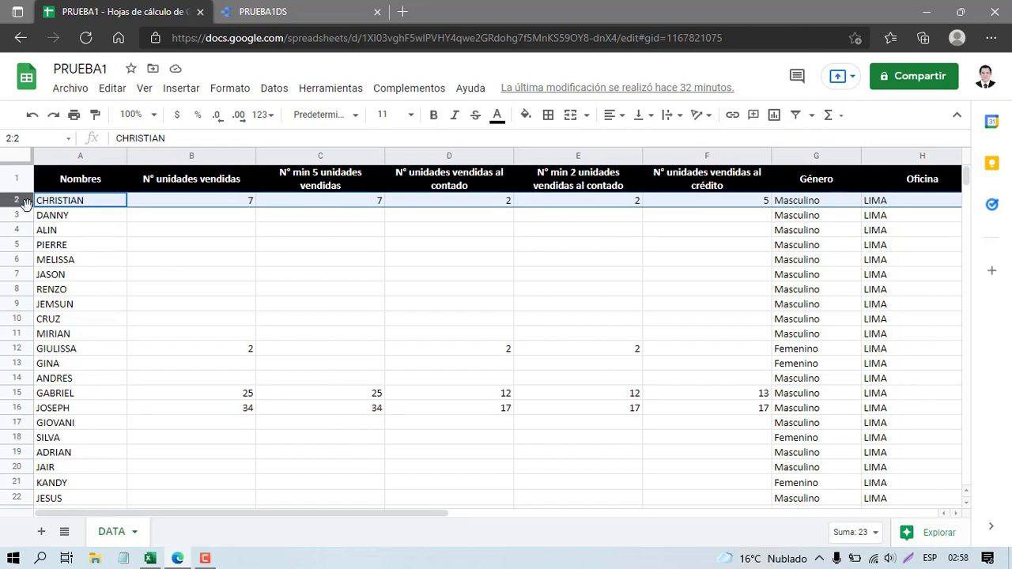
left_click(175, 263)
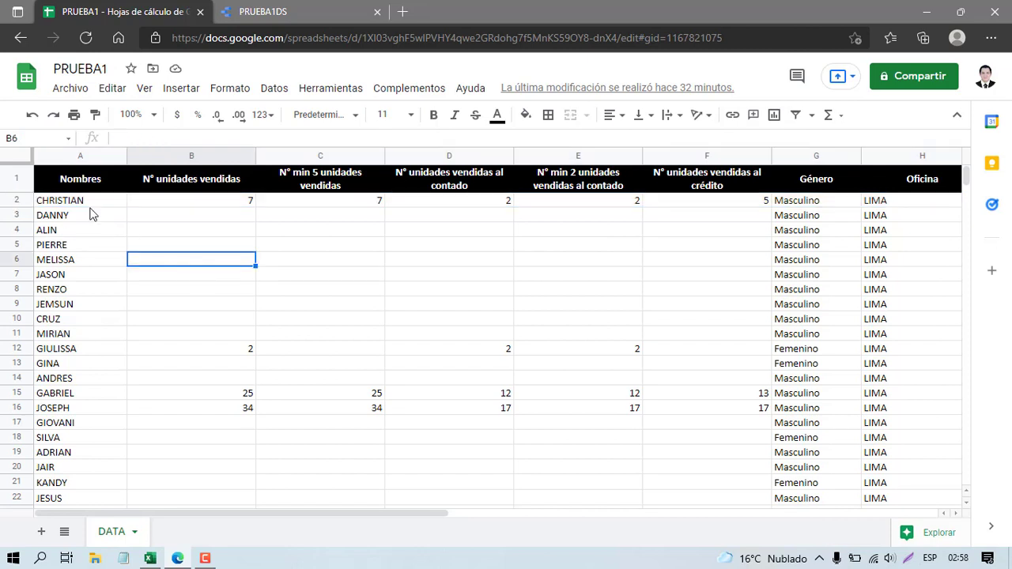
left_click(18, 201)
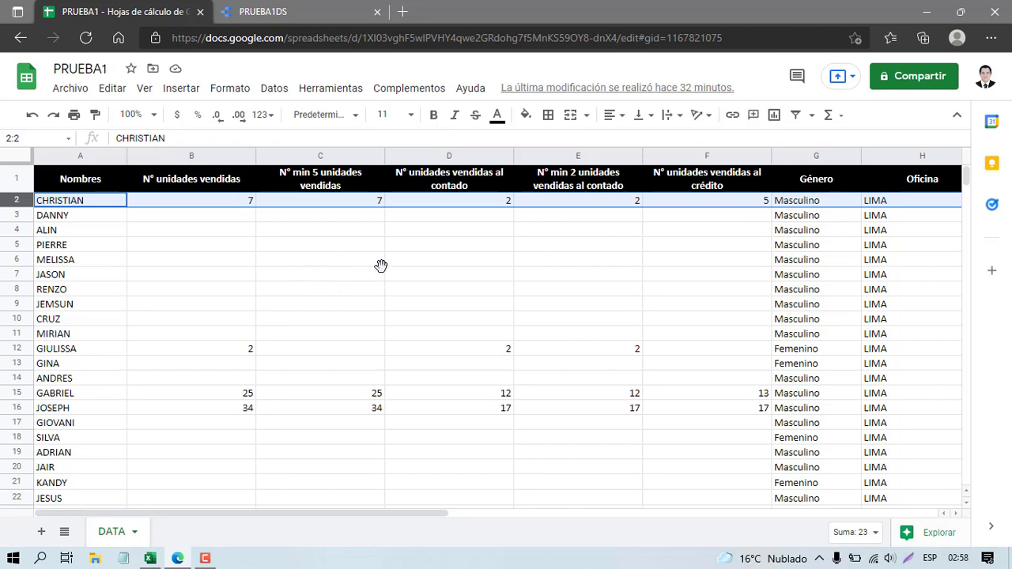
key("ctrl+v")
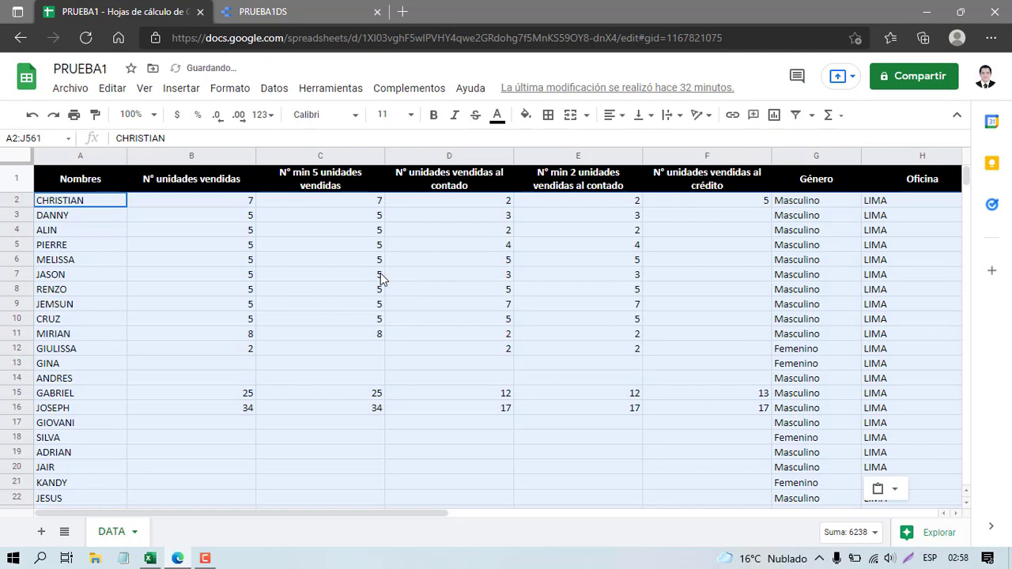
left_click(381, 279)
- Return to the PRUEBA1DS report and refresh its data
left_click(261, 11)
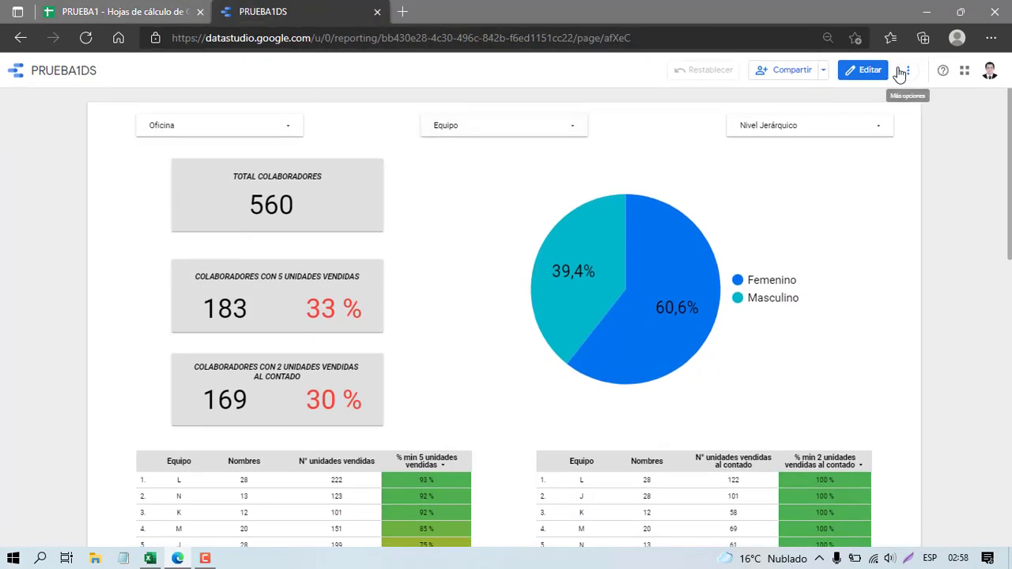
left_click(907, 71)
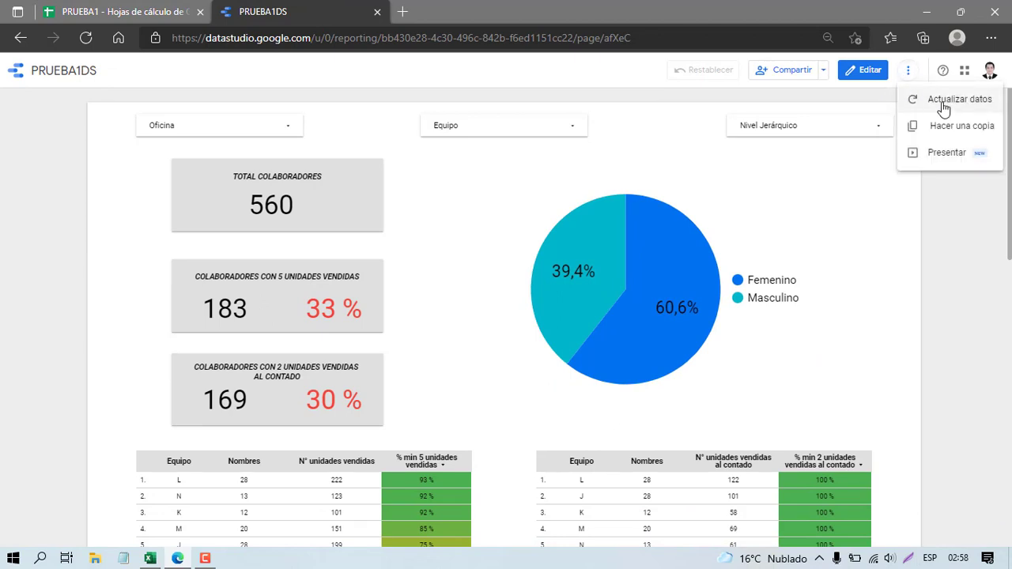
left_click(944, 101)
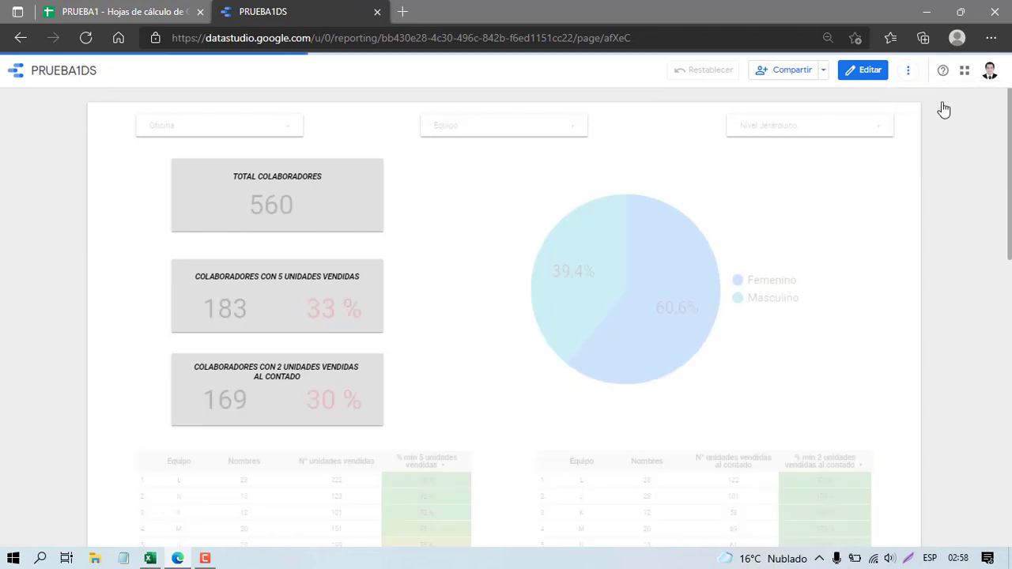